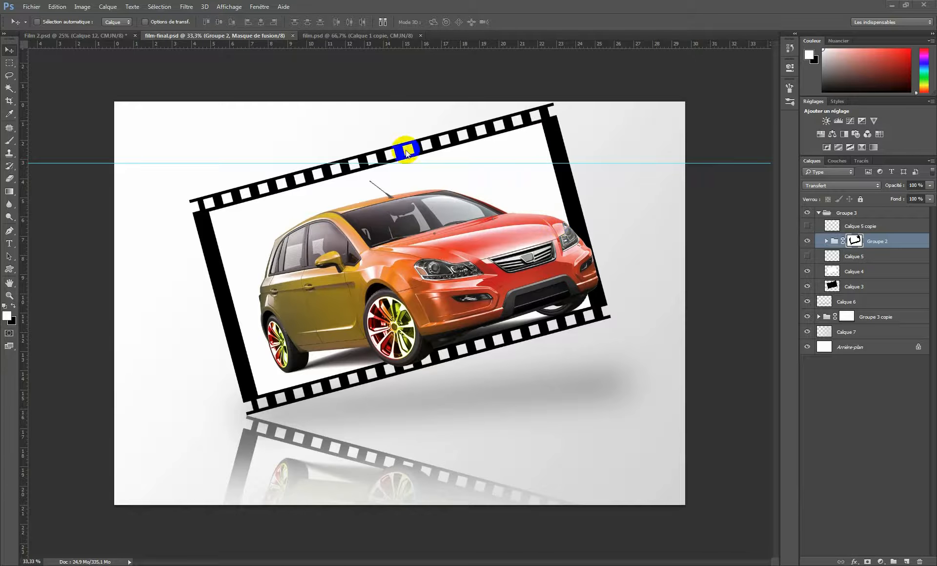
Create a new A4 document, 210 × 297 mm at 300 pixels/inch, in CMYK colour with a white background.
{"action": "left_click", "coordinate": [351, 35]}
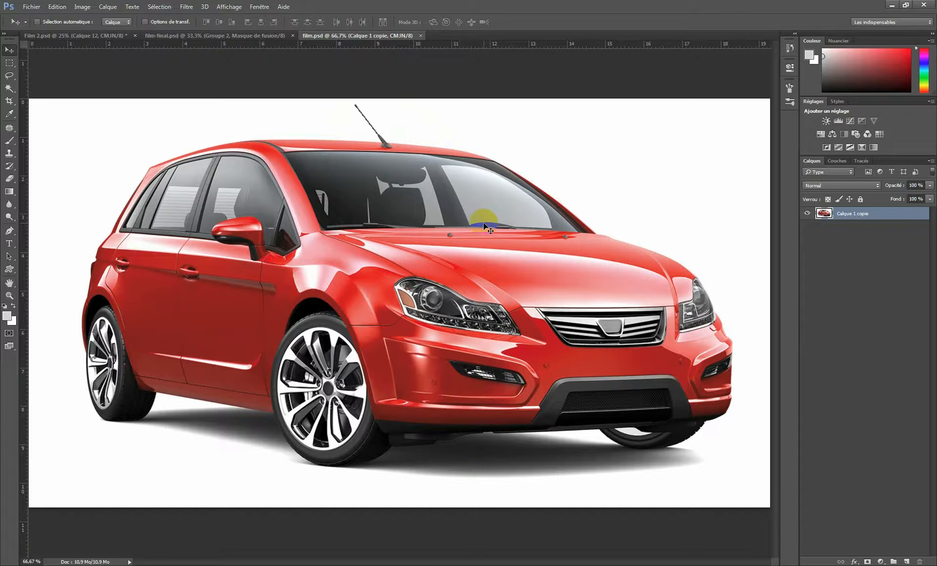
{"action": "key", "text": "ctrl+n"}
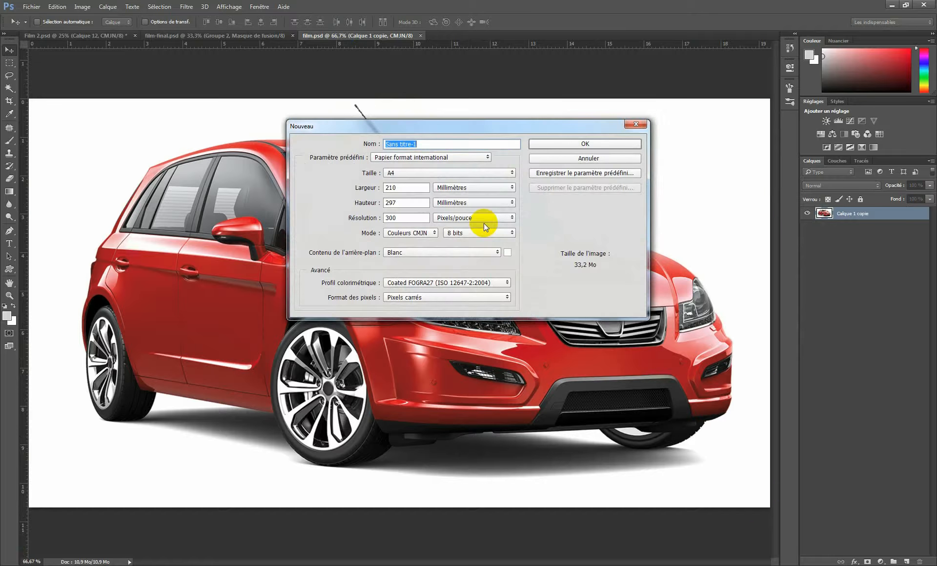
{"action": "left_click", "coordinate": [403, 188]}
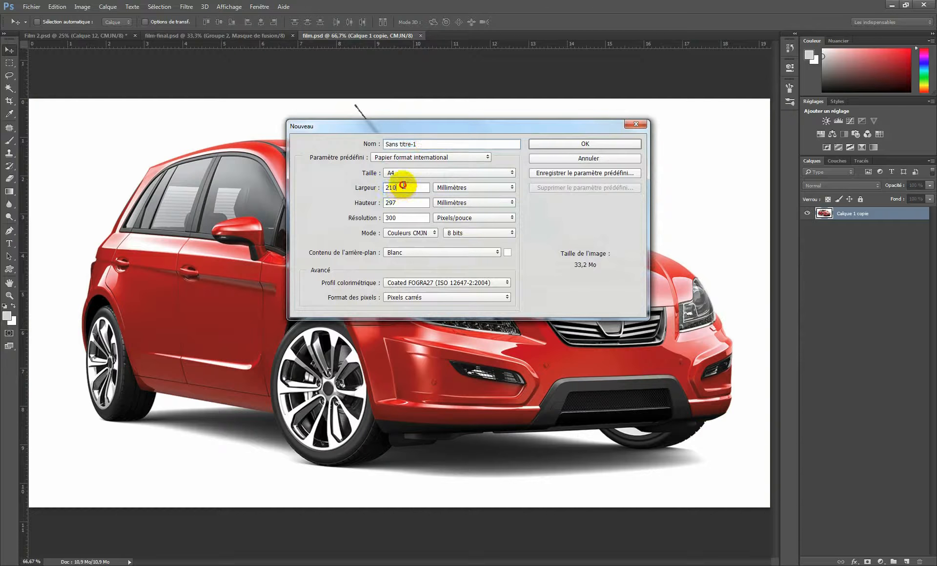
{"action": "key", "text": "Tab"}
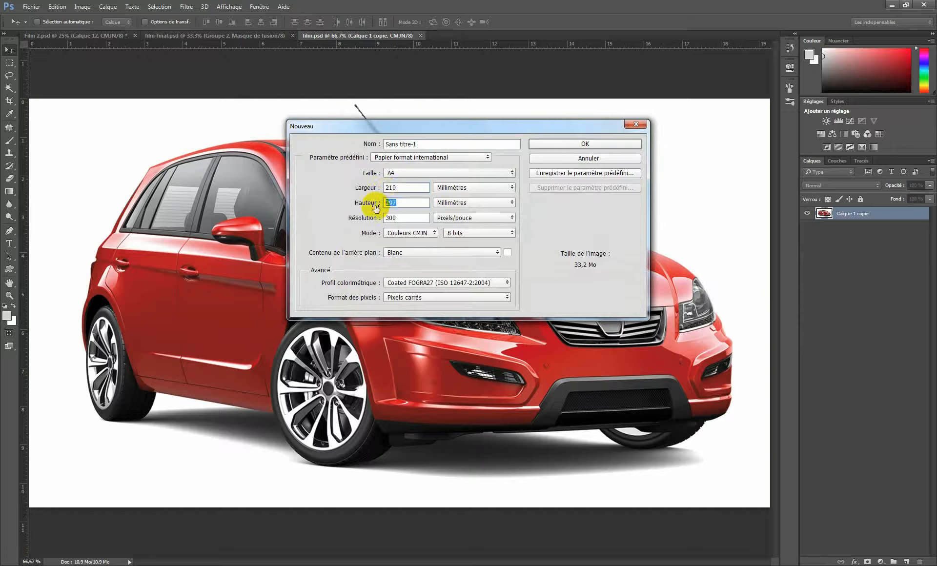
{"action": "left_click", "coordinate": [575, 143]}
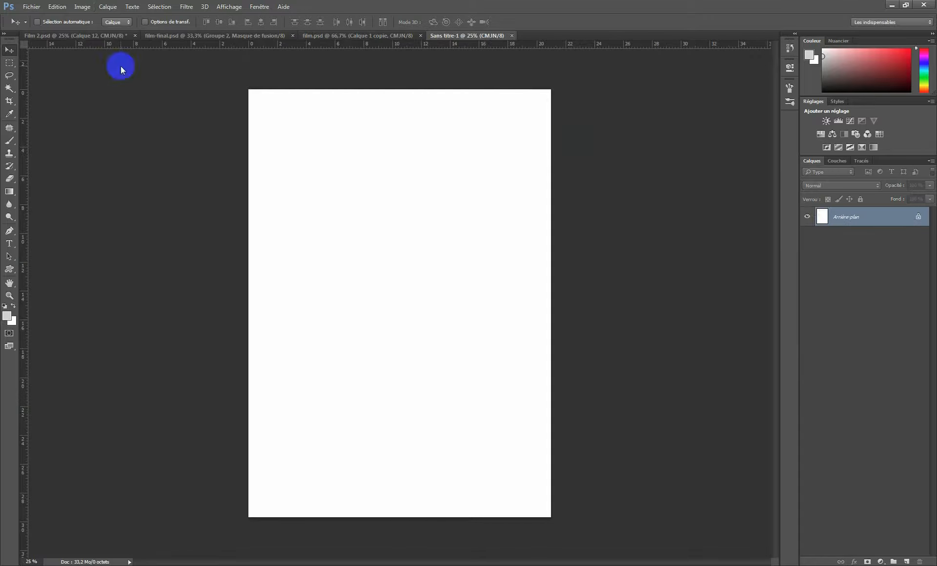
Rotate the blank A4 document 90° clockwise into landscape orientation.
{"action": "left_click", "coordinate": [82, 6]}
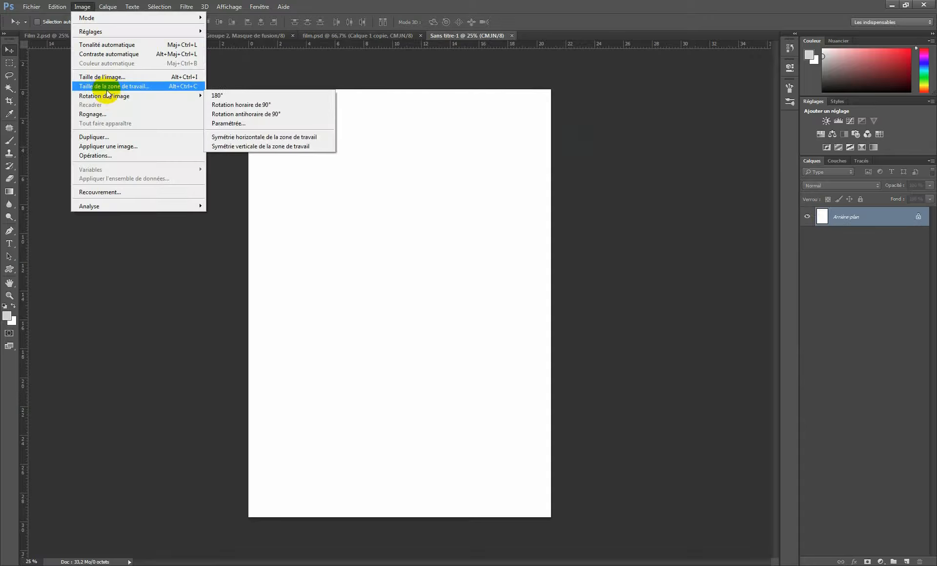
{"action": "mouse_move", "coordinate": [104, 96]}
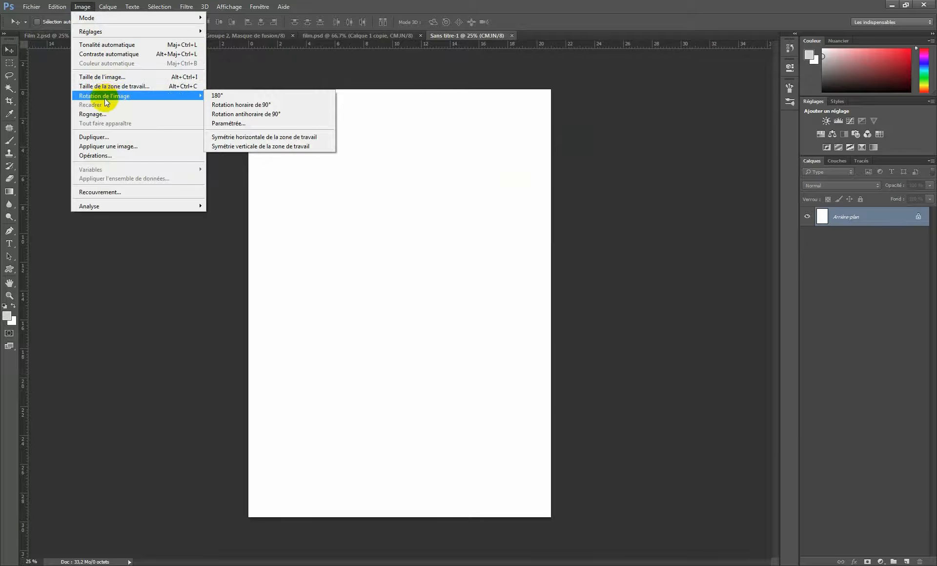
{"action": "left_click", "coordinate": [240, 104]}
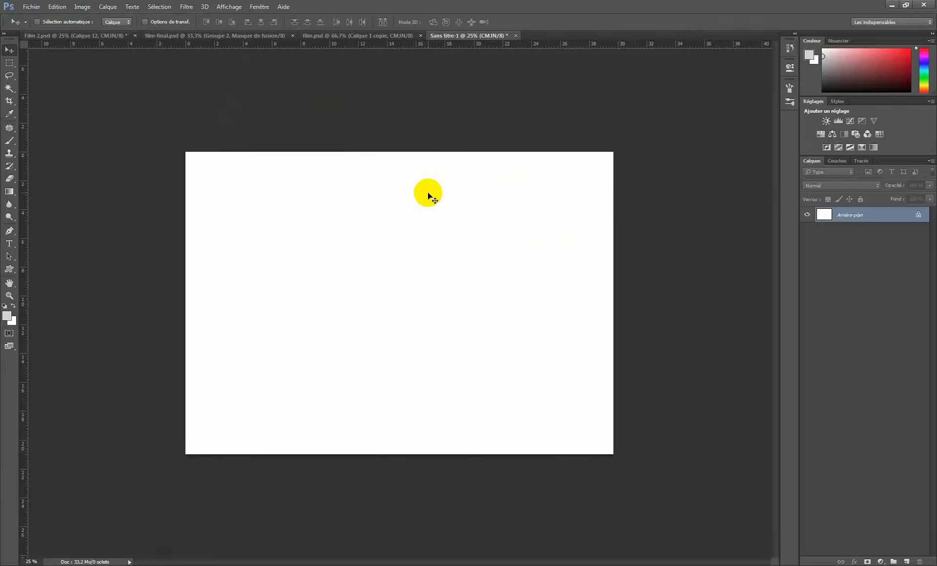
Look over the finished composition in film-final.psd, and return to film.psd to review its colour mode and adjustment commands.
{"action": "left_click", "coordinate": [245, 35]}
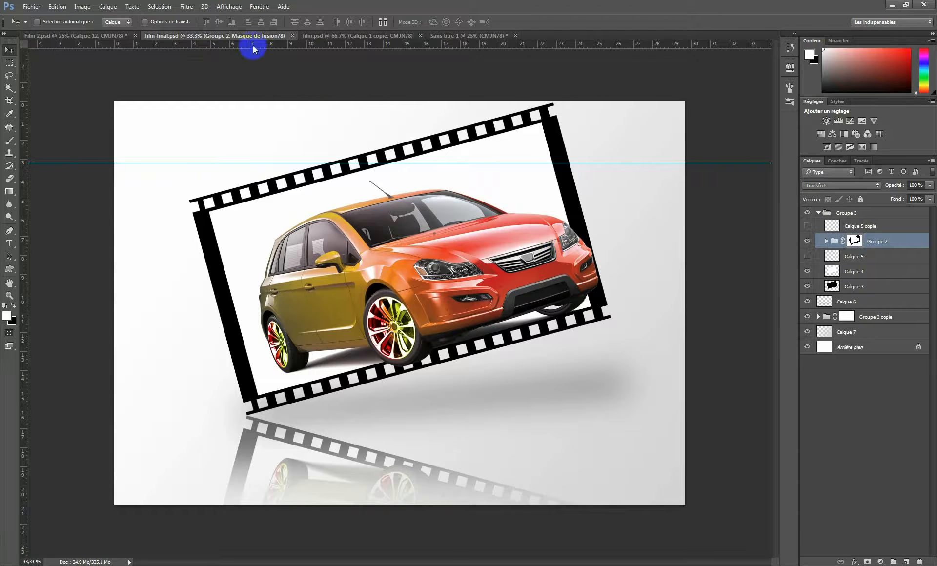
{"action": "left_click", "coordinate": [362, 36]}
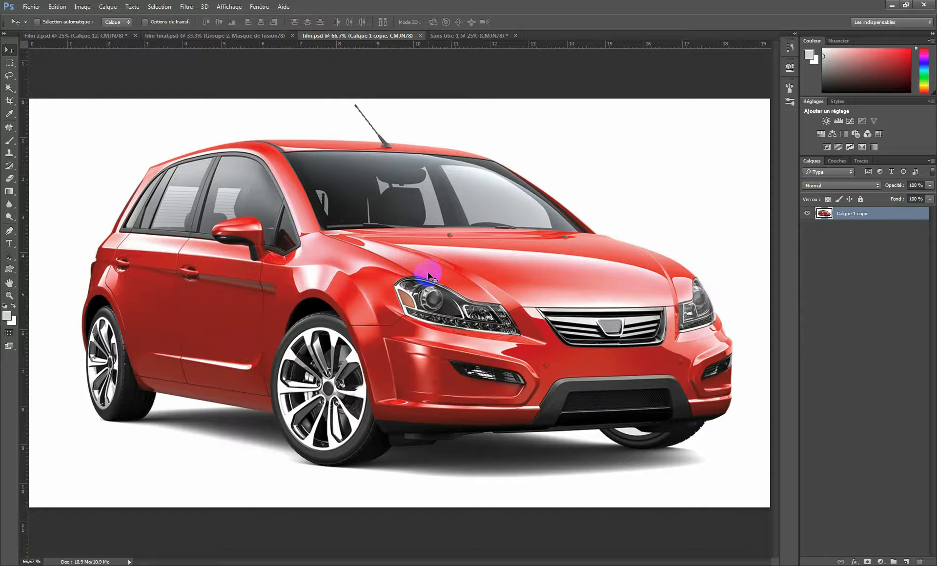
{"action": "left_click", "coordinate": [83, 7]}
{"action": "left_click", "coordinate": [82, 18]}
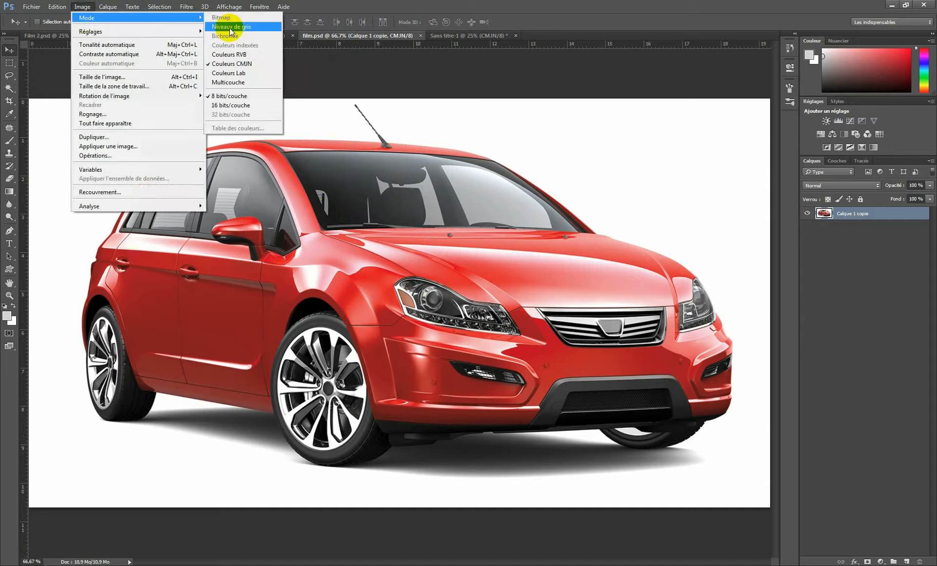
{"action": "mouse_move", "coordinate": [96, 33]}
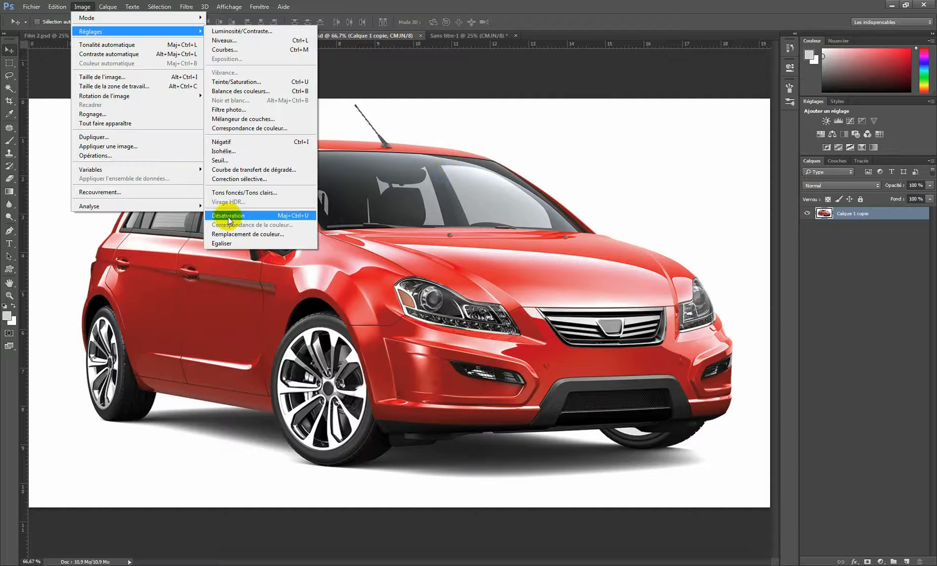
{"action": "left_click", "coordinate": [495, 107]}
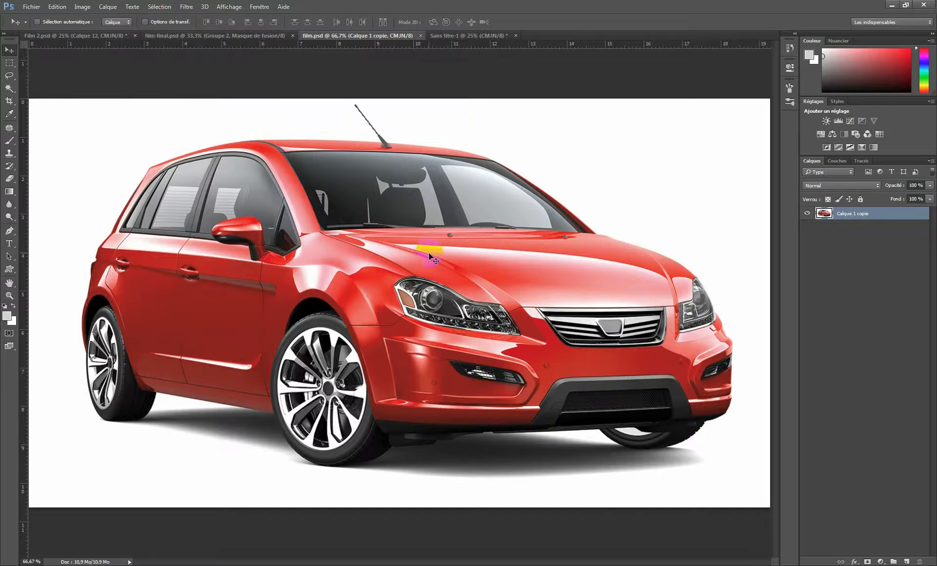
Copy the red car from film.psd into the middle of the Sans titre-1 document, and hide the copied layer.
{"action": "left_click_drag", "start_coordinate": [429, 251], "coordinate": [448, 227]}
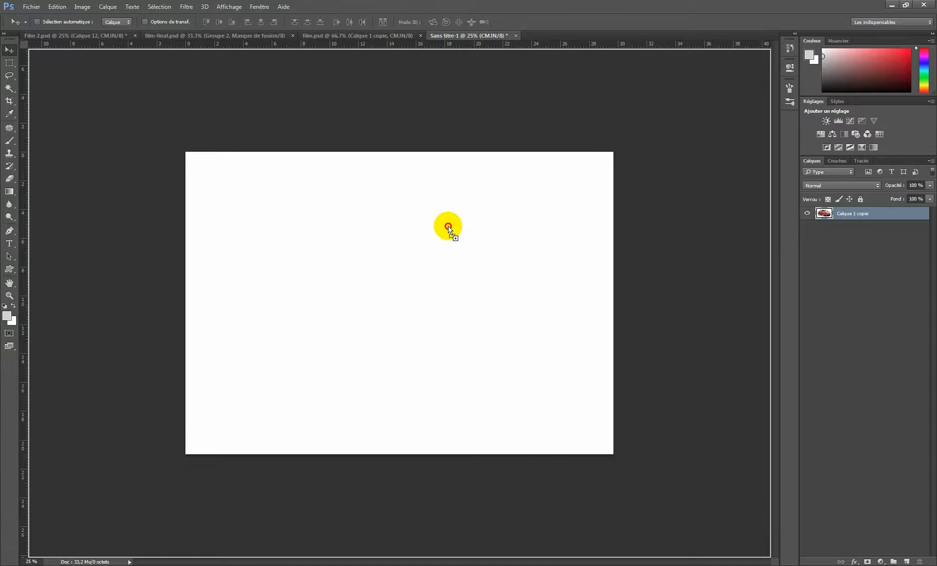
{"action": "left_click_drag", "start_coordinate": [448, 227], "coordinate": [447, 225]}
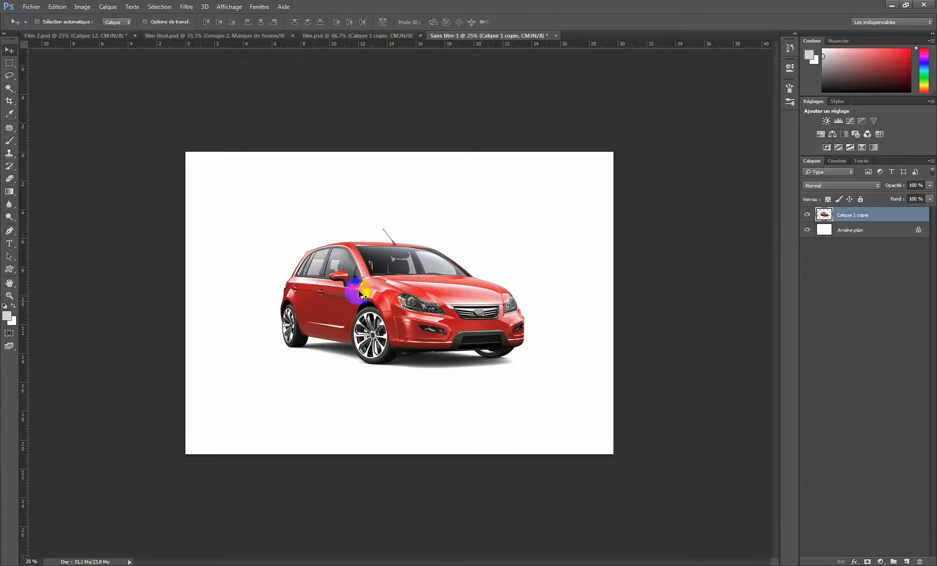
{"action": "left_click", "coordinate": [807, 215]}
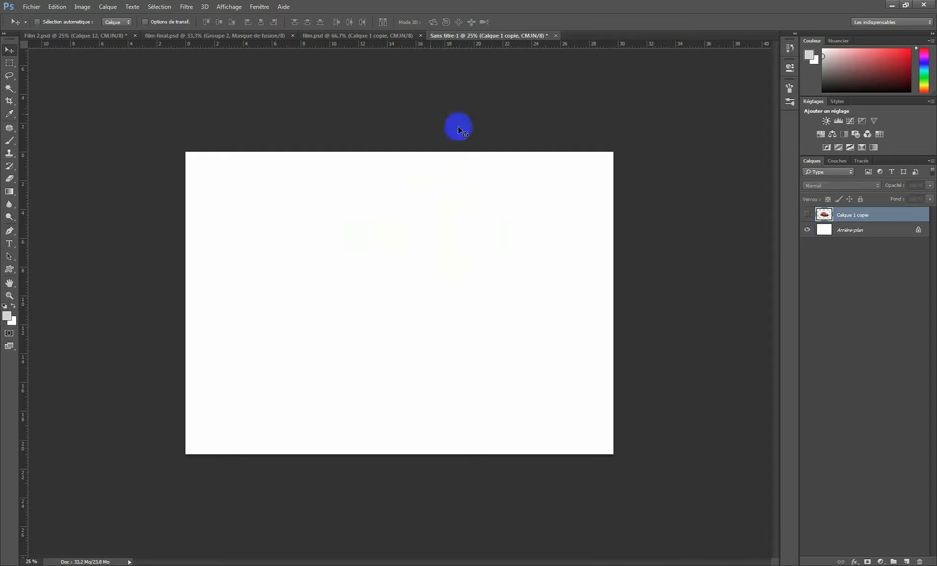
Convert the film.psd car image to grayscale mode.
{"action": "left_click", "coordinate": [351, 32]}
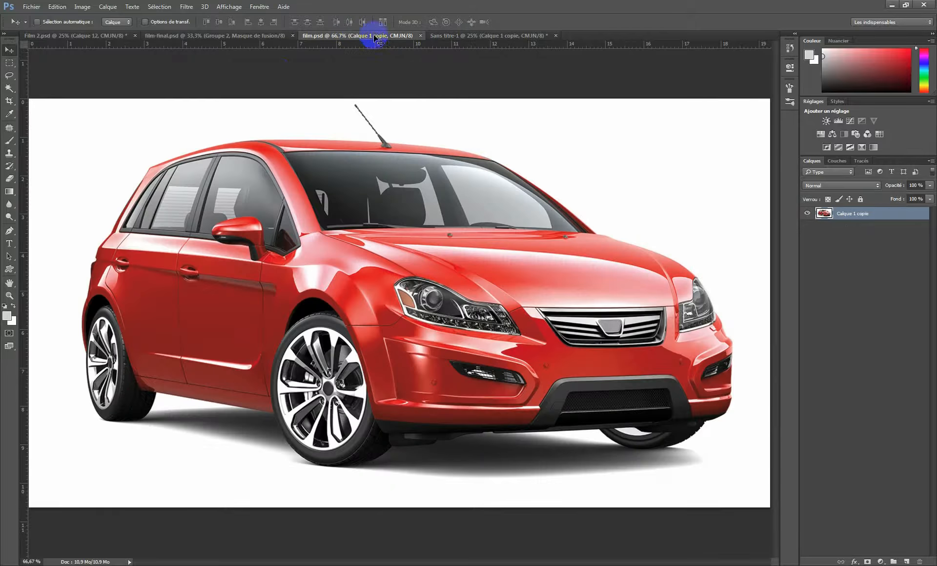
{"action": "left_click", "coordinate": [82, 7]}
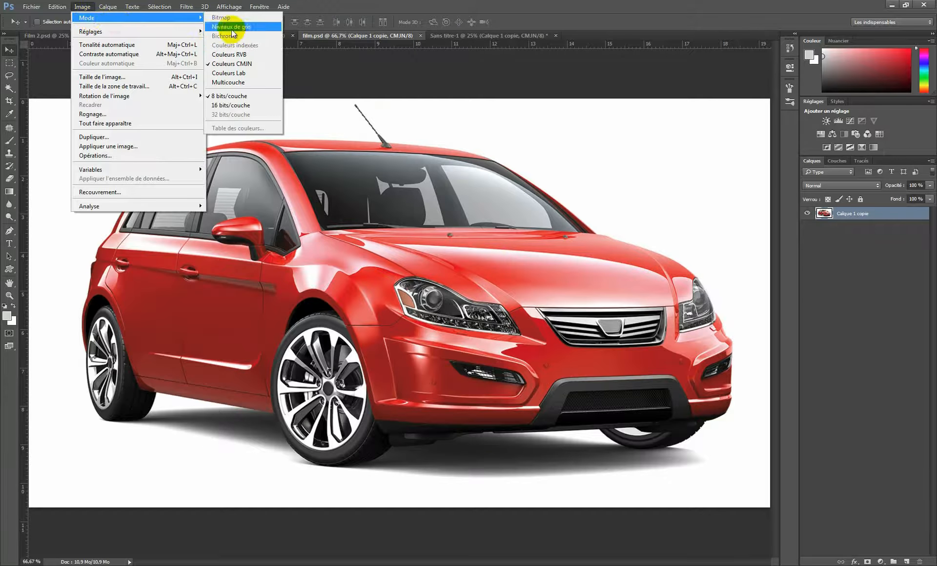
{"action": "left_click", "coordinate": [231, 27]}
{"action": "left_click", "coordinate": [412, 212]}
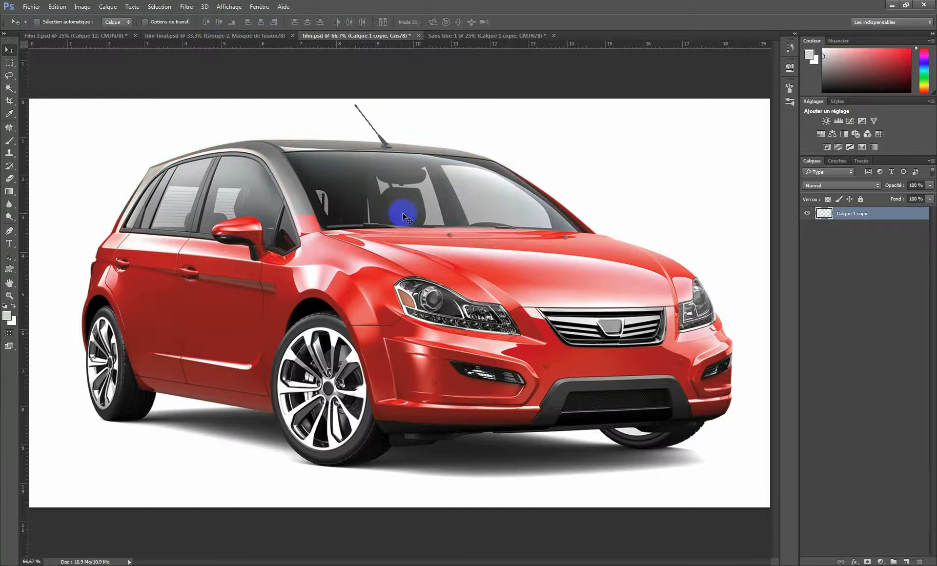
Copy the grayscale car from film.psd into the centre of Sans titre-1, and show the red car layer beneath it.
{"action": "left_click_drag", "start_coordinate": [401, 188], "coordinate": [476, 257]}
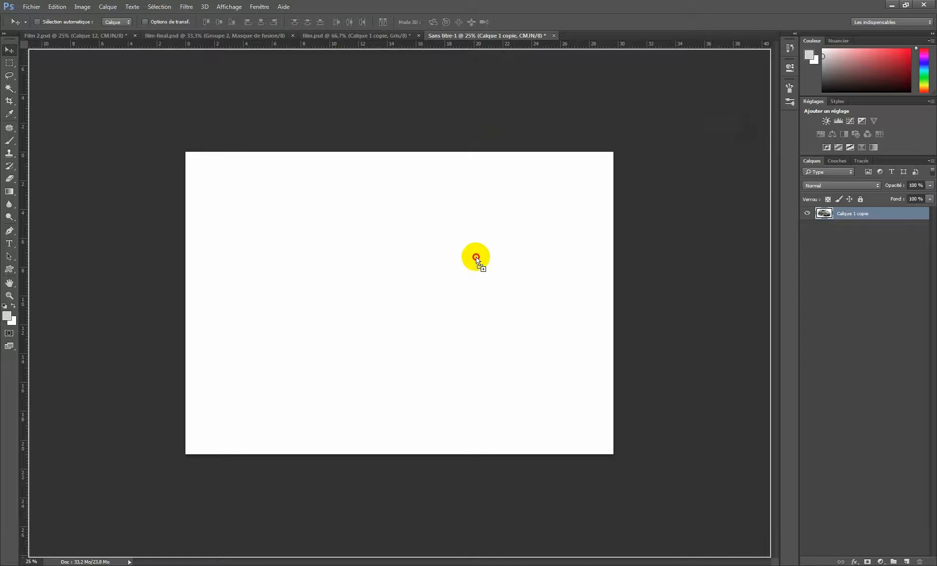
{"action": "left_click_drag", "start_coordinate": [476, 257], "coordinate": [476, 256]}
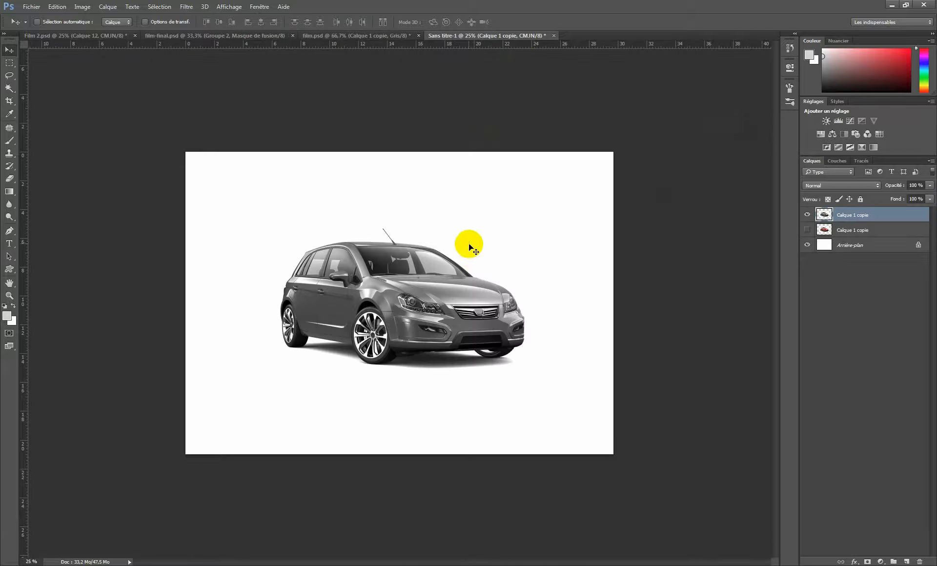
{"action": "left_click", "coordinate": [807, 229]}
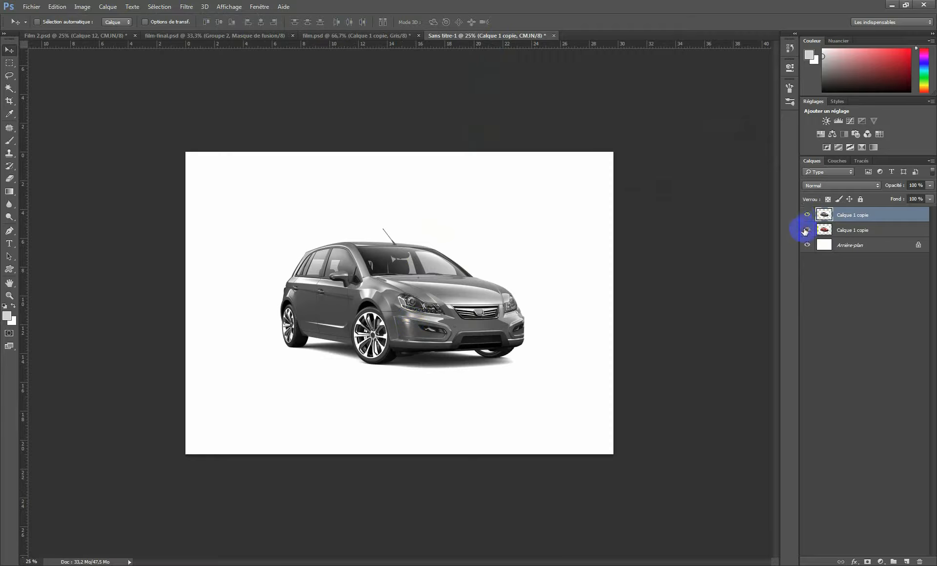
Compare the grayscale and red cars by toggling the upper layer's visibility, leaving the grayscale layer hidden.
{"action": "left_click", "coordinate": [807, 215]}
{"action": "left_click", "coordinate": [808, 215]}
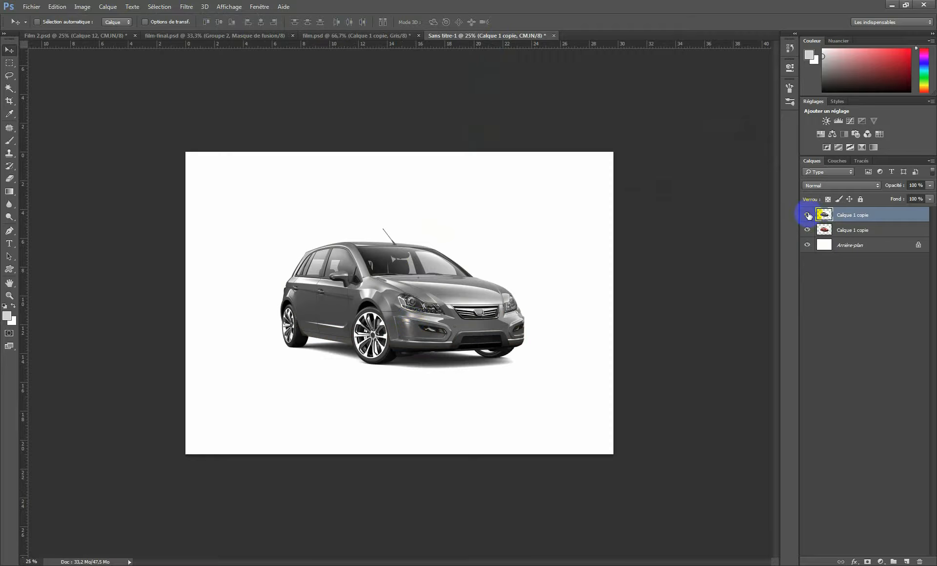
{"action": "left_click", "coordinate": [808, 215]}
{"action": "left_click", "coordinate": [808, 215]}
{"action": "left_click", "coordinate": [808, 215]}
{"action": "left_click", "coordinate": [807, 215]}
{"action": "left_click", "coordinate": [808, 215]}
{"action": "left_click", "coordinate": [808, 214]}
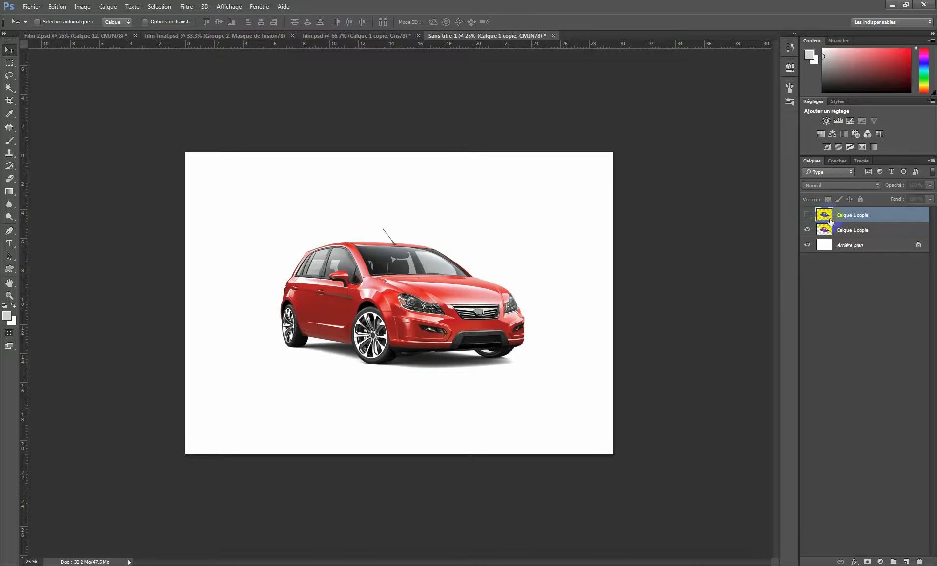
Try aligning a second grayscale car copy over the red car by hand at 61% opacity, and delete that copy.
{"action": "left_click", "coordinate": [347, 36]}
{"action": "left_click_drag", "start_coordinate": [461, 90], "coordinate": [448, 272]}
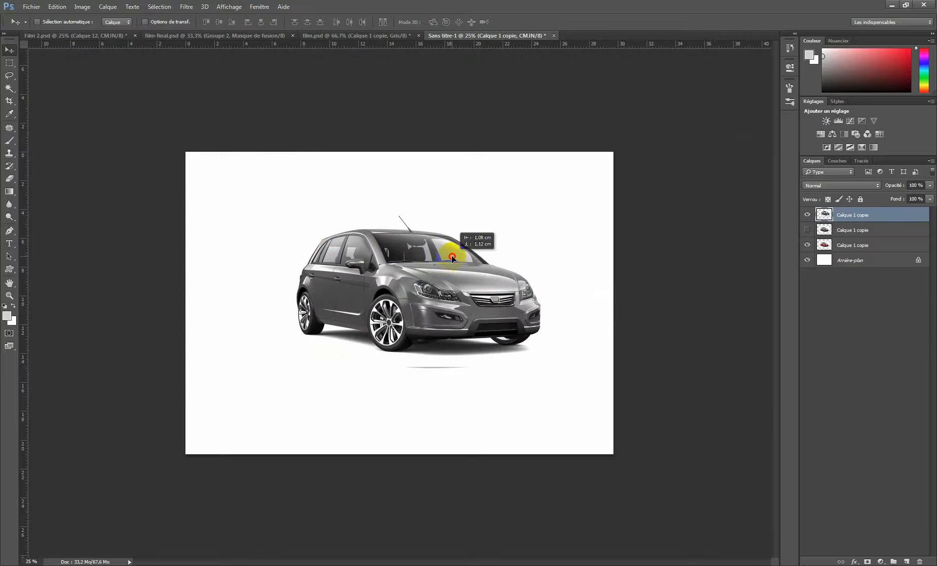
{"action": "mouse_move", "coordinate": [898, 186]}
{"action": "left_mouse_down"}
{"action": "mouse_move", "coordinate": [881, 191]}
{"action": "mouse_move", "coordinate": [891, 187]}
{"action": "left_mouse_up"}
{"action": "mouse_move", "coordinate": [456, 293]}
{"action": "left_mouse_down"}
{"action": "mouse_move", "coordinate": [449, 316]}
{"action": "mouse_move", "coordinate": [464, 277]}
{"action": "mouse_move", "coordinate": [459, 285]}
{"action": "left_mouse_up"}
{"action": "key", "text": "Left"}
{"action": "key", "text": "Left"}
{"action": "key", "text": "Left"}
{"action": "key", "text": "Left"}
{"action": "key", "text": "Left"}
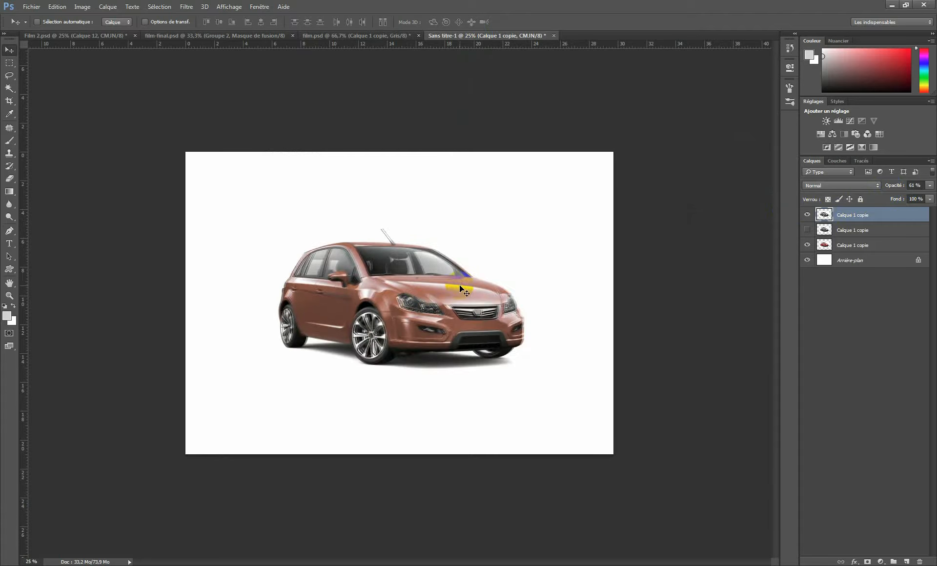
{"action": "key", "text": "Delete"}
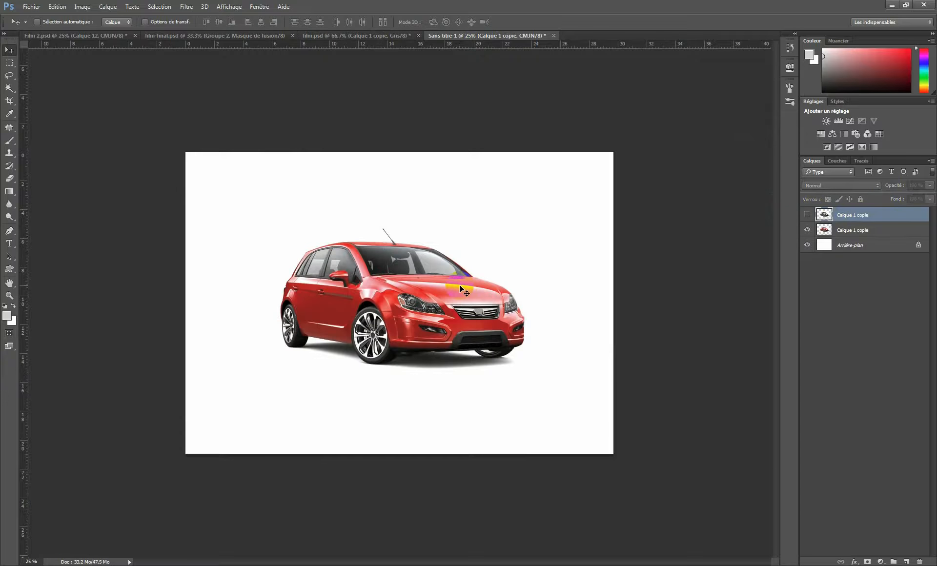
Duplicate the red car layer, keeping the grayscale layer and the original red car layer hidden.
{"action": "left_click", "coordinate": [807, 215]}
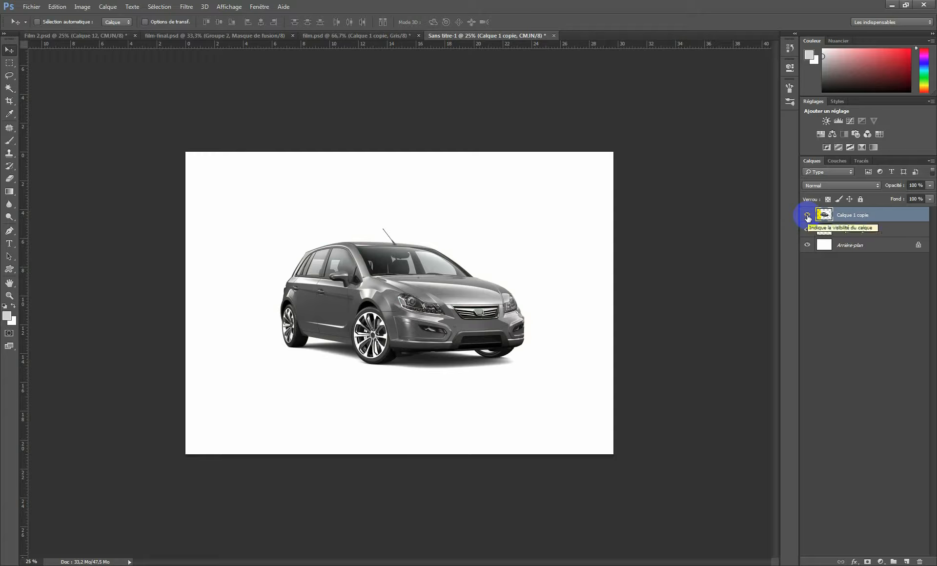
{"action": "left_click", "coordinate": [808, 215]}
{"action": "left_click", "coordinate": [842, 232]}
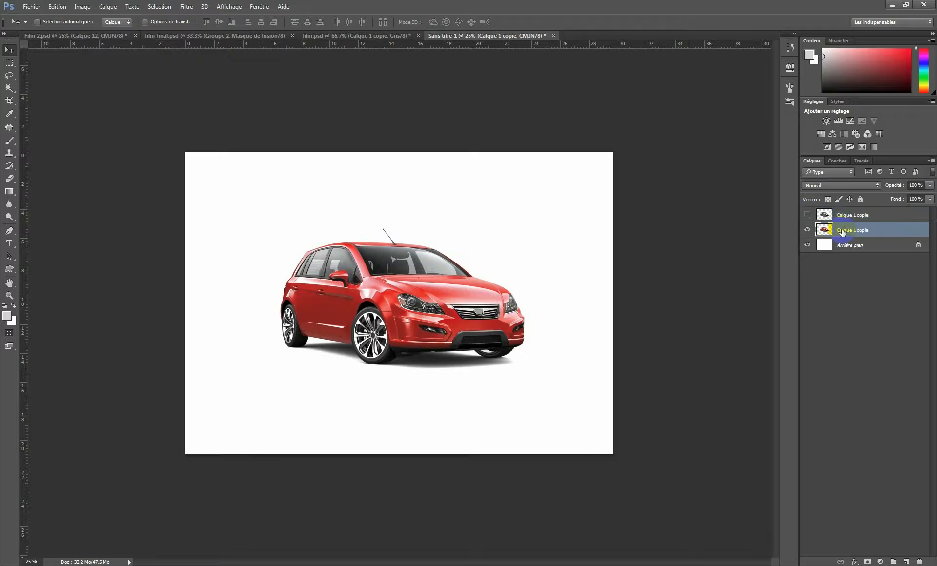
{"action": "left_click_drag", "start_coordinate": [843, 232], "coordinate": [907, 562]}
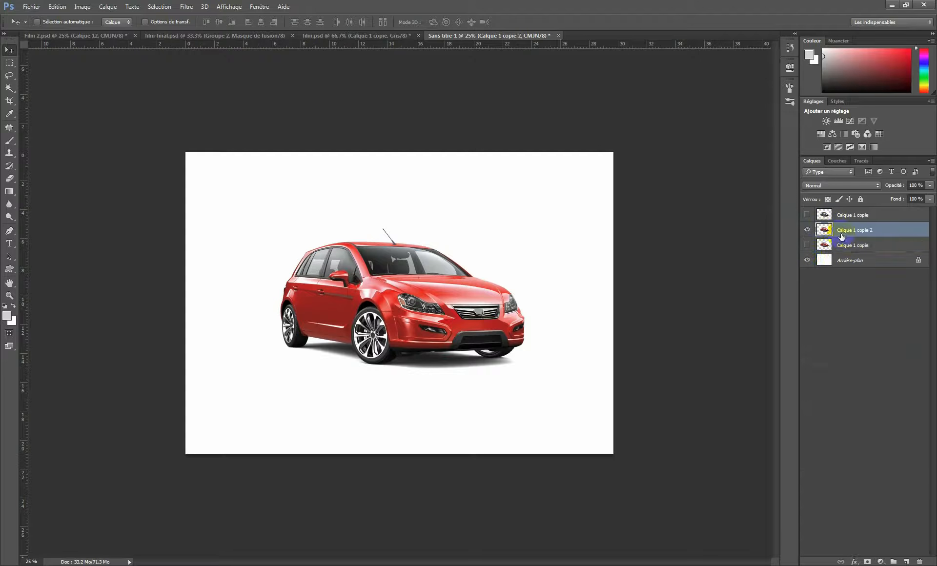
Desaturate the duplicated car layer Calque 1 copie 2, and compare it with the grayscale car layer above.
{"action": "left_click", "coordinate": [82, 7]}
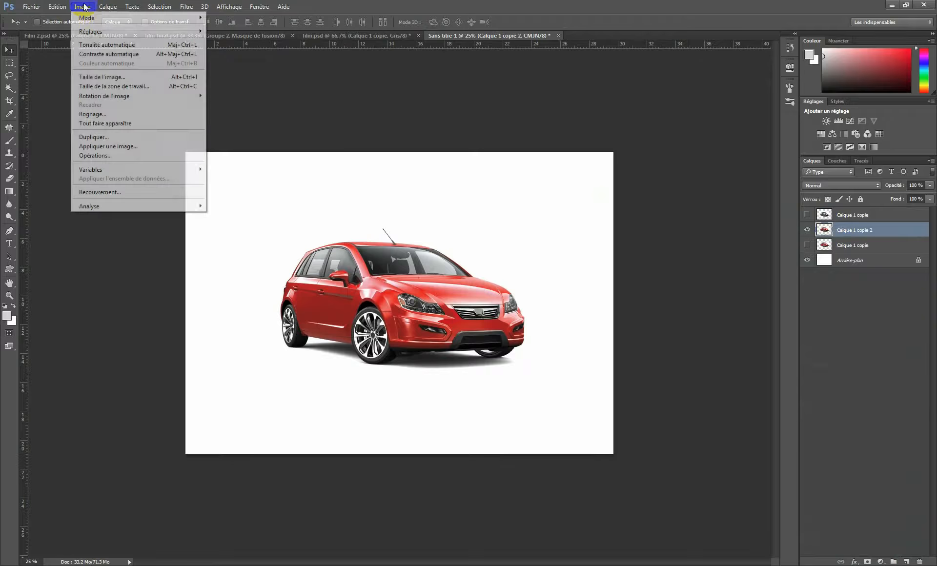
{"action": "mouse_move", "coordinate": [86, 31]}
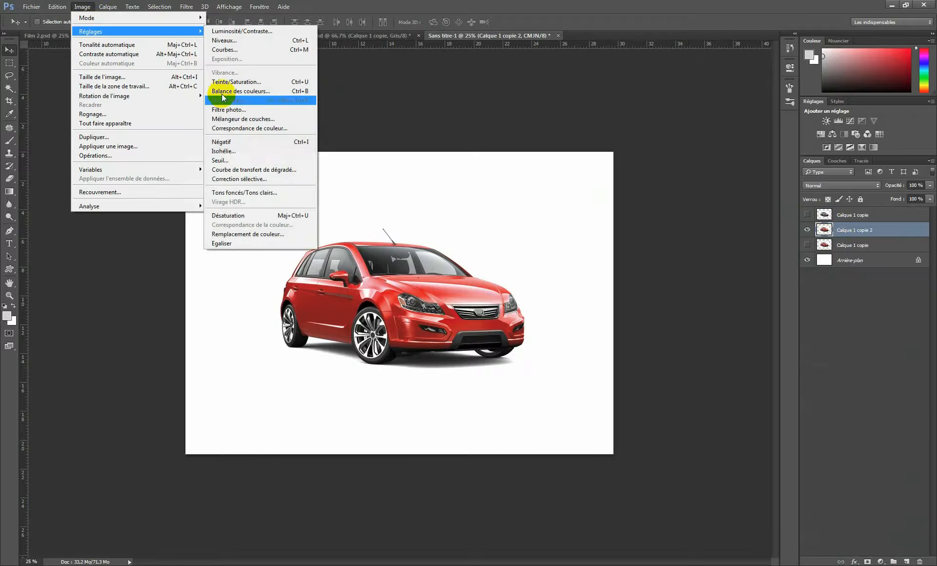
{"action": "left_click", "coordinate": [232, 216]}
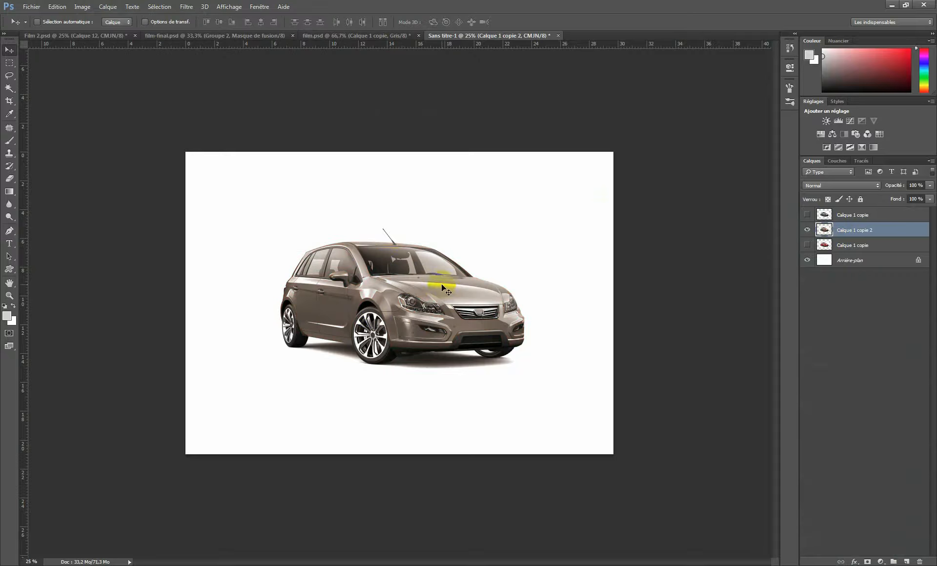
{"action": "left_click", "coordinate": [807, 216]}
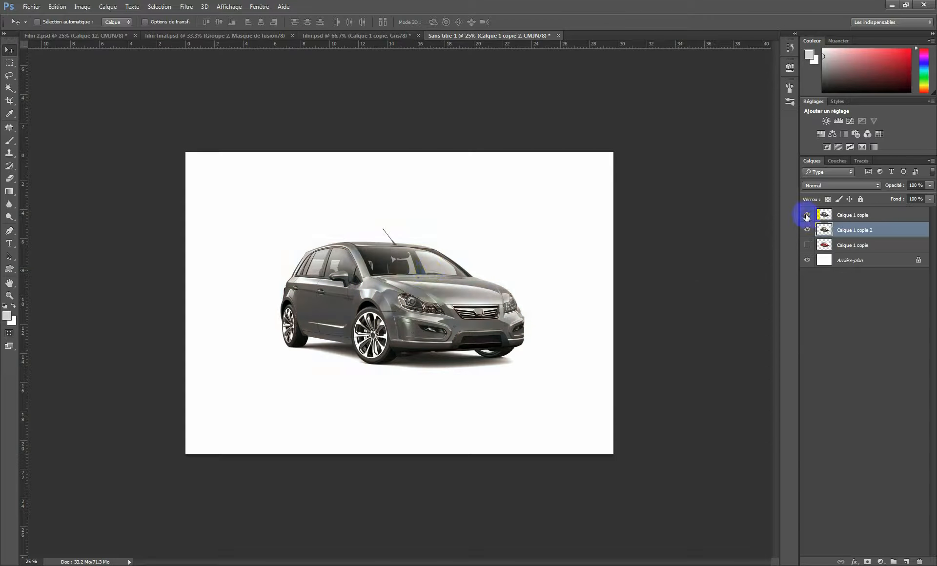
{"action": "left_click", "coordinate": [807, 215]}
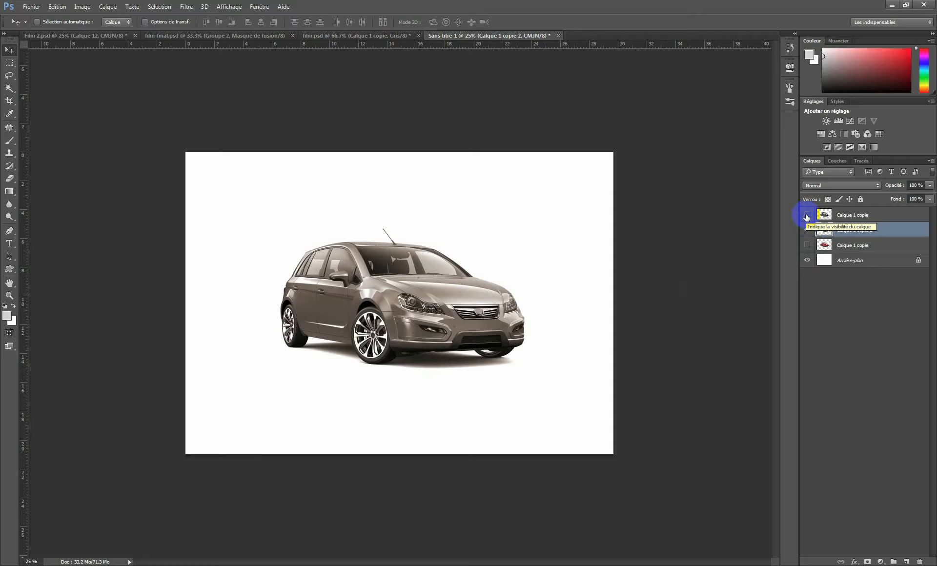
Delete the desaturated car layer Calque 1 copie 2.
{"action": "left_click", "coordinate": [842, 216]}
{"action": "left_click", "coordinate": [839, 227]}
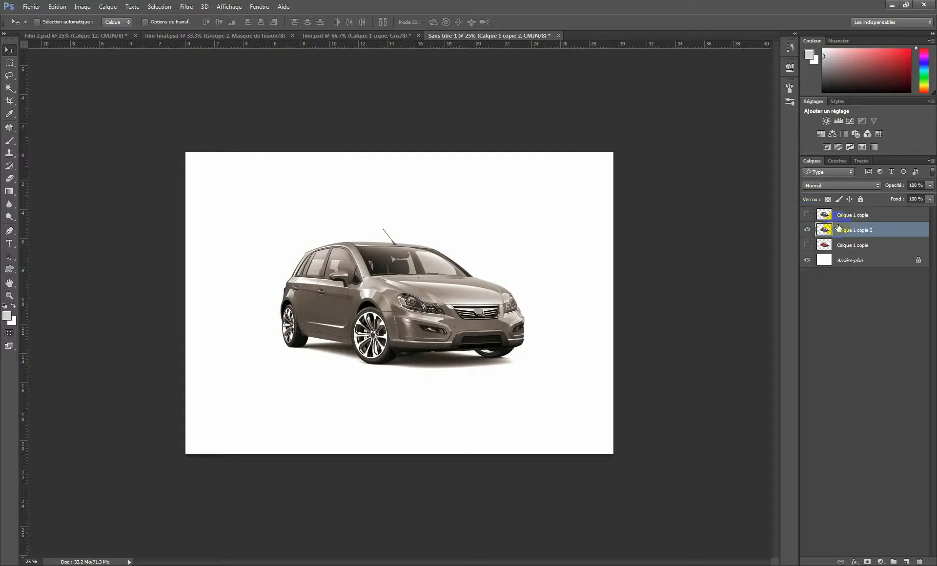
{"action": "key", "text": "Delete"}
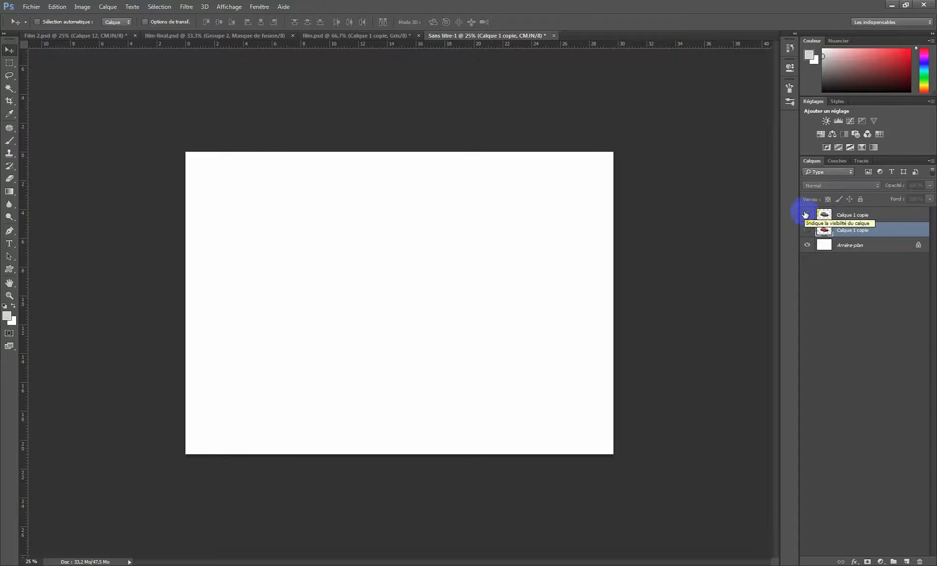
Show the red car layer with the grayscale layer hidden, and duplicate the red car layer.
{"action": "left_click", "coordinate": [805, 214]}
{"action": "left_click", "coordinate": [806, 230]}
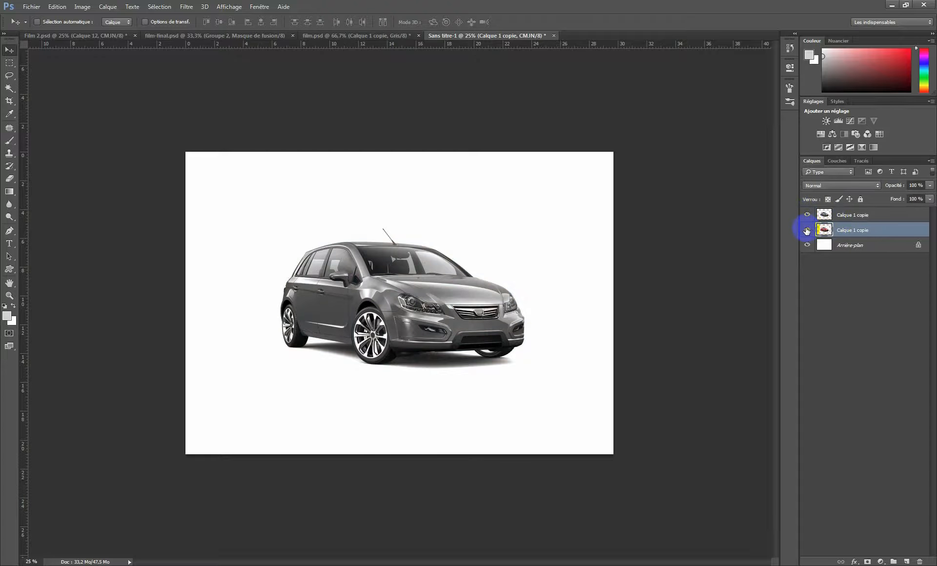
{"action": "left_click", "coordinate": [806, 214]}
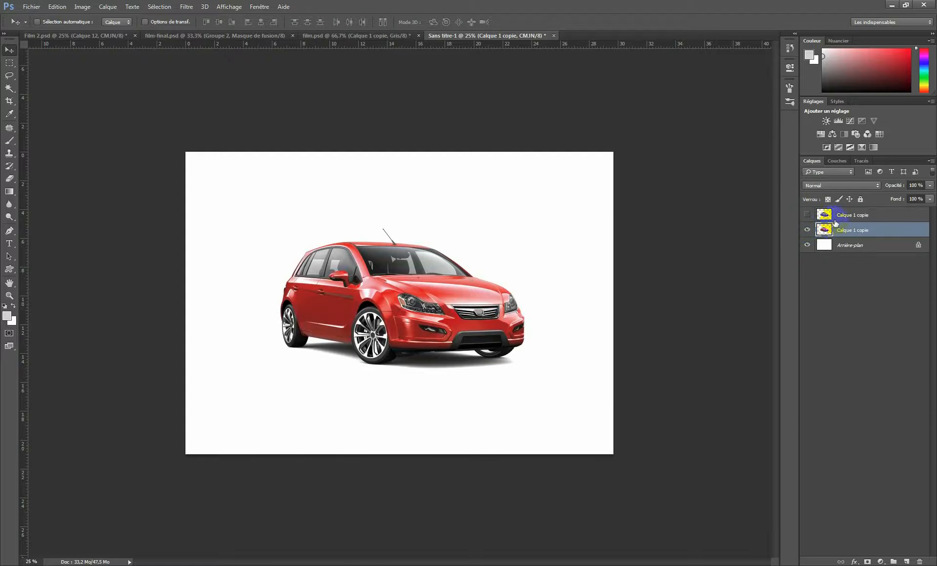
{"action": "left_click", "coordinate": [825, 231]}
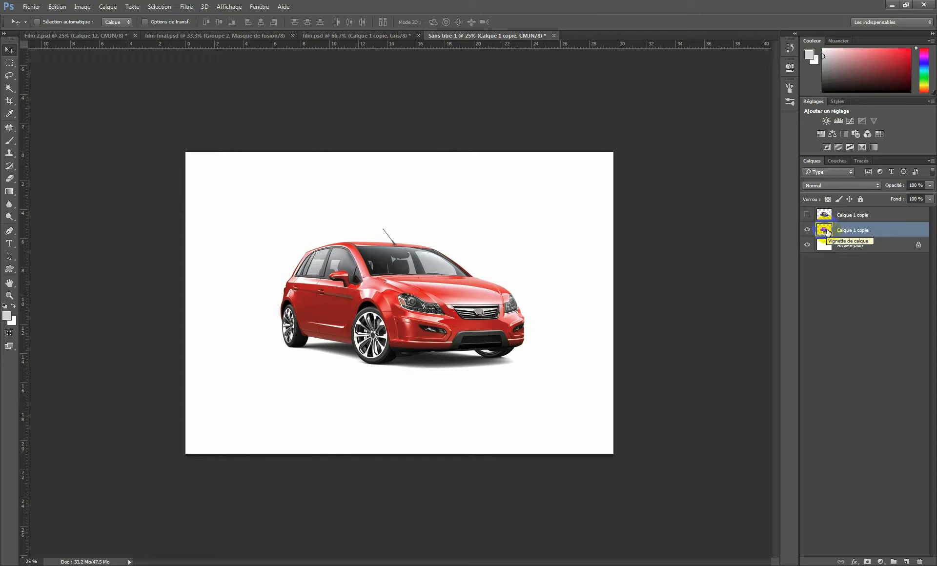
{"action": "left_click_drag", "start_coordinate": [825, 230], "coordinate": [908, 559]}
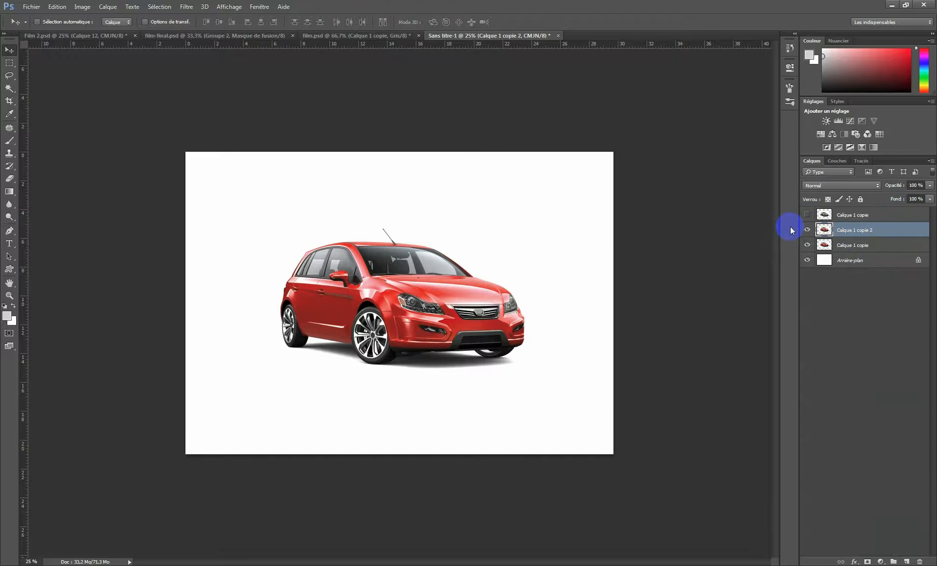
{"action": "key", "text": "ctrl+alt+u"}
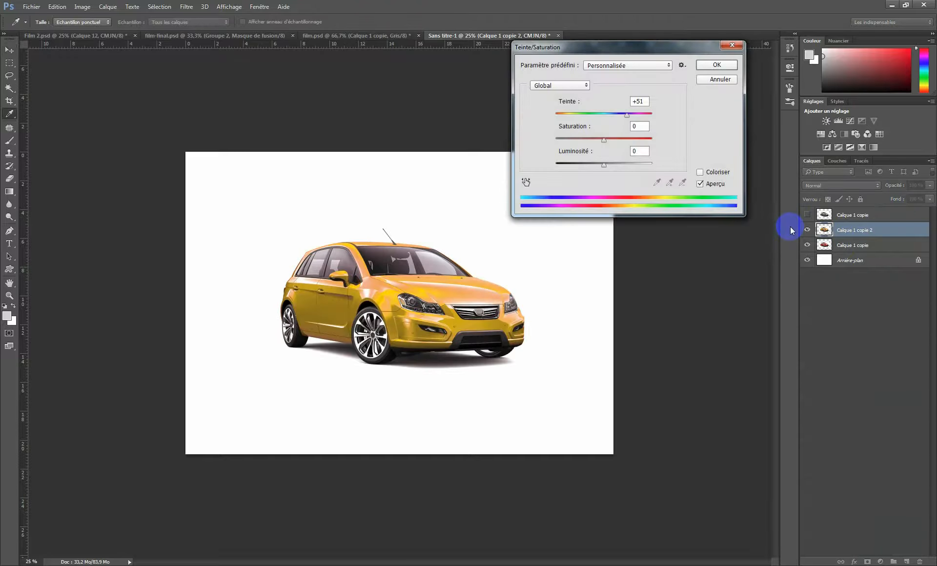
{"action": "left_click", "coordinate": [719, 80]}
{"action": "left_click", "coordinate": [82, 6]}
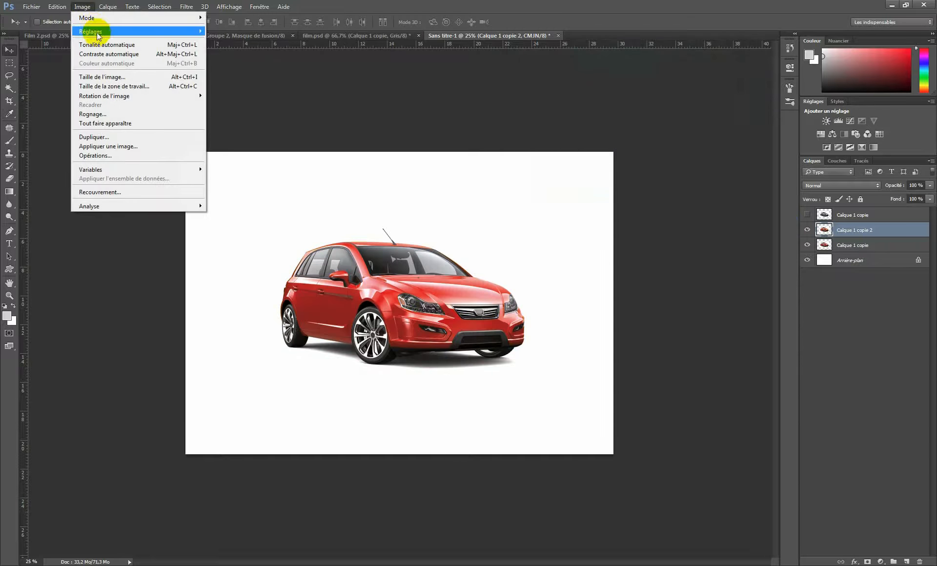
{"action": "mouse_move", "coordinate": [109, 36]}
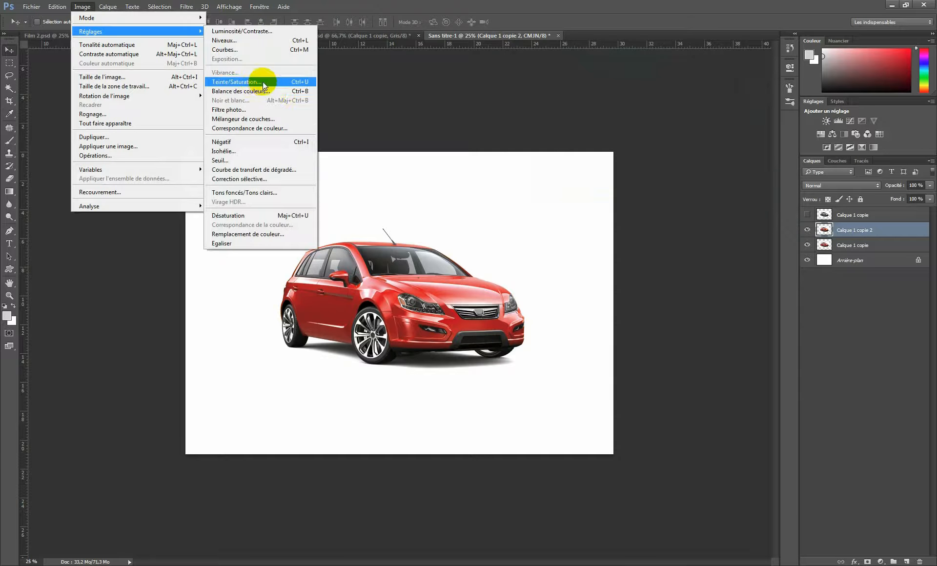
{"action": "left_click", "coordinate": [516, 4]}
{"action": "key", "text": "ctrl+u"}
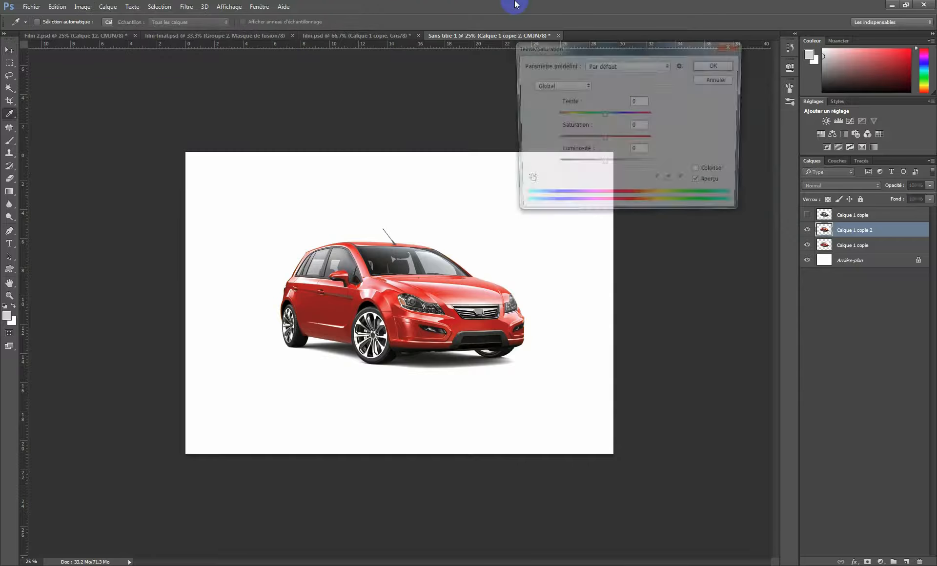
{"action": "key", "text": "Escape"}
{"action": "key", "text": "v"}
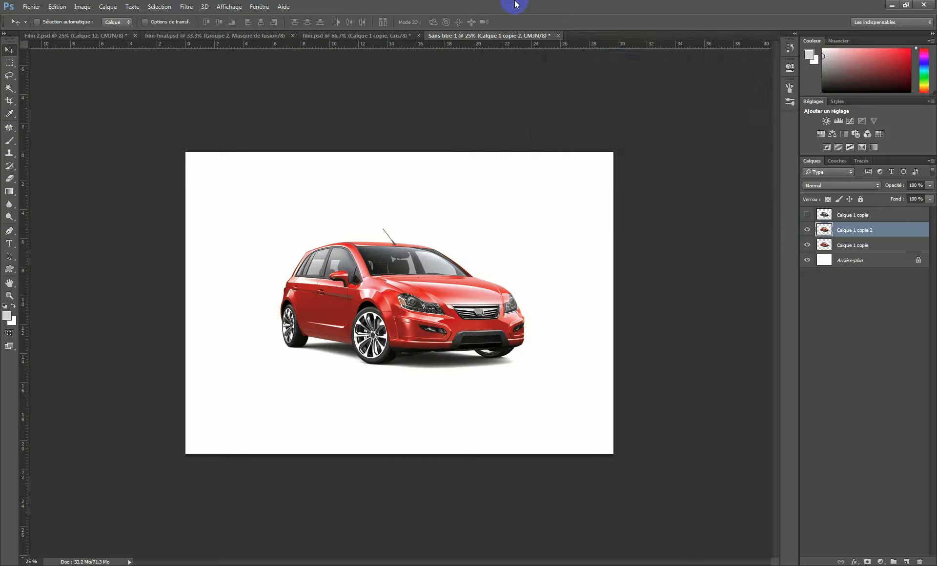
Recolour the duplicated red car yellow-green by shifting the global hue with Hue/Saturation, starting from the last-used settings.
{"action": "key", "text": "ctrl+alt+u"}
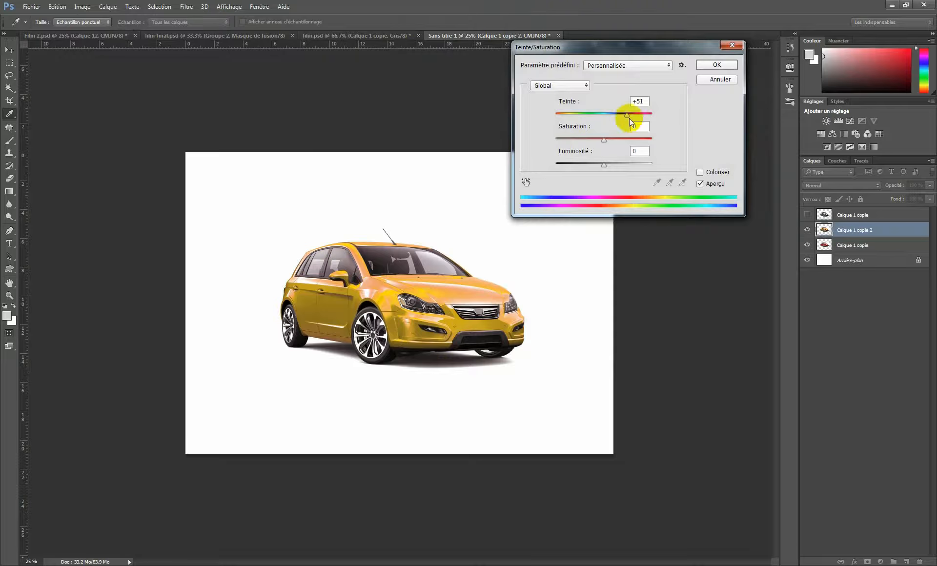
{"action": "mouse_move", "coordinate": [627, 115]}
{"action": "left_mouse_down"}
{"action": "mouse_move", "coordinate": [620, 118]}
{"action": "mouse_move", "coordinate": [631, 121]}
{"action": "left_mouse_up"}
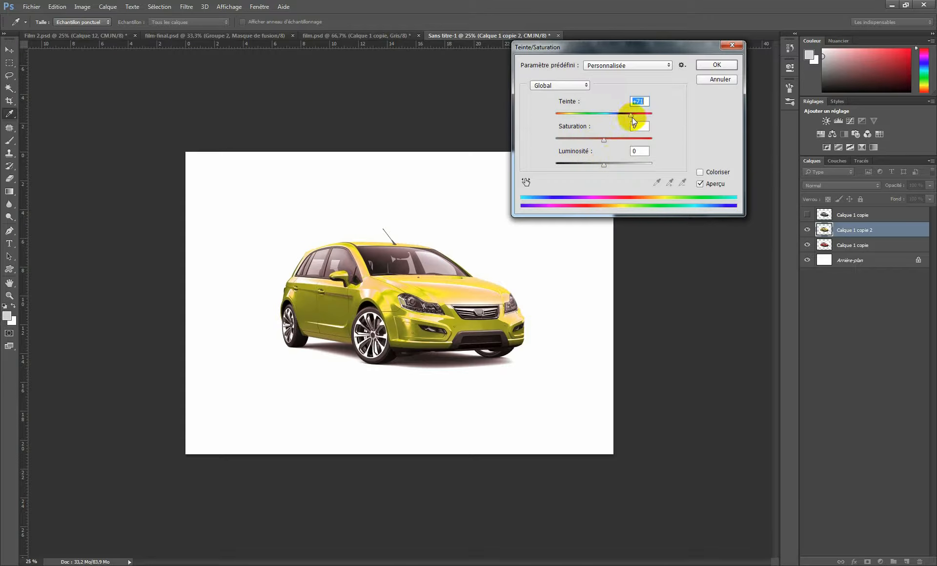
{"action": "left_click_drag", "start_coordinate": [629, 115], "coordinate": [627, 116]}
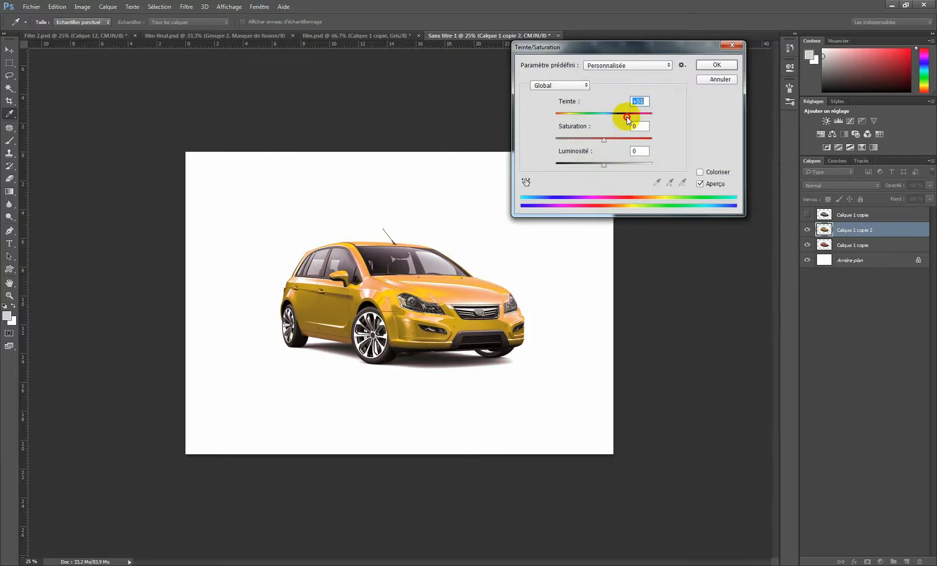
{"action": "left_click", "coordinate": [566, 87]}
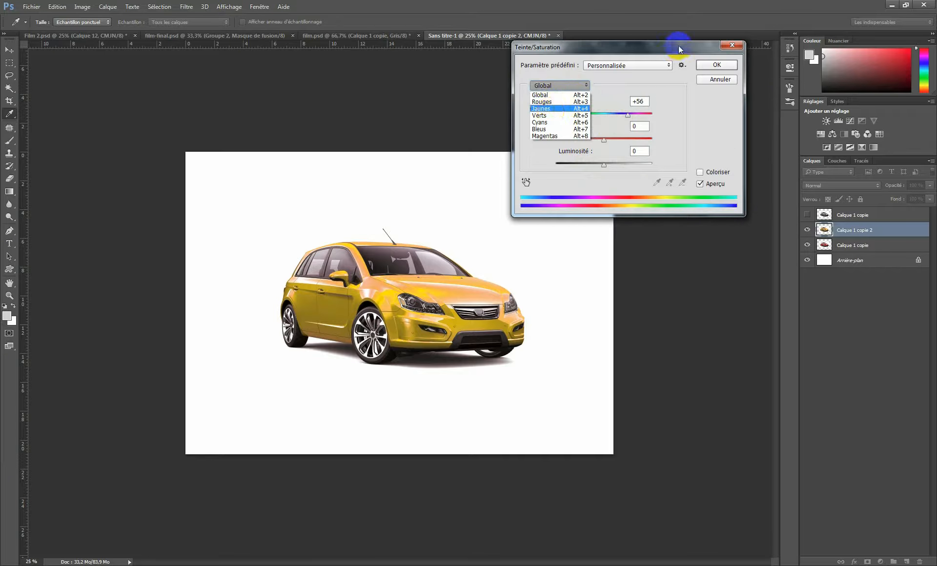
{"action": "left_click", "coordinate": [618, 47]}
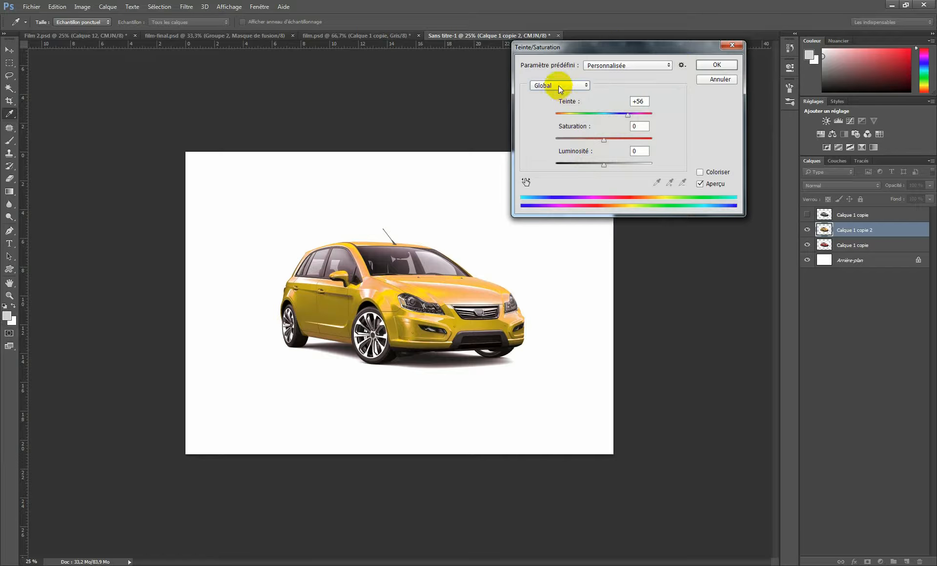
{"action": "left_click_drag", "start_coordinate": [627, 114], "coordinate": [631, 120]}
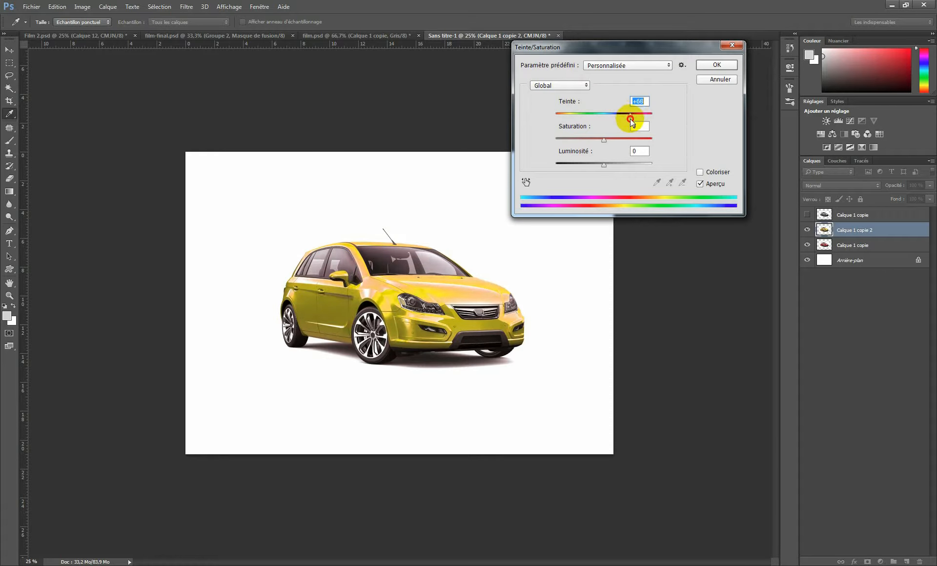
{"action": "left_click", "coordinate": [717, 65]}
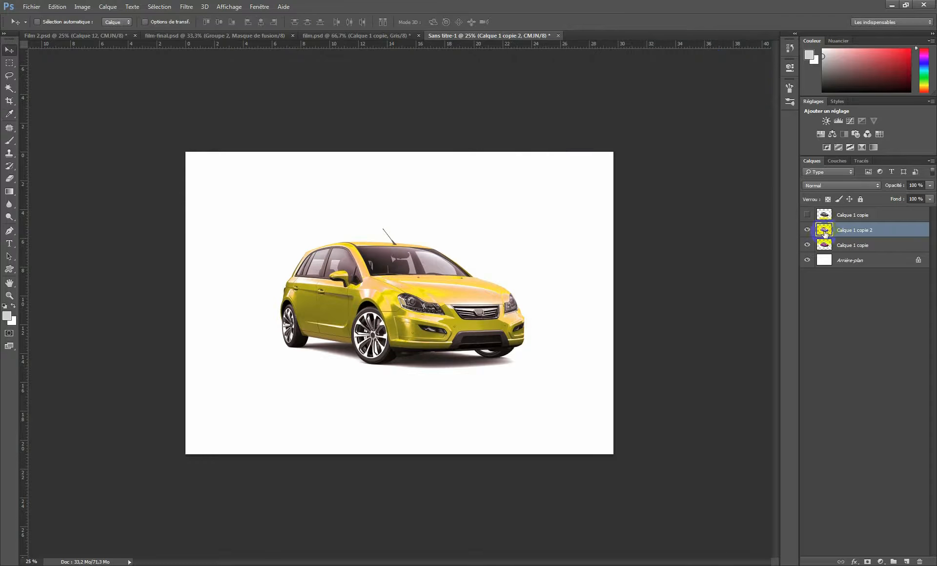
Compare the grayscale, yellow and red cars by toggling layer visibility, leaving all three car layers visible.
{"action": "left_click", "coordinate": [807, 215]}
{"action": "left_click", "coordinate": [807, 215]}
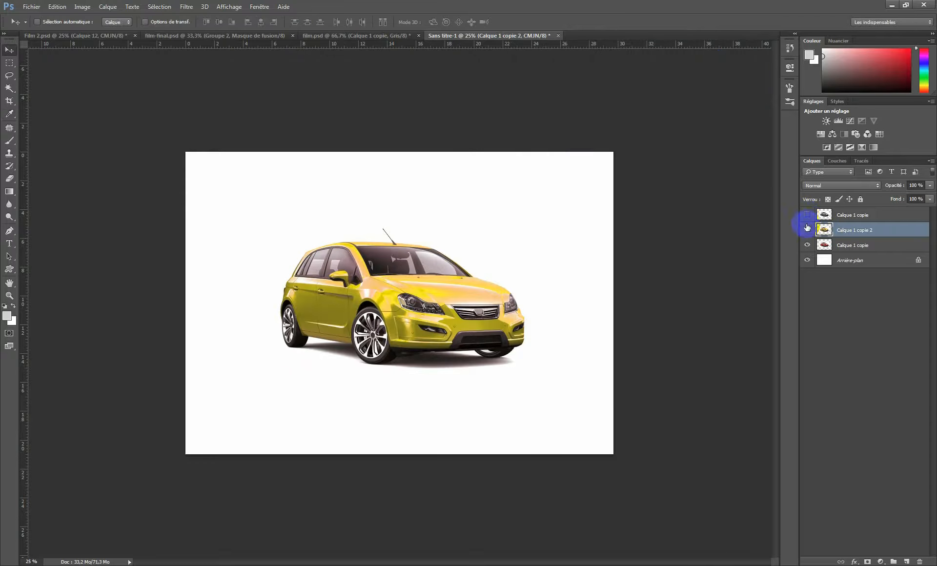
{"action": "left_click", "coordinate": [808, 229]}
{"action": "left_click", "coordinate": [807, 229]}
{"action": "left_click", "coordinate": [807, 215]}
Add a layer mask to the grayscale car layer, and ready the Gradient tool with black as the foreground colour.
{"action": "left_click", "coordinate": [837, 215]}
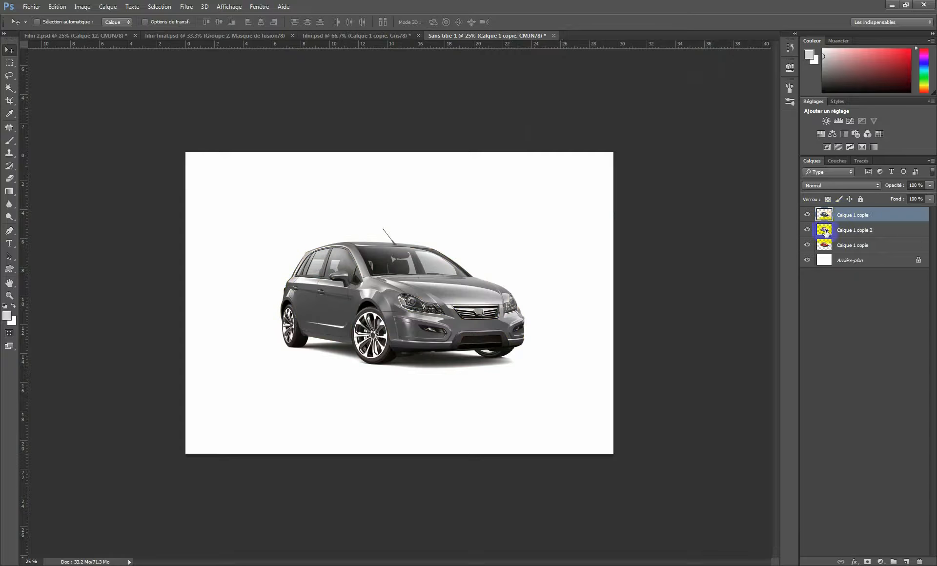
{"action": "left_click", "coordinate": [867, 561]}
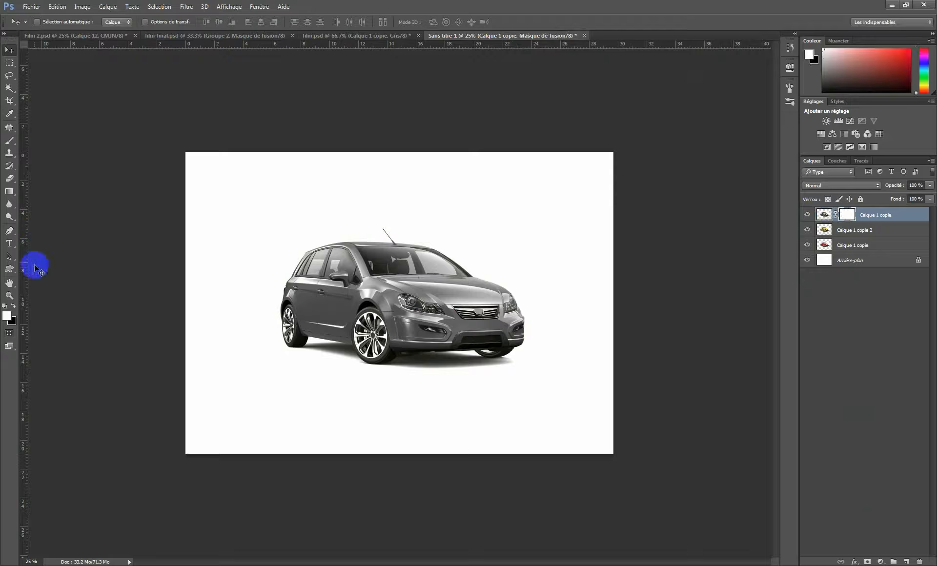
{"action": "left_click", "coordinate": [9, 192]}
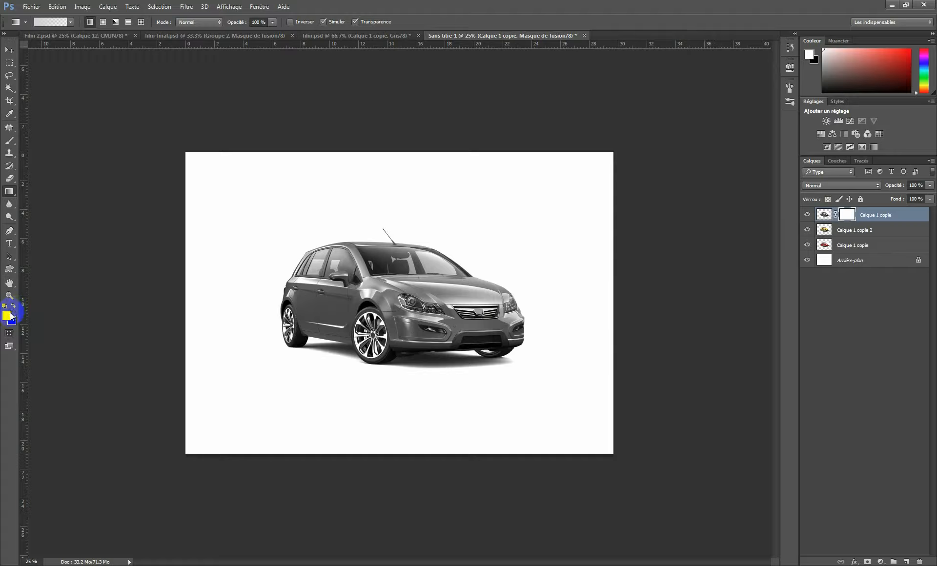
{"action": "key", "text": "x"}
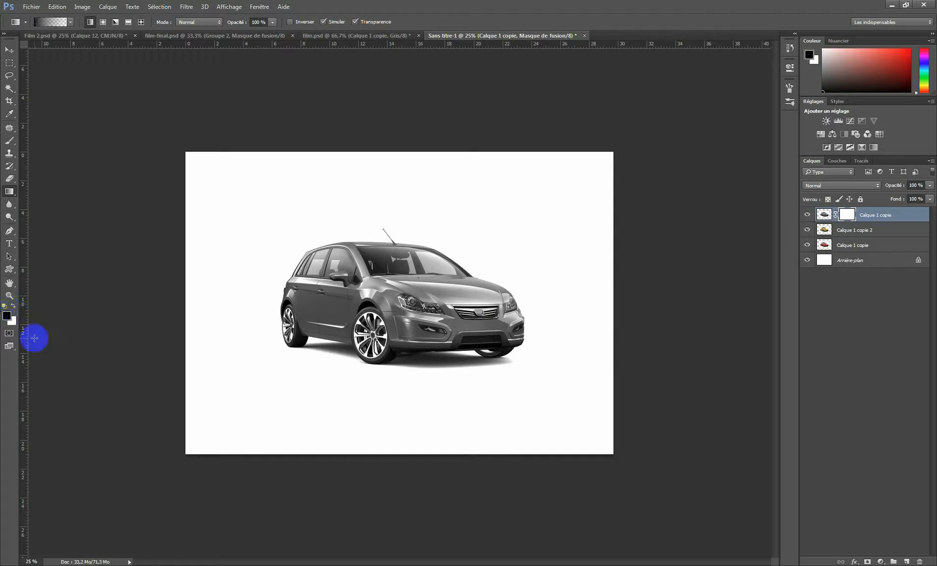
{"action": "key", "text": "x"}
{"action": "key", "text": "x"}
{"action": "key", "text": "x"}
{"action": "key", "text": "x"}
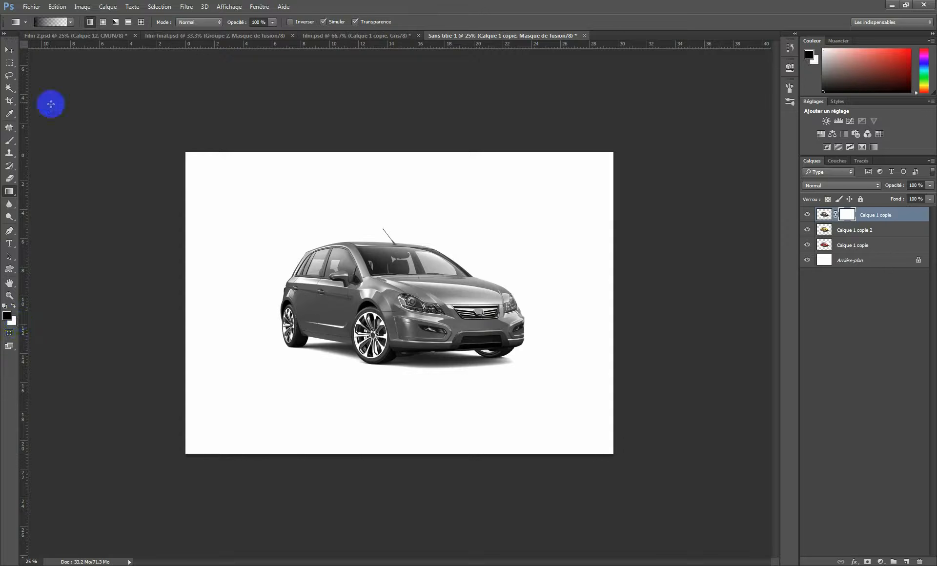
Set the gradient to the foreground-to-transparent preset with the radial style.
{"action": "left_click", "coordinate": [71, 22]}
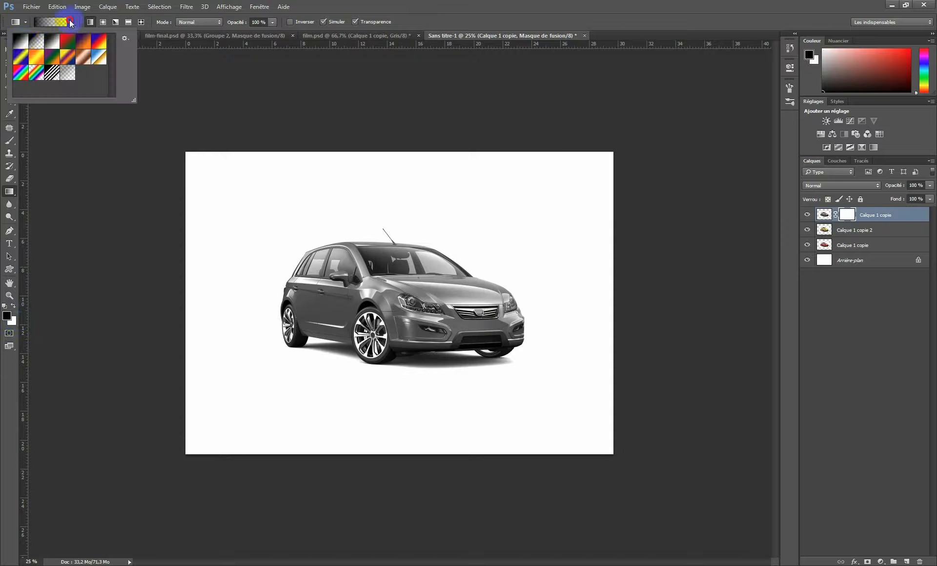
{"action": "left_click", "coordinate": [37, 42]}
{"action": "left_click", "coordinate": [356, 7]}
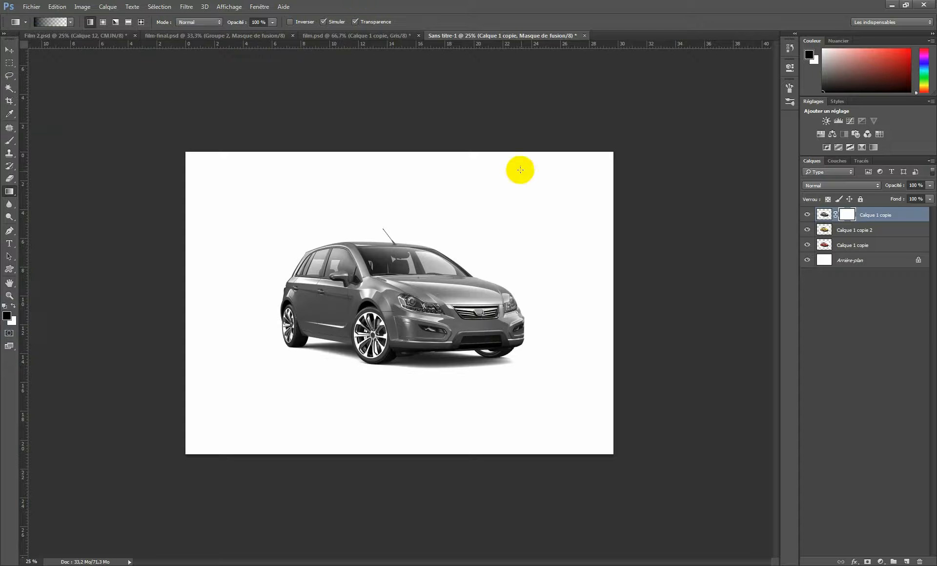
{"action": "left_click", "coordinate": [104, 22]}
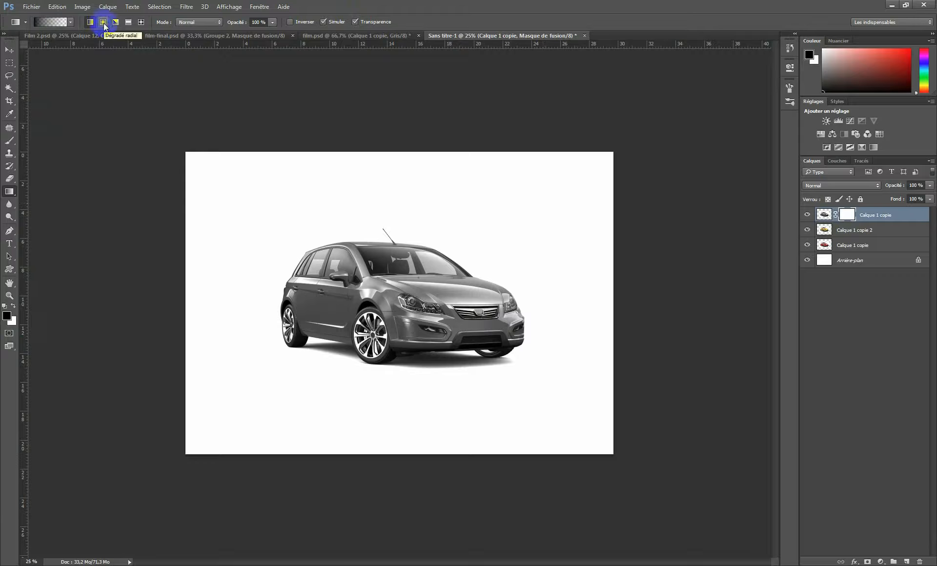
{"action": "left_click", "coordinate": [90, 23]}
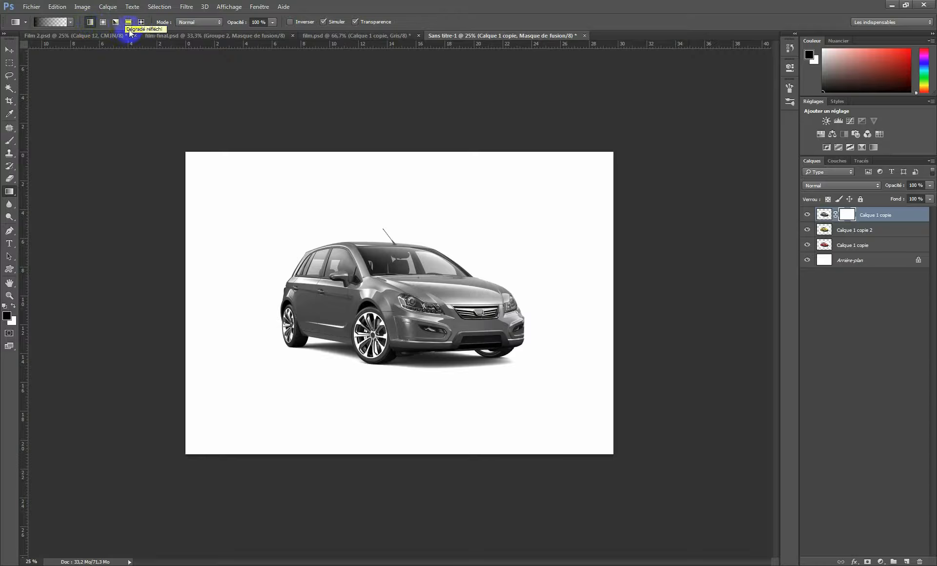
{"action": "left_click", "coordinate": [104, 23]}
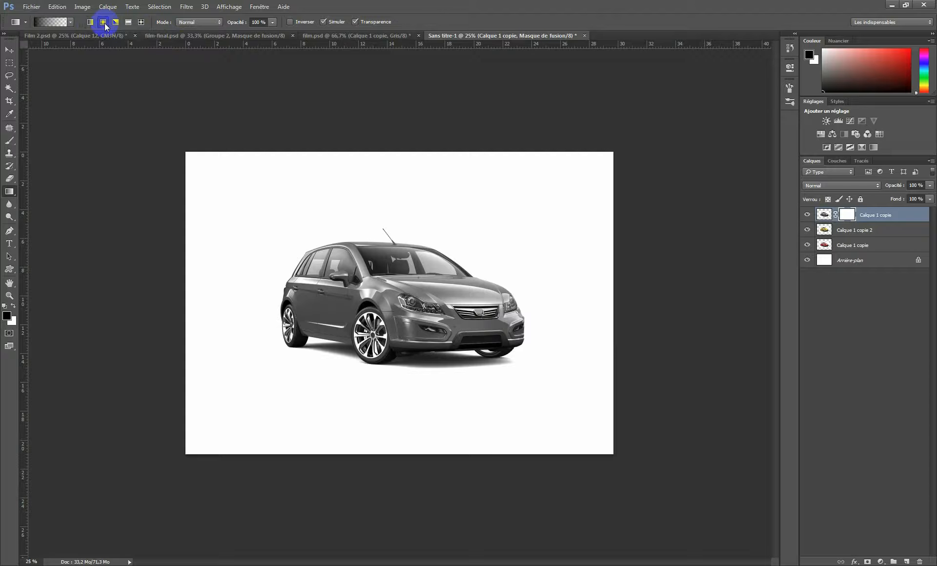
Draw radial gradients on the grayscale layer's mask, from the car's front toward its rear, to reveal the yellow car beneath.
{"action": "left_click_drag", "start_coordinate": [519, 330], "coordinate": [310, 274]}
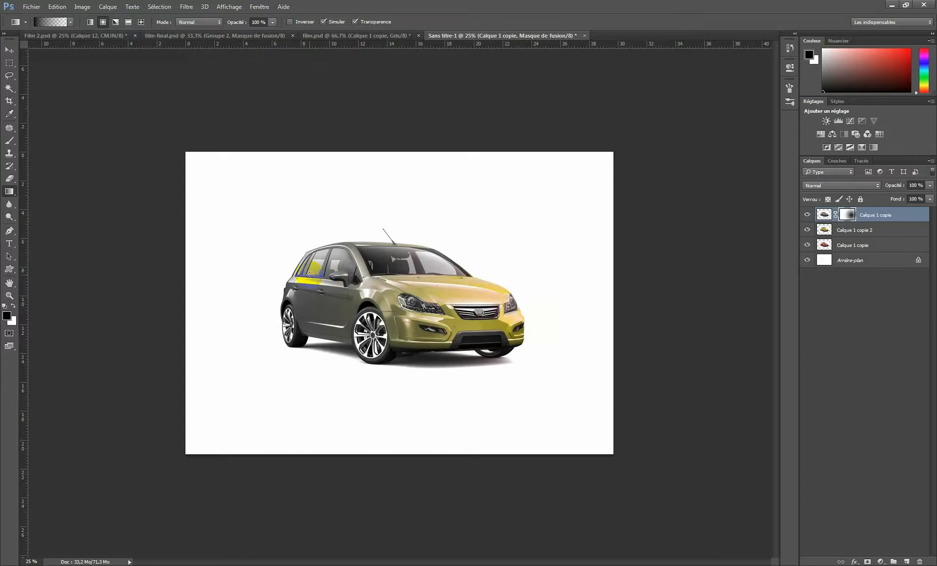
{"action": "left_click_drag", "start_coordinate": [455, 324], "coordinate": [379, 299]}
{"action": "mouse_move", "coordinate": [283, 271]}
{"action": "left_mouse_down"}
{"action": "mouse_move", "coordinate": [268, 280]}
{"action": "mouse_move", "coordinate": [404, 301]}
{"action": "mouse_move", "coordinate": [283, 282]}
{"action": "left_mouse_up"}
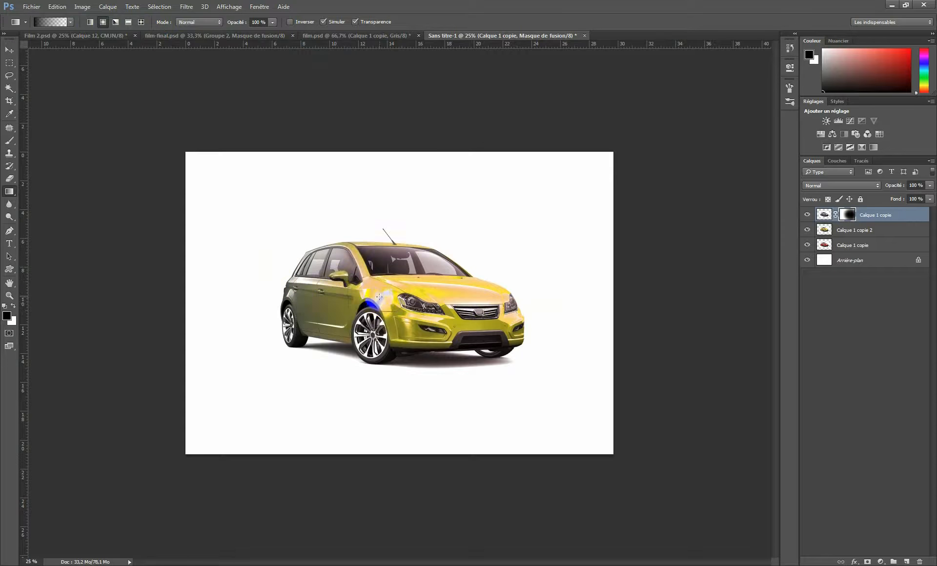
{"action": "left_click_drag", "start_coordinate": [380, 296], "coordinate": [298, 276]}
Mask the yellow car layer Calque 1 copie 2, and draw radial gradients from the car's front to reveal the red car.
{"action": "left_click", "coordinate": [834, 231]}
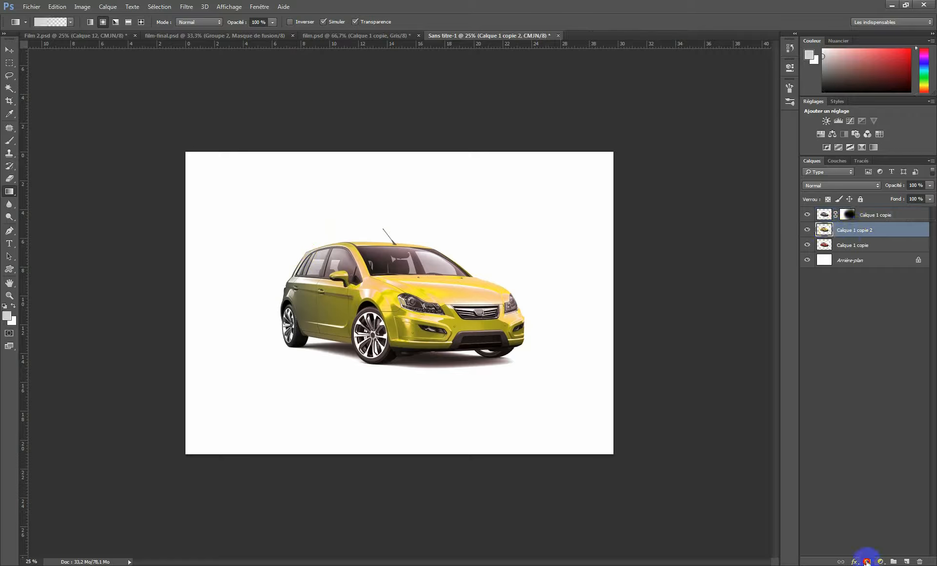
{"action": "left_click", "coordinate": [867, 562]}
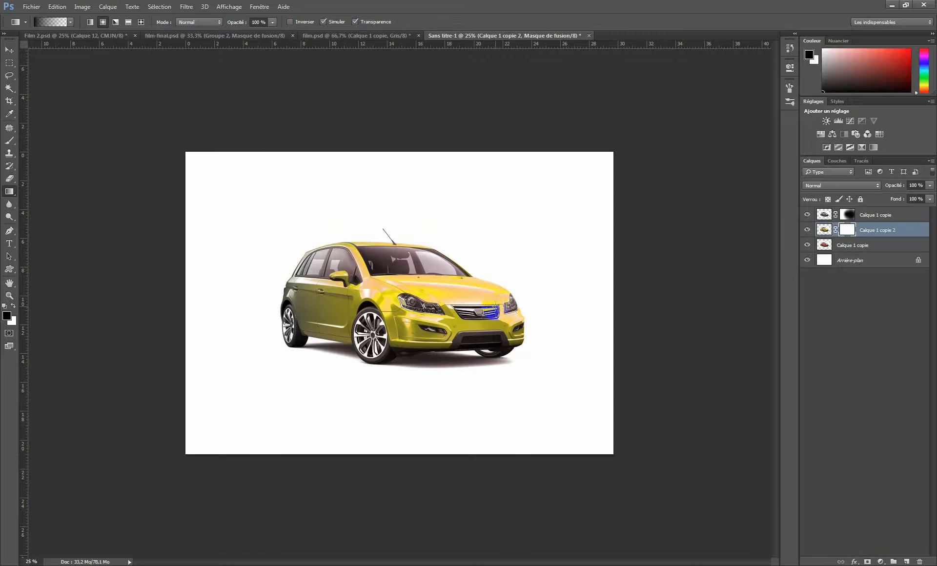
{"action": "left_click_drag", "start_coordinate": [540, 318], "coordinate": [310, 299]}
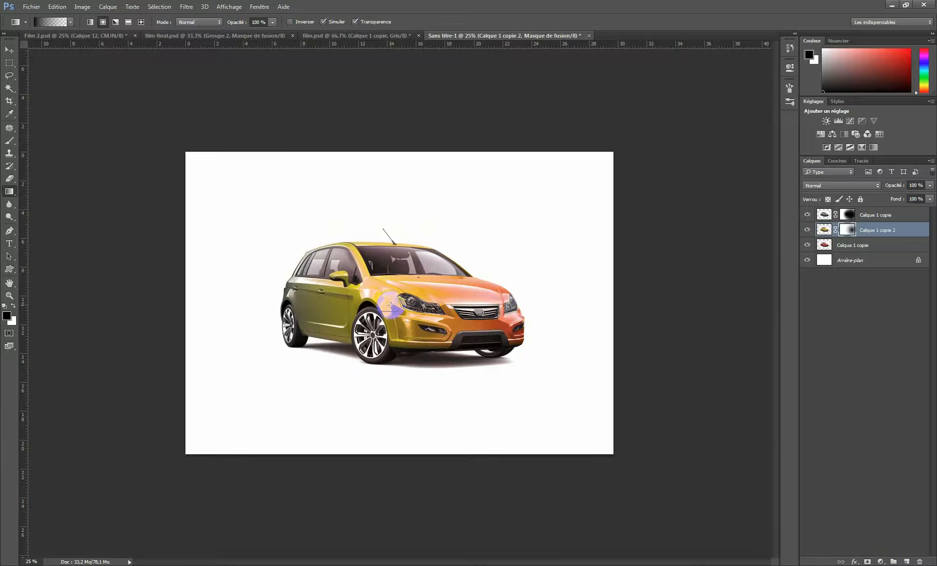
{"action": "left_click_drag", "start_coordinate": [527, 317], "coordinate": [303, 299]}
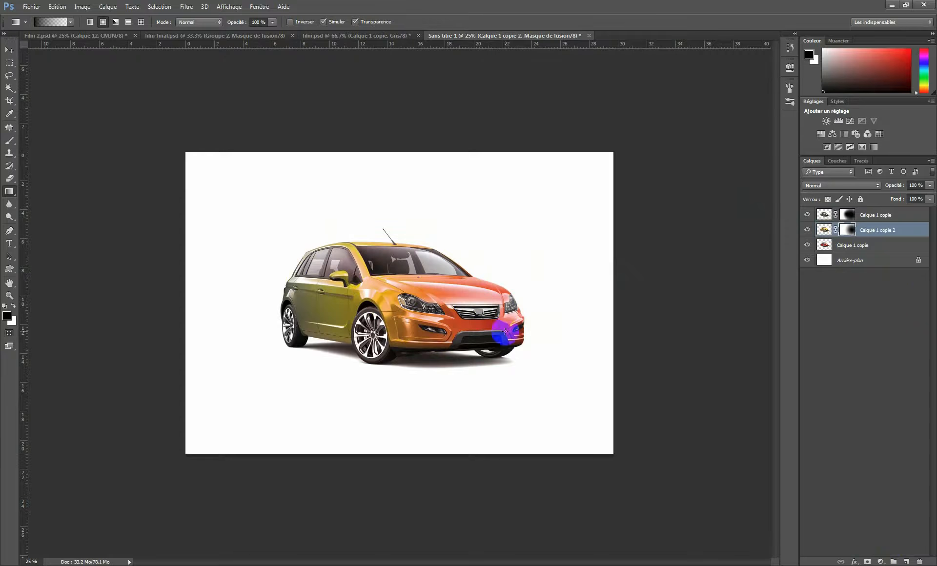
Compare the working document with film.psd and the finished film-final.psd, examining the coloured wheel rims.
{"action": "left_click", "coordinate": [357, 36]}
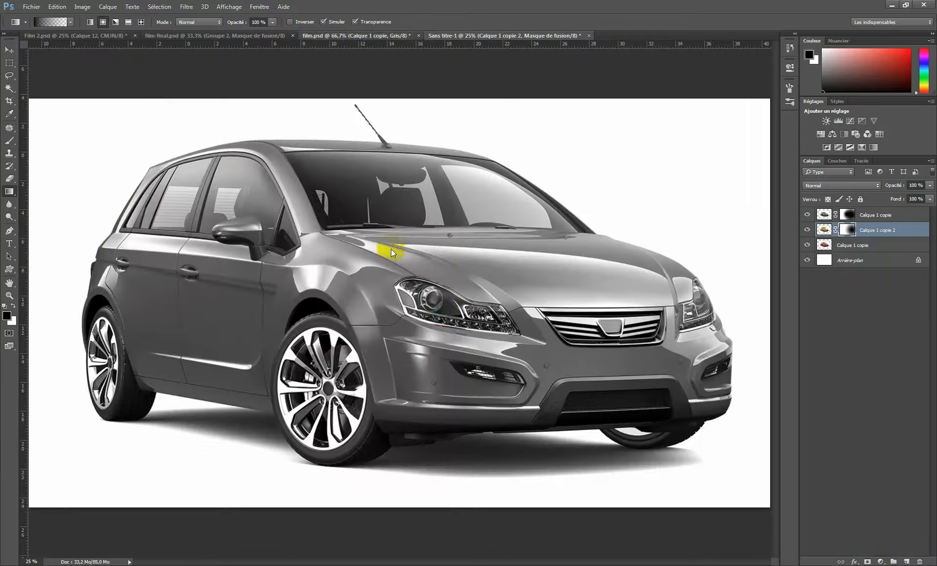
{"action": "left_click", "coordinate": [273, 36]}
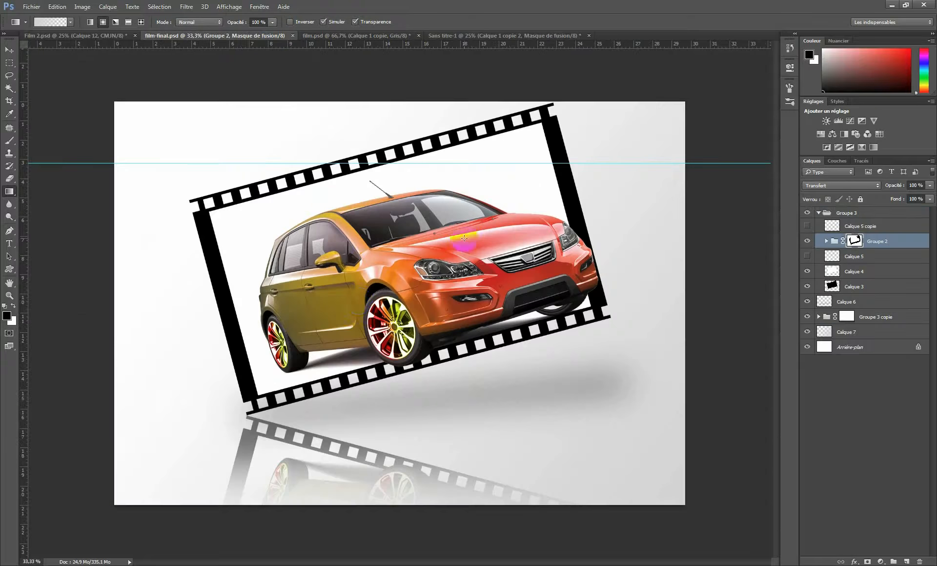
{"action": "left_click", "coordinate": [457, 37]}
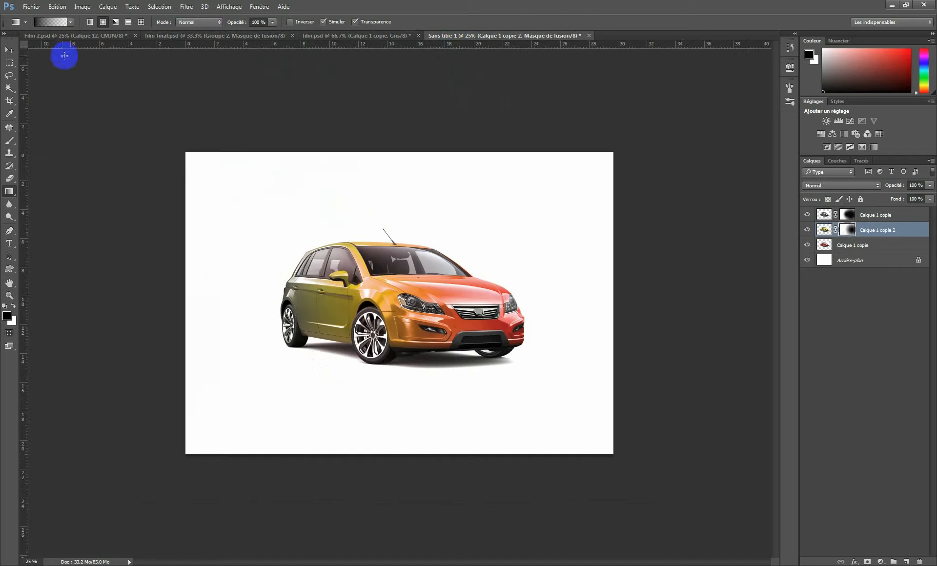
{"action": "left_click", "coordinate": [9, 50]}
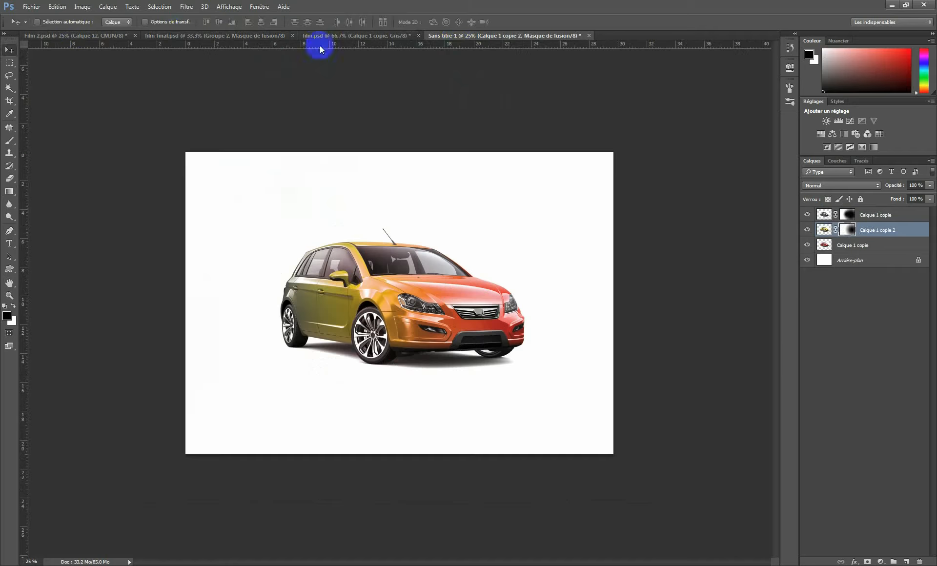
{"action": "left_click", "coordinate": [242, 35]}
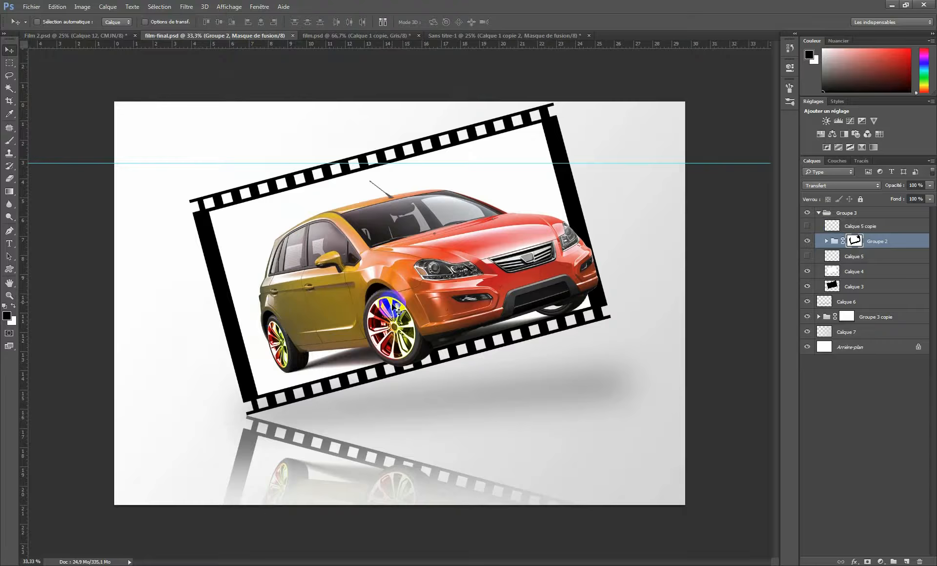
{"action": "left_click", "coordinate": [478, 35]}
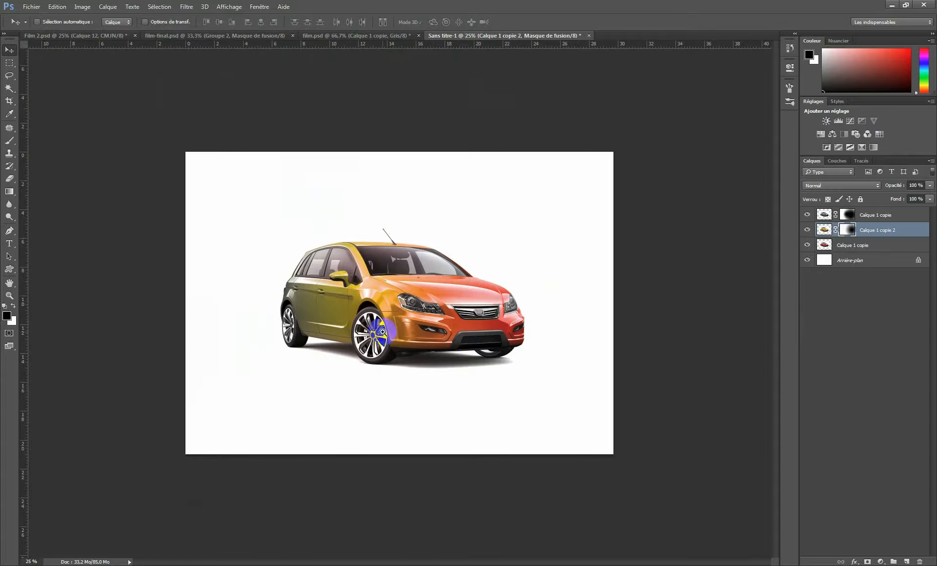
Draw an unfeathered elliptical selection about 0.80 cm wide and 2.42 cm high around the rear wheel's rim.
{"action": "scroll", "coordinate": [377, 330], "scroll_direction": "up", "scroll_amount": 2}
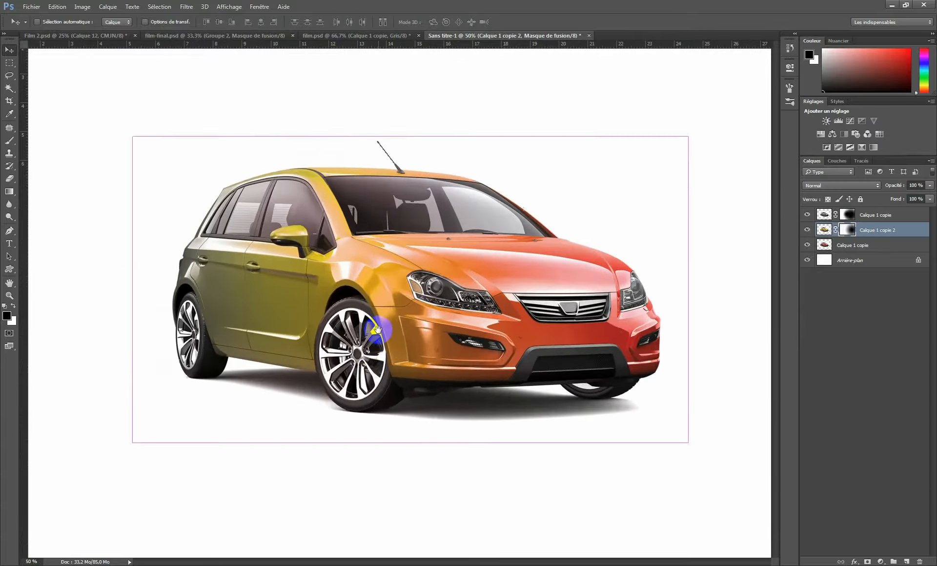
{"action": "left_click_drag", "start_coordinate": [378, 330], "coordinate": [426, 303]}
{"action": "scroll", "coordinate": [402, 287], "scroll_direction": "up", "scroll_amount": 1}
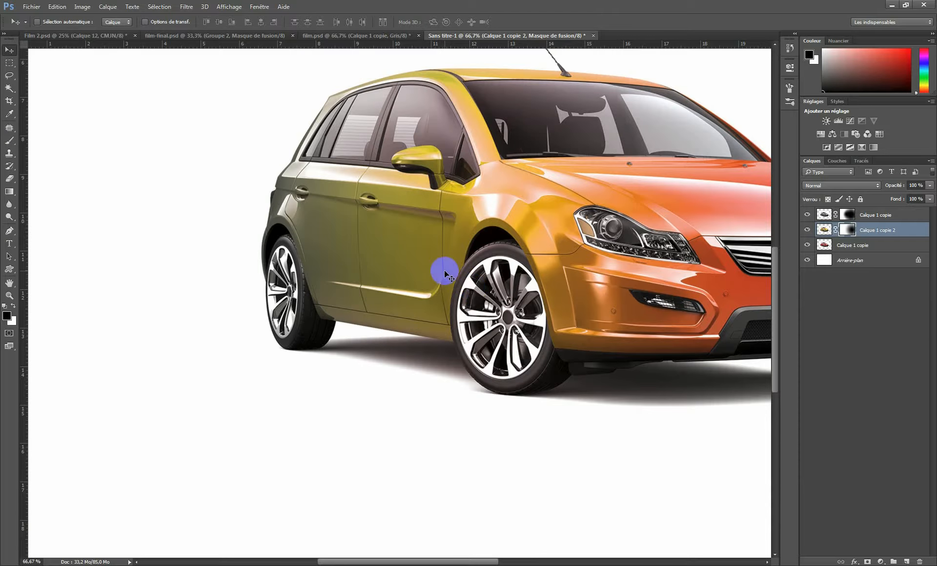
{"action": "left_click_drag", "start_coordinate": [497, 299], "coordinate": [415, 256]}
{"action": "left_click_drag", "start_coordinate": [207, 240], "coordinate": [393, 231]}
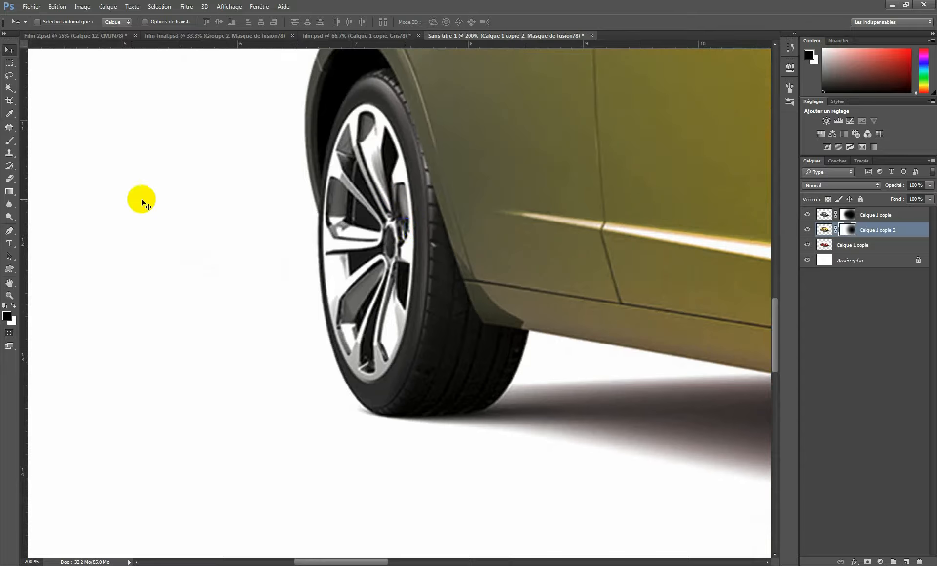
{"action": "left_click", "coordinate": [10, 64]}
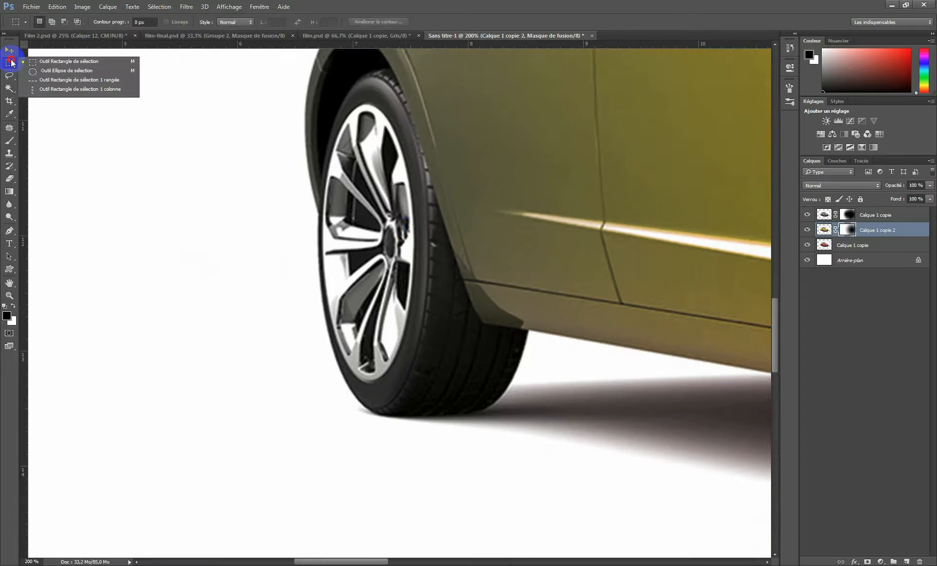
{"action": "left_click", "coordinate": [62, 73]}
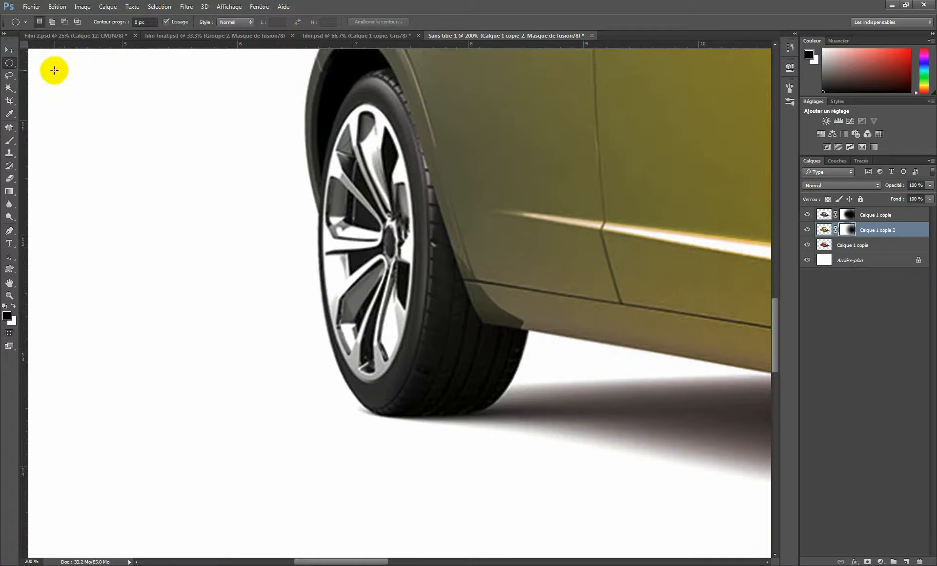
{"action": "left_click", "coordinate": [145, 21]}
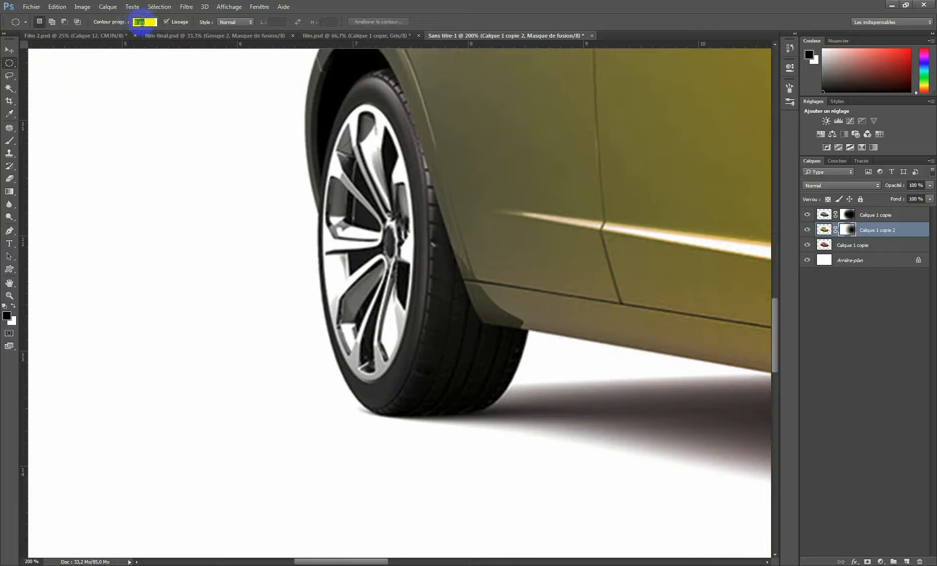
{"action": "left_click_drag", "start_coordinate": [335, 119], "coordinate": [415, 384]}
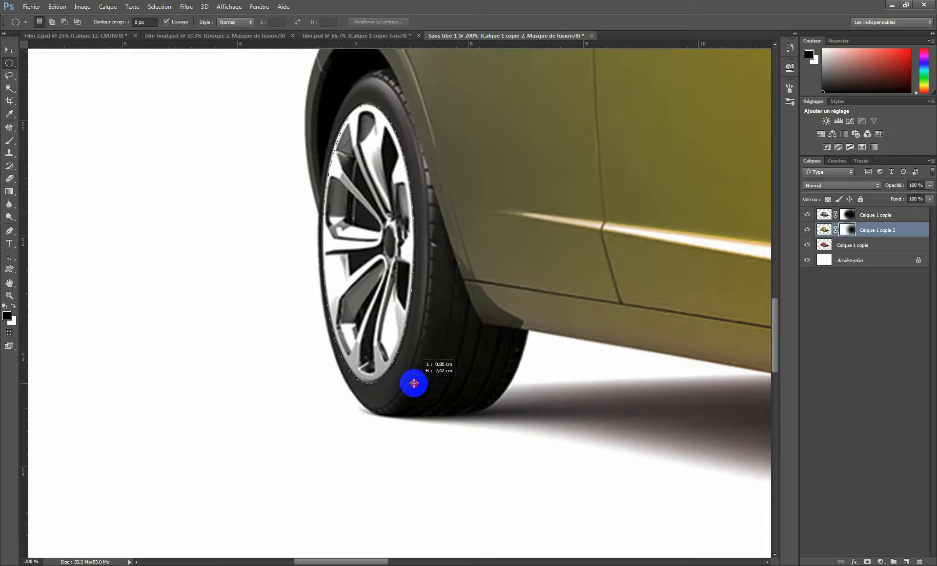
{"action": "left_click_drag", "start_coordinate": [414, 383], "coordinate": [414, 383]}
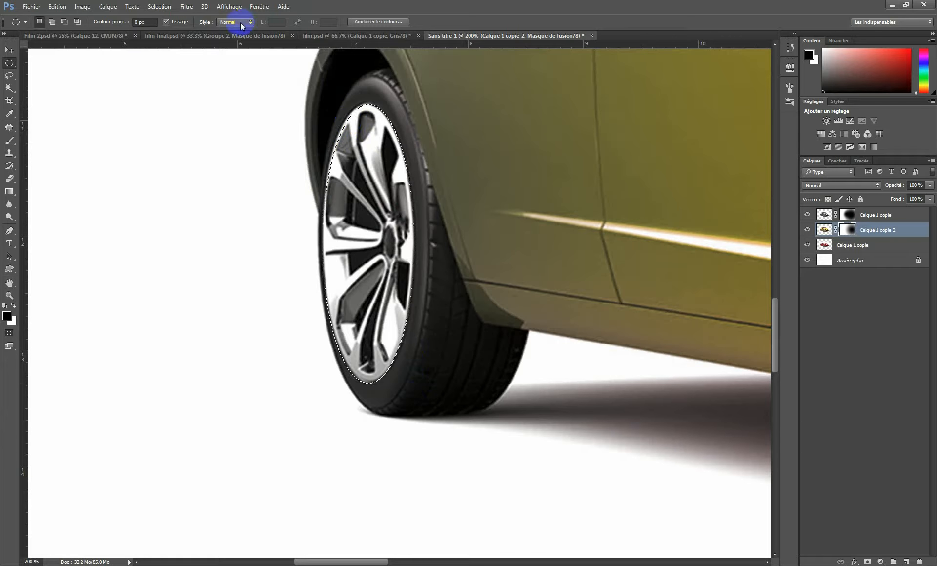
Transform the elliptical selection to fit the rim, rotating it about -0.35° and scaling it to about 98.45% wide and 99.62% high.
{"action": "left_click", "coordinate": [161, 7]}
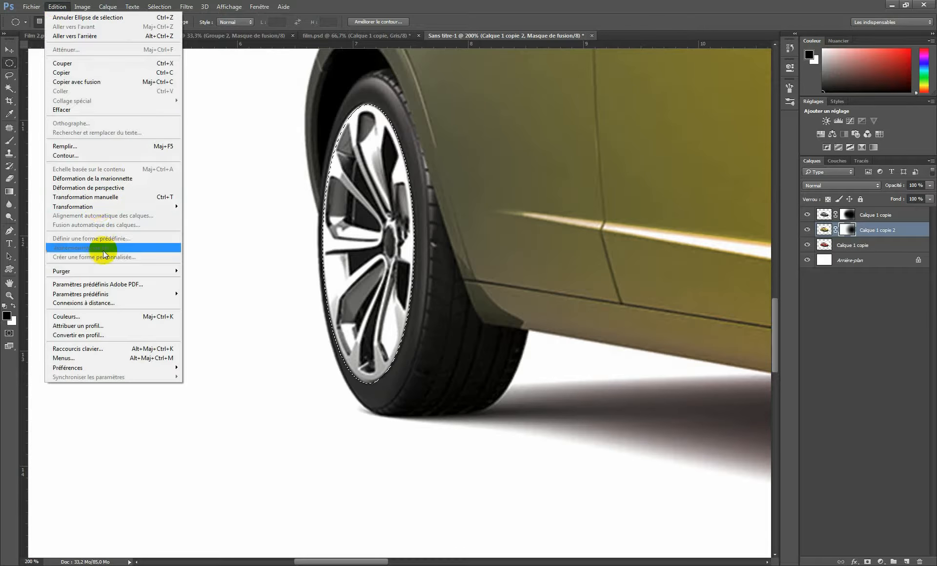
{"action": "left_click", "coordinate": [191, 8]}
{"action": "left_click", "coordinate": [160, 7]}
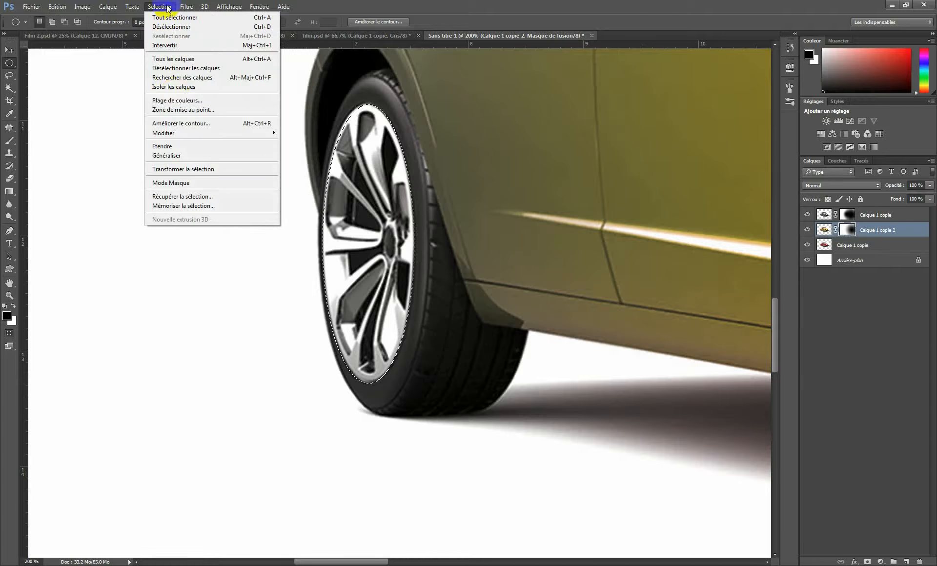
{"action": "left_click", "coordinate": [191, 169]}
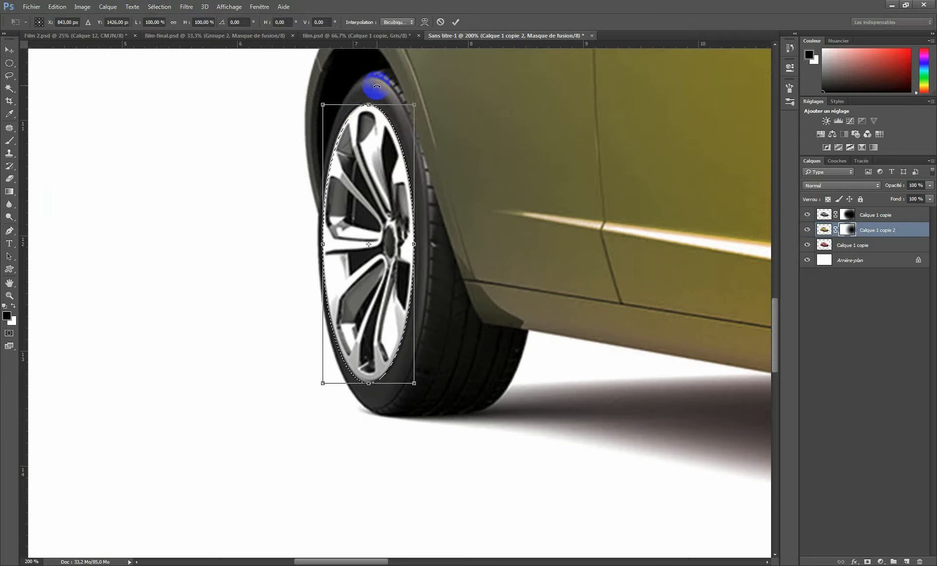
{"action": "left_click_drag", "start_coordinate": [374, 87], "coordinate": [373, 87]}
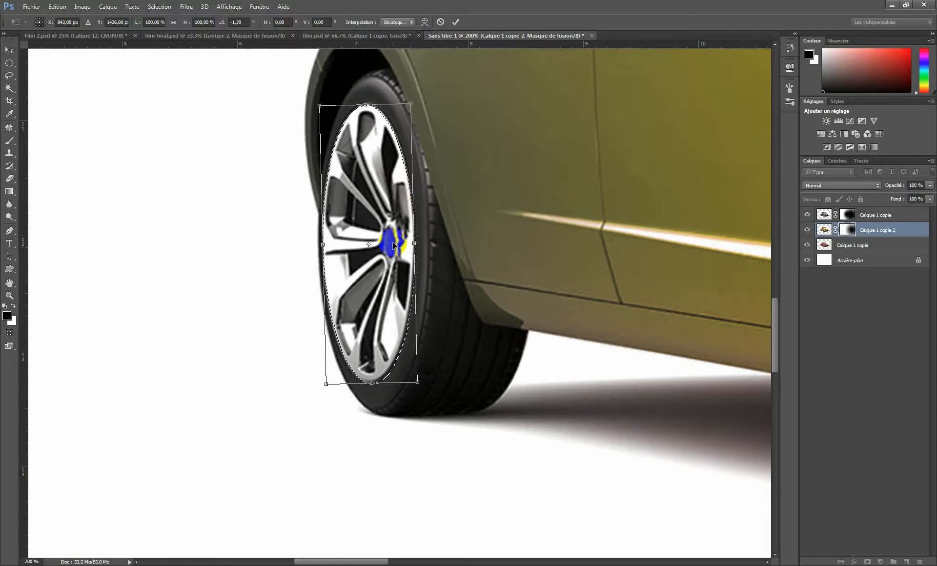
{"action": "left_click_drag", "start_coordinate": [415, 381], "coordinate": [413, 381]}
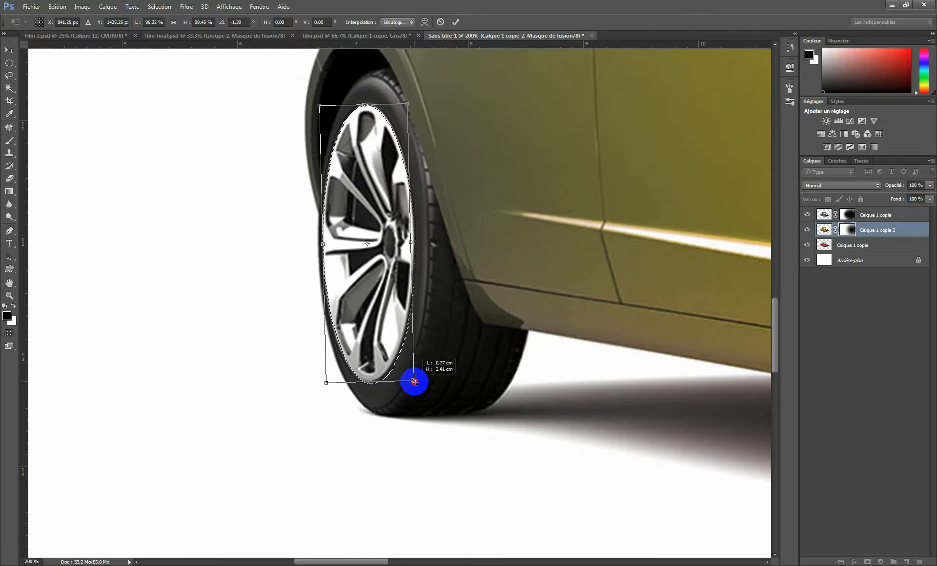
{"action": "left_click_drag", "start_coordinate": [416, 79], "coordinate": [411, 103]}
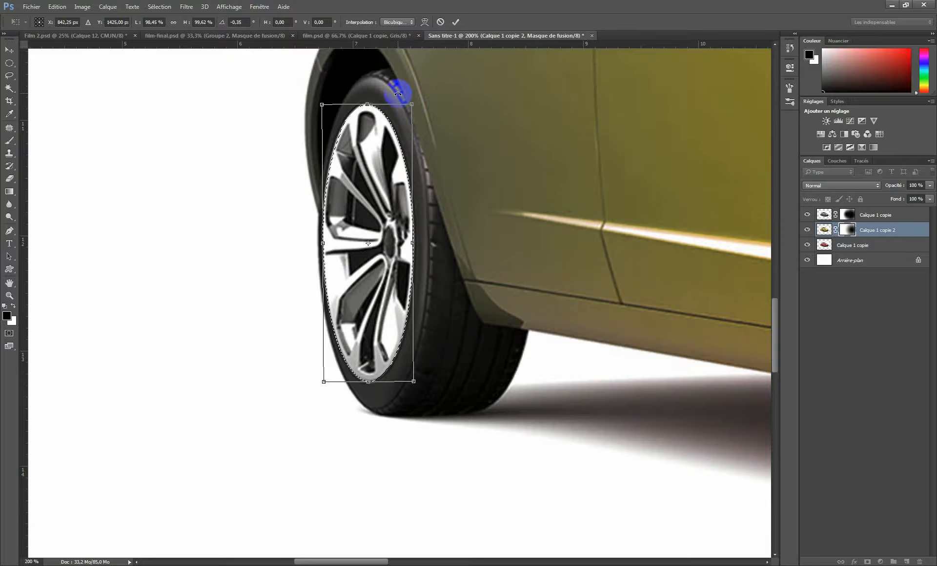
{"action": "key", "text": "Return"}
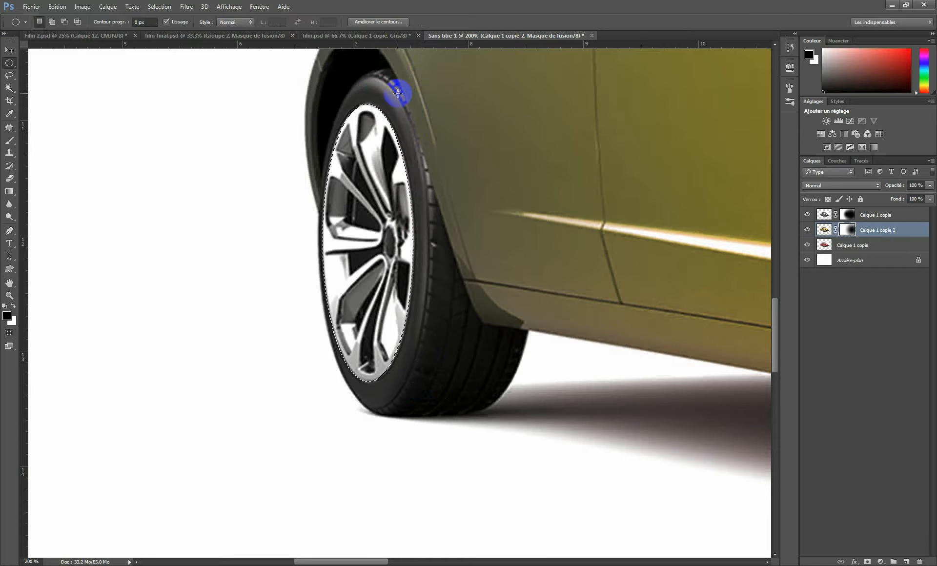
Feather the rim selection with a radius of 1 pixel.
{"action": "left_click", "coordinate": [165, 6]}
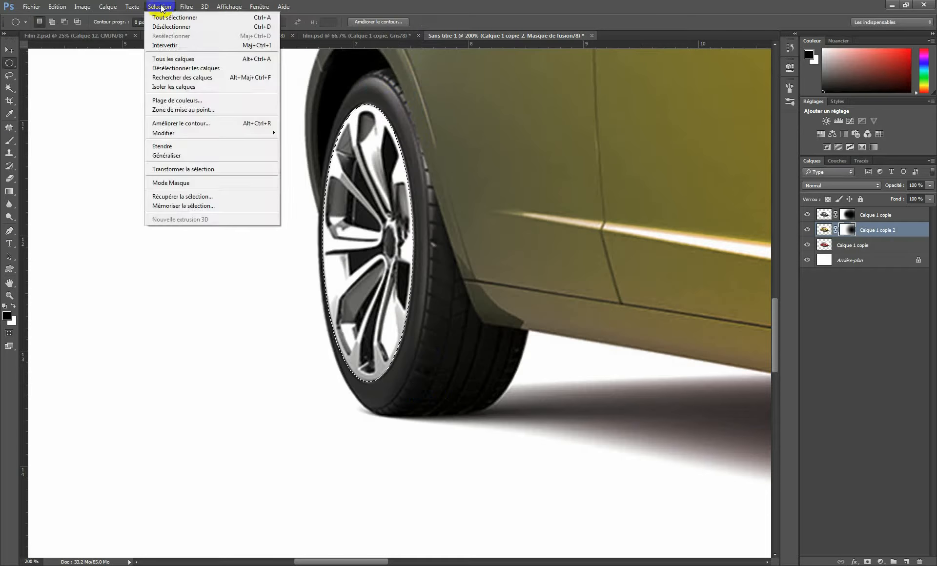
{"action": "mouse_move", "coordinate": [172, 134]}
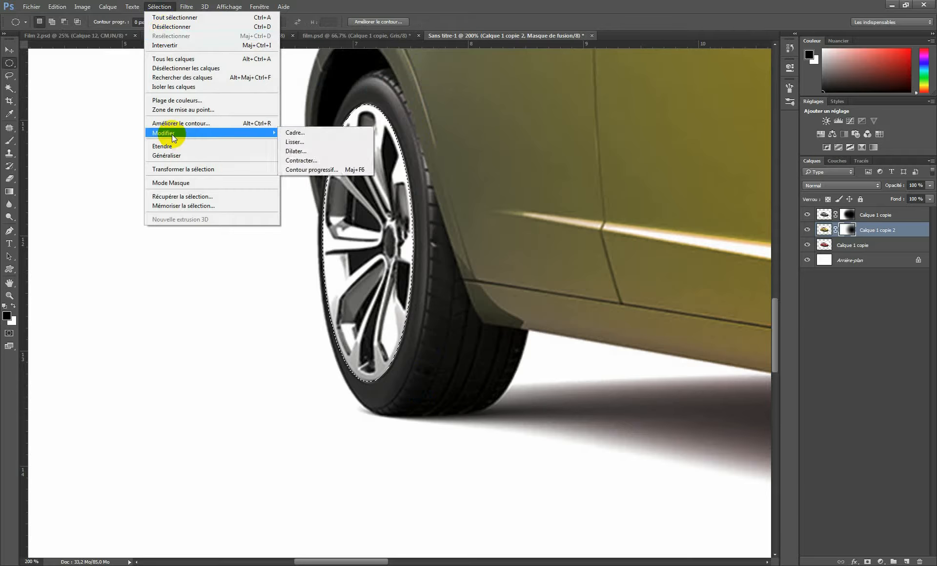
{"action": "left_click", "coordinate": [319, 170]}
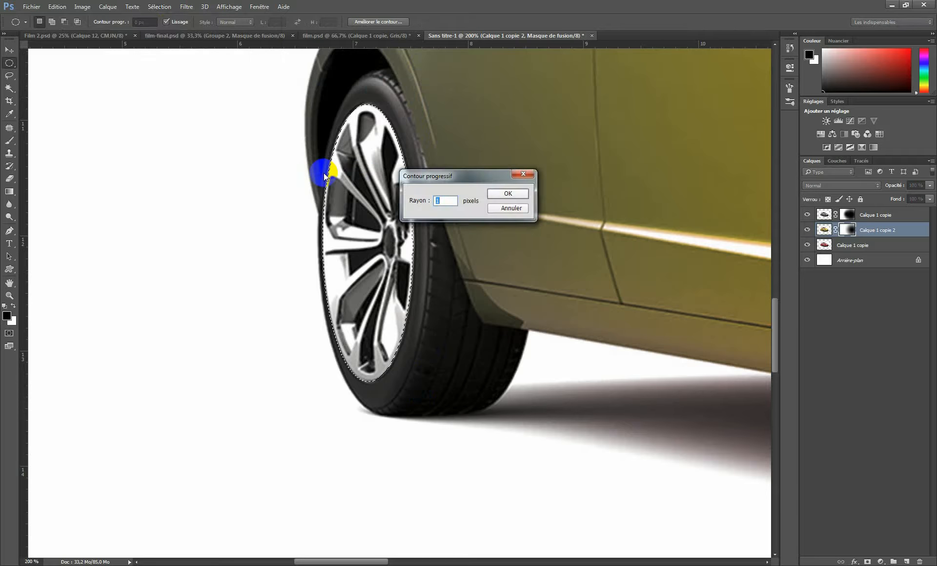
{"action": "type", "text": "1"}
{"action": "key", "text": "Return"}
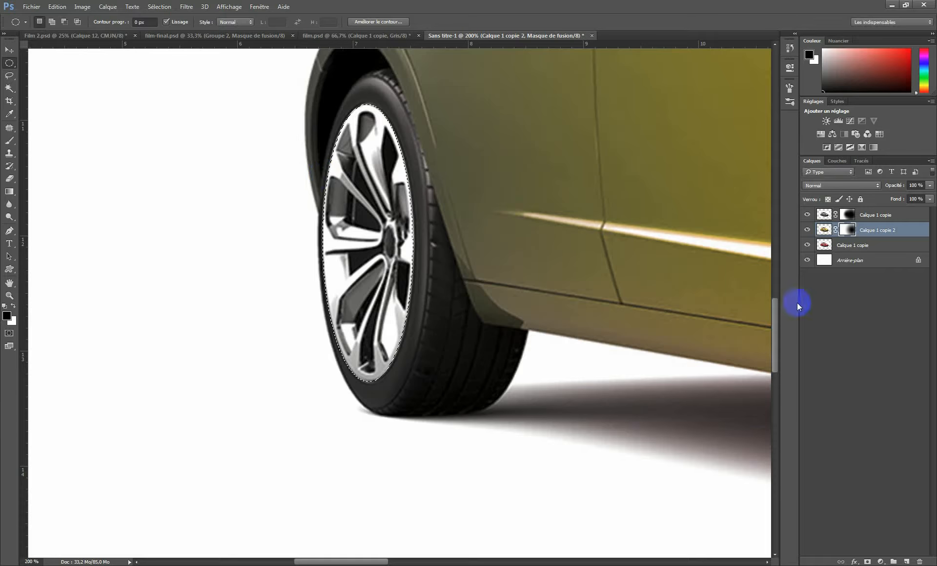
Create a new layer above all the car layers and ready the Gradient tool.
{"action": "left_click", "coordinate": [907, 561]}
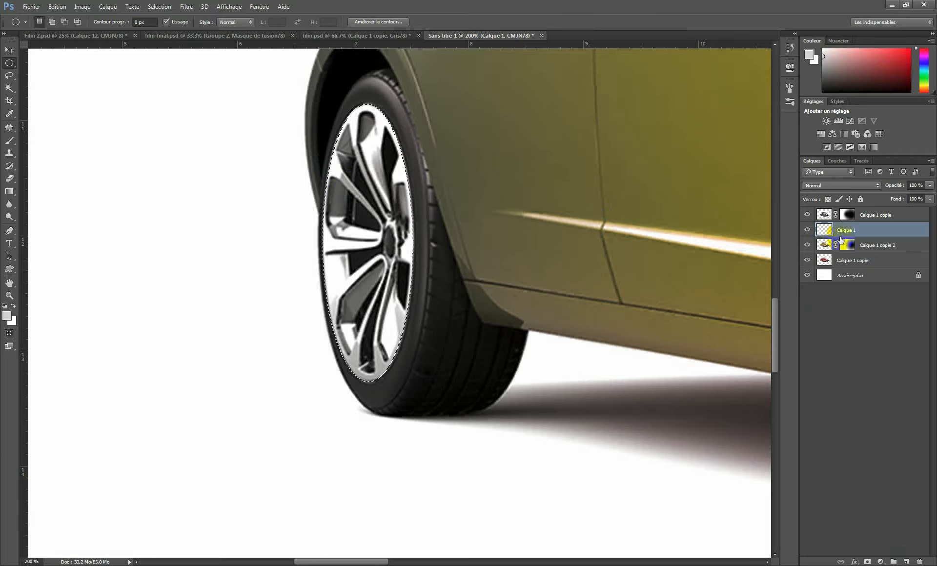
{"action": "left_click_drag", "start_coordinate": [824, 232], "coordinate": [825, 215]}
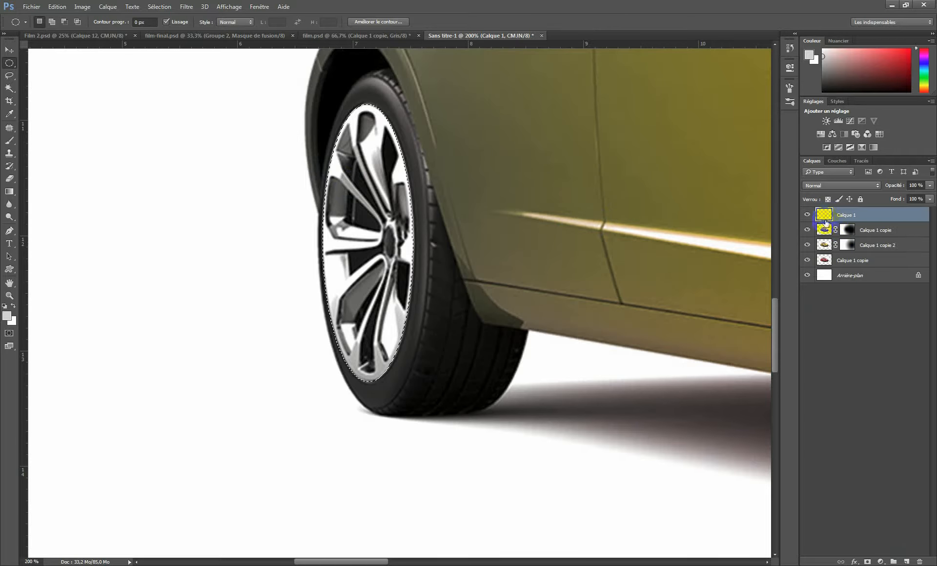
{"action": "left_click", "coordinate": [9, 192]}
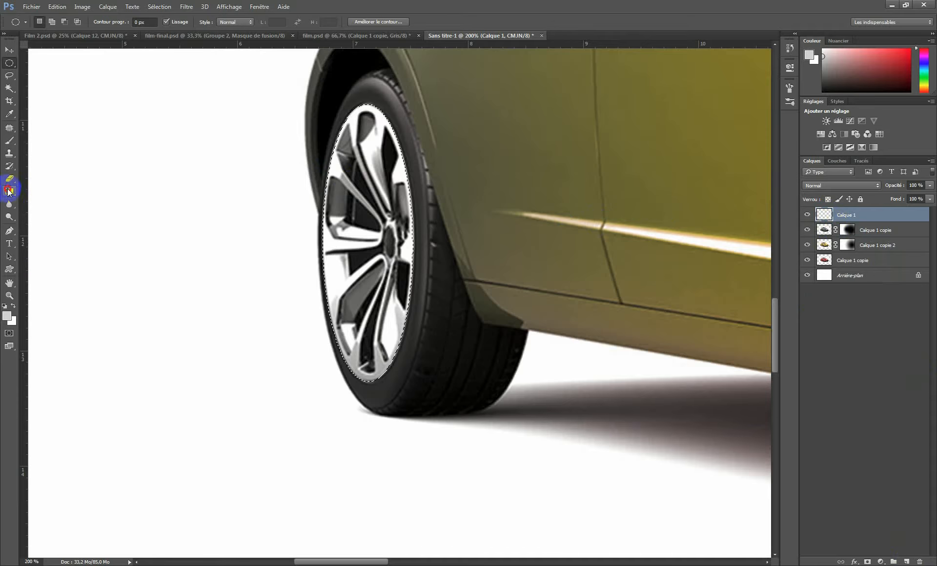
{"action": "left_click", "coordinate": [8, 191]}
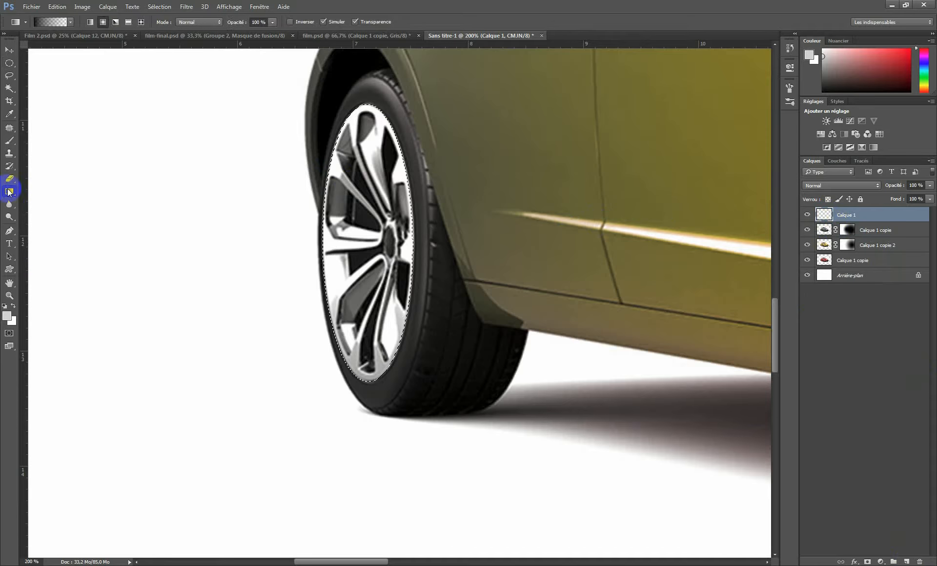
Edit the foreground-to-transparent gradient, setting the colour stop at 0% to bright red.
{"action": "left_click", "coordinate": [53, 22]}
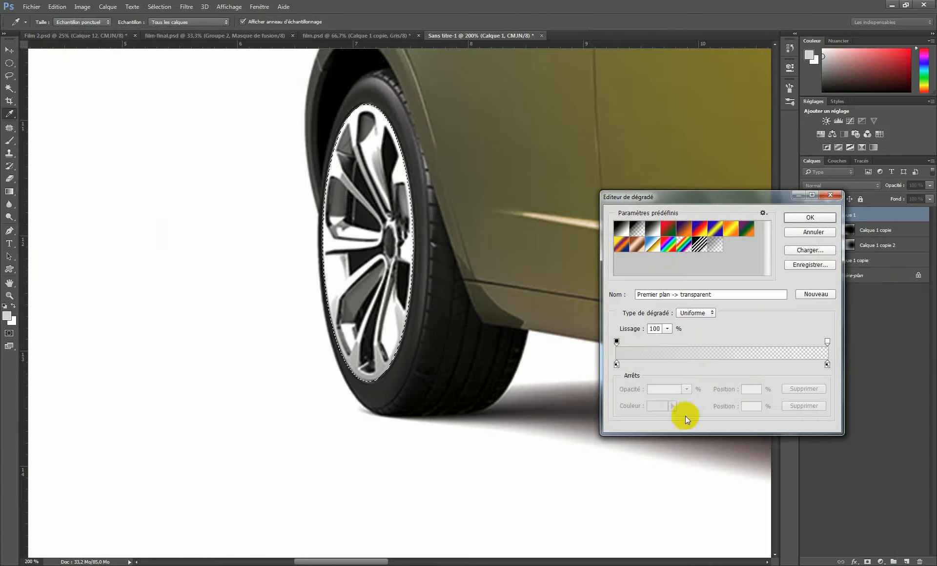
{"action": "left_click", "coordinate": [616, 364]}
{"action": "left_click", "coordinate": [657, 406]}
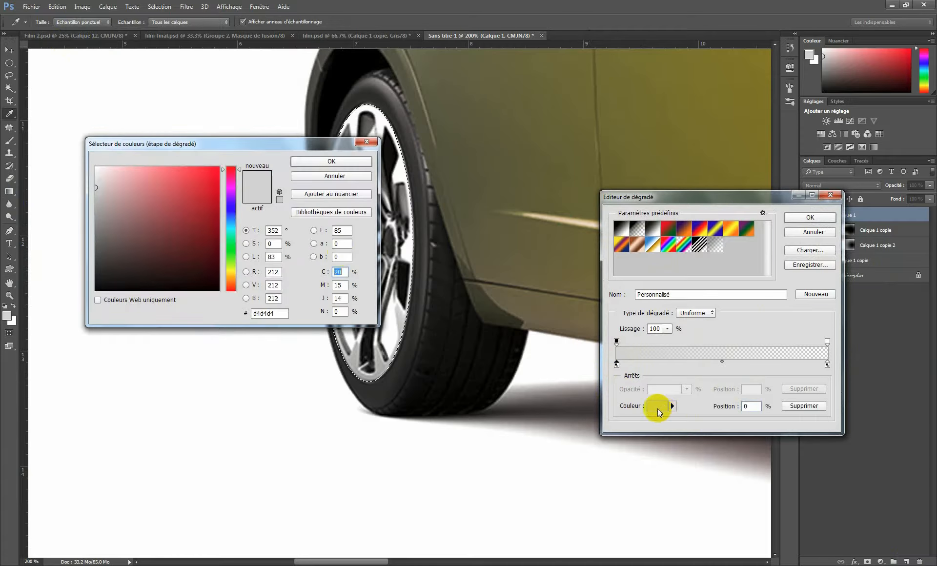
{"action": "left_click_drag", "start_coordinate": [196, 187], "coordinate": [219, 167]}
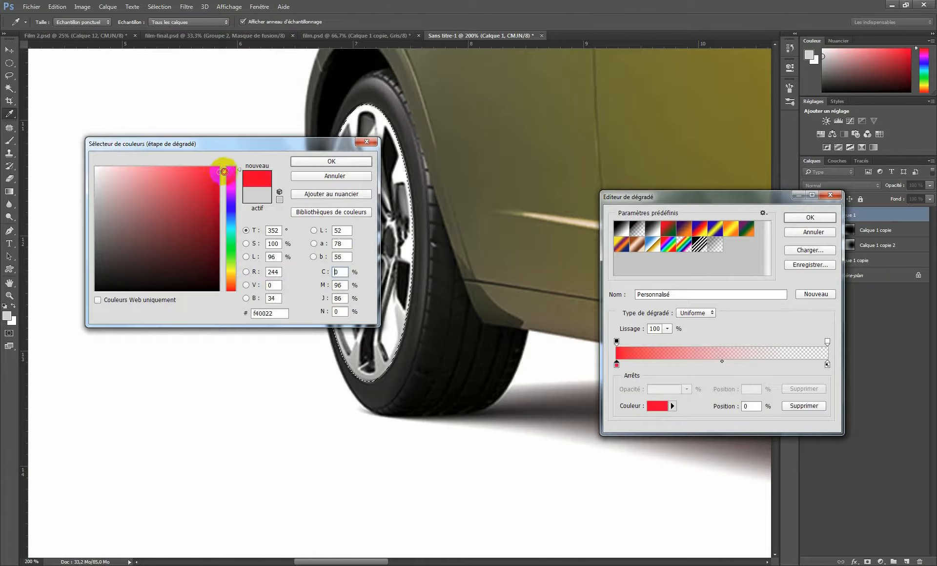
{"action": "left_click", "coordinate": [317, 163]}
Set the gradient's colour stop at 100% to a bright, slightly greenish yellow.
{"action": "left_click", "coordinate": [827, 364]}
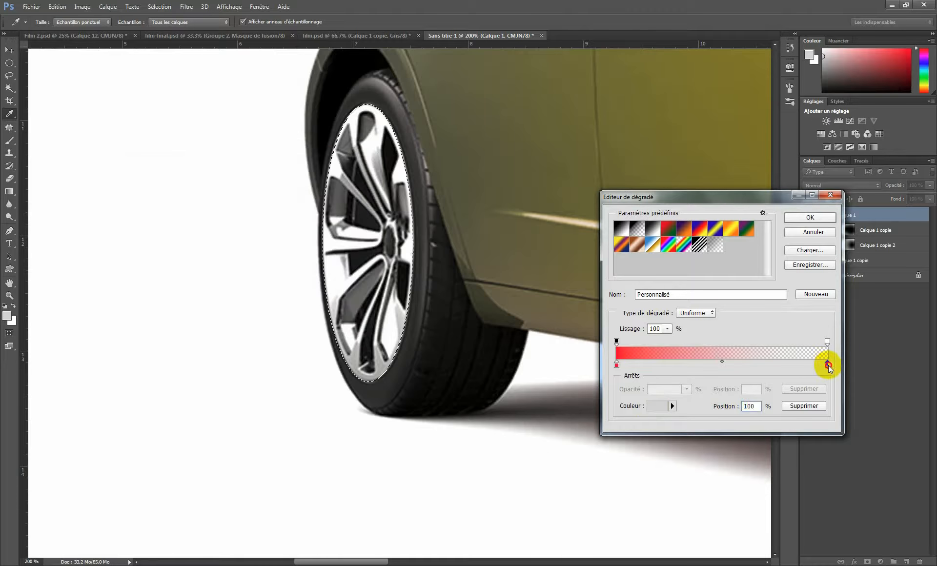
{"action": "left_click", "coordinate": [657, 405]}
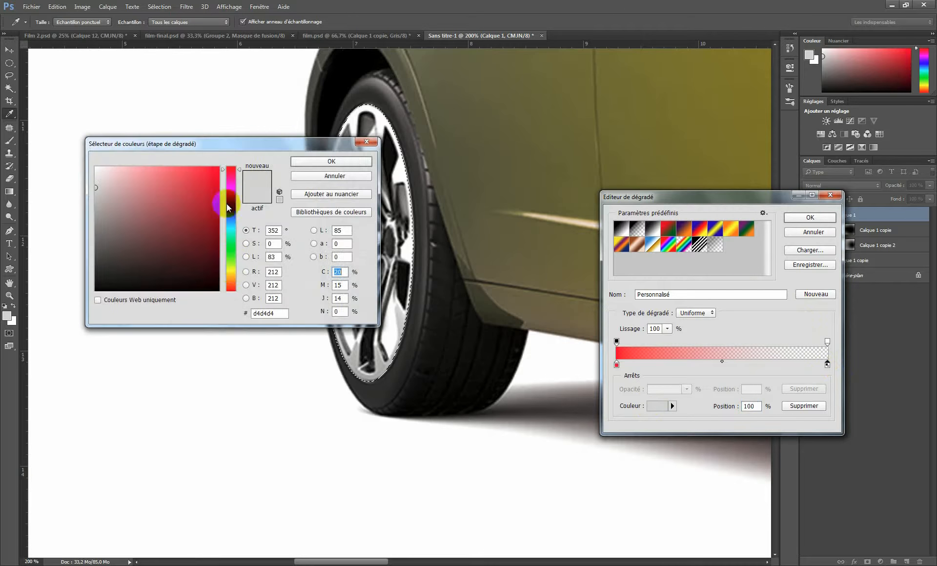
{"action": "left_click_drag", "start_coordinate": [228, 207], "coordinate": [230, 270]}
{"action": "left_click_drag", "start_coordinate": [194, 188], "coordinate": [218, 177]}
{"action": "left_click", "coordinate": [315, 164]}
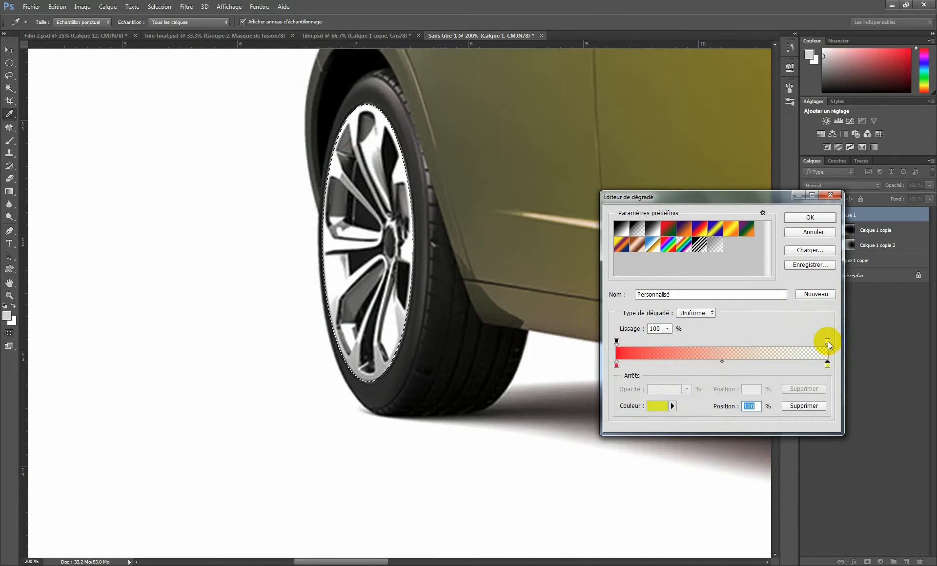
Make the gradient's transparent opacity stop at the 100% position fully opaque.
{"action": "left_click", "coordinate": [827, 342]}
{"action": "left_click", "coordinate": [687, 389]}
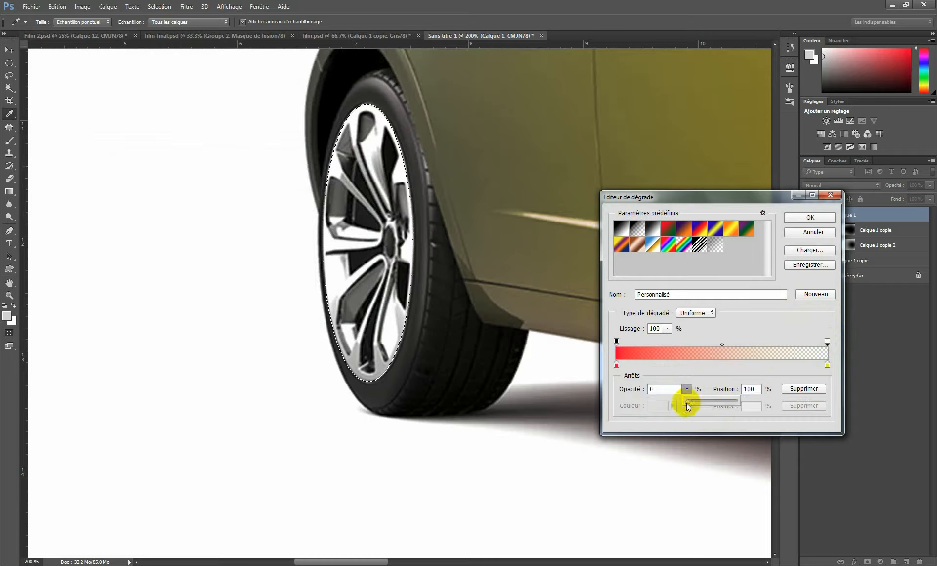
{"action": "left_click_drag", "start_coordinate": [689, 405], "coordinate": [732, 399]}
Add a middle colour stop at 53% to the gradient and colour it orange (f19f00).
{"action": "left_click", "coordinate": [727, 365]}
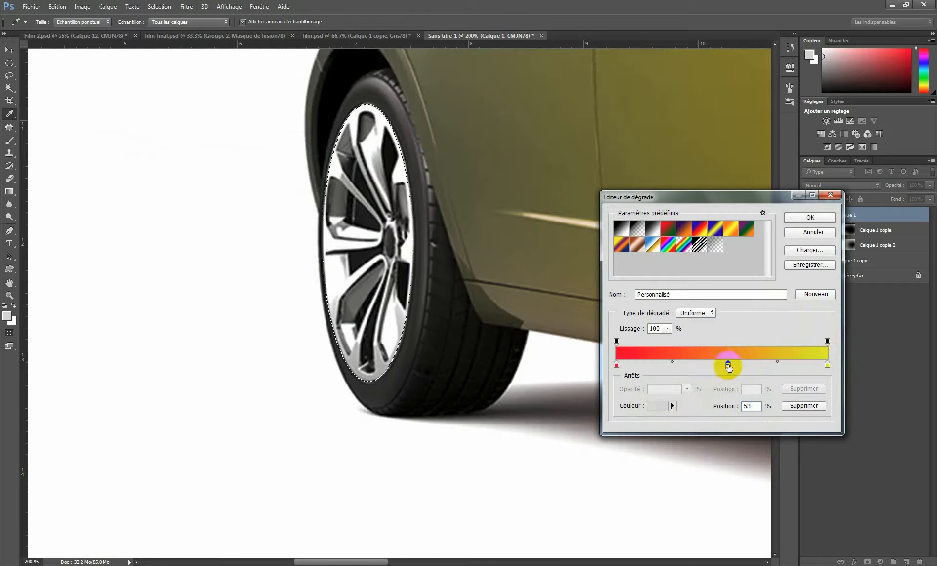
{"action": "left_click", "coordinate": [657, 407]}
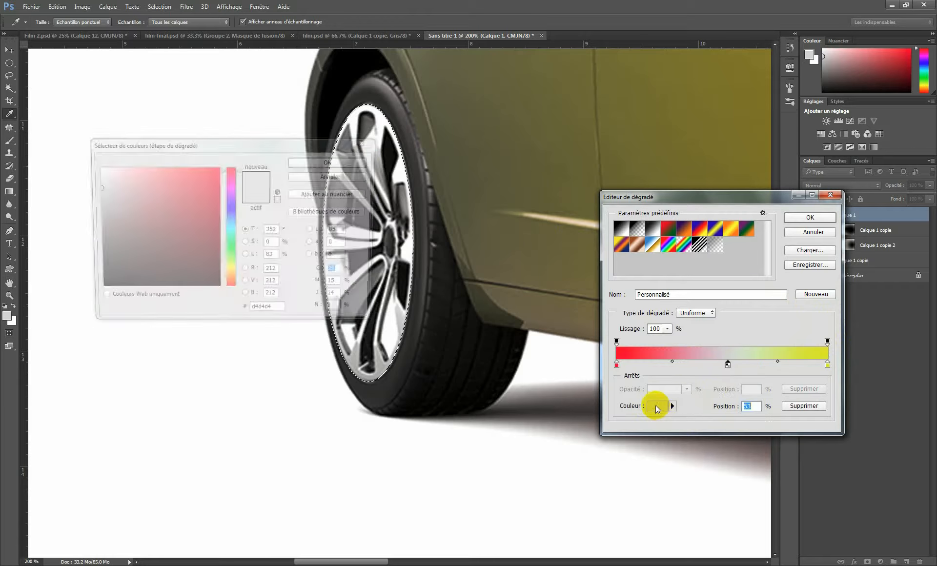
{"action": "left_click", "coordinate": [234, 271]}
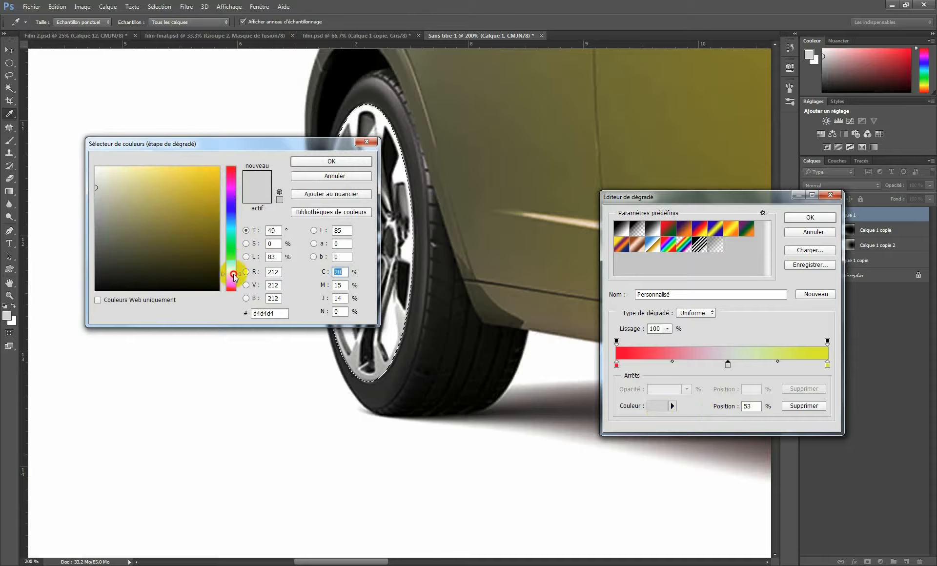
{"action": "left_click", "coordinate": [233, 277]}
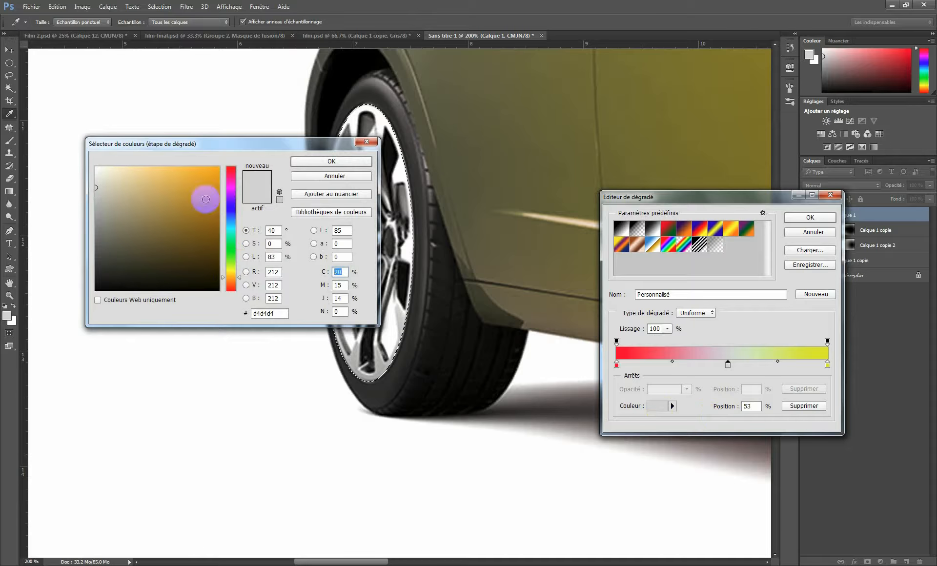
{"action": "left_click_drag", "start_coordinate": [208, 190], "coordinate": [226, 174]}
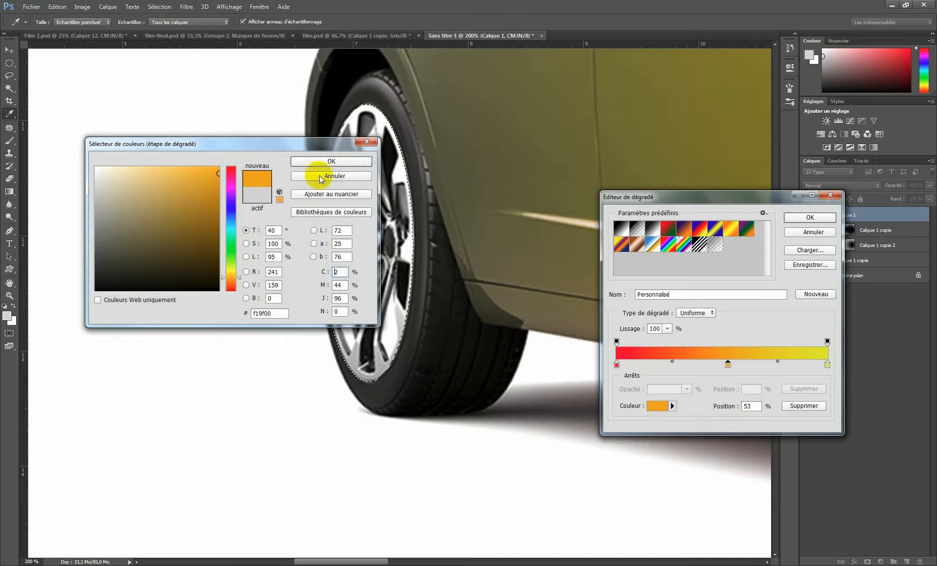
{"action": "left_click", "coordinate": [331, 163]}
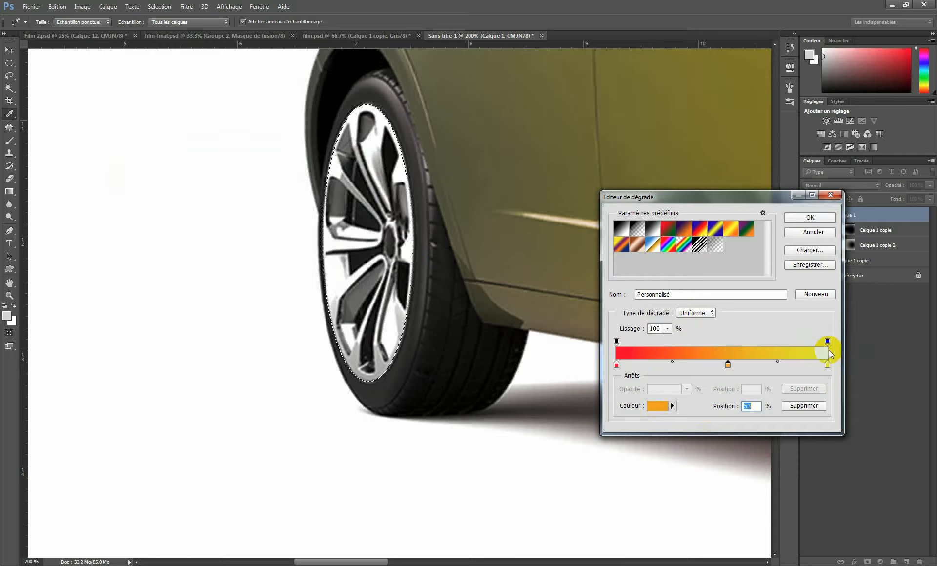
Move the gradient's yellow and red colour stops inward, close to either side of the orange stop.
{"action": "left_click_drag", "start_coordinate": [827, 365], "coordinate": [776, 366]}
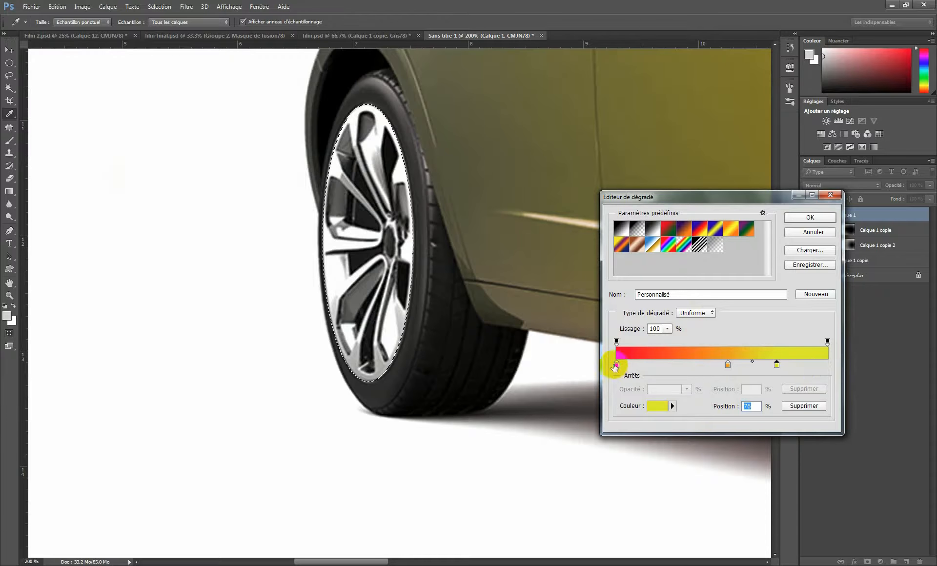
{"action": "left_click", "coordinate": [618, 364]}
{"action": "left_click_drag", "start_coordinate": [620, 368], "coordinate": [699, 367]}
{"action": "left_click_drag", "start_coordinate": [775, 366], "coordinate": [741, 364]}
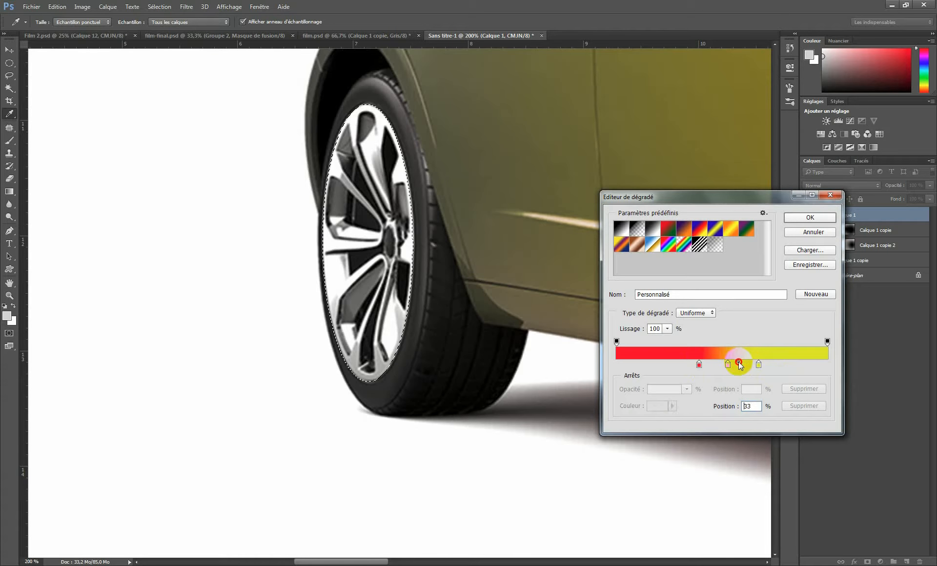
Adjust the midpoint between the red and orange colour stops to 41%.
{"action": "left_click", "coordinate": [728, 365]}
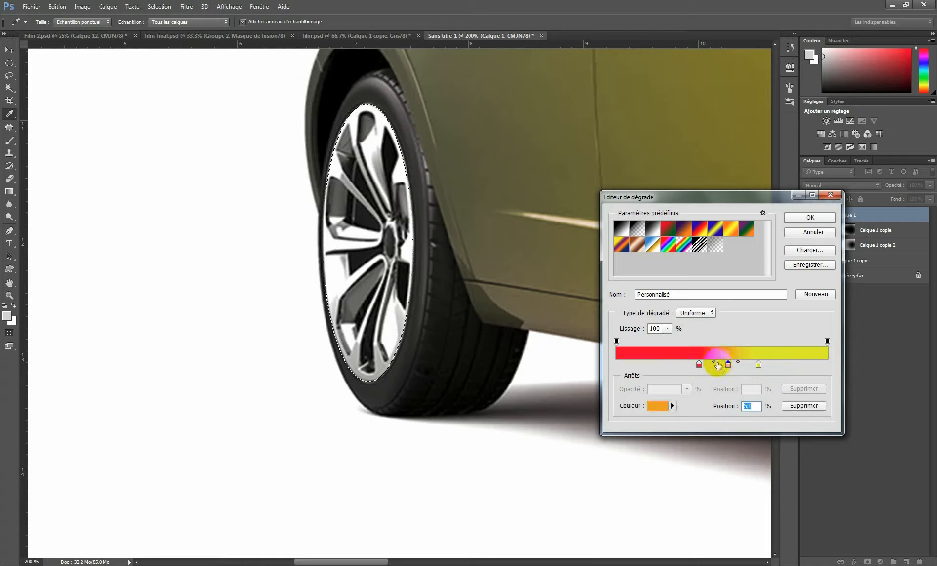
{"action": "left_click_drag", "start_coordinate": [714, 361], "coordinate": [718, 362]}
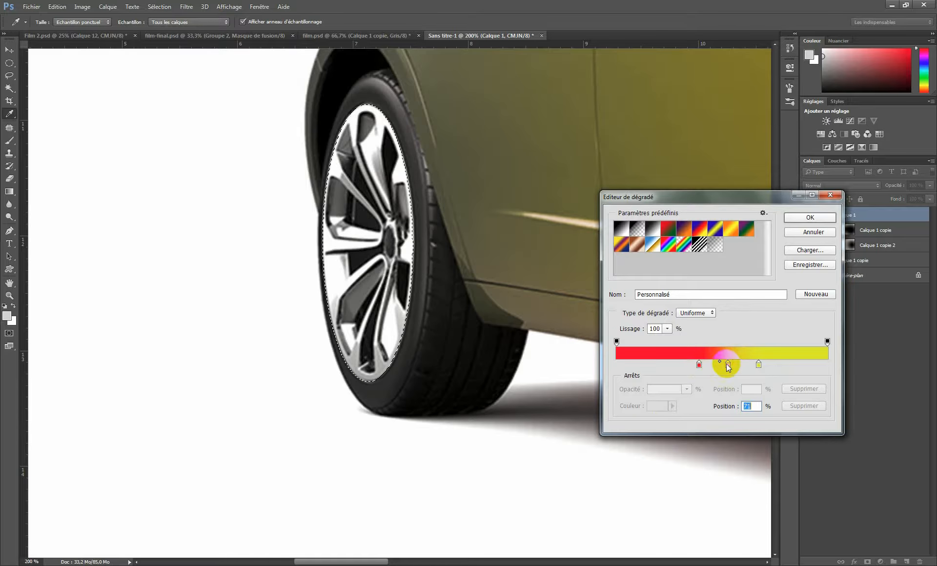
{"action": "left_click", "coordinate": [728, 365]}
{"action": "left_click", "coordinate": [735, 364]}
{"action": "left_click_drag", "start_coordinate": [736, 365], "coordinate": [712, 365]}
{"action": "left_click", "coordinate": [725, 365]}
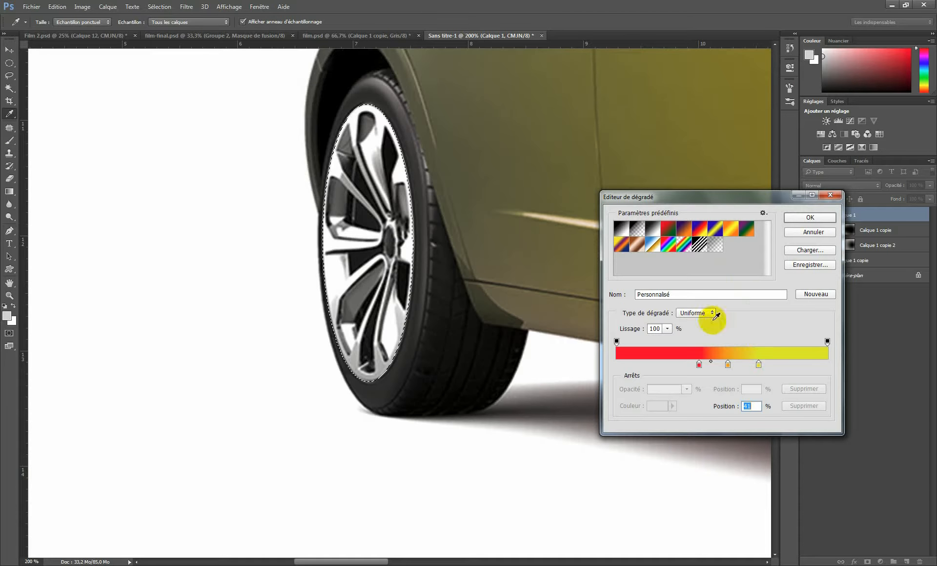
Name the gradient "mon degradé", save it as a new preset and accept it for use.
{"action": "double_click", "coordinate": [640, 295]}
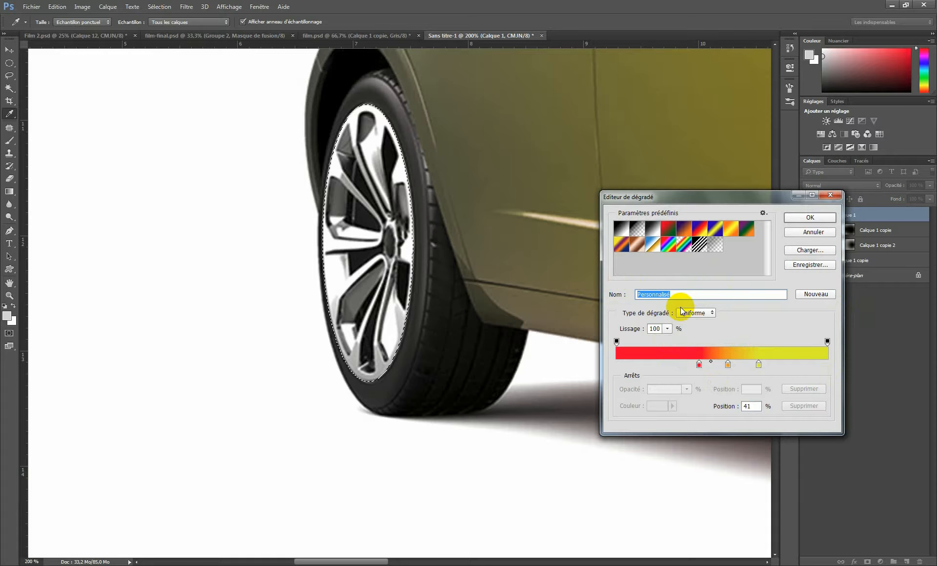
{"action": "type", "text": "mon degradé"}
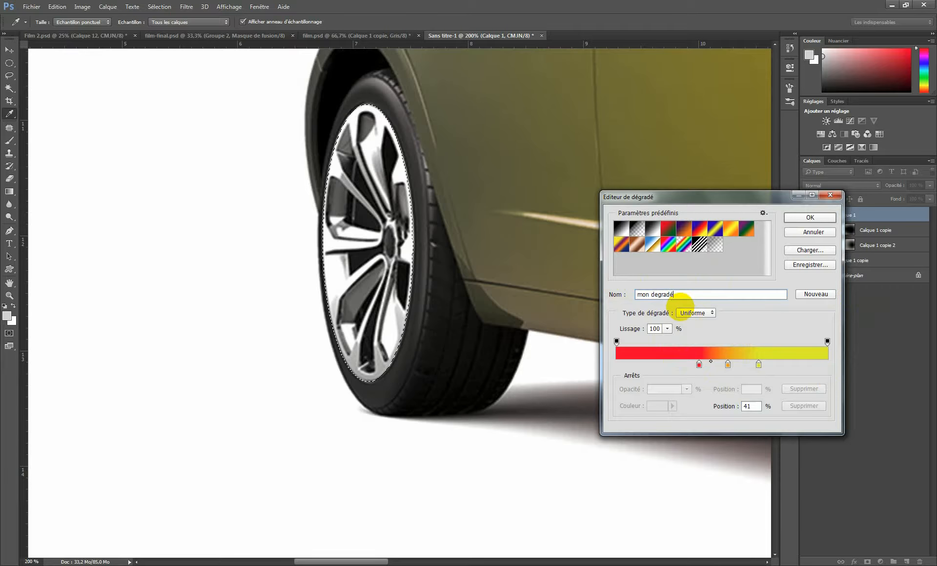
{"action": "left_click", "coordinate": [816, 294]}
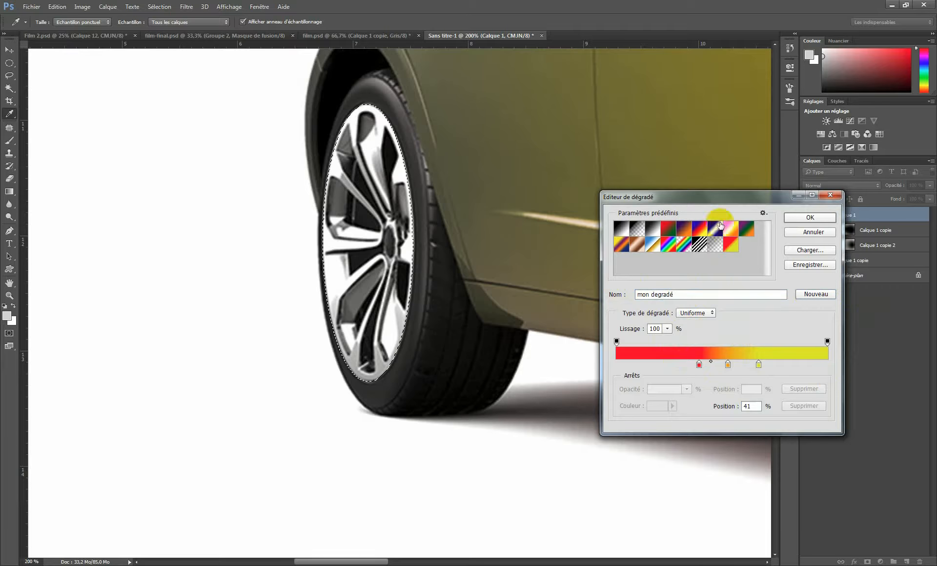
{"action": "left_click", "coordinate": [810, 217]}
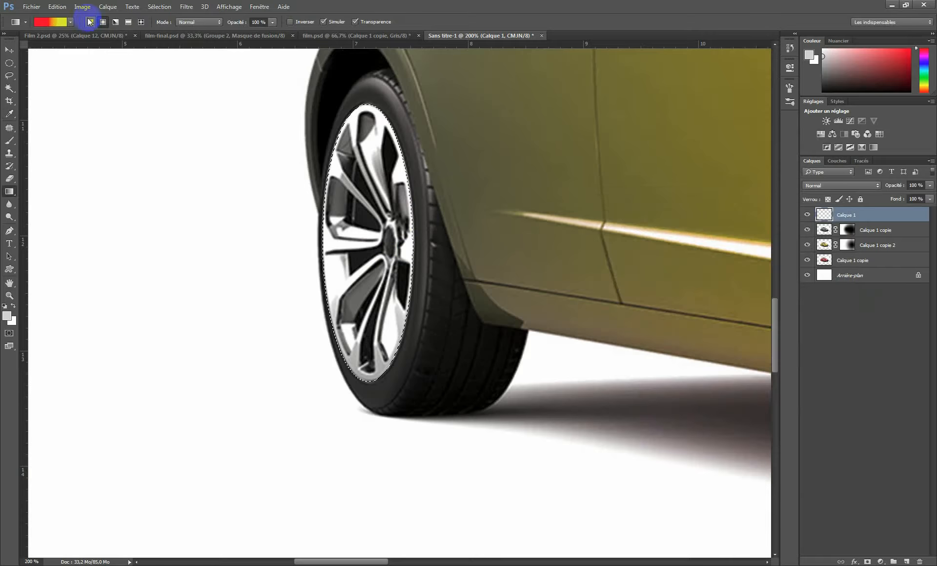
Fill the rim selection with a linear gradient running horizontally from red to yellow across the wheel, then deselect.
{"action": "left_click", "coordinate": [103, 23]}
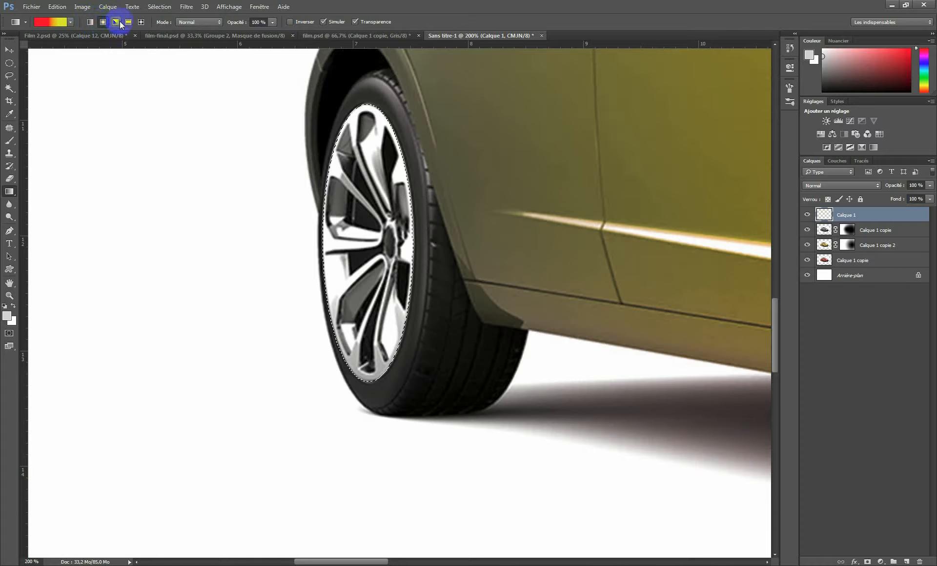
{"action": "left_click", "coordinate": [93, 21]}
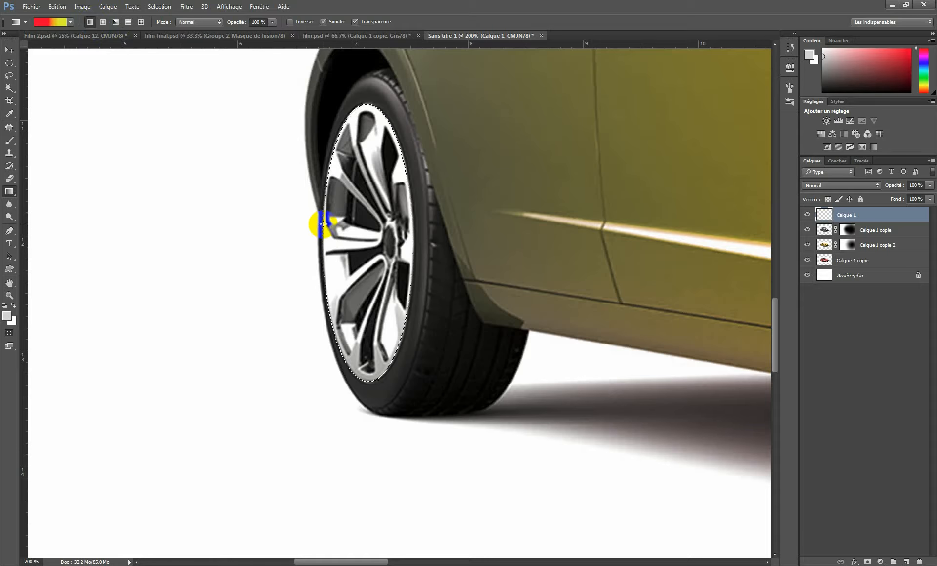
{"action": "left_click_drag", "start_coordinate": [322, 225], "coordinate": [415, 232]}
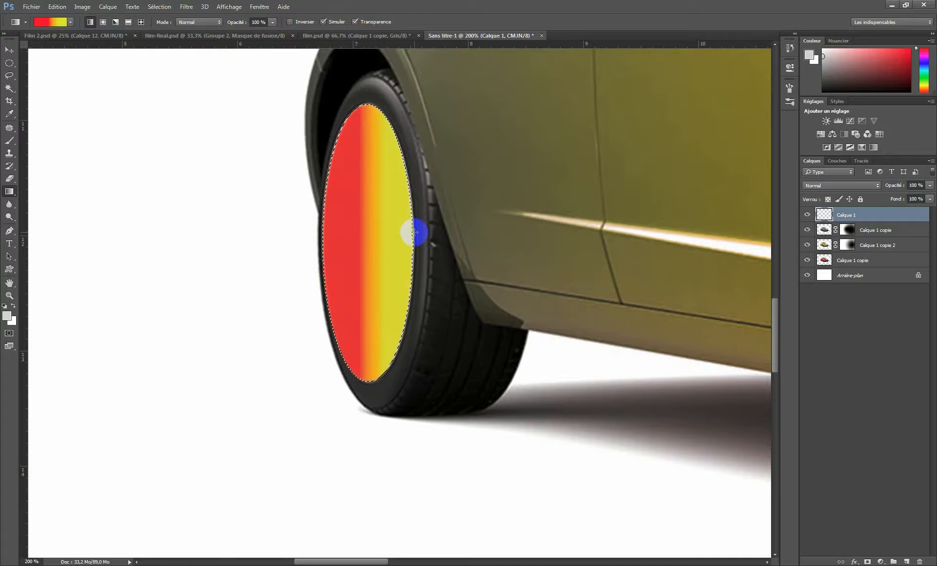
{"action": "left_click", "coordinate": [309, 210]}
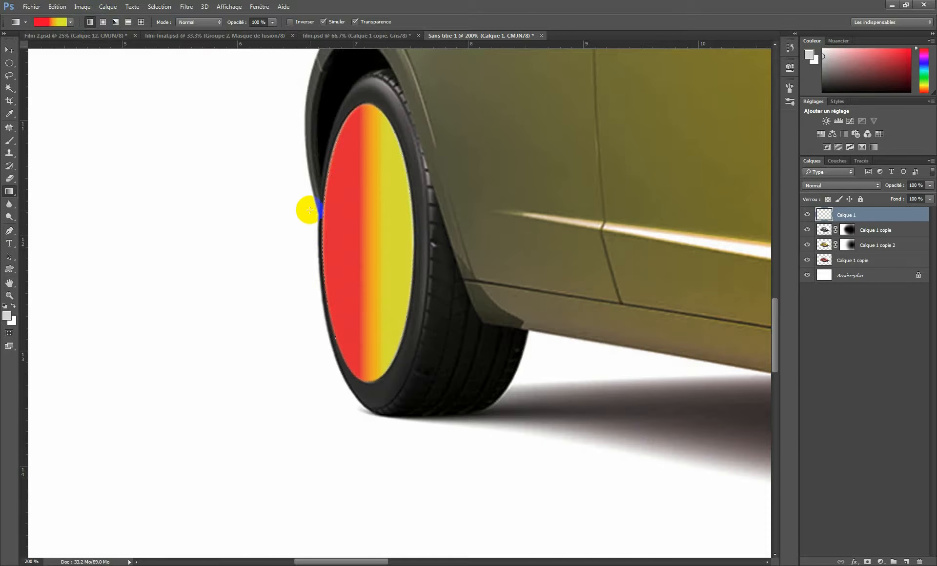
{"action": "left_click", "coordinate": [709, 146]}
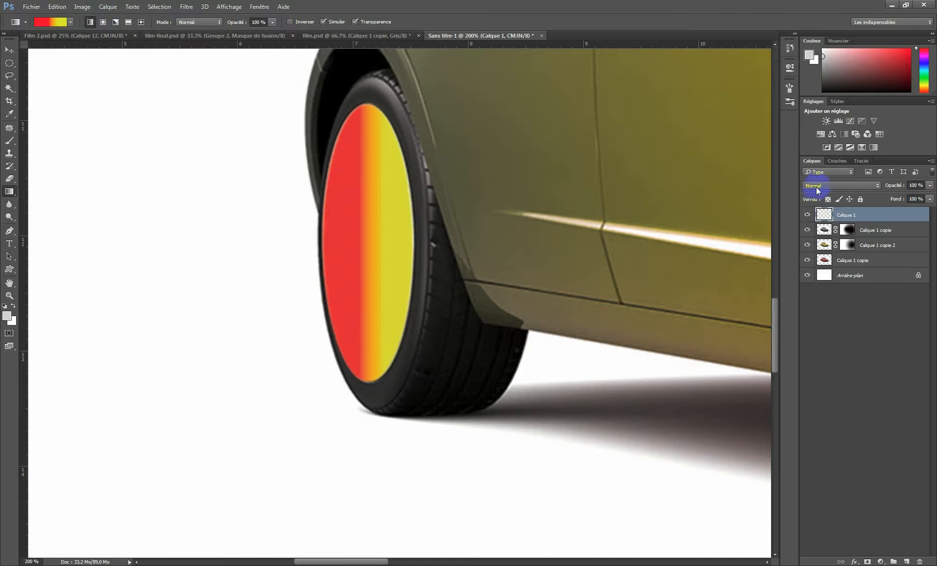
Try the Produit, Saturation and Couleur blend modes on the rim's gradient layer.
{"action": "left_click", "coordinate": [845, 185]}
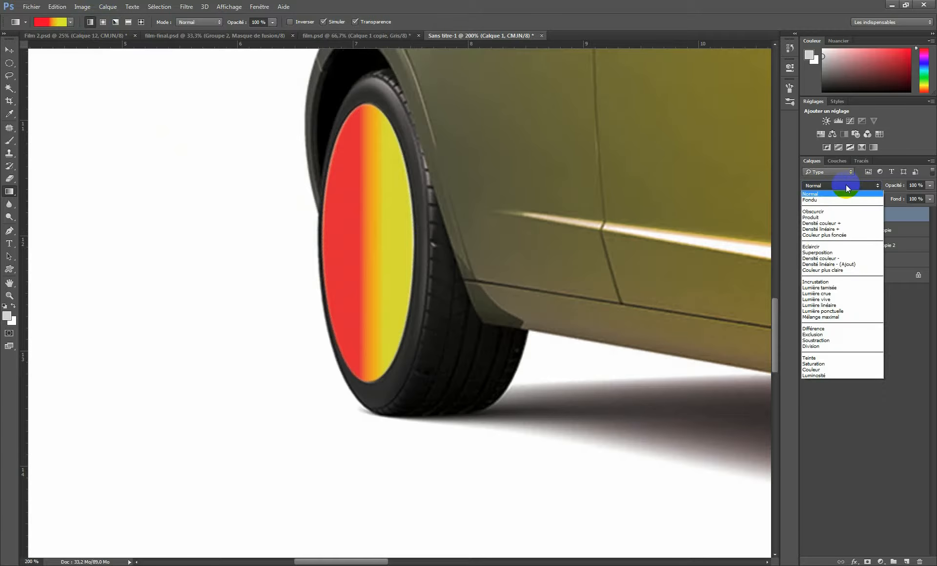
{"action": "left_click", "coordinate": [819, 217]}
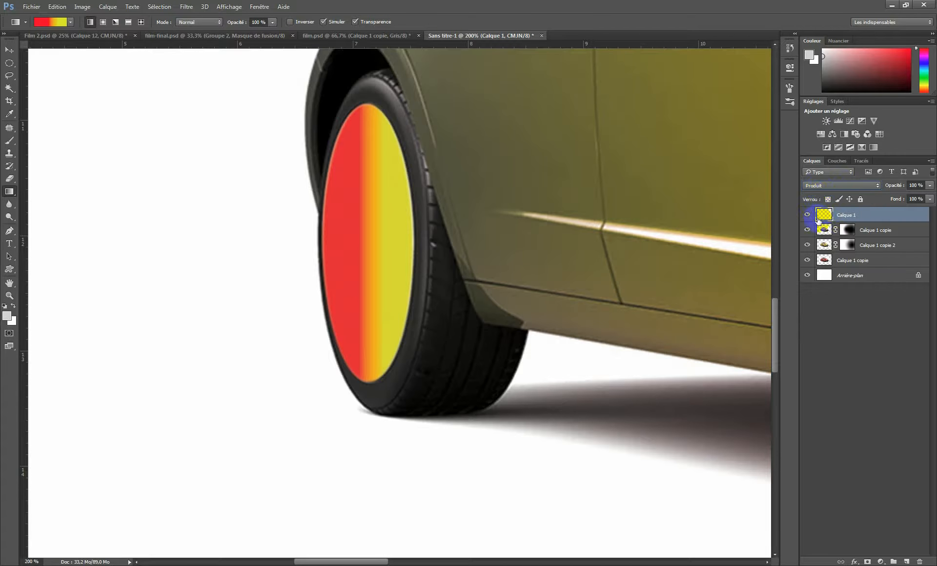
{"action": "left_click", "coordinate": [819, 185]}
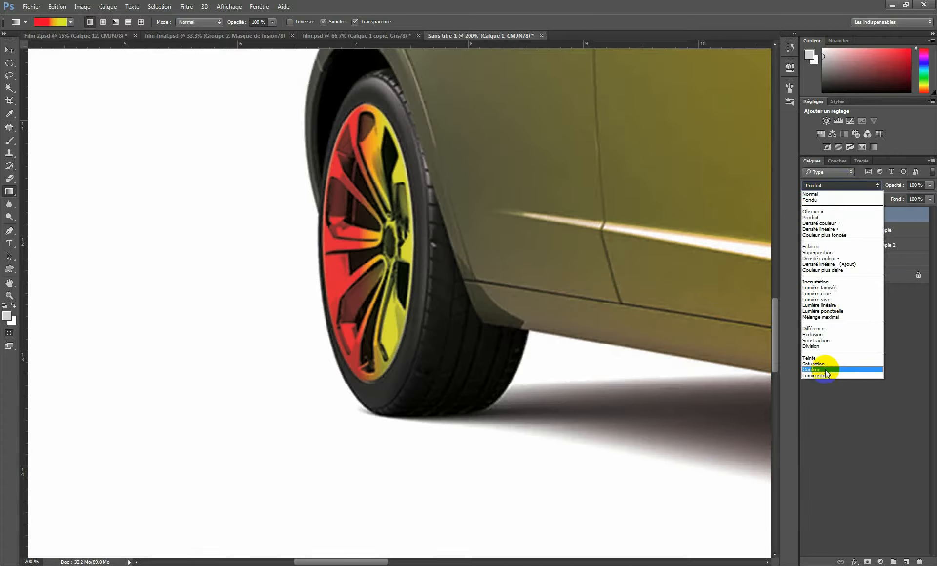
{"action": "left_click", "coordinate": [821, 365]}
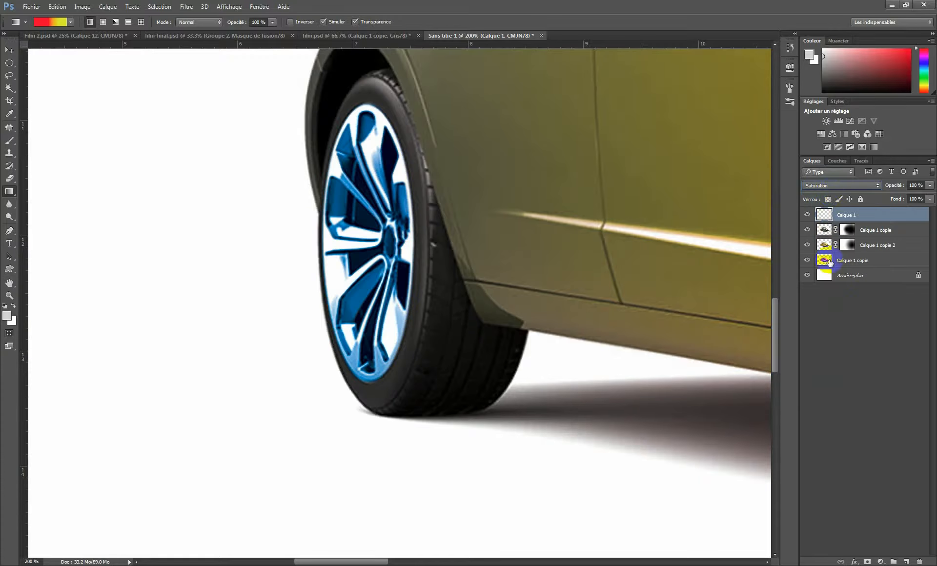
{"action": "left_click", "coordinate": [828, 185]}
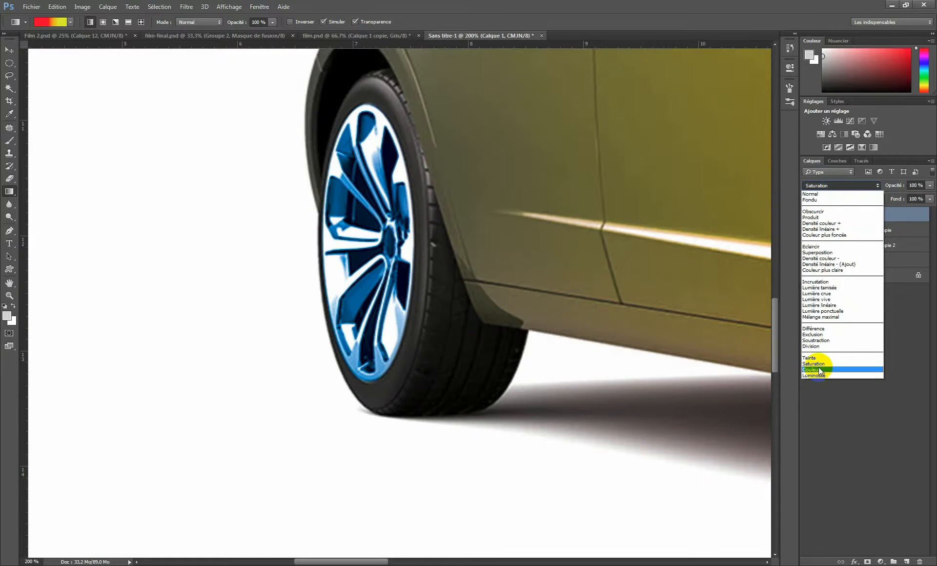
{"action": "left_click", "coordinate": [825, 369]}
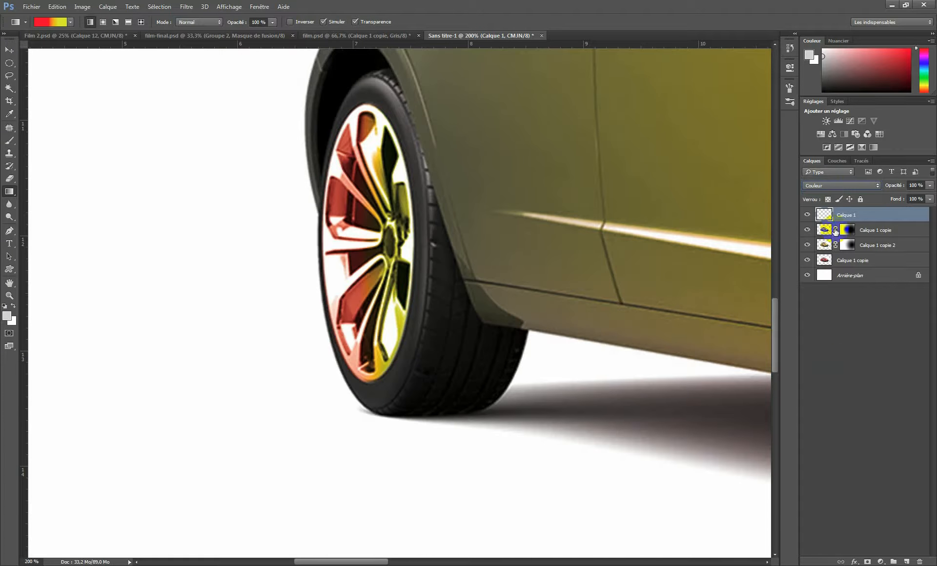
Try the blend modes from Fondu through Saturation on the rear rim's gradient layer.
{"action": "left_click", "coordinate": [830, 185]}
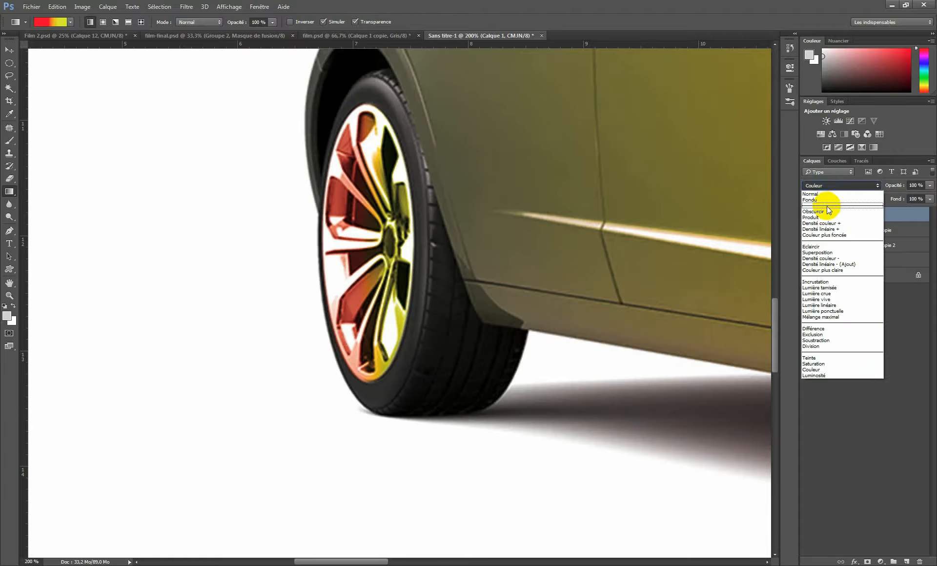
{"action": "left_click", "coordinate": [828, 200]}
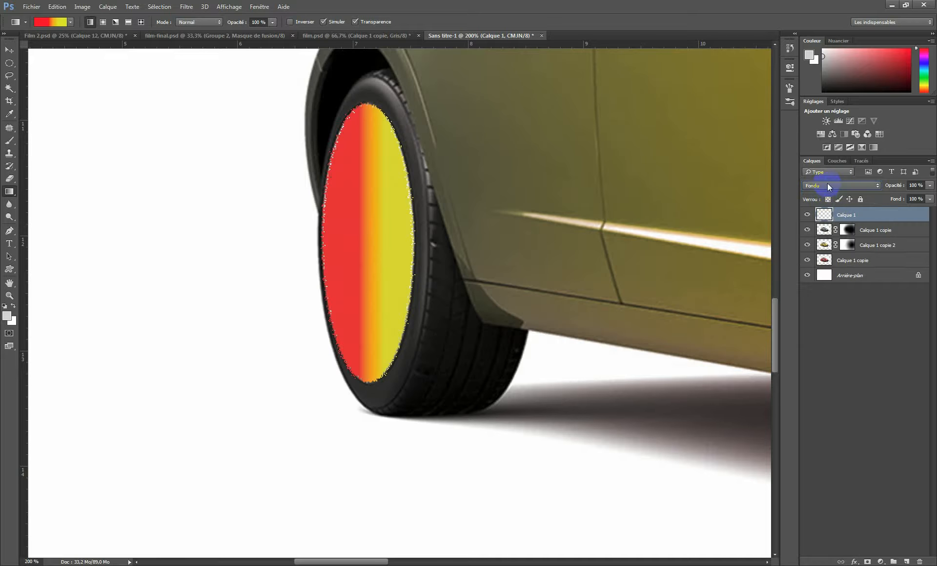
{"action": "scroll", "coordinate": [827, 184], "scroll_direction": "down", "scroll_amount": 4}
{"action": "scroll", "coordinate": [828, 185], "scroll_direction": "down", "scroll_amount": 5}
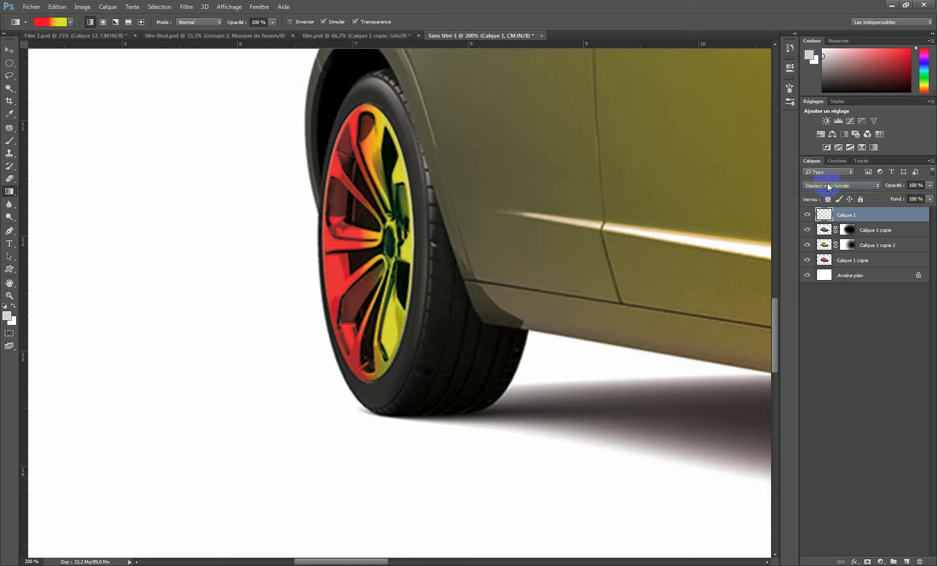
{"action": "scroll", "coordinate": [827, 185], "scroll_direction": "down", "scroll_amount": 2}
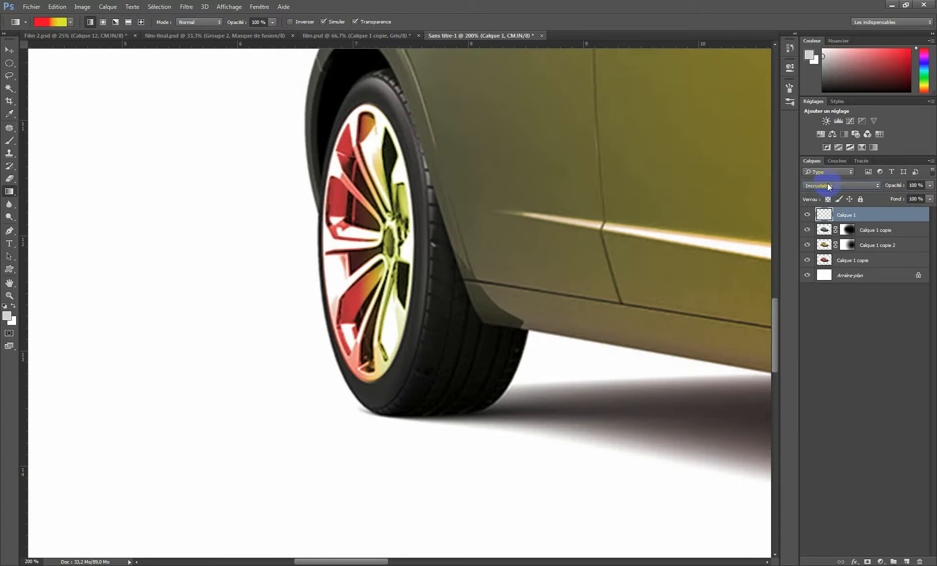
{"action": "scroll", "coordinate": [828, 184], "scroll_direction": "down", "scroll_amount": 5}
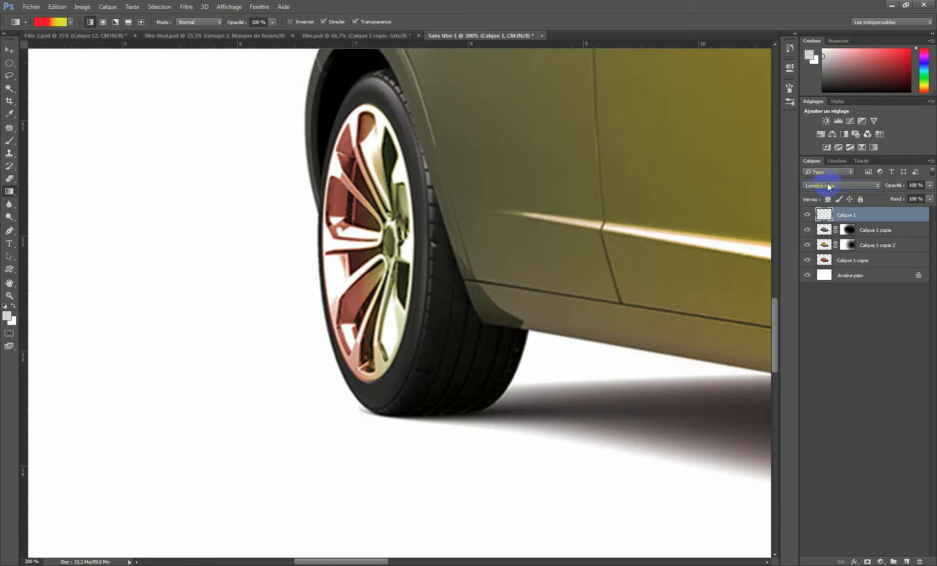
{"action": "scroll", "coordinate": [827, 185], "scroll_direction": "down", "scroll_amount": 3}
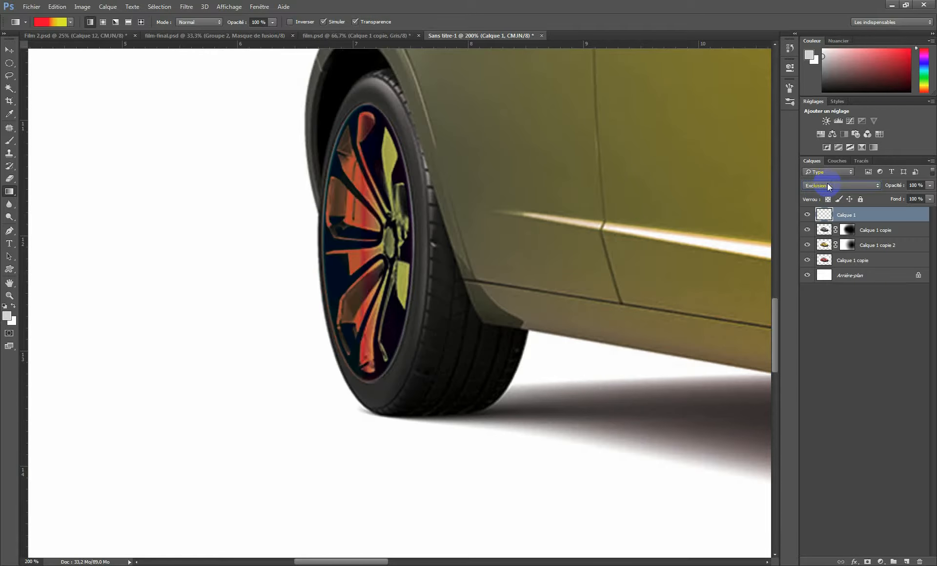
{"action": "scroll", "coordinate": [827, 185], "scroll_direction": "down", "scroll_amount": 2}
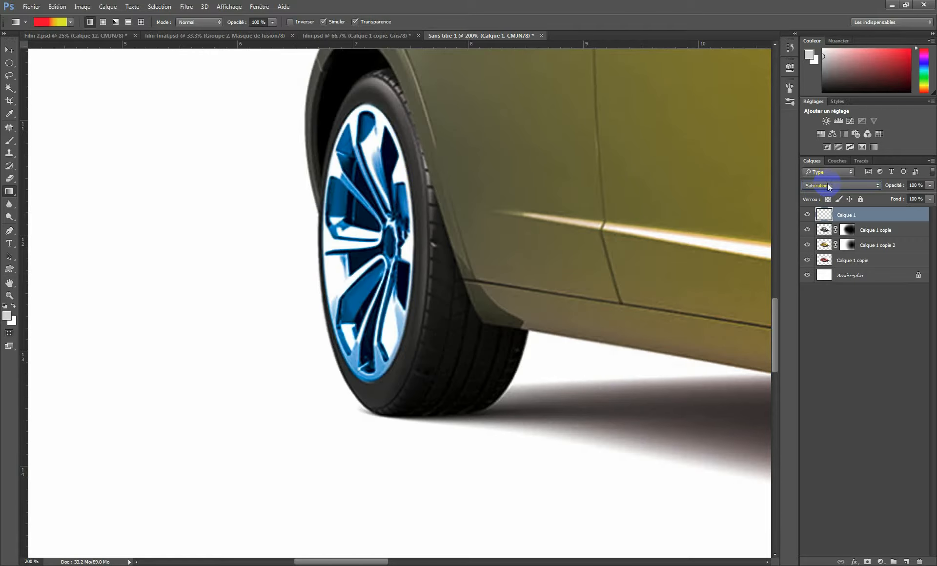
Set the blend mode of the rear rim's gradient layer to Incrustation.
{"action": "left_click", "coordinate": [827, 185]}
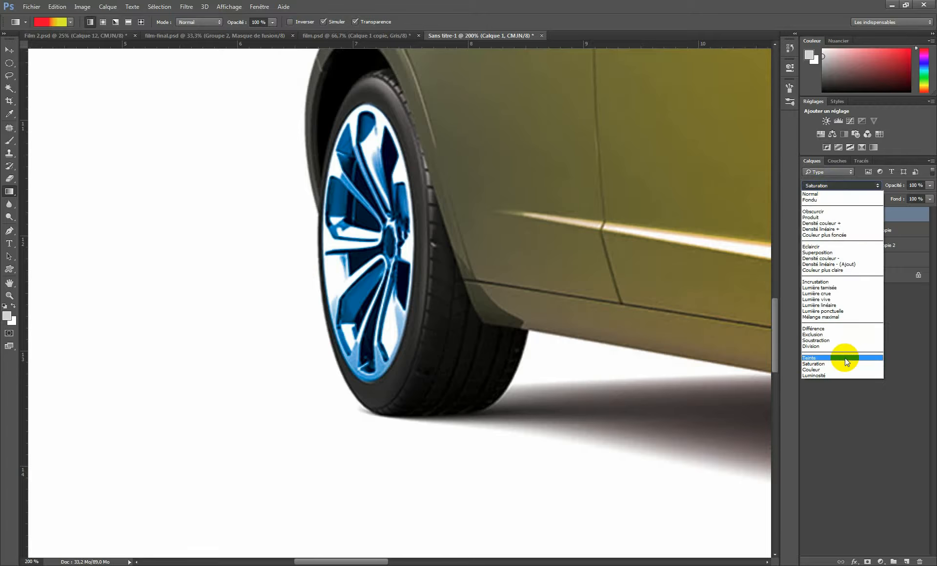
{"action": "left_click", "coordinate": [818, 281]}
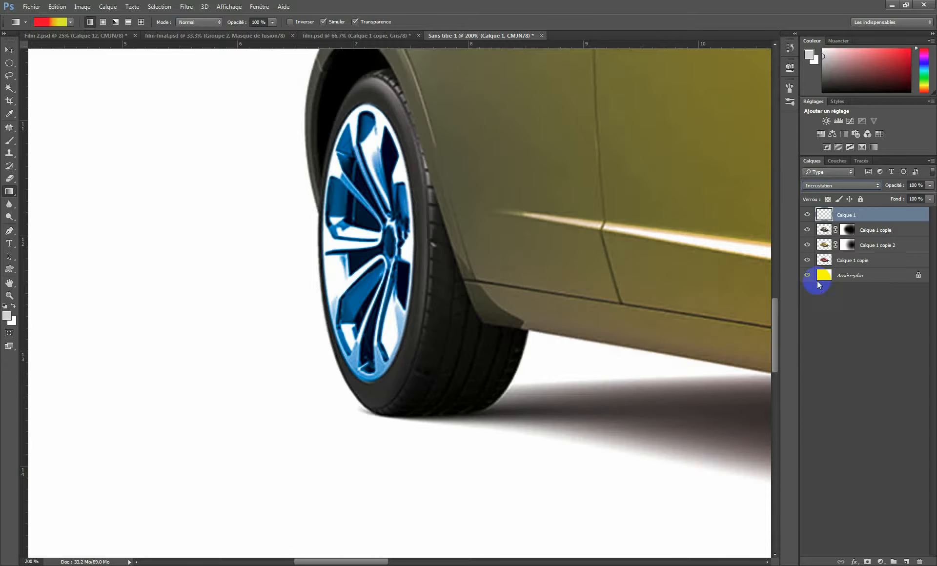
{"action": "left_click", "coordinate": [7, 51]}
Add a new layer and draw an elliptical selection around the front wheel's rim.
{"action": "scroll", "coordinate": [488, 246], "scroll_direction": "down", "scroll_amount": 3}
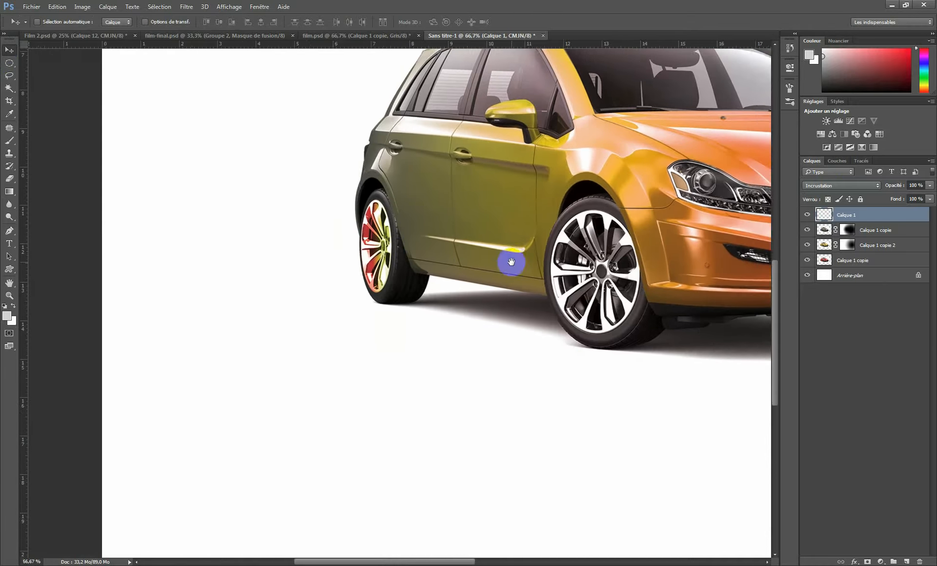
{"action": "scroll", "coordinate": [576, 261], "scroll_direction": "up", "scroll_amount": 5}
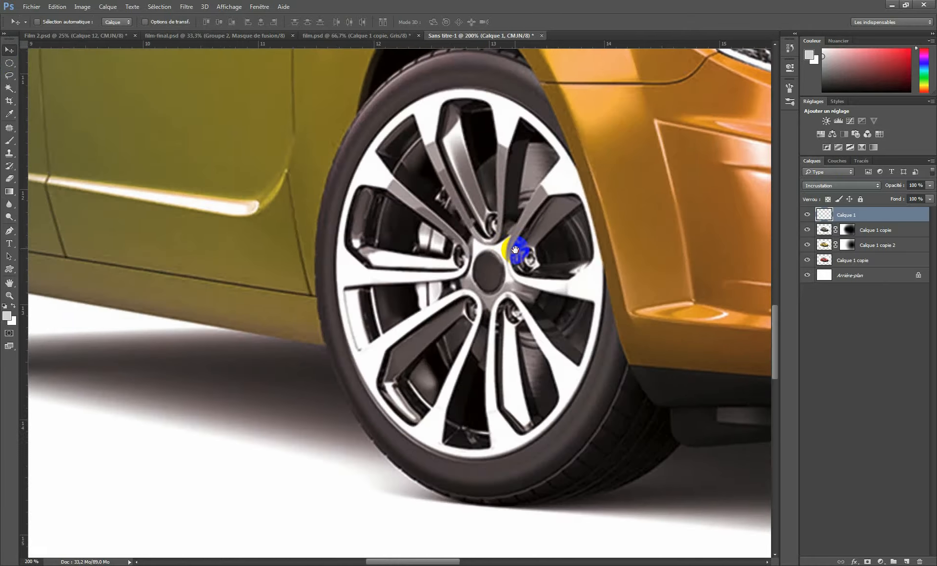
{"action": "left_click", "coordinate": [9, 62]}
{"action": "left_click_drag", "start_coordinate": [516, 207], "coordinate": [452, 199]}
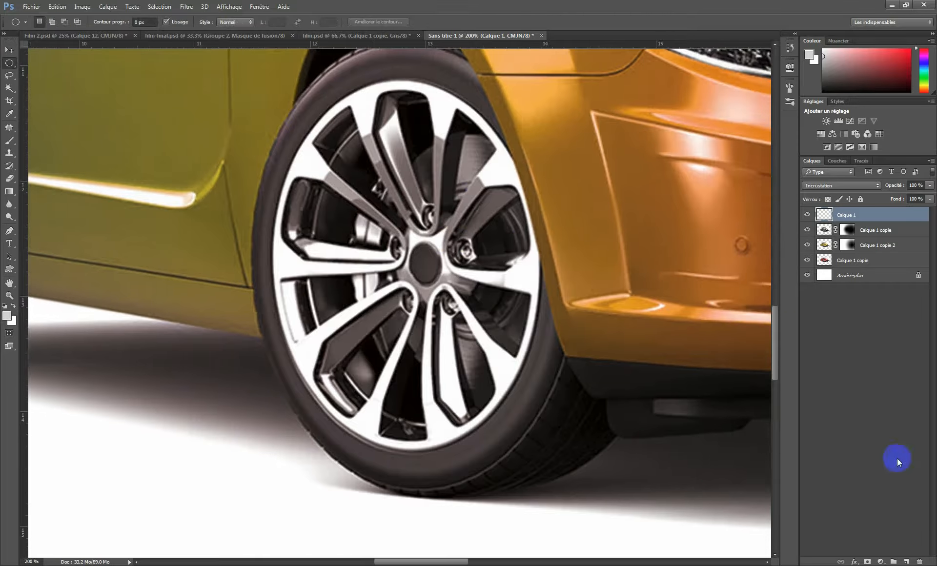
{"action": "left_click", "coordinate": [906, 562]}
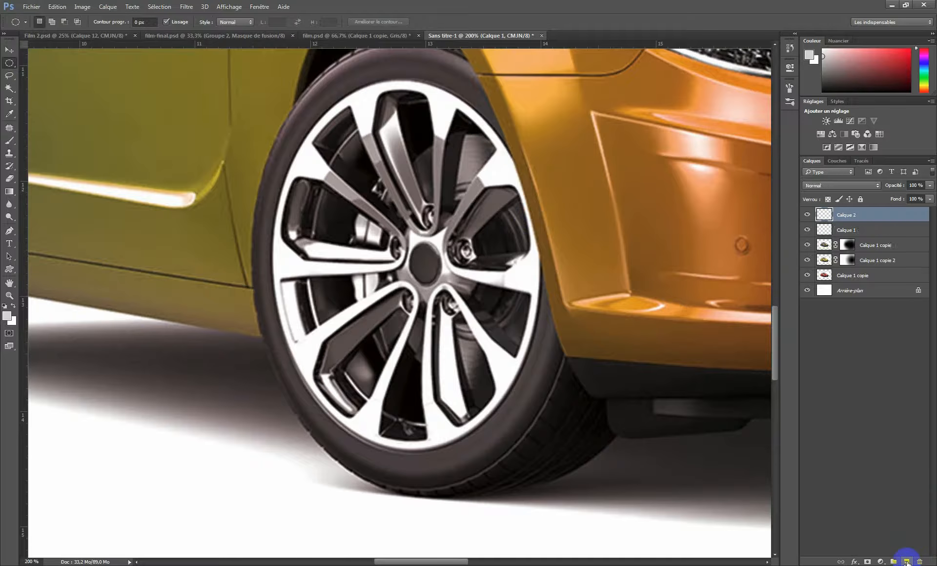
{"action": "left_click_drag", "start_coordinate": [334, 157], "coordinate": [548, 453]}
Transform the selection to fit the front rim, scaling its width to about 96% and rotating it -2°.
{"action": "left_click", "coordinate": [160, 7]}
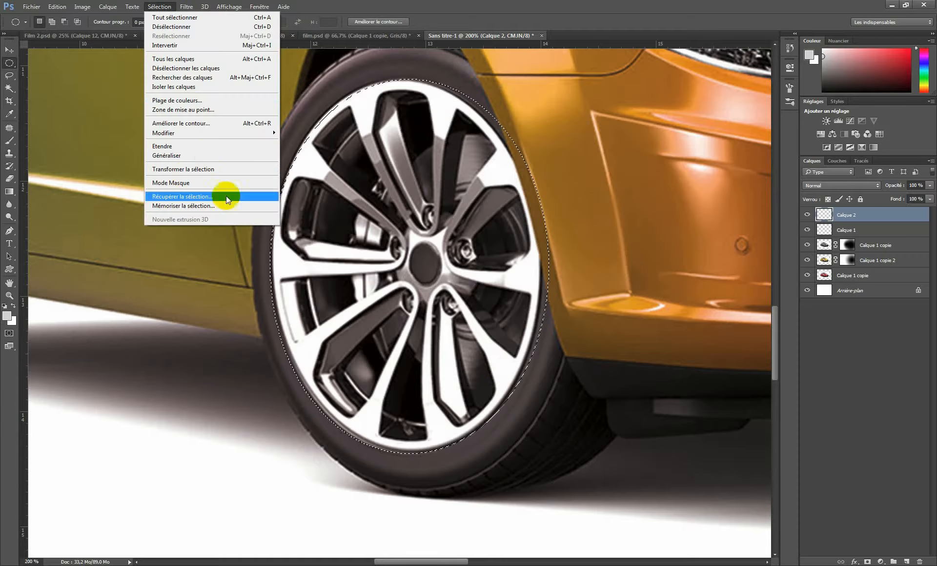
{"action": "left_click", "coordinate": [185, 169]}
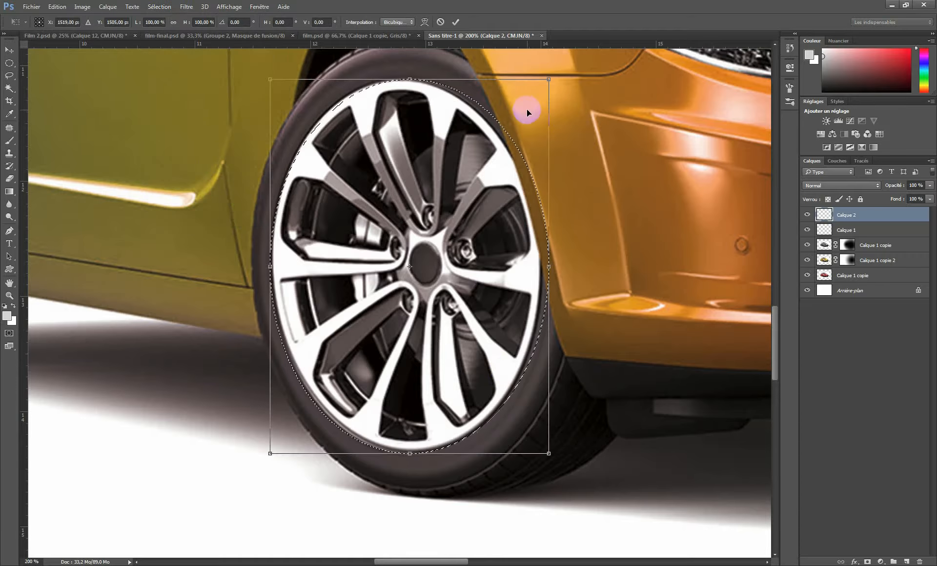
{"action": "left_click_drag", "start_coordinate": [561, 78], "coordinate": [535, 79]}
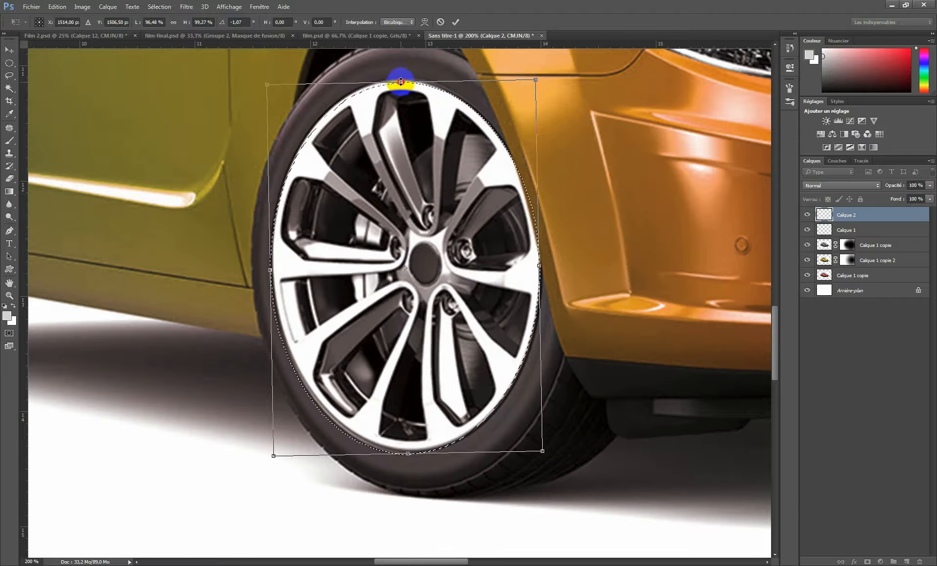
{"action": "left_click_drag", "start_coordinate": [399, 80], "coordinate": [399, 78]}
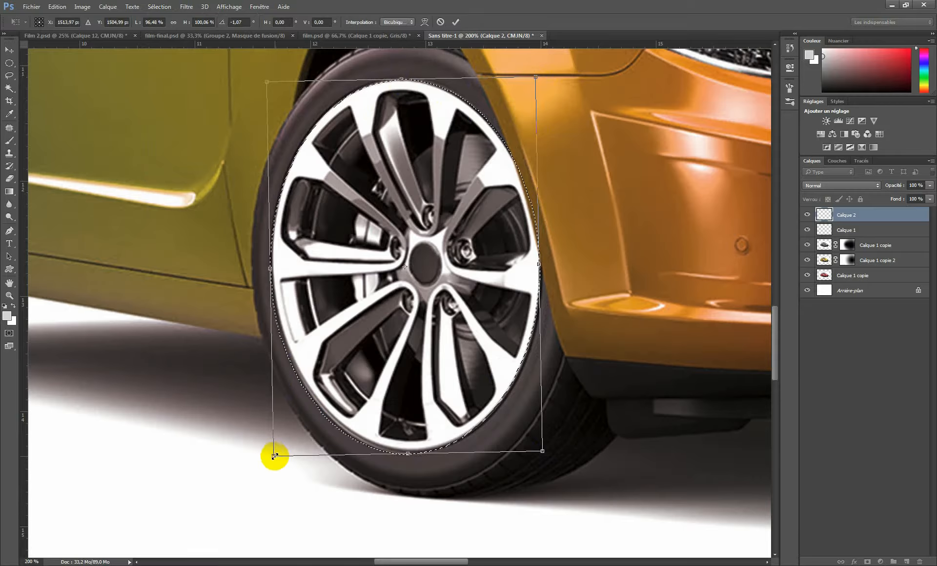
{"action": "left_click_drag", "start_coordinate": [274, 455], "coordinate": [279, 455]}
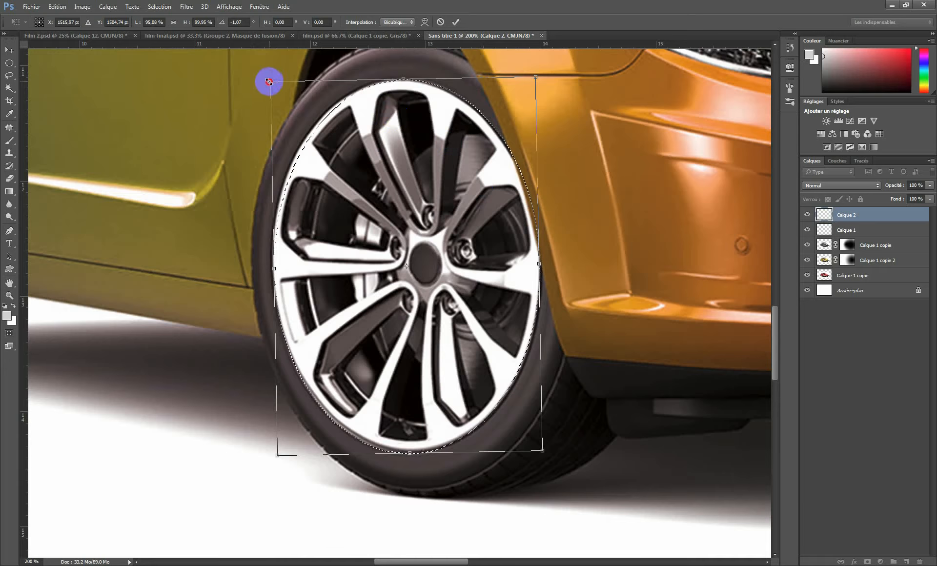
{"action": "left_click_drag", "start_coordinate": [269, 81], "coordinate": [265, 81]}
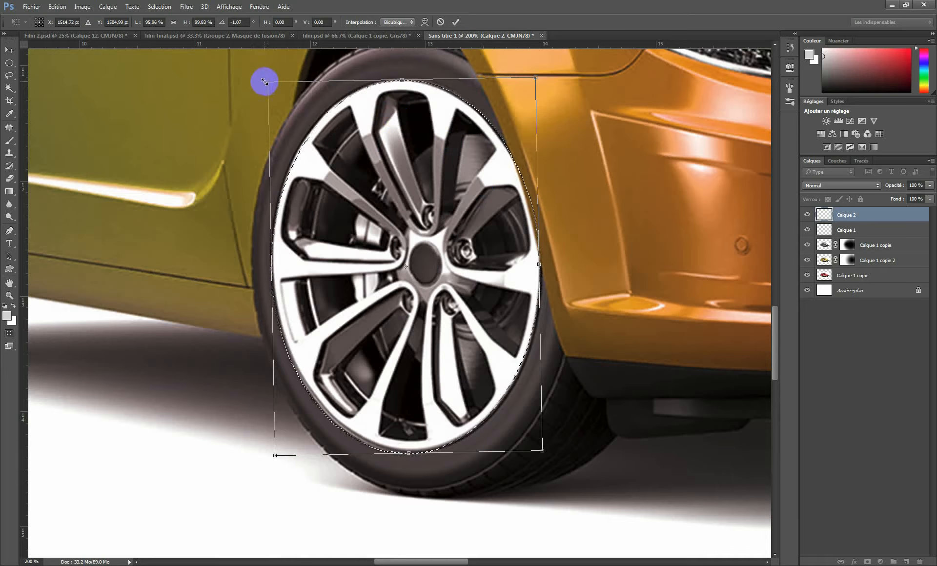
{"action": "left_click_drag", "start_coordinate": [328, 57], "coordinate": [324, 60]}
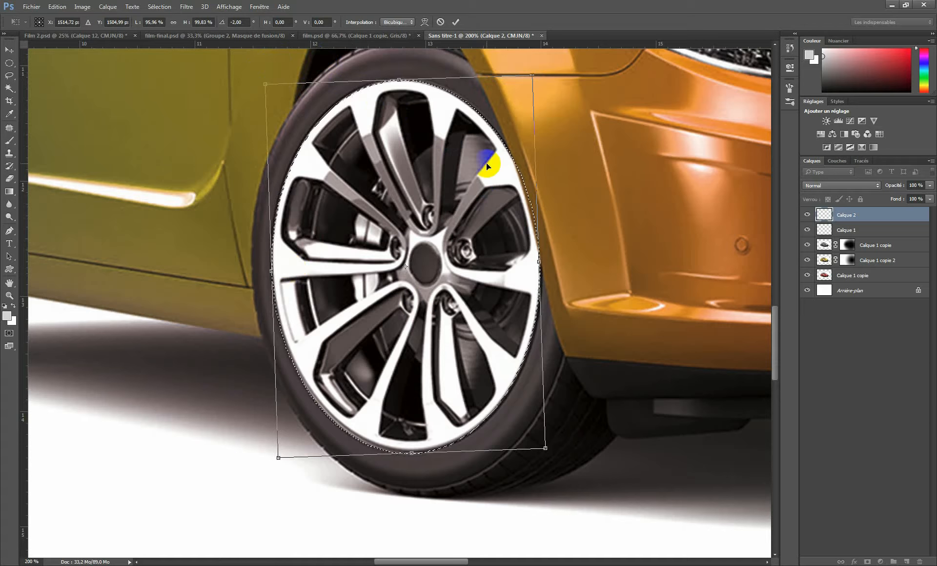
{"action": "key", "text": "Return"}
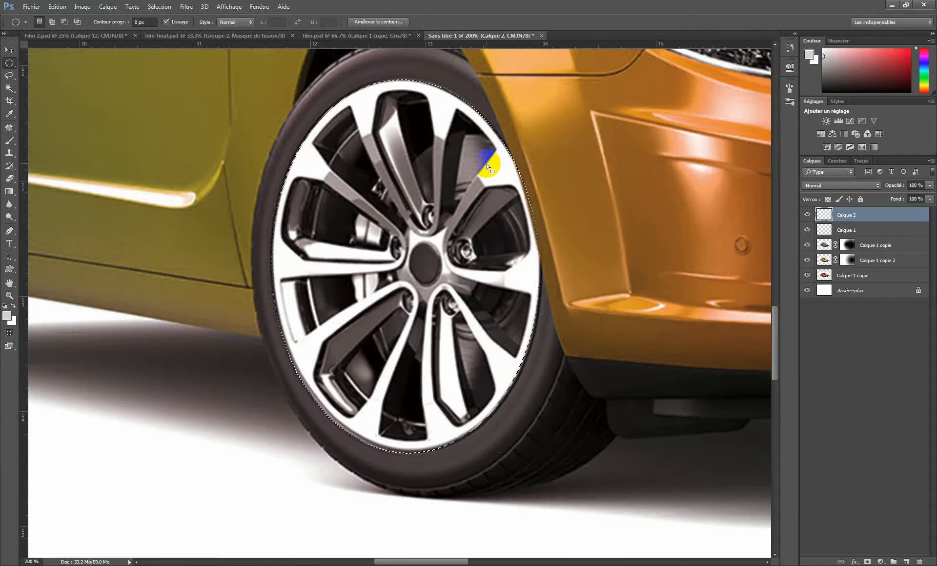
Subtract the part of the selection spilling past the front rim's edge beside the bumper, using the Polygonal Lasso.
{"action": "left_click", "coordinate": [534, 205], "text": "ctrl"}
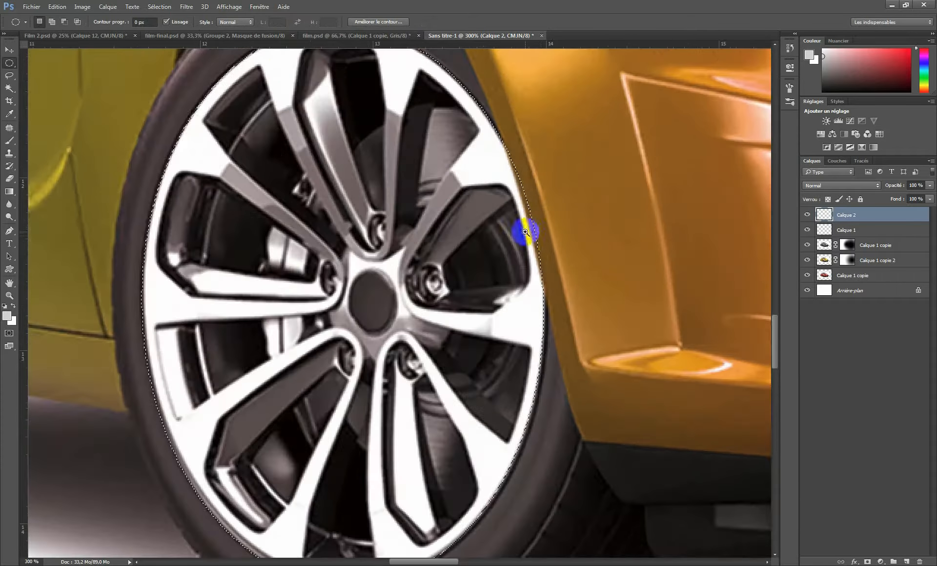
{"action": "left_click_drag", "start_coordinate": [565, 230], "coordinate": [545, 232]}
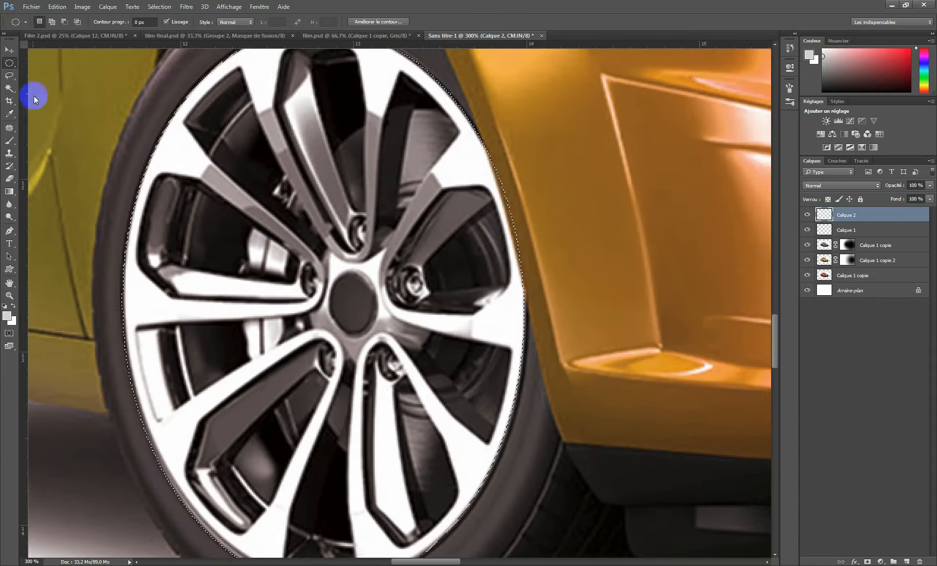
{"action": "left_click", "coordinate": [8, 75]}
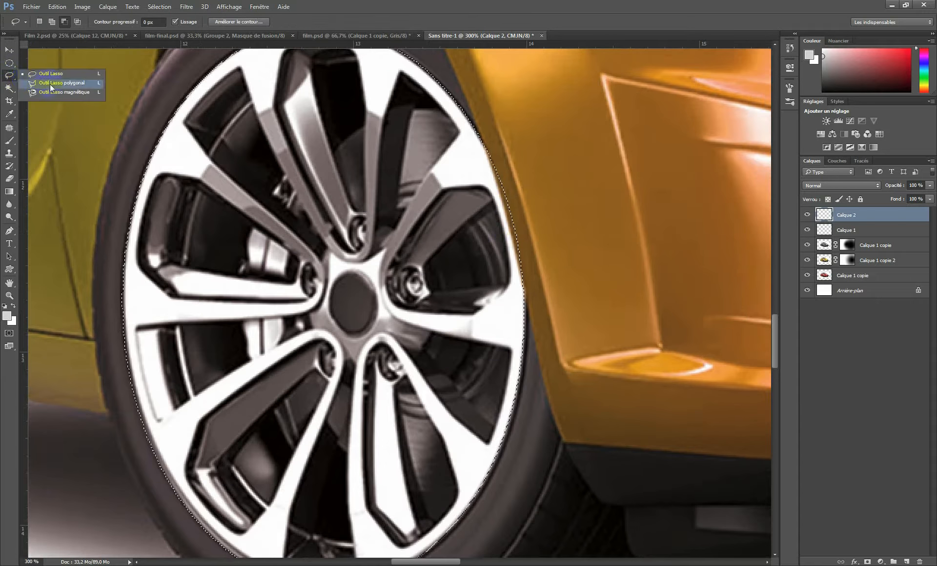
{"action": "left_click", "coordinate": [48, 82]}
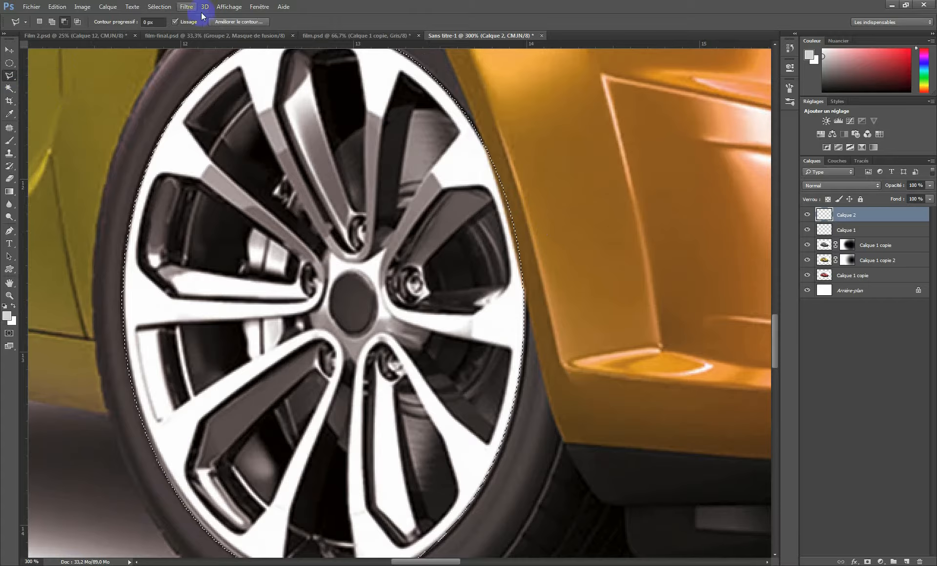
{"action": "left_click", "coordinate": [485, 145]}
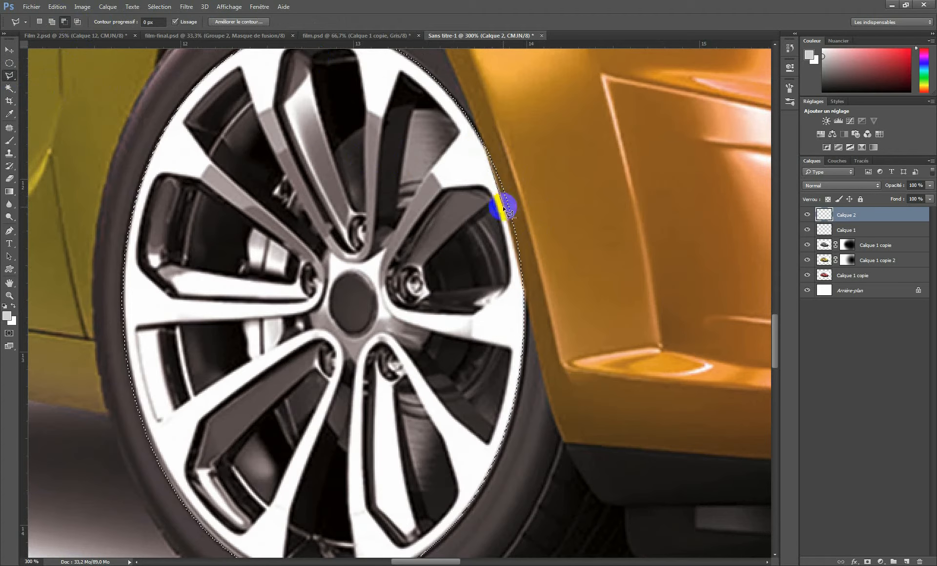
{"action": "left_click", "coordinate": [507, 232]}
{"action": "left_click", "coordinate": [530, 295]}
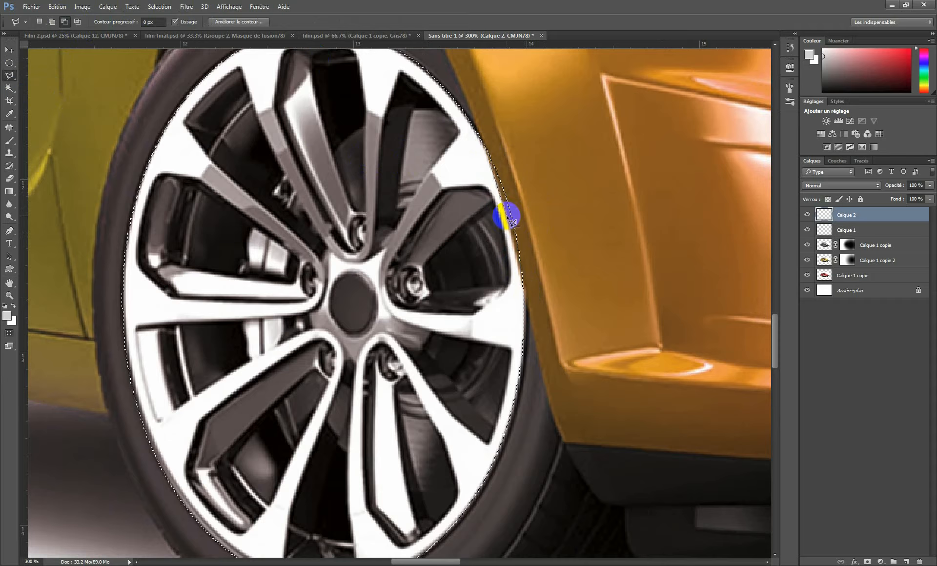
{"action": "left_click", "coordinate": [524, 289]}
{"action": "left_click", "coordinate": [528, 296]}
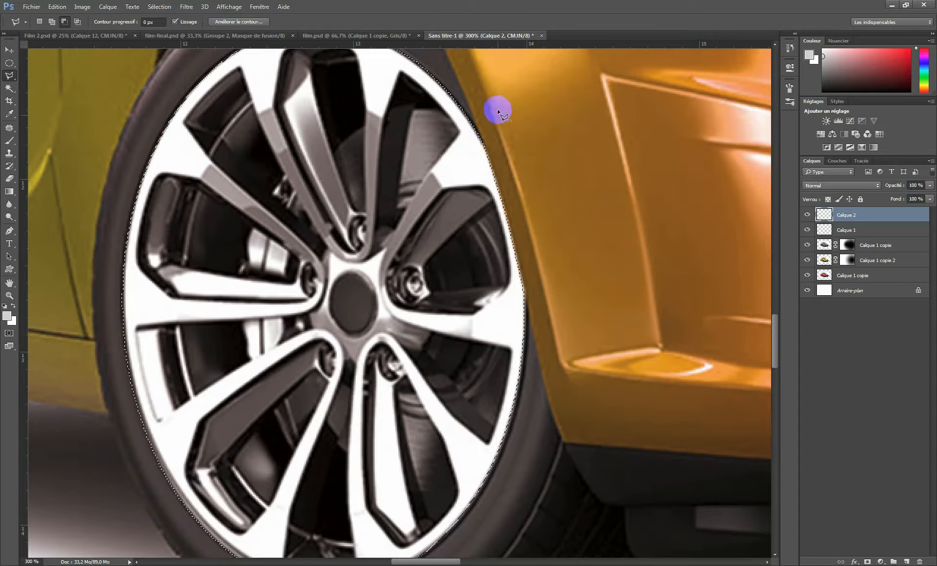
Feather the edge of the front rim selection with Contour progressif.
{"action": "left_click", "coordinate": [507, 160], "text": "alt"}
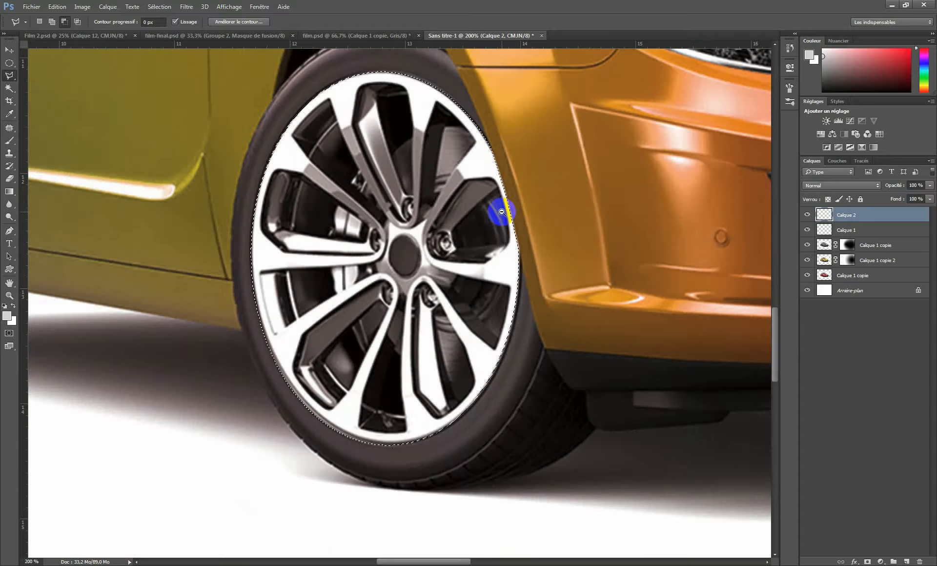
{"action": "left_click", "coordinate": [502, 212], "text": "alt"}
{"action": "left_click", "coordinate": [160, 6]}
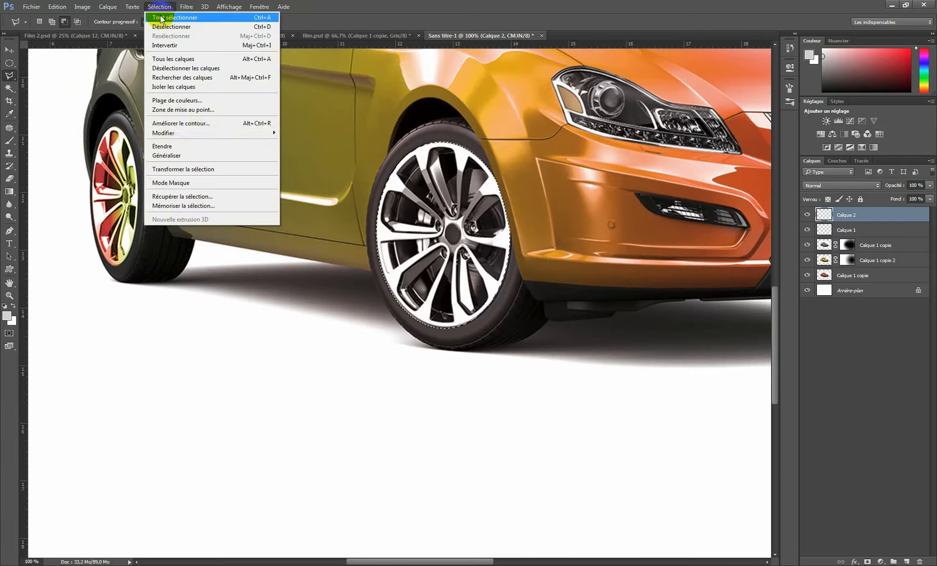
{"action": "mouse_move", "coordinate": [183, 133]}
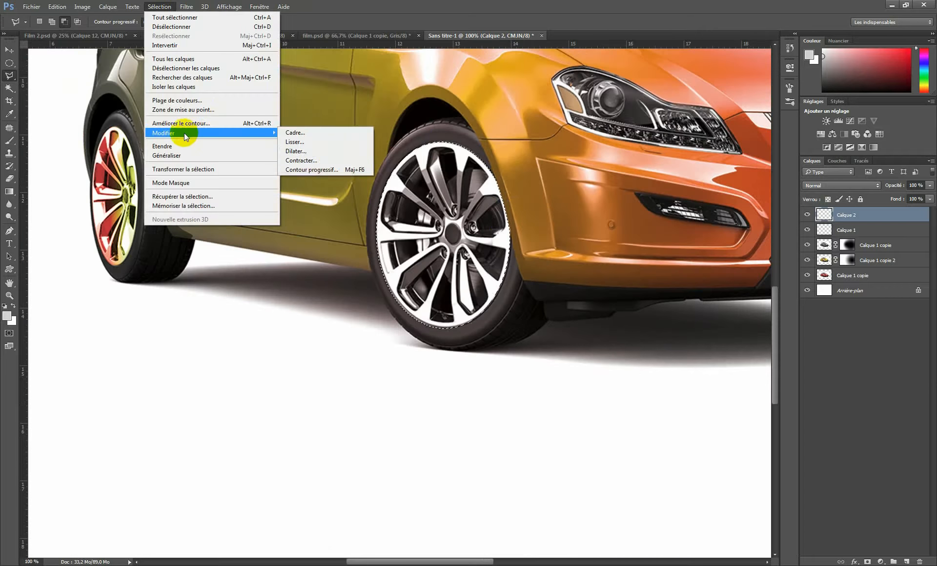
{"action": "left_click", "coordinate": [325, 171]}
{"action": "key", "text": "Return"}
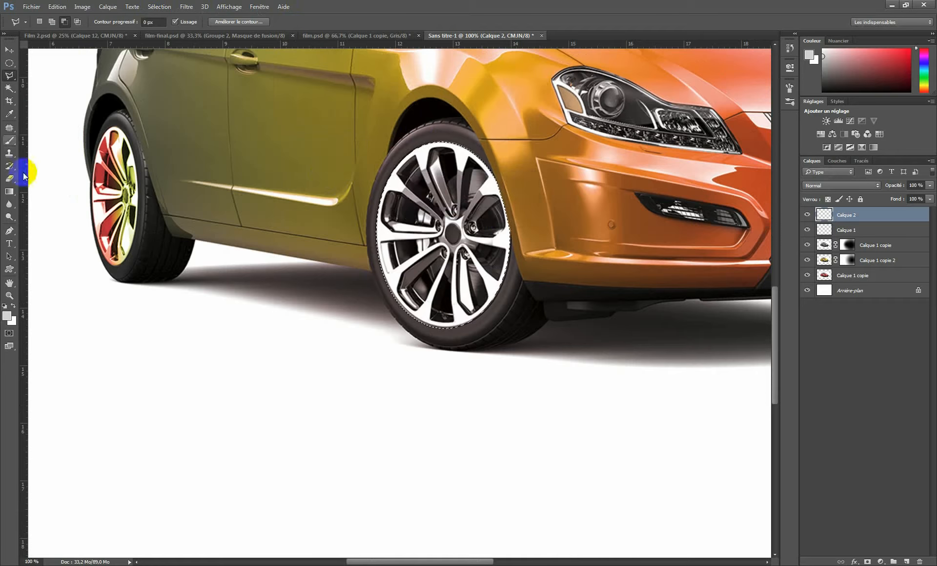
Fill the front rim selection with a linear gradient running horizontally from red to yellow across the wheel.
{"action": "left_click", "coordinate": [10, 191]}
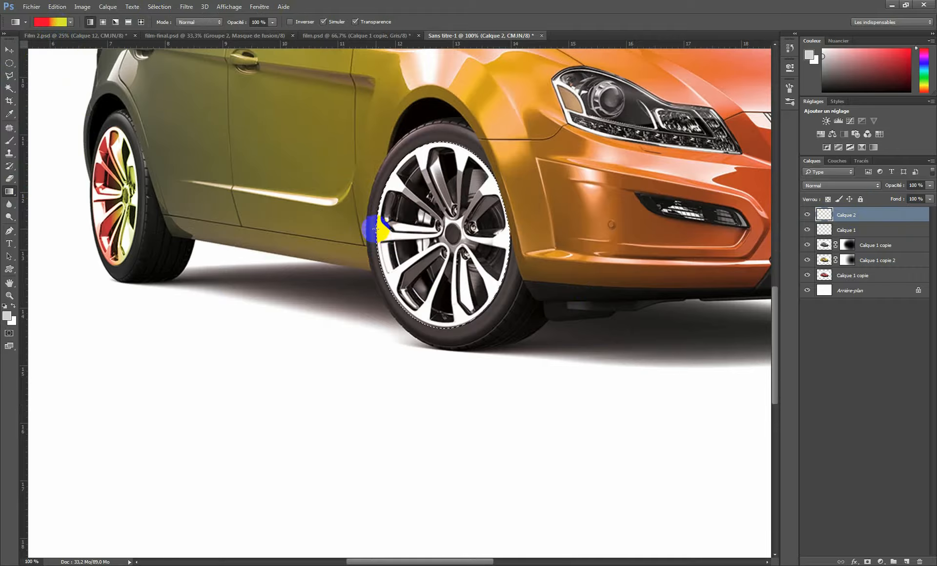
{"action": "left_click_drag", "start_coordinate": [396, 228], "coordinate": [508, 226]}
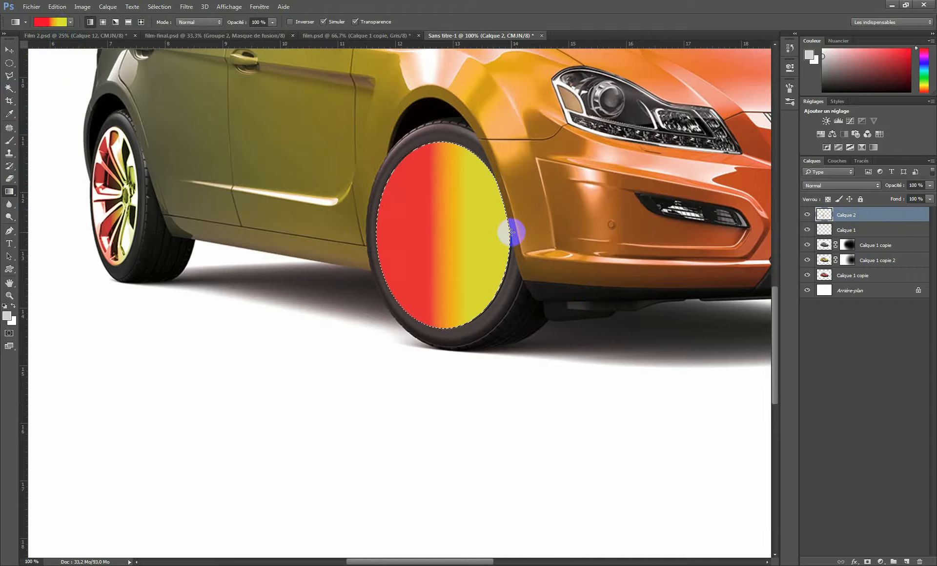
{"action": "left_click", "coordinate": [9, 50]}
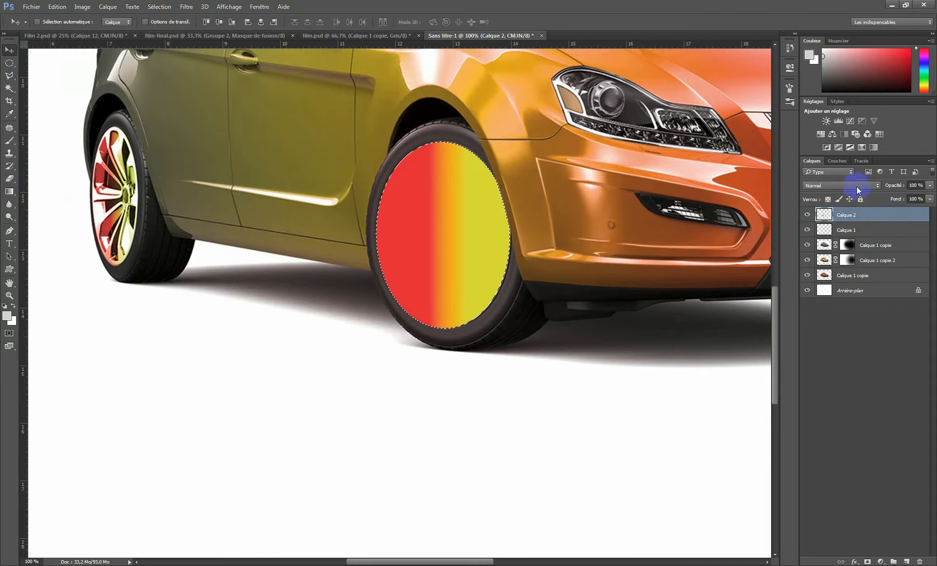
Set the front rim gradient layer's blend mode to Incrustation and deselect the rim.
{"action": "left_click", "coordinate": [834, 186]}
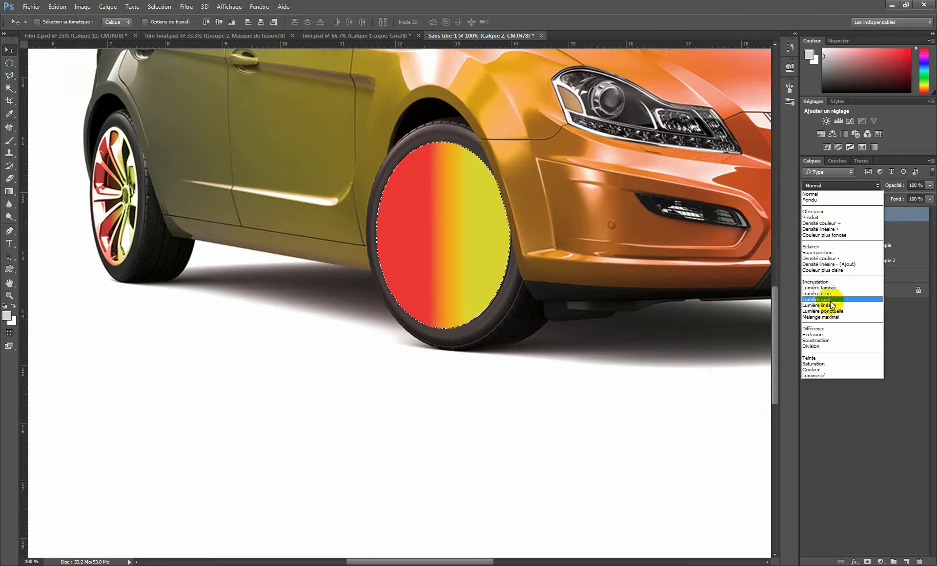
{"action": "left_click", "coordinate": [830, 282]}
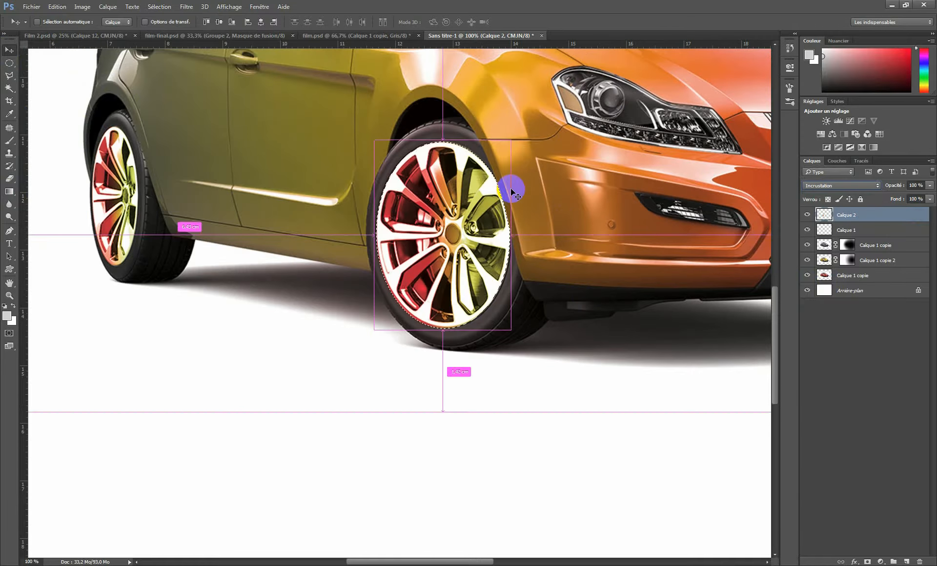
{"action": "left_click", "coordinate": [454, 169], "text": "alt"}
{"action": "left_click", "coordinate": [453, 169], "text": "alt"}
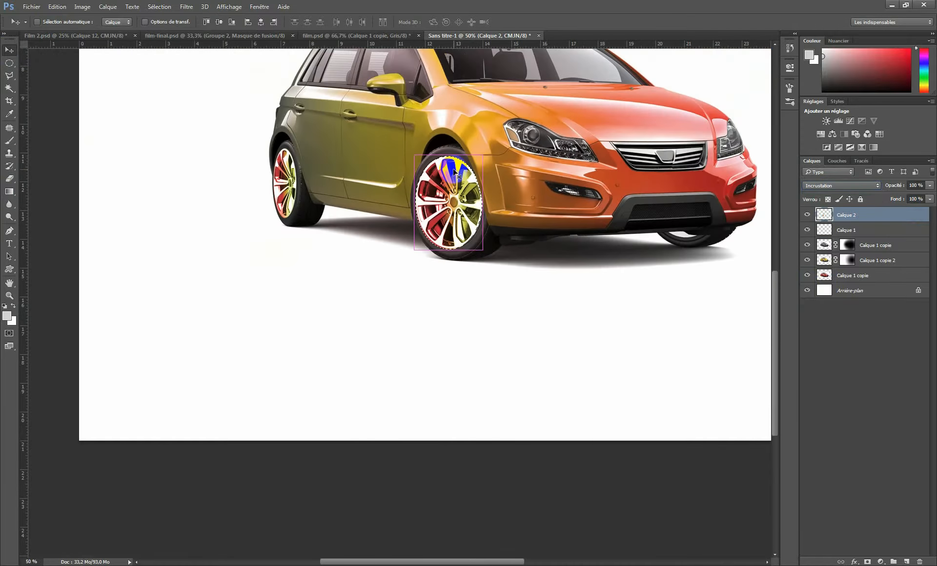
{"action": "key", "text": "ctrl+d"}
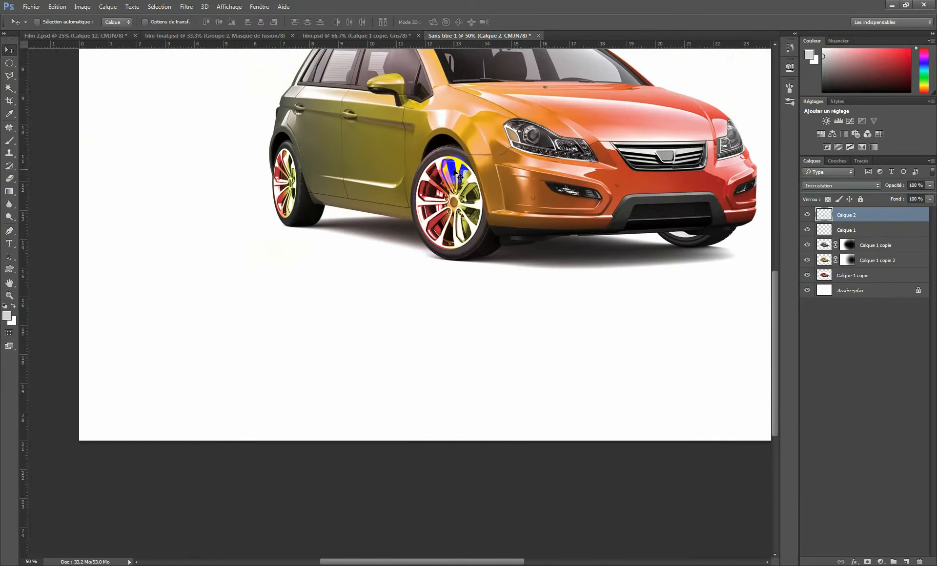
{"action": "left_click", "coordinate": [573, 219], "text": "alt"}
Check film-final.psd for reference, and group the two rim gradient layers with the three car layers in Sans titre-1.
{"action": "left_click", "coordinate": [227, 36]}
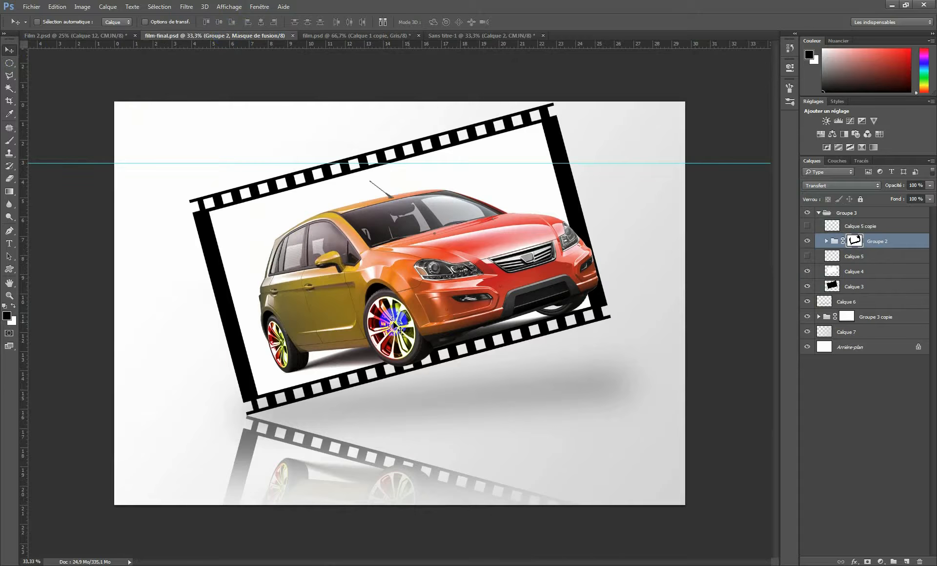
{"action": "left_click", "coordinate": [340, 38]}
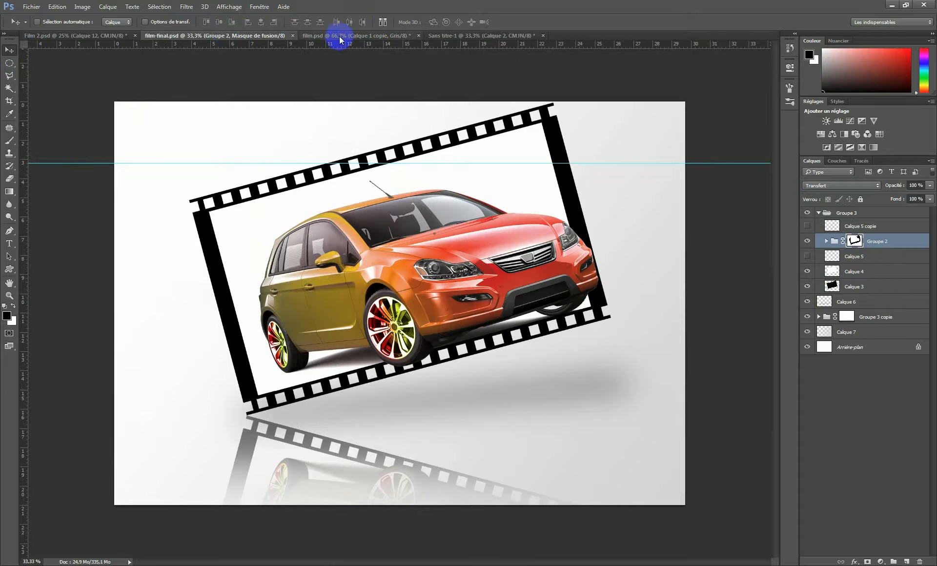
{"action": "left_click", "coordinate": [449, 37]}
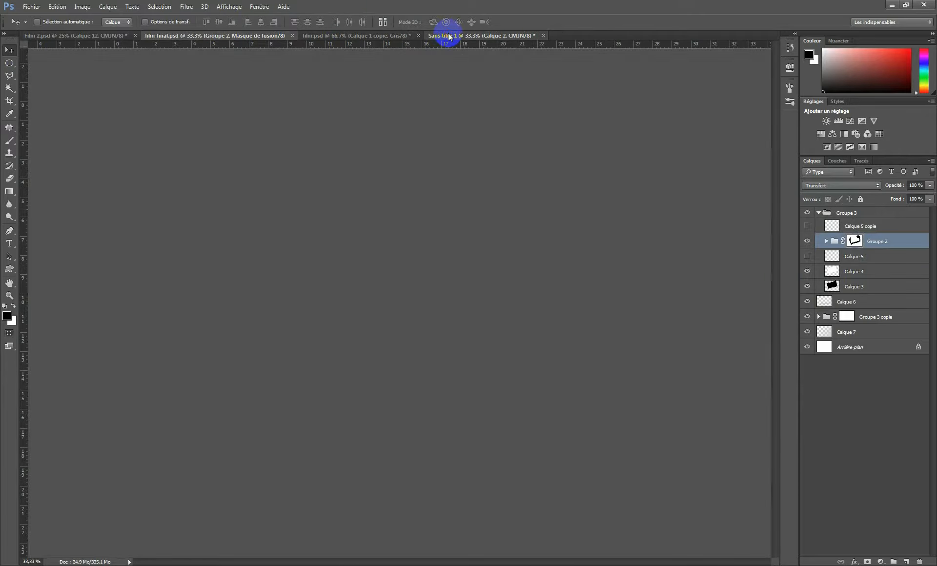
{"action": "left_click", "coordinate": [877, 212]}
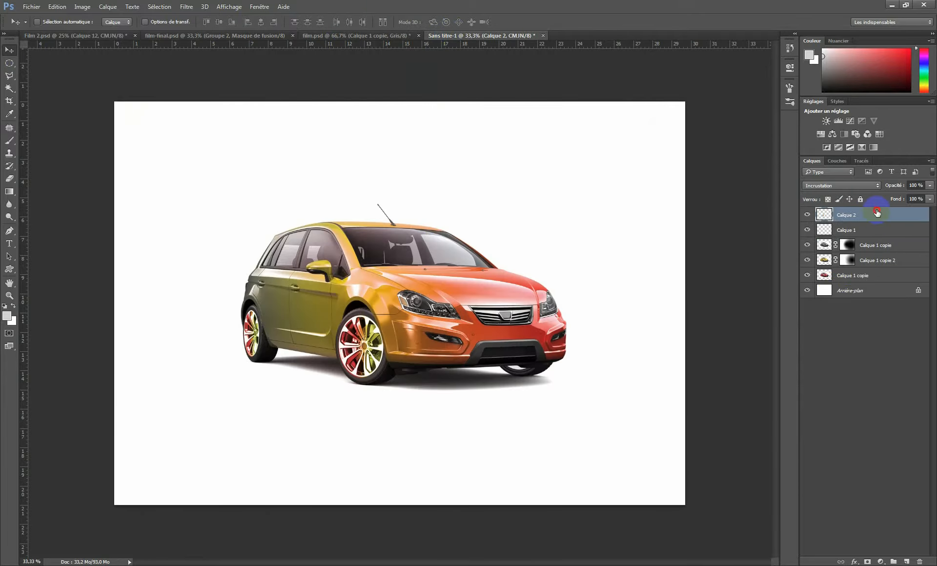
{"action": "left_click", "coordinate": [878, 276], "text": "shift"}
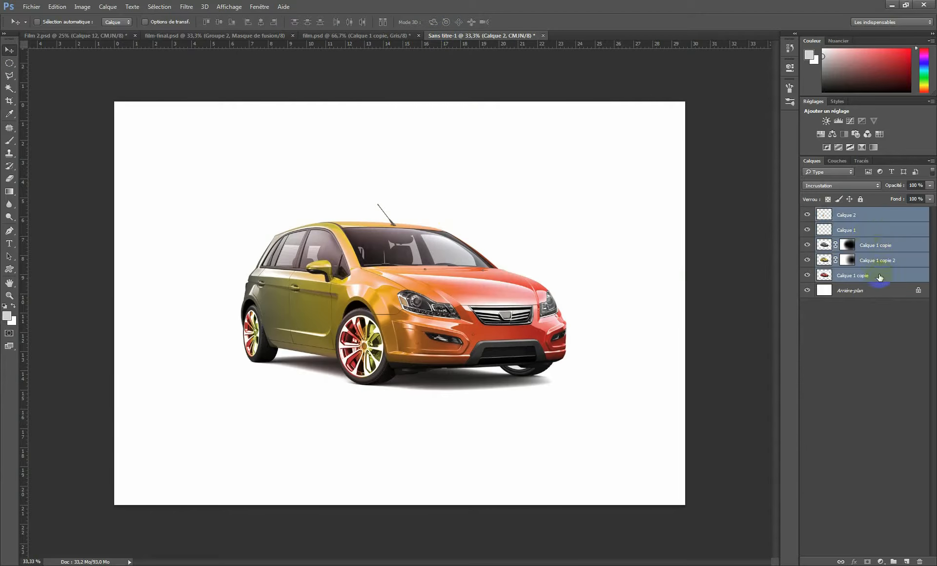
{"action": "left_click", "coordinate": [871, 215]}
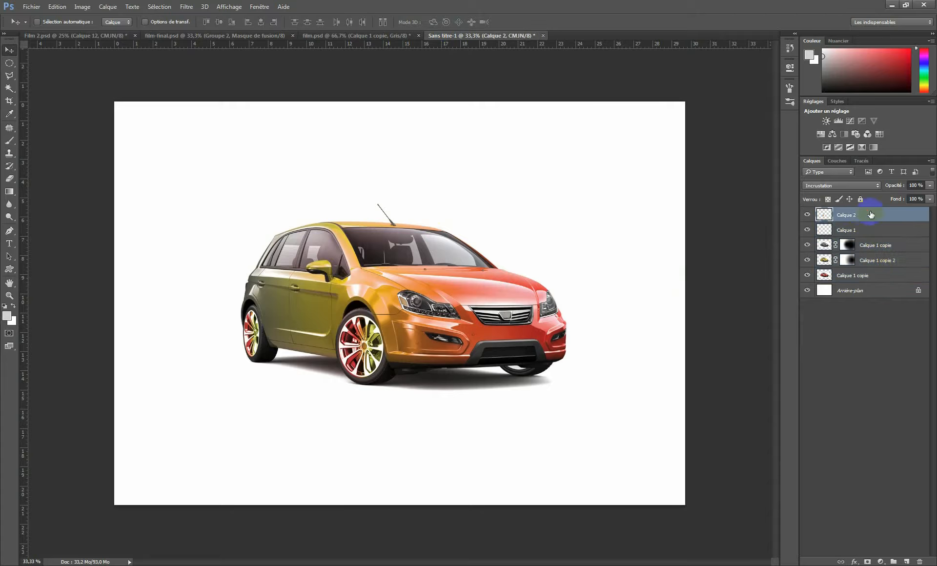
{"action": "left_click", "coordinate": [883, 279], "text": "shift"}
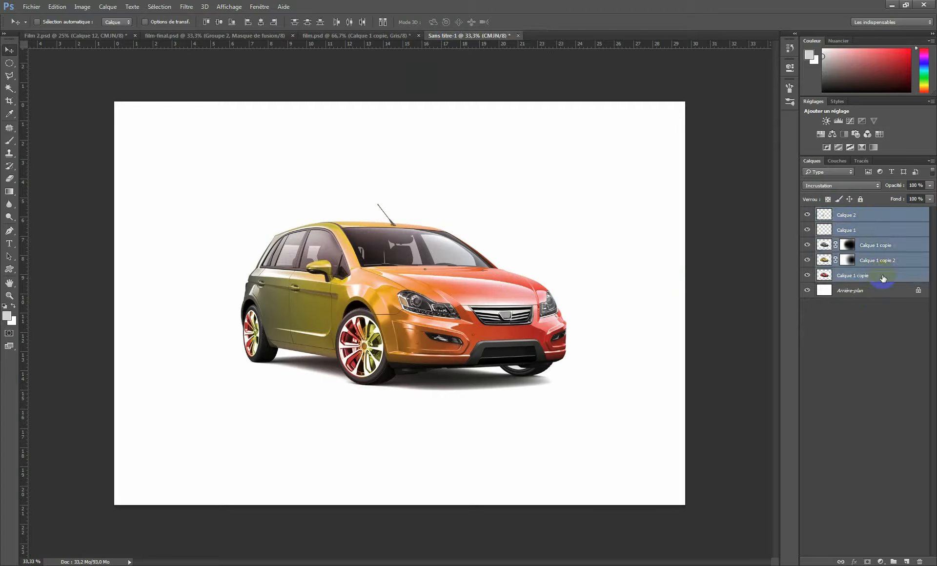
{"action": "key", "text": "ctrl+g"}
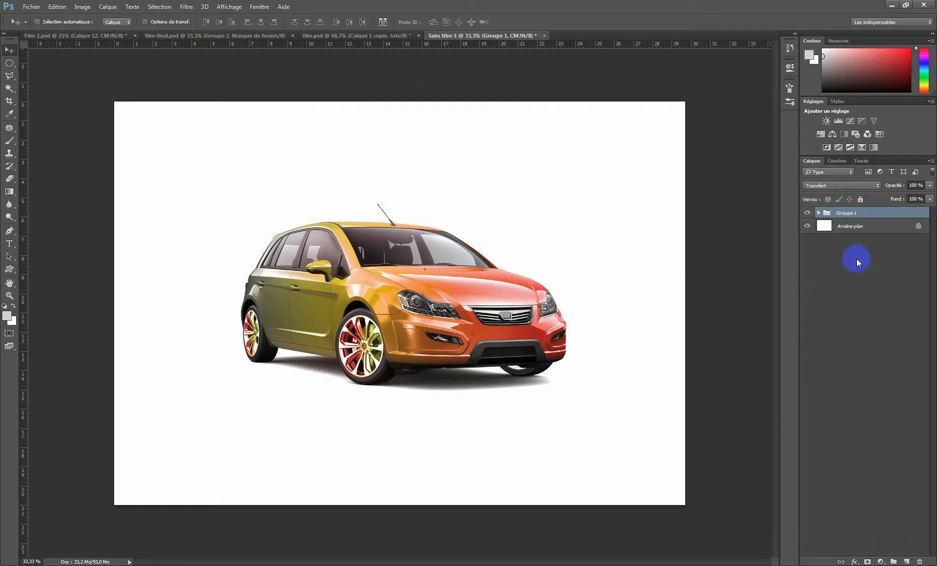
Hide the car layer group in Sans titre-1 after comparing the composition with film-final.psd.
{"action": "key", "text": "ctrl+minus"}
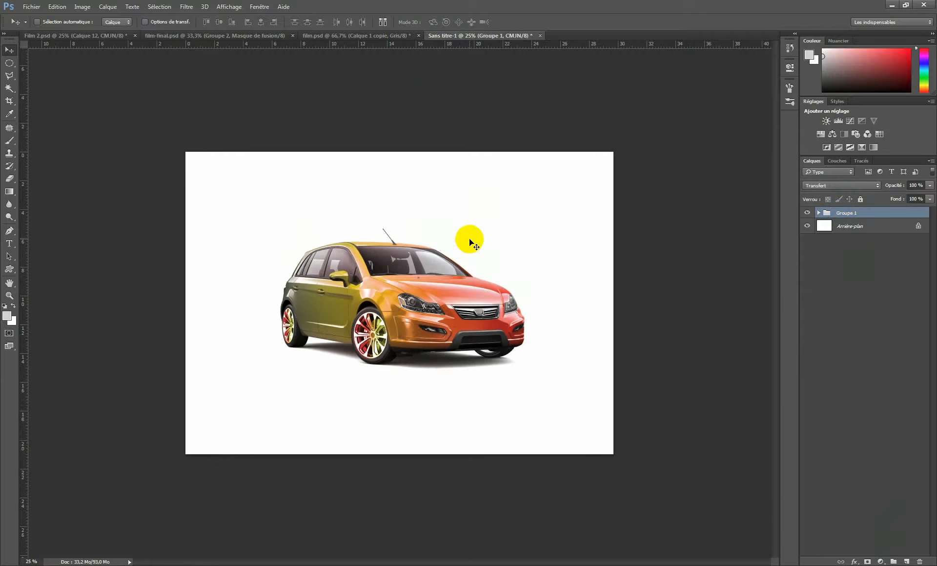
{"action": "left_click", "coordinate": [230, 37]}
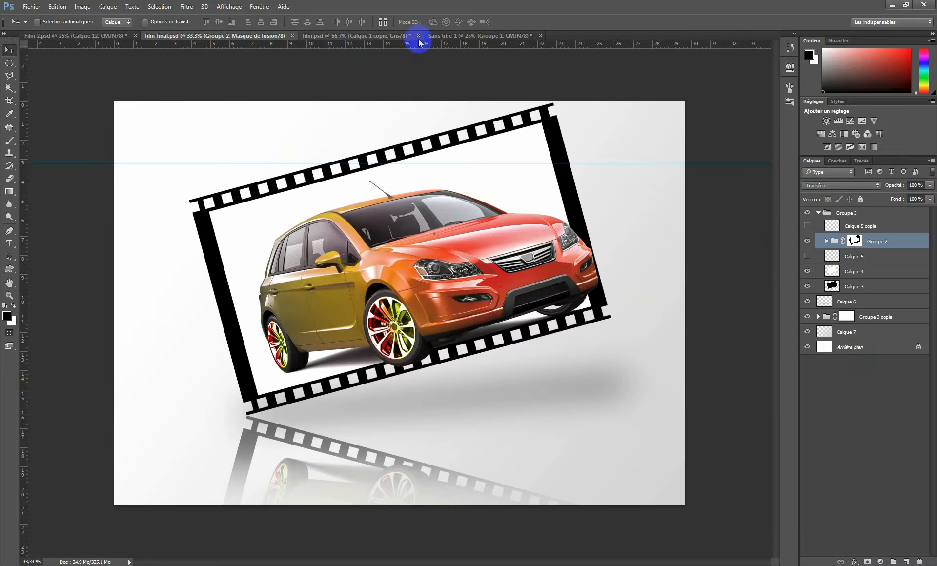
{"action": "left_click", "coordinate": [464, 36]}
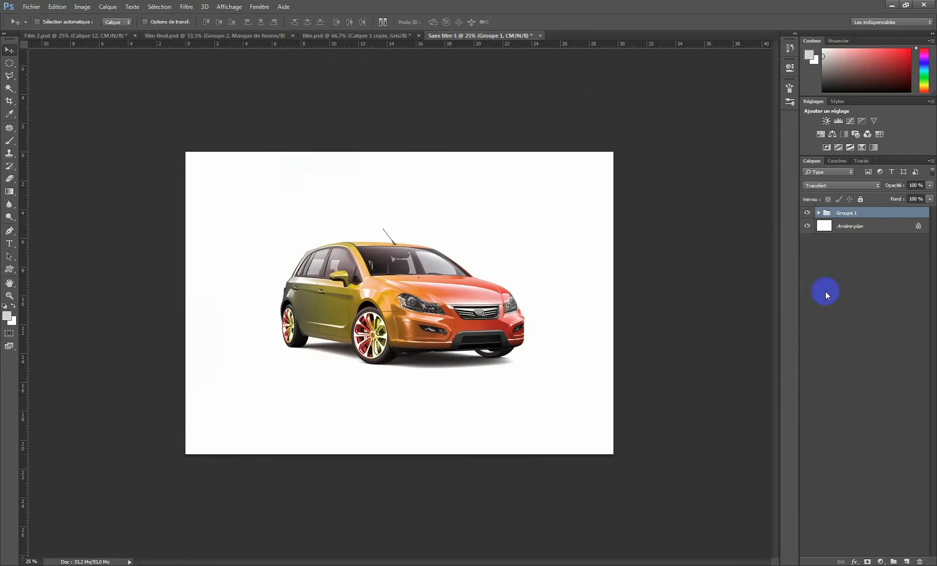
{"action": "left_click", "coordinate": [807, 213]}
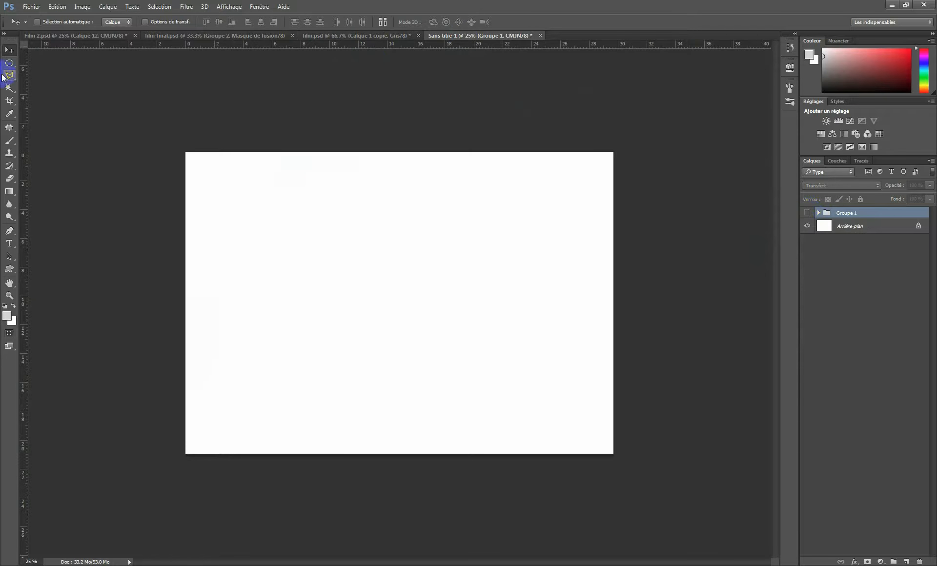
Draw a rectangular selection about 25 by 15 cm across the page and fill it with black on a new layer.
{"action": "right_click", "coordinate": [9, 63]}
{"action": "left_click", "coordinate": [41, 61]}
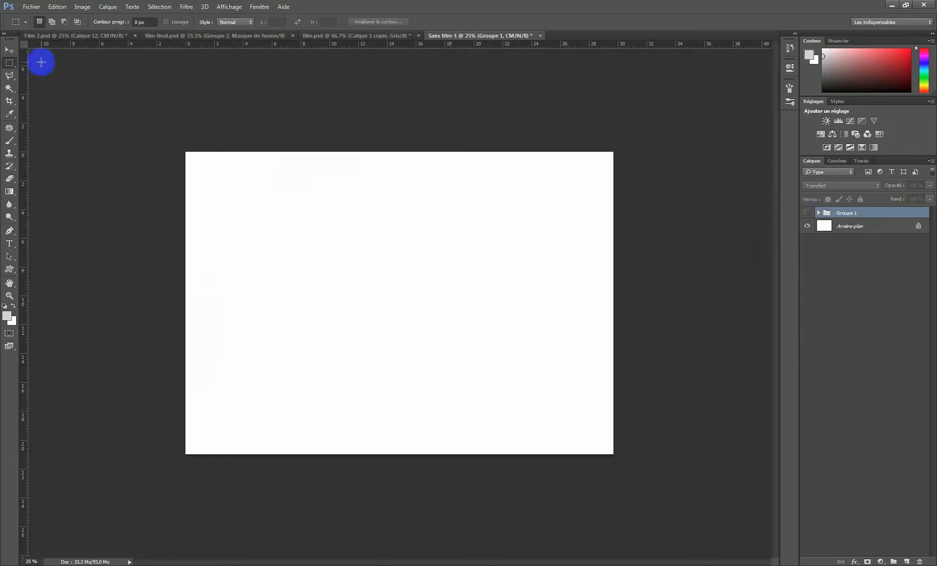
{"action": "left_click_drag", "start_coordinate": [236, 192], "coordinate": [581, 409]}
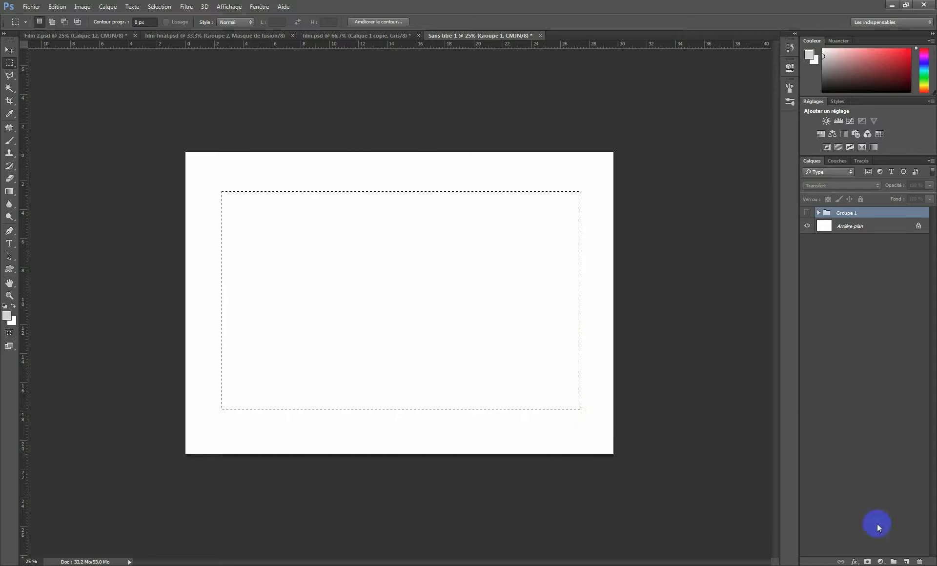
{"action": "left_click", "coordinate": [906, 562]}
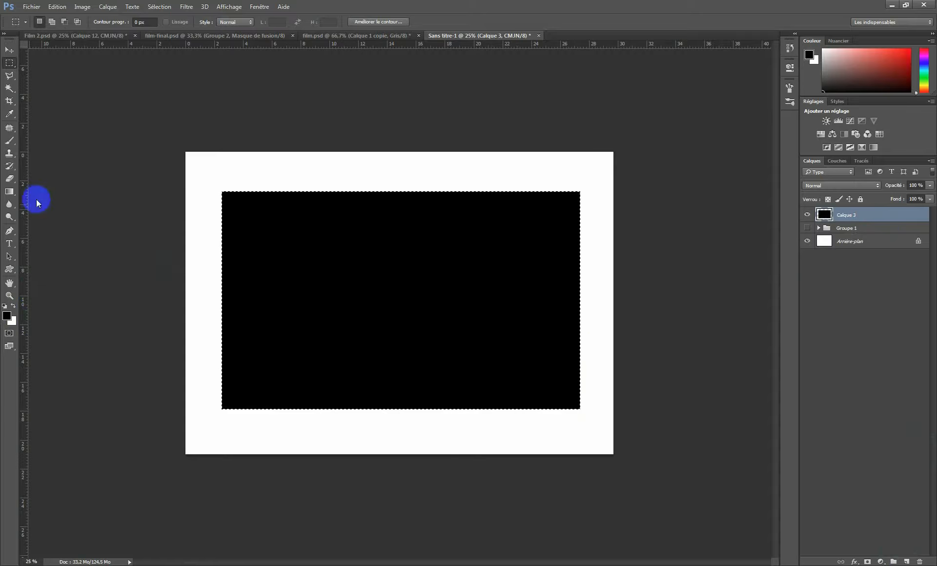
{"action": "left_click", "coordinate": [9, 192]}
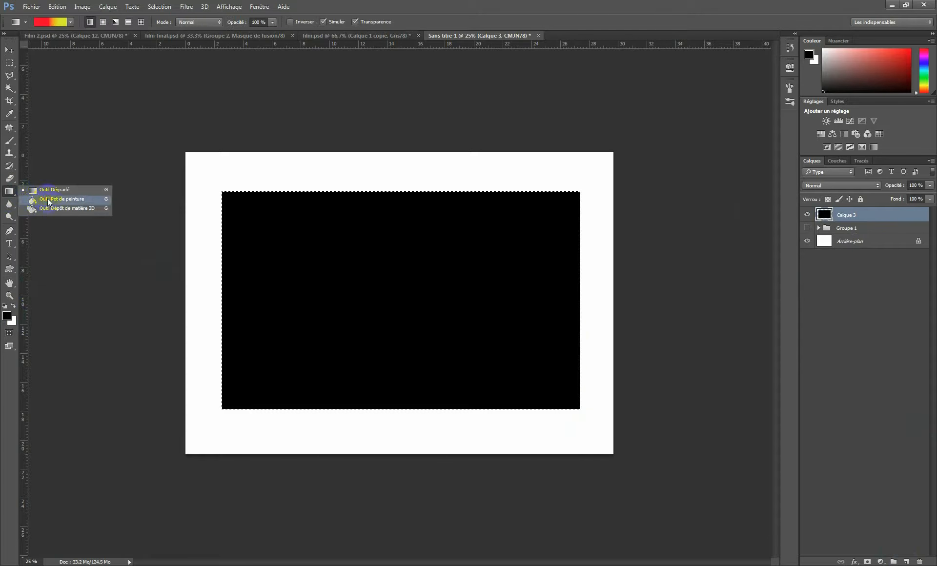
{"action": "left_click", "coordinate": [49, 200]}
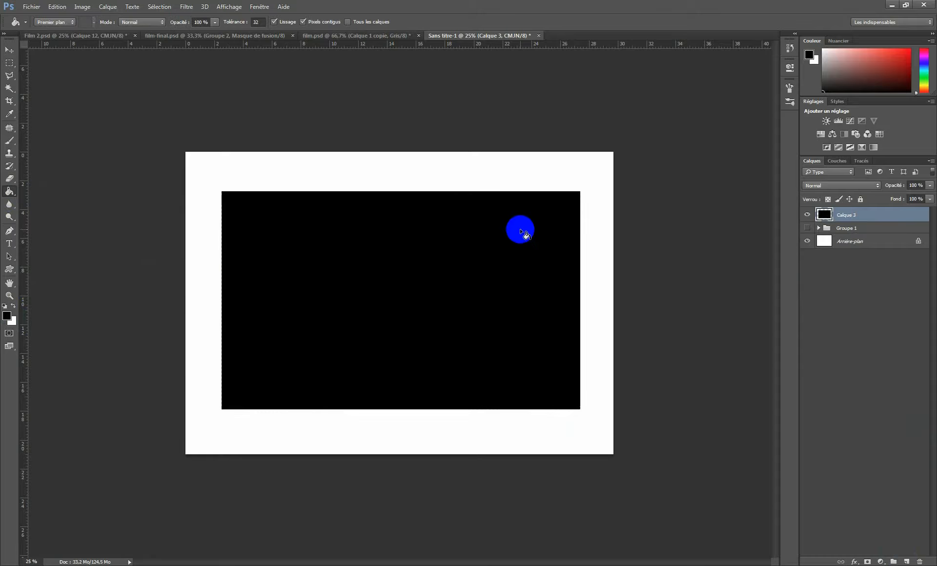
Load the outline of the black rectangle layer as a selection.
{"action": "left_click", "coordinate": [9, 50]}
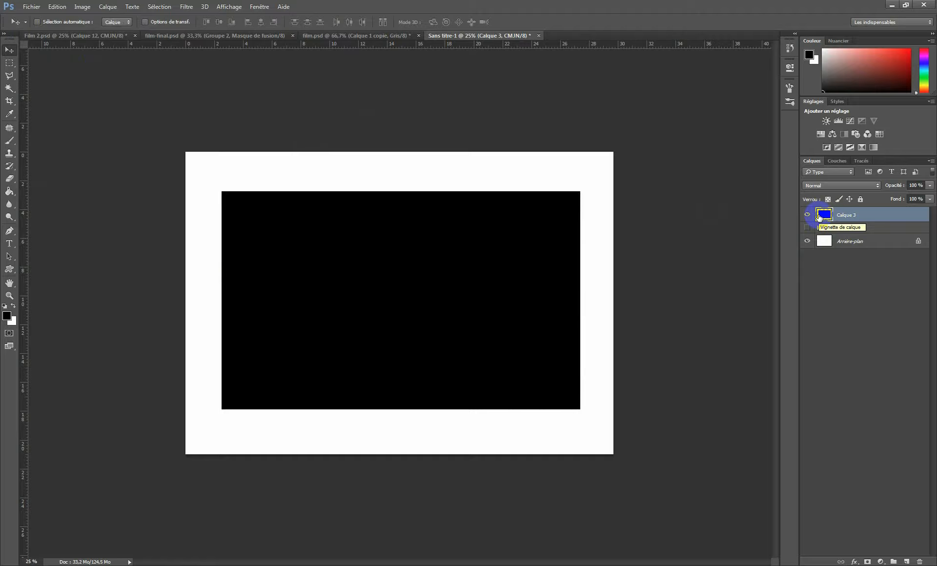
{"action": "left_click_drag", "start_coordinate": [820, 217], "coordinate": [822, 221]}
{"action": "left_click_drag", "start_coordinate": [825, 219], "coordinate": [563, 253]}
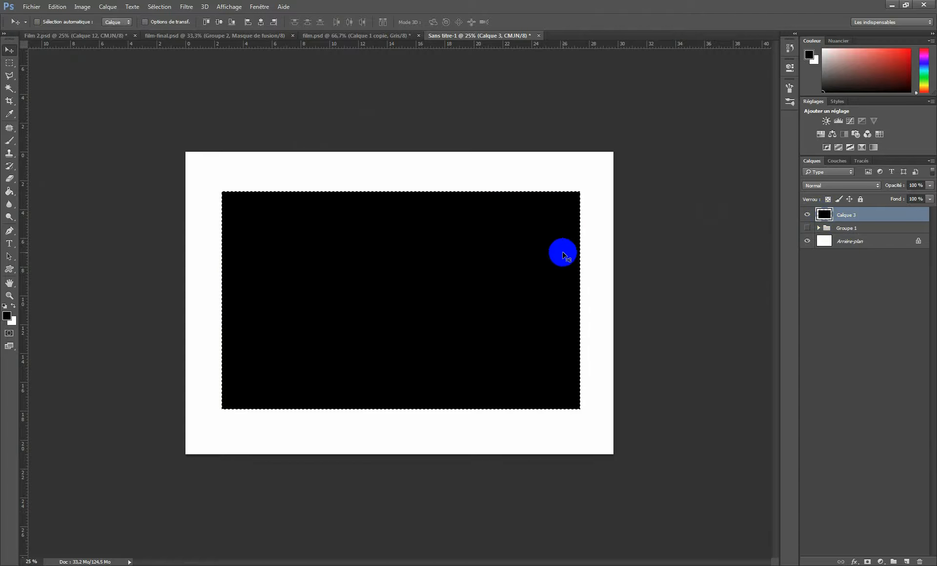
Try contracting the rectangle selection by 100 pixels and undo the contraction.
{"action": "left_click", "coordinate": [159, 7]}
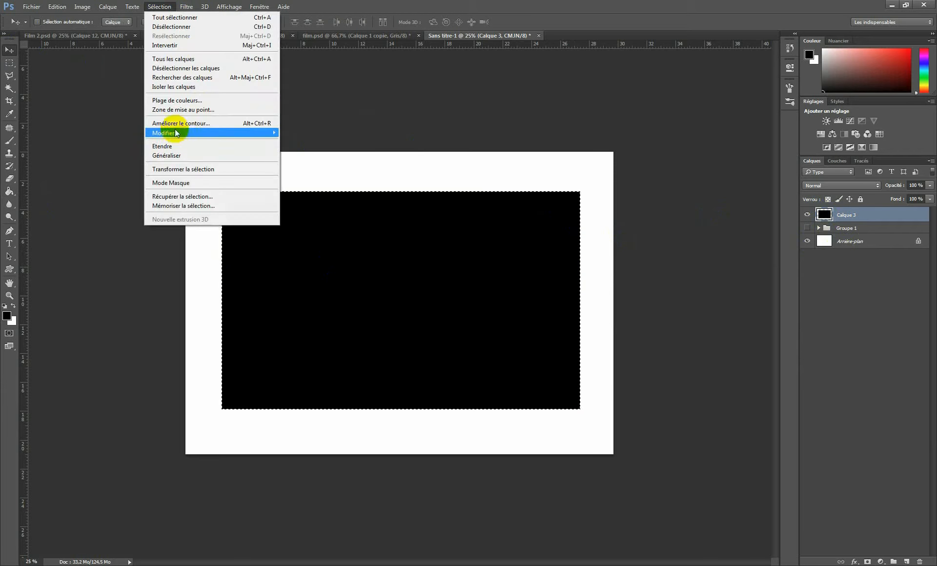
{"action": "mouse_move", "coordinate": [179, 133]}
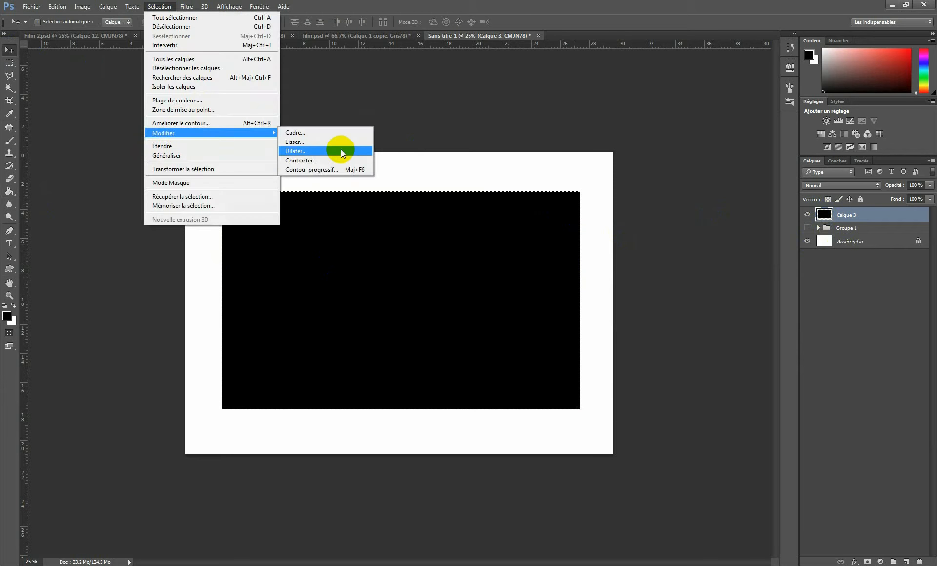
{"action": "left_click", "coordinate": [312, 161]}
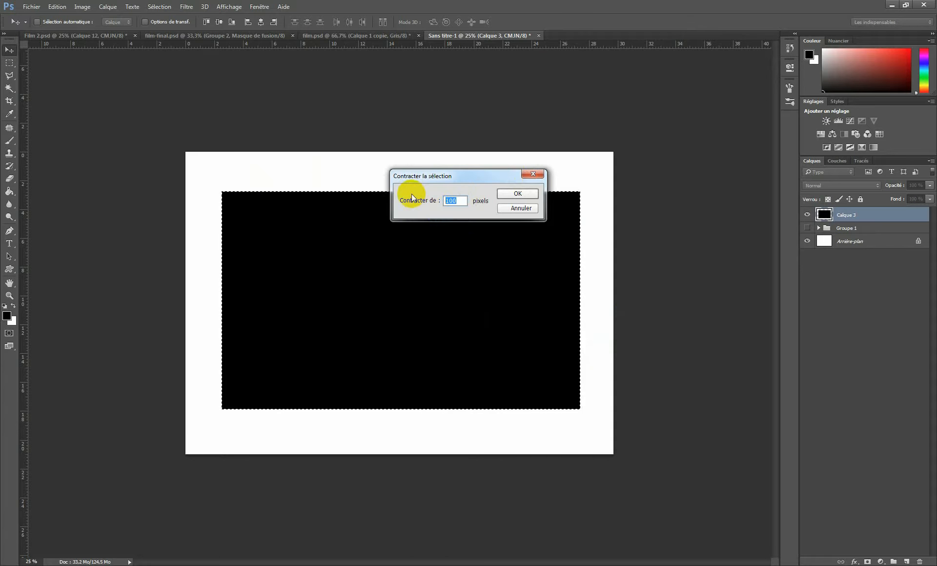
{"action": "left_click", "coordinate": [532, 195]}
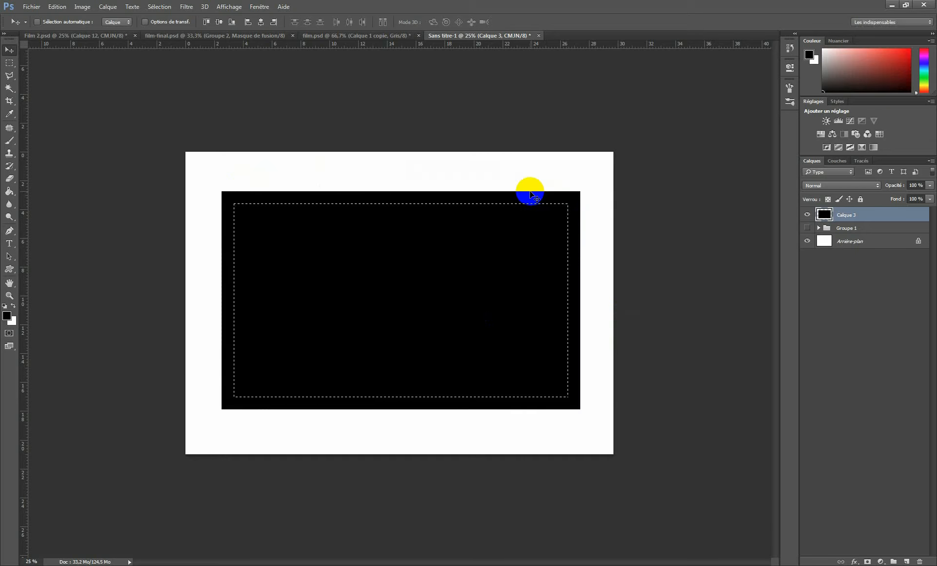
{"action": "key", "text": "ctrl+z"}
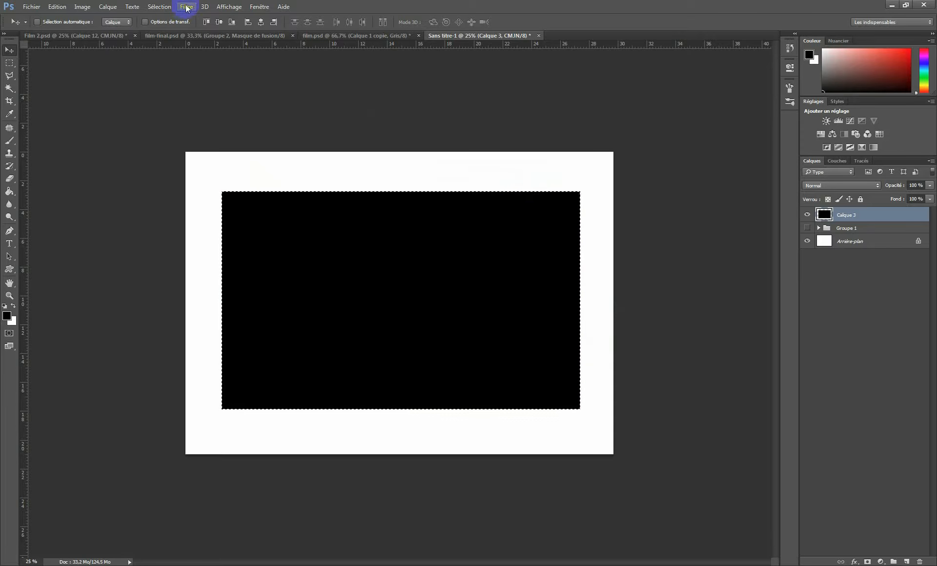
Contract the black rectangle's selection by 120 pixels.
{"action": "left_click", "coordinate": [160, 8]}
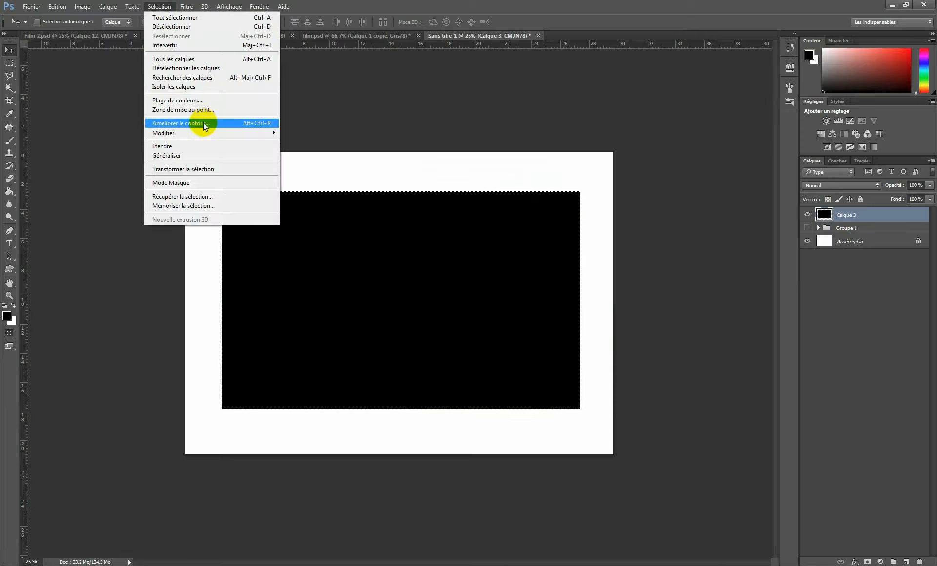
{"action": "mouse_move", "coordinate": [203, 131]}
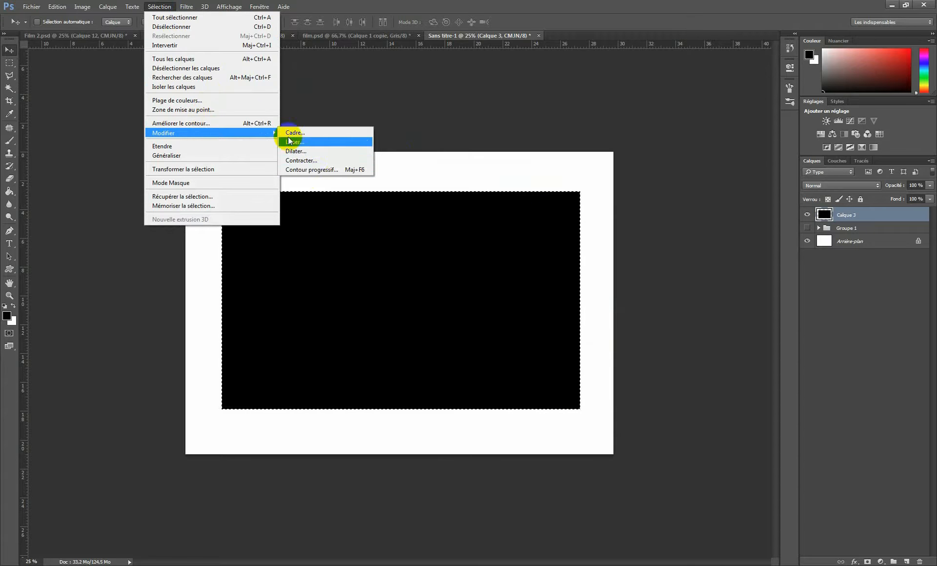
{"action": "left_click", "coordinate": [321, 161]}
{"action": "type", "text": "20"}
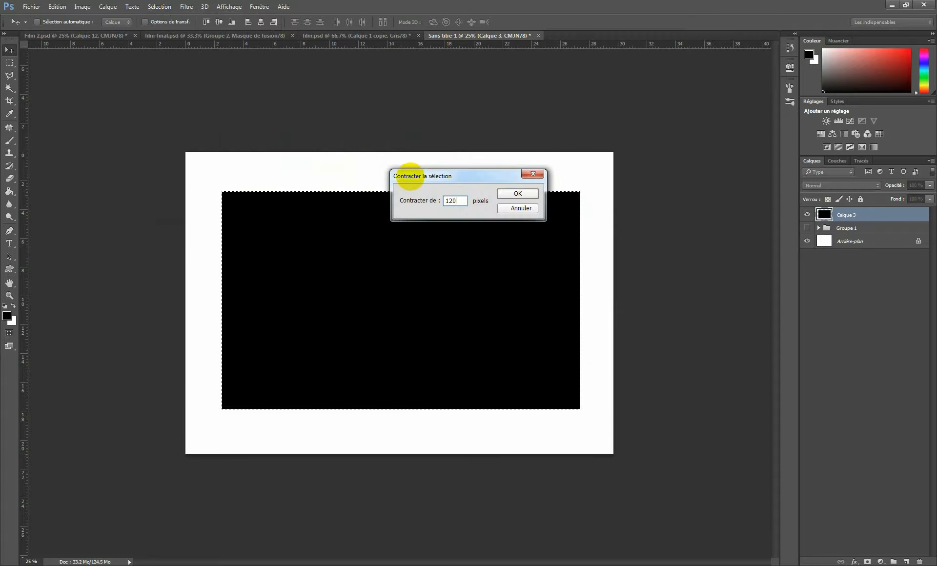
{"action": "key", "text": "Return"}
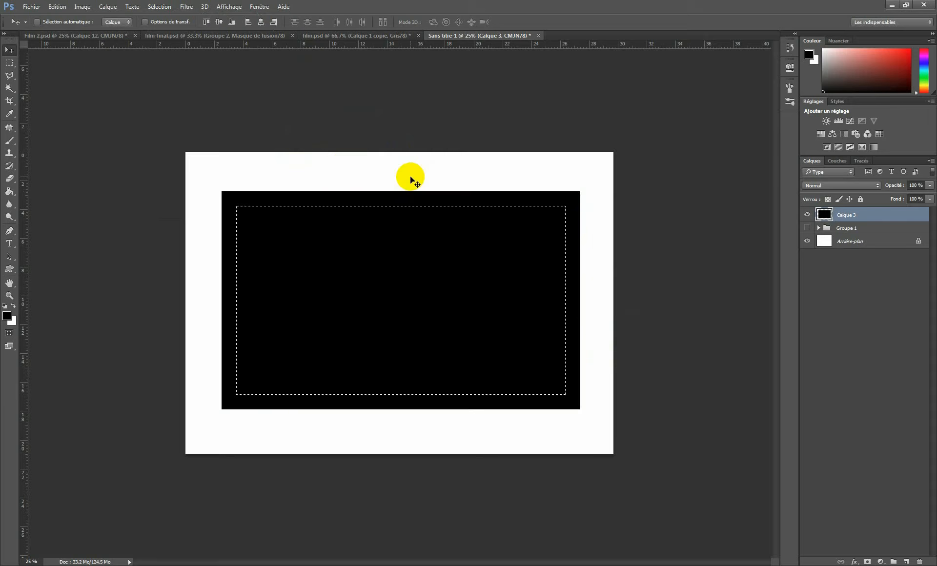
Fill the contracted selection with white on a new layer, deselect it, and add another empty layer above.
{"action": "left_click", "coordinate": [906, 562]}
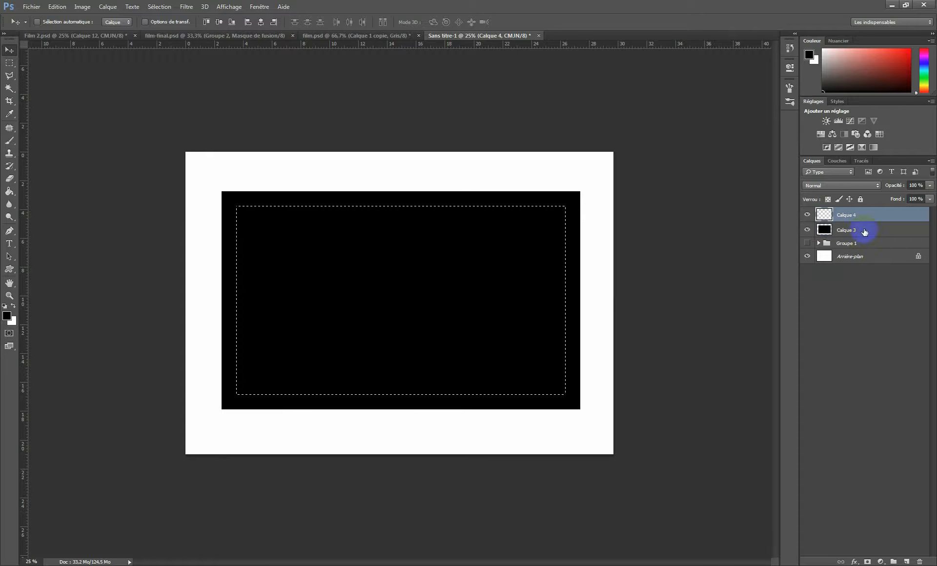
{"action": "key", "text": "ctrl+BackSpace"}
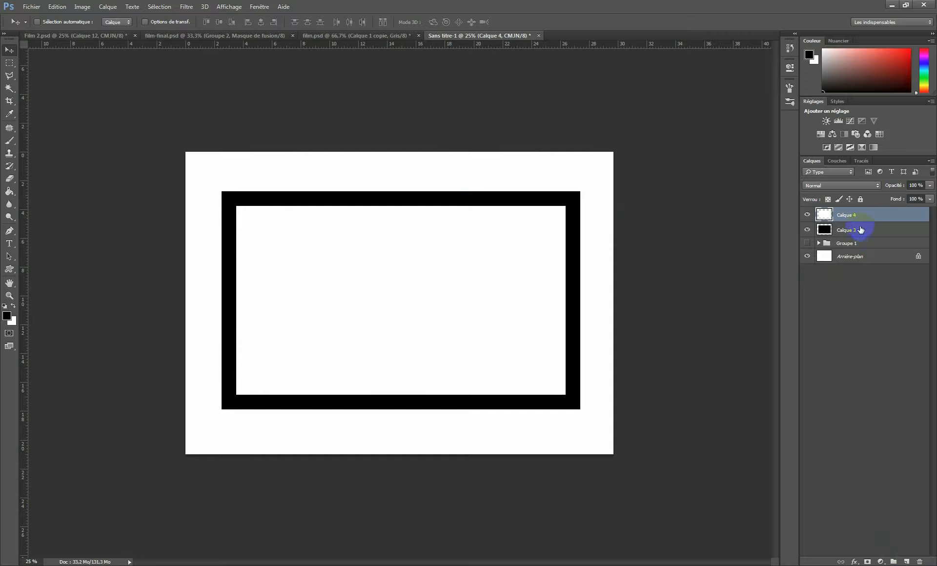
{"action": "left_click", "coordinate": [907, 562]}
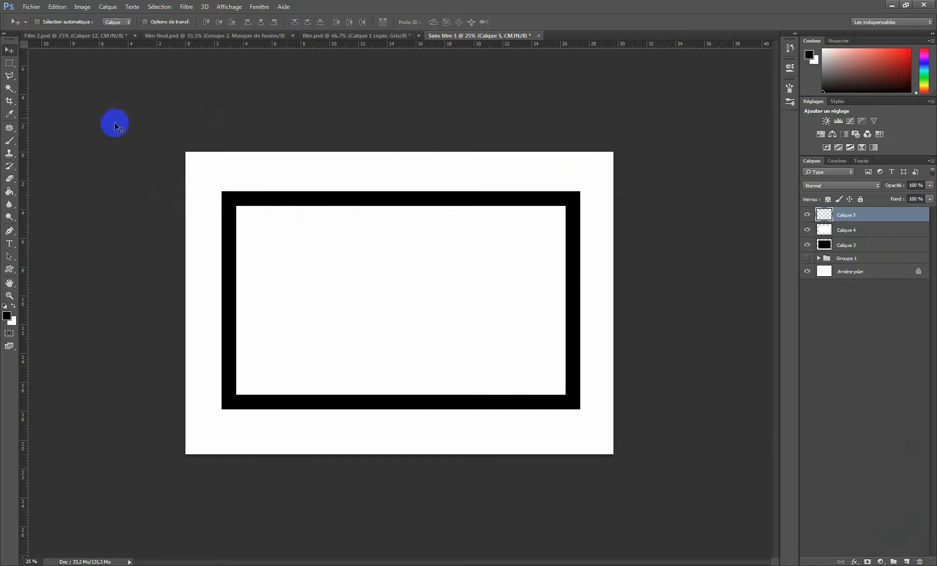
Replace the Brush tool's preset tips with the square brush set (Formes d'outil carrées).
{"action": "left_click", "coordinate": [10, 141]}
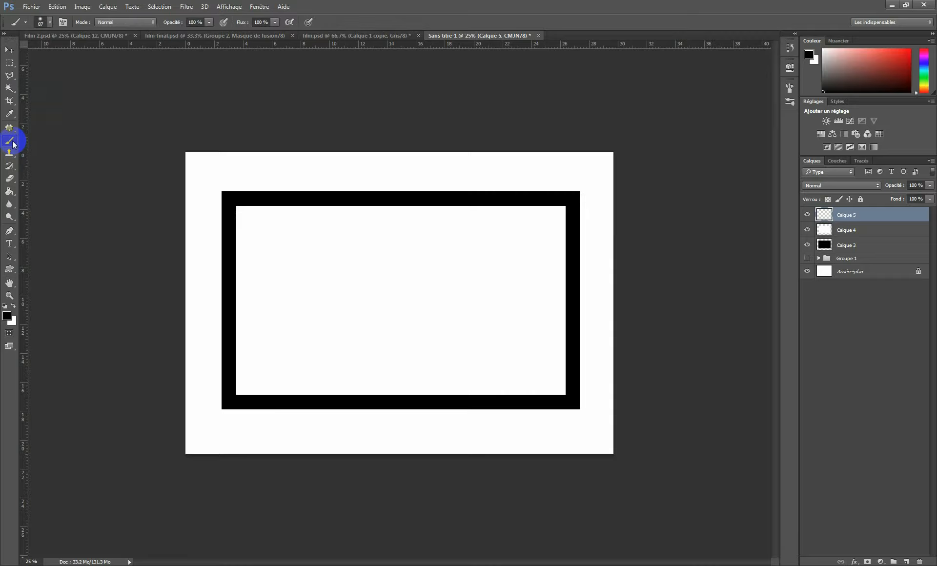
{"action": "left_click", "coordinate": [51, 21]}
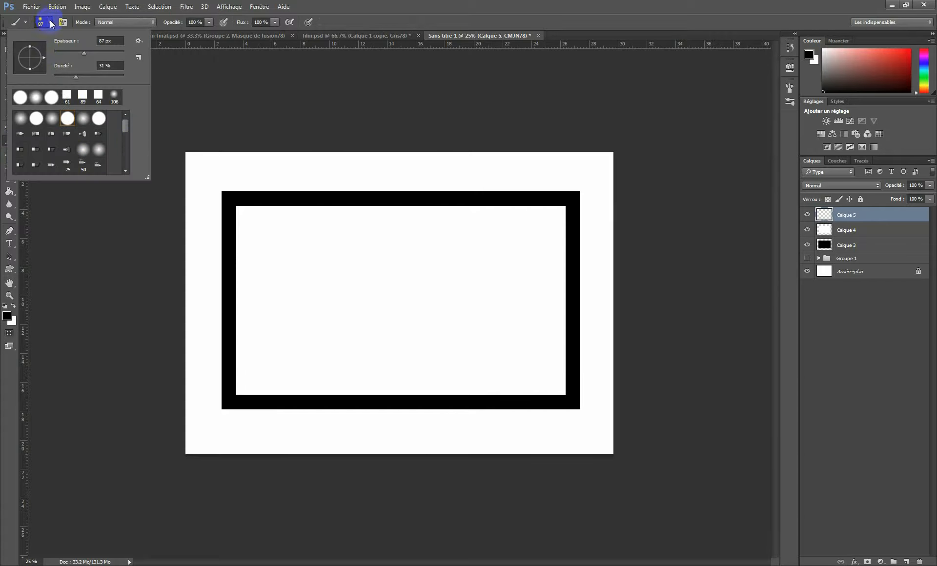
{"action": "mouse_move", "coordinate": [126, 125]}
{"action": "left_mouse_down"}
{"action": "mouse_move", "coordinate": [126, 159]}
{"action": "mouse_move", "coordinate": [48, 167]}
{"action": "mouse_move", "coordinate": [126, 147]}
{"action": "mouse_move", "coordinate": [144, 117]}
{"action": "mouse_move", "coordinate": [145, 47]}
{"action": "left_mouse_up"}
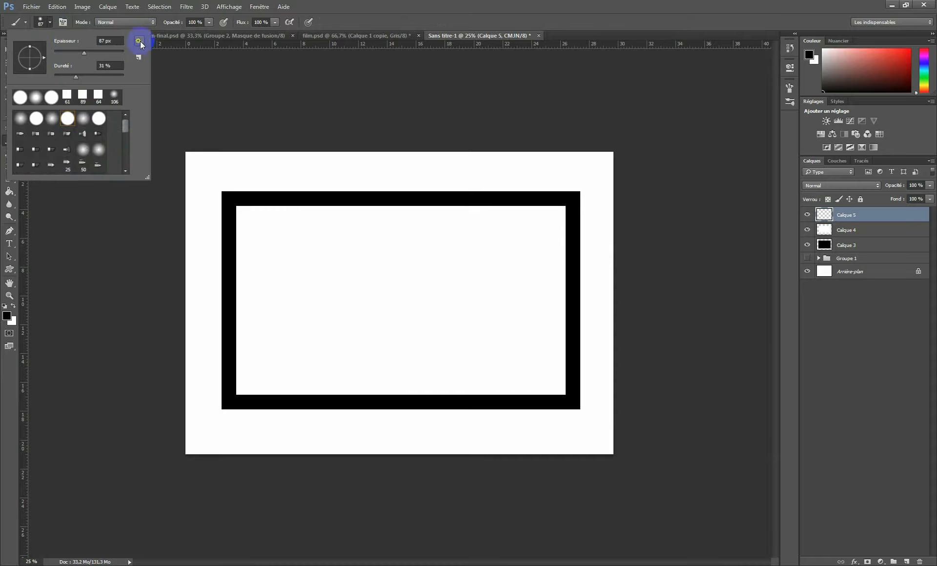
{"action": "left_click", "coordinate": [139, 42]}
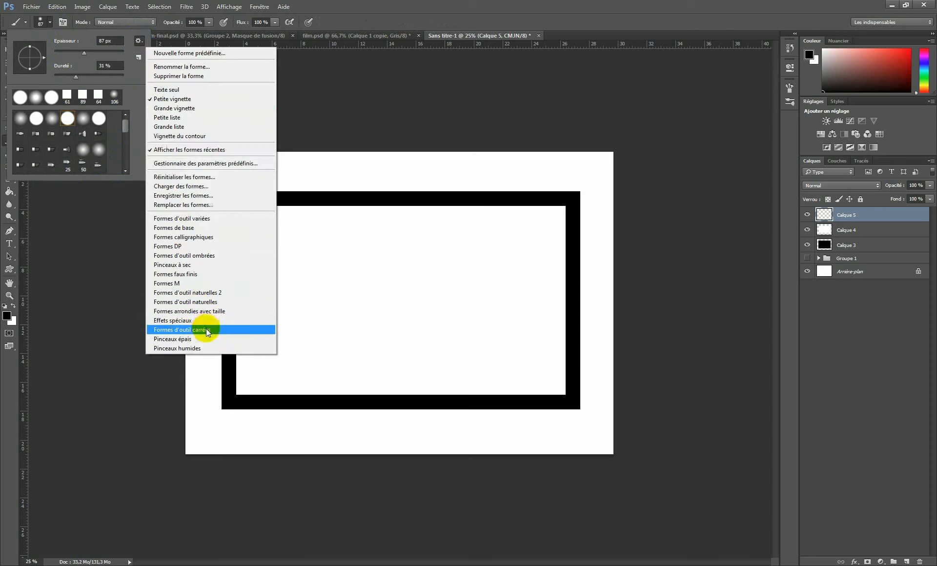
{"action": "left_click", "coordinate": [189, 330]}
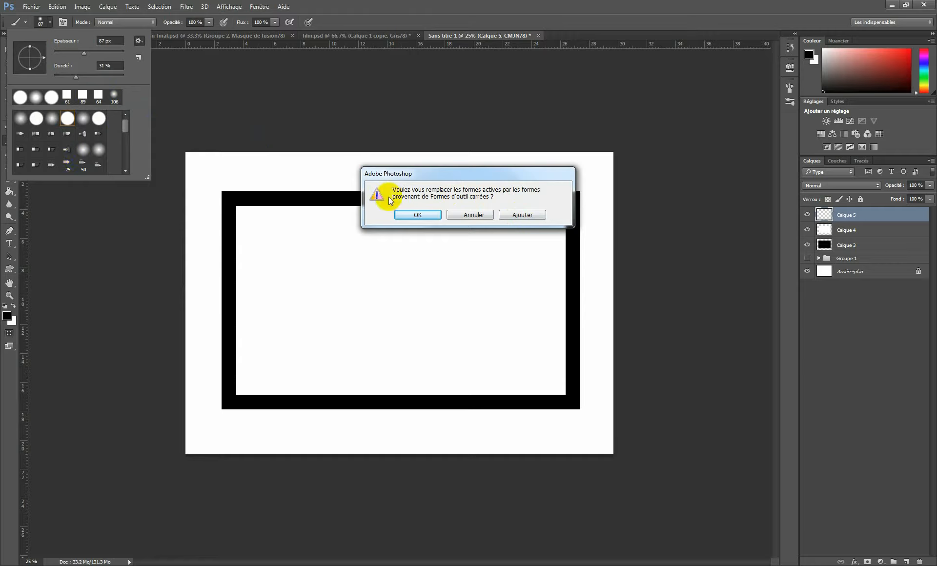
{"action": "left_click", "coordinate": [416, 214]}
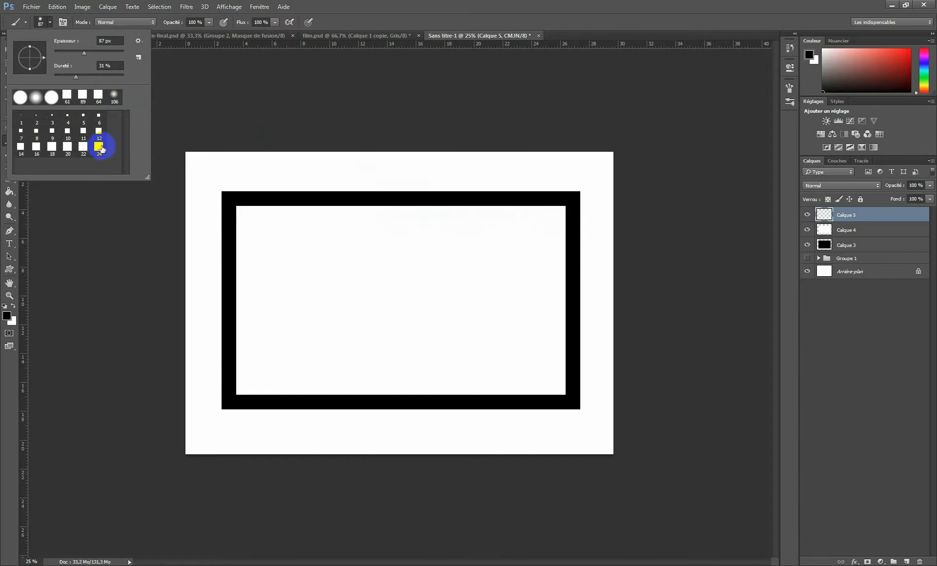
Choose the 24 px square brush tip and enlarge it to 64 px.
{"action": "left_click", "coordinate": [99, 147]}
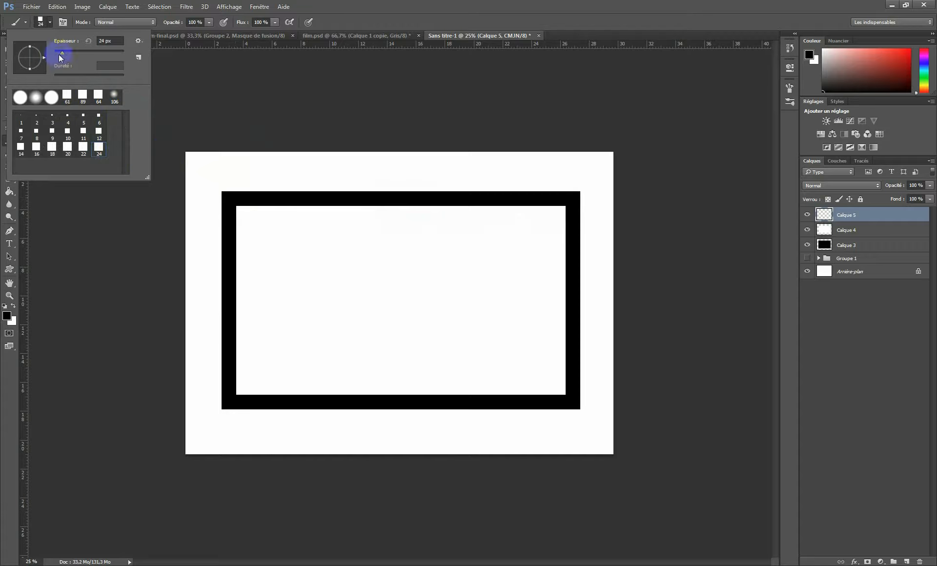
{"action": "left_click_drag", "start_coordinate": [63, 55], "coordinate": [69, 54]}
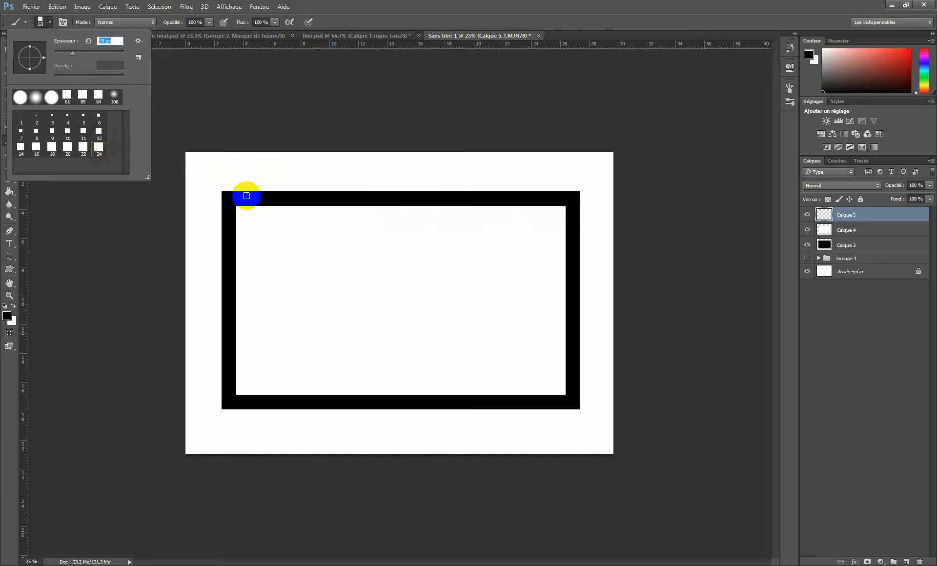
{"action": "left_click_drag", "start_coordinate": [72, 49], "coordinate": [76, 52]}
{"action": "left_click", "coordinate": [340, 20]}
Set the square brush's spacing (Pas) to 47% in the brush tip settings.
{"action": "left_click", "coordinate": [63, 22]}
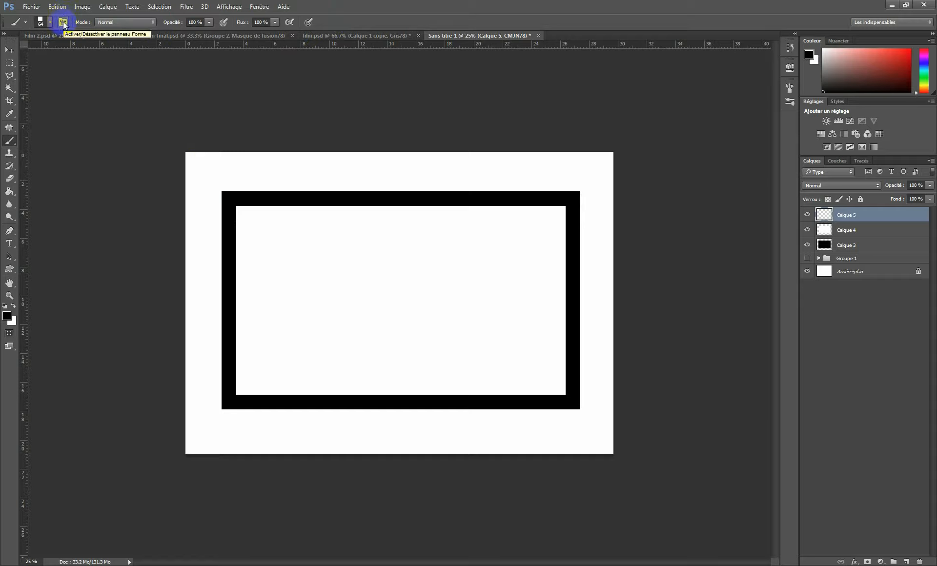
{"action": "left_click", "coordinate": [63, 24]}
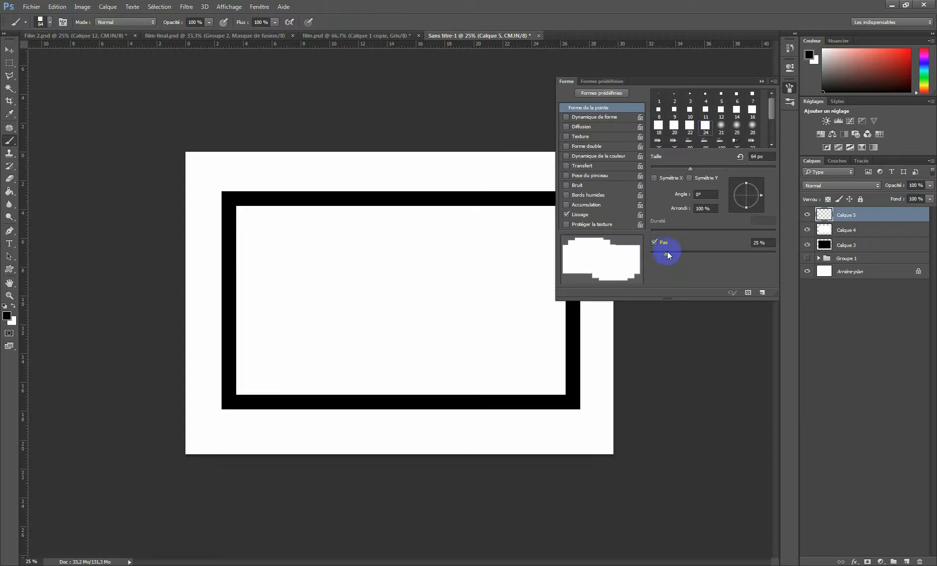
{"action": "left_click_drag", "start_coordinate": [666, 255], "coordinate": [679, 255]}
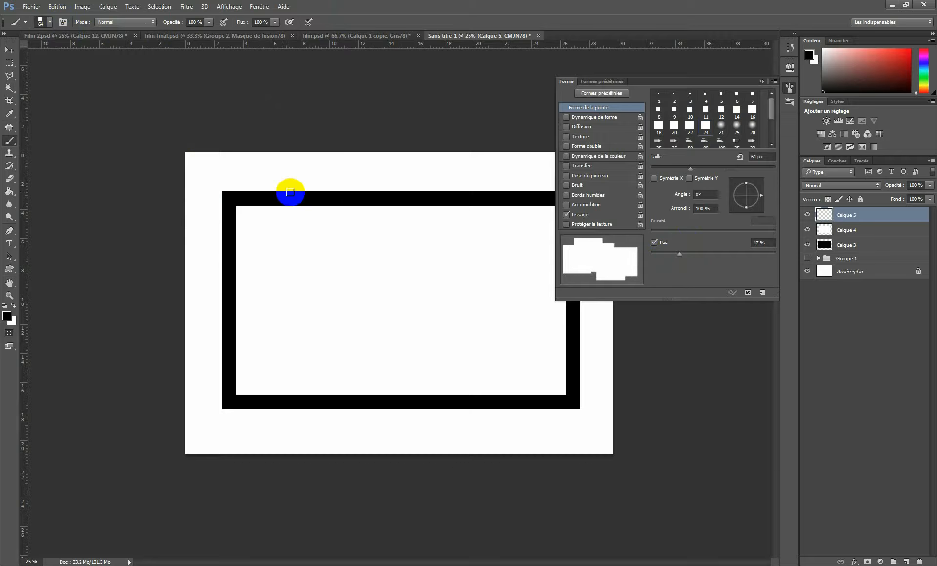
Make white the foreground colour, try a brush stroke along the frame's top bar, and undo it.
{"action": "mouse_move", "coordinate": [227, 195]}
{"action": "left_mouse_down"}
{"action": "mouse_move", "coordinate": [251, 198]}
{"action": "mouse_move", "coordinate": [237, 201]}
{"action": "left_mouse_up"}
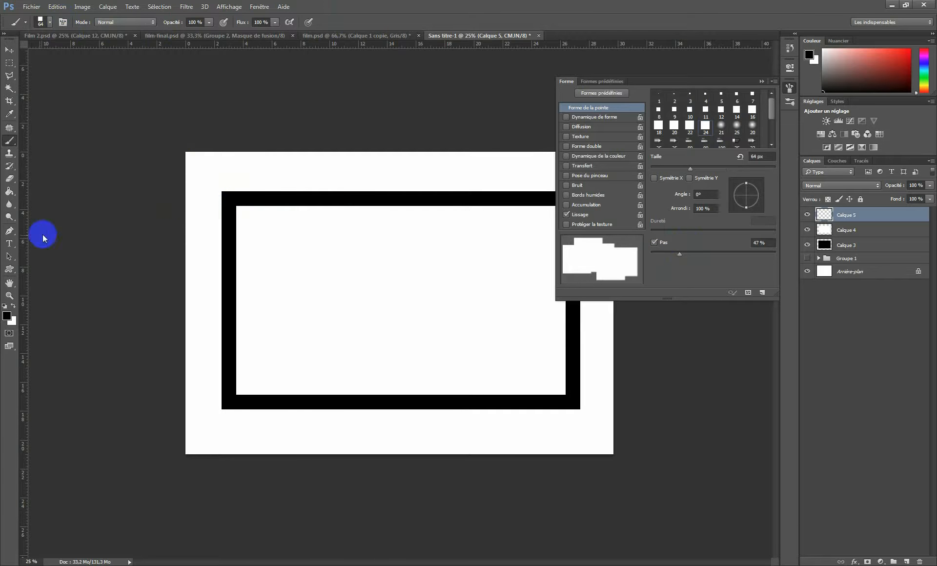
{"action": "left_click", "coordinate": [13, 306]}
{"action": "left_click_drag", "start_coordinate": [216, 206], "coordinate": [300, 201]}
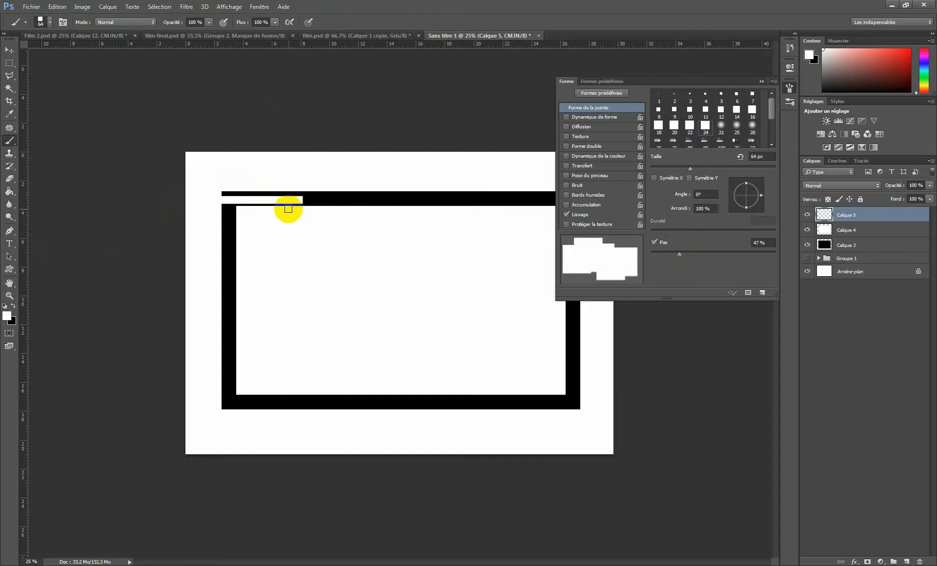
{"action": "key", "text": "ctrl+z"}
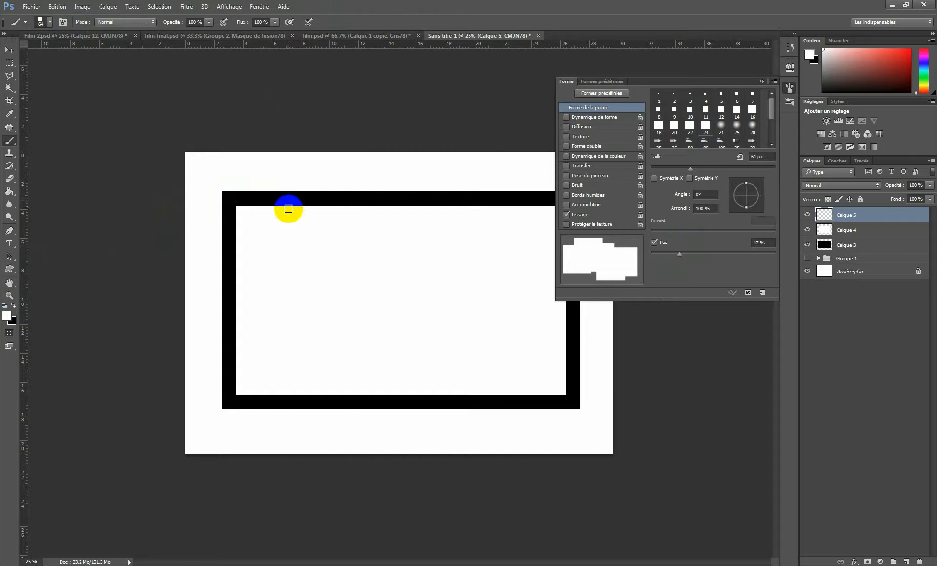
Set the square brush's spacing (Pas) to 198% and close the brush settings.
{"action": "left_click_drag", "start_coordinate": [681, 255], "coordinate": [744, 254]}
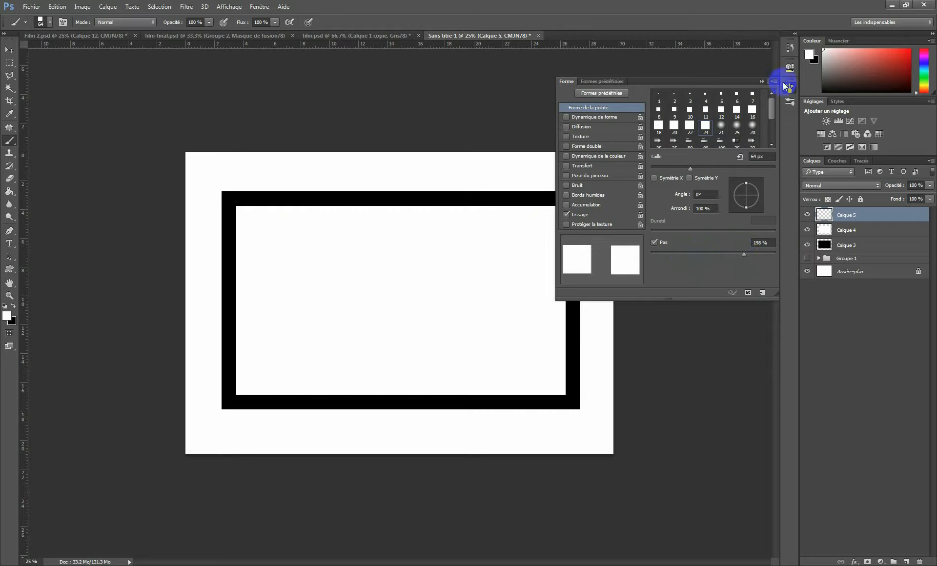
{"action": "left_click", "coordinate": [756, 246]}
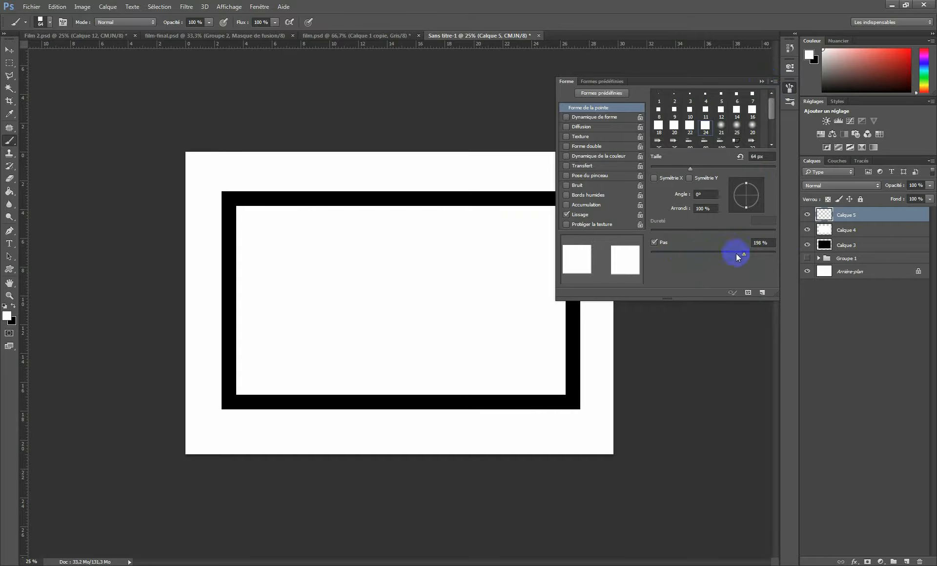
{"action": "left_click", "coordinate": [763, 80]}
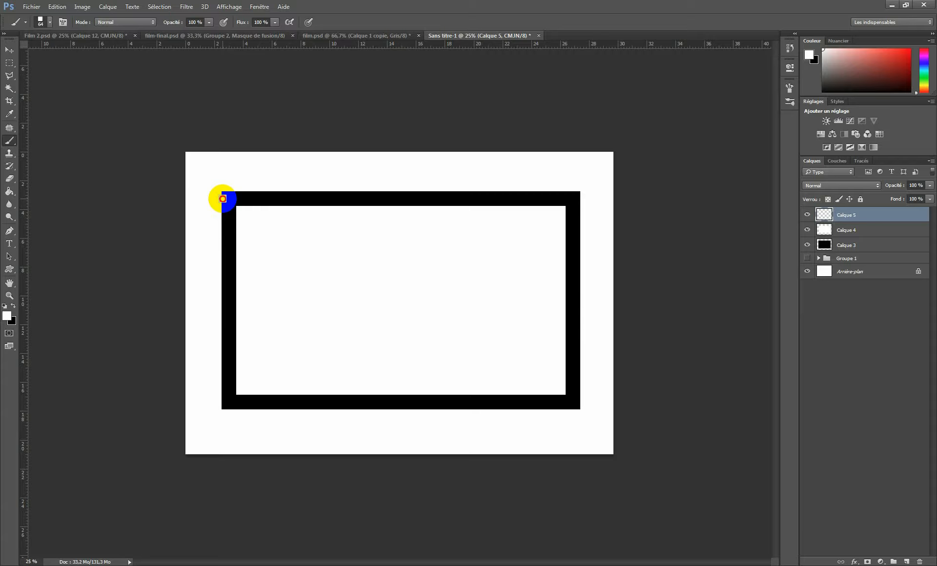
Paint a straight row of white perforation squares across the frame's top bar.
{"action": "left_click_drag", "start_coordinate": [223, 199], "coordinate": [588, 199]}
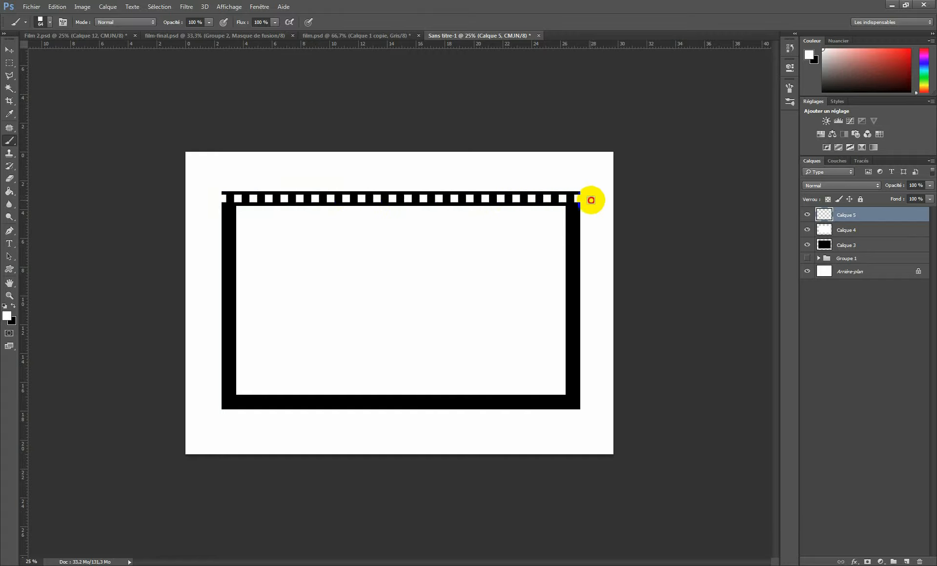
{"action": "left_click", "coordinate": [664, 363]}
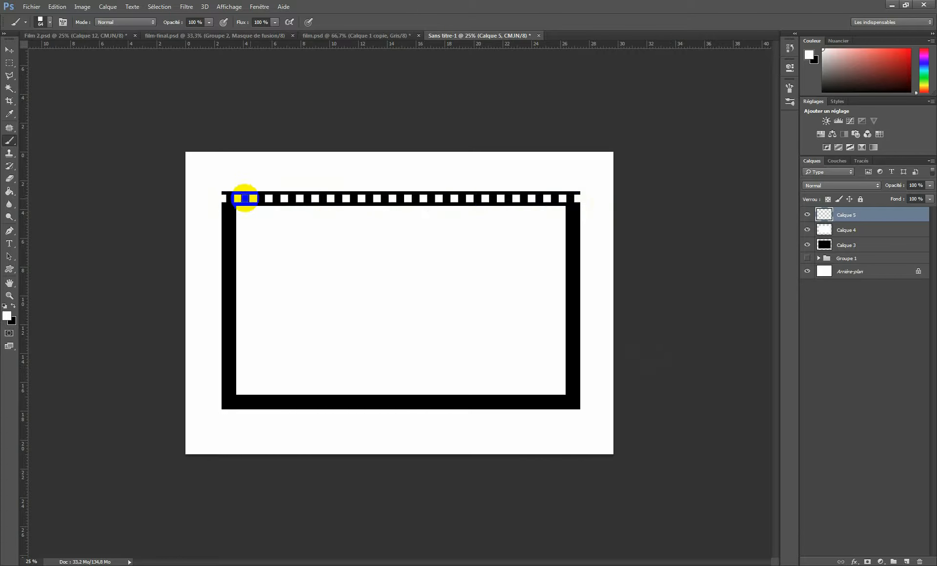
{"action": "left_click", "coordinate": [579, 199]}
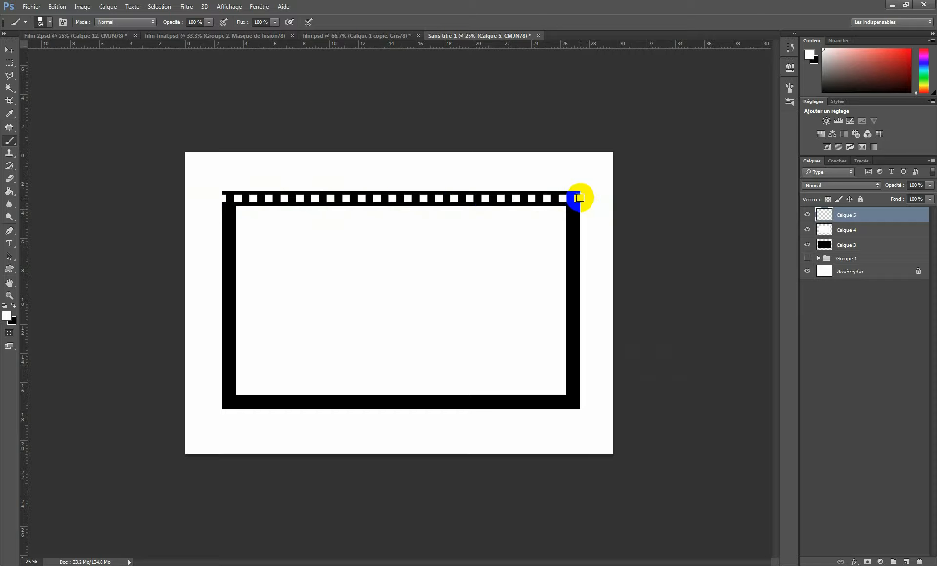
{"action": "mouse_move", "coordinate": [580, 198]}
{"action": "left_mouse_down"}
{"action": "mouse_move", "coordinate": [227, 201]}
{"action": "mouse_move", "coordinate": [586, 198]}
{"action": "left_mouse_up"}
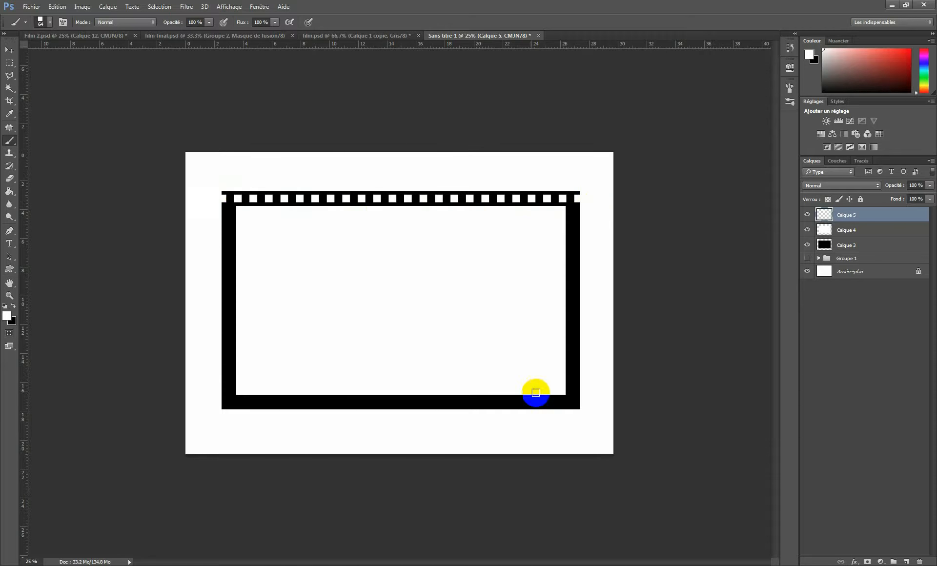
Try to paint a matching straight row of white squares across the frame's bottom bar.
{"action": "left_click", "coordinate": [500, 375], "text": "ctrl"}
{"action": "left_click", "coordinate": [482, 384], "text": "ctrl"}
{"action": "left_click_drag", "start_coordinate": [490, 363], "coordinate": [533, 202]}
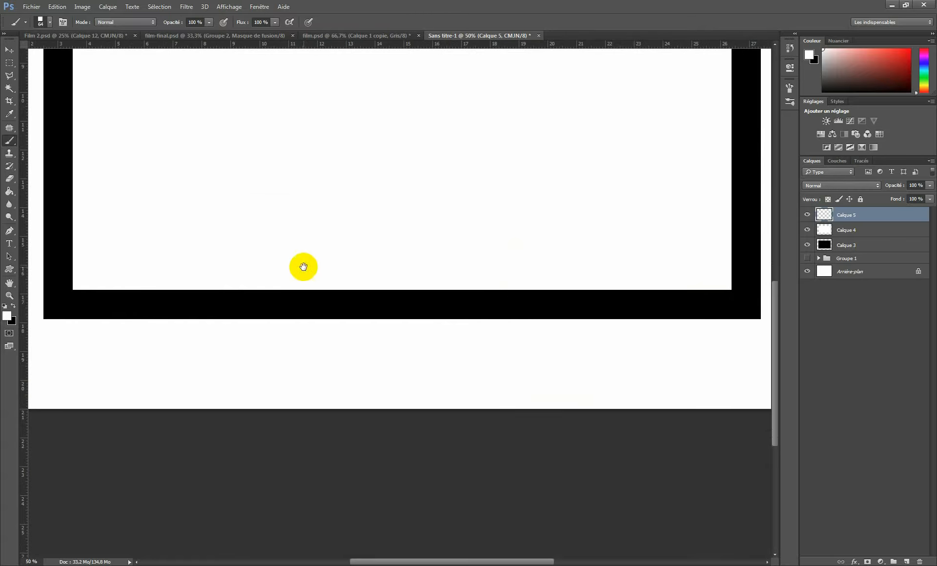
{"action": "left_click_drag", "start_coordinate": [35, 305], "coordinate": [40, 303]}
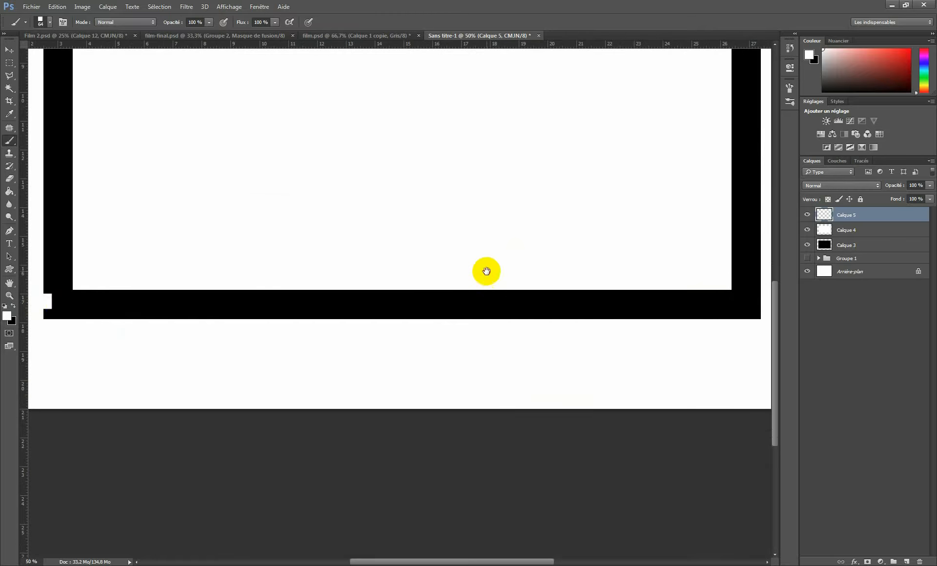
{"action": "left_click_drag", "start_coordinate": [485, 270], "coordinate": [311, 277]}
{"action": "left_click", "coordinate": [580, 313]}
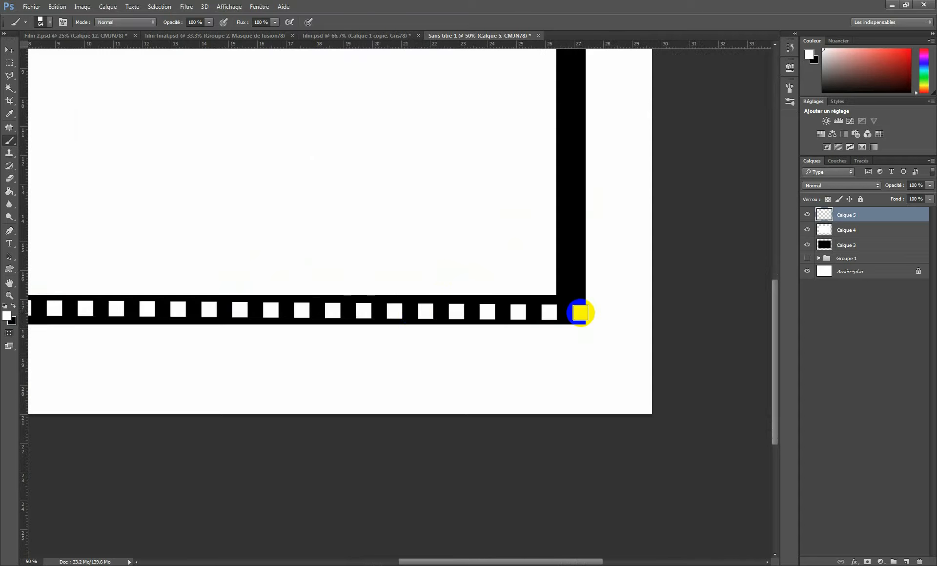
{"action": "left_click", "coordinate": [412, 312], "text": "ctrl+alt"}
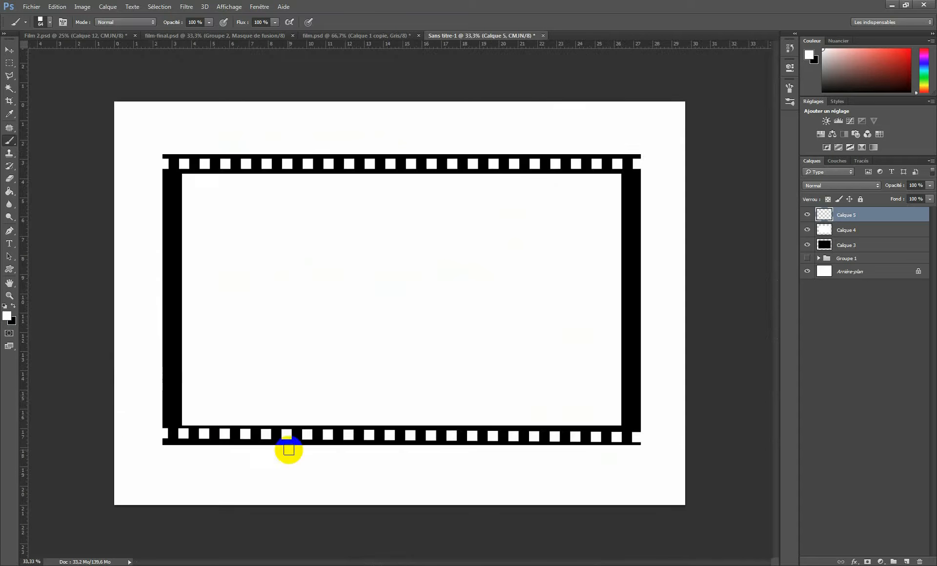
{"action": "mouse_move", "coordinate": [288, 440]}
{"action": "left_mouse_down"}
{"action": "mouse_move", "coordinate": [616, 437]}
{"action": "mouse_move", "coordinate": [206, 431]}
{"action": "mouse_move", "coordinate": [611, 435]}
{"action": "left_mouse_up"}
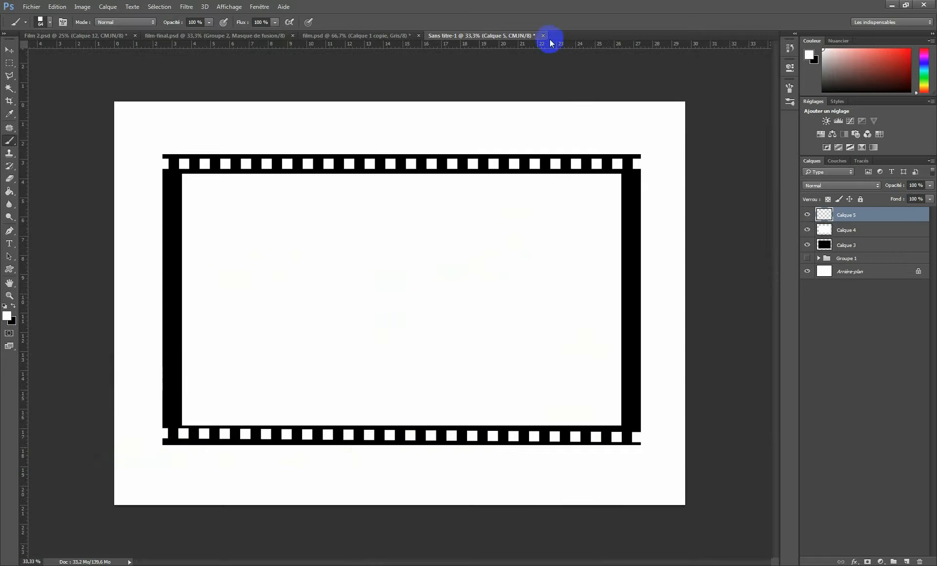
Place horizontal guides along the upper edges of both perforation rows, and undo the guides and both painted rows.
{"action": "left_click_drag", "start_coordinate": [553, 46], "coordinate": [575, 158]}
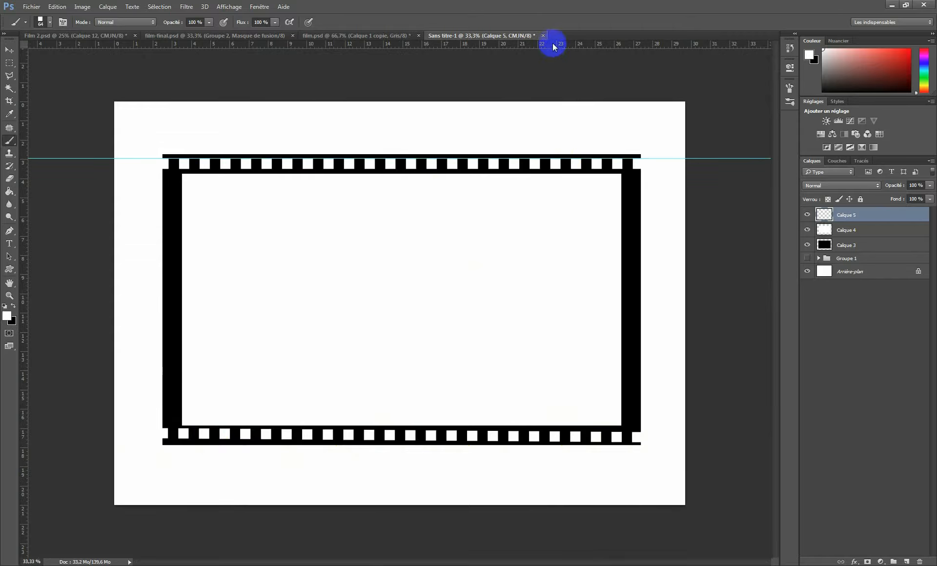
{"action": "left_click_drag", "start_coordinate": [553, 47], "coordinate": [604, 430]}
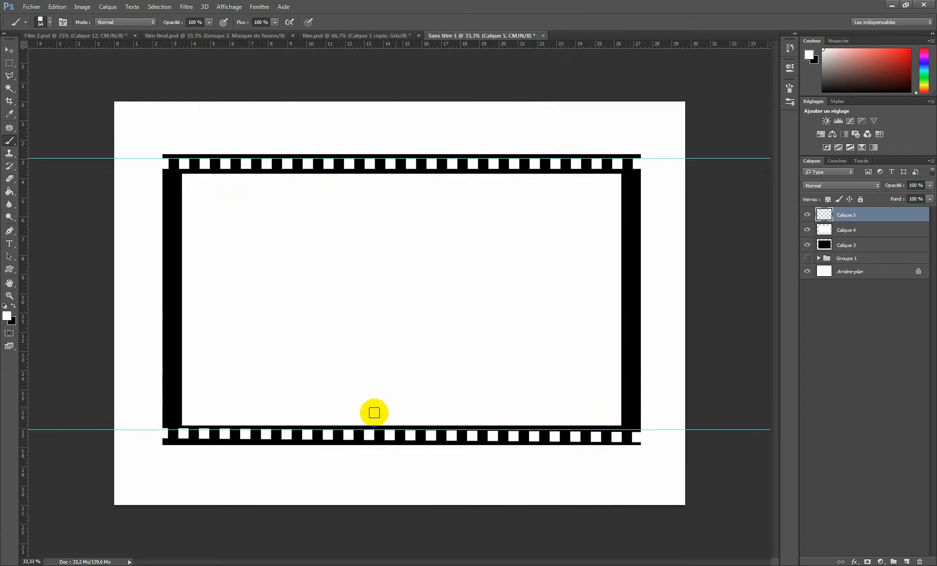
{"action": "key", "text": "ctrl+alt+z"}
{"action": "key", "text": "ctrl+alt+z"}
{"action": "key", "text": "ctrl+alt+z"}
{"action": "key", "text": "ctrl+alt+z"}
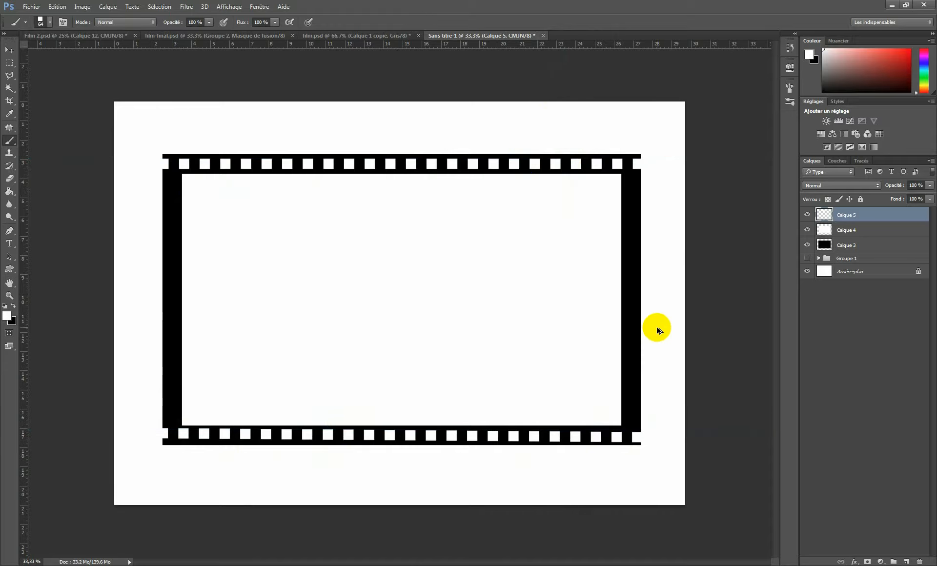
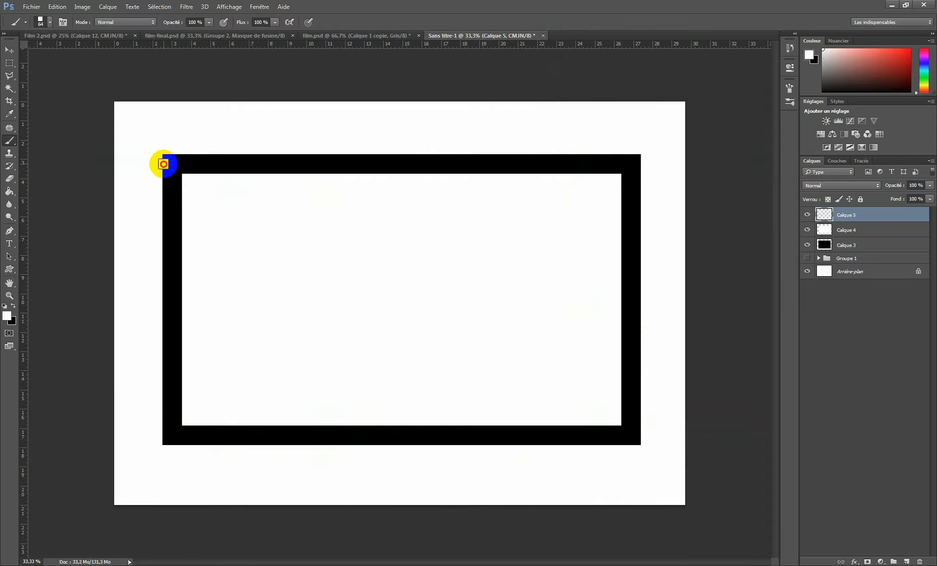
Paint a straight row of white squares across the frame's top bar and duplicate its layer onto the bottom bar.
{"action": "mouse_move", "coordinate": [163, 164]}
{"action": "left_mouse_down"}
{"action": "mouse_move", "coordinate": [513, 173]}
{"action": "mouse_move", "coordinate": [652, 162]}
{"action": "left_mouse_up"}
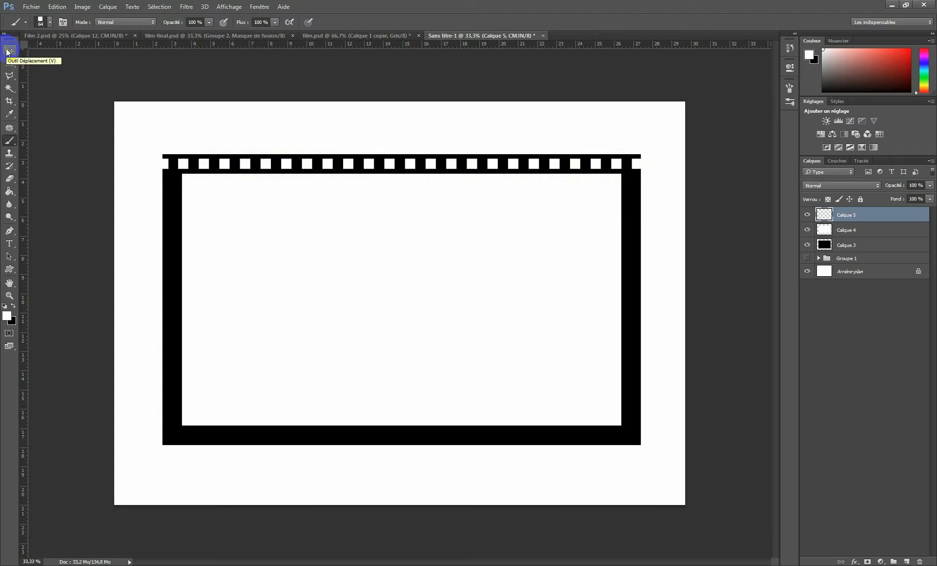
{"action": "left_click", "coordinate": [8, 50]}
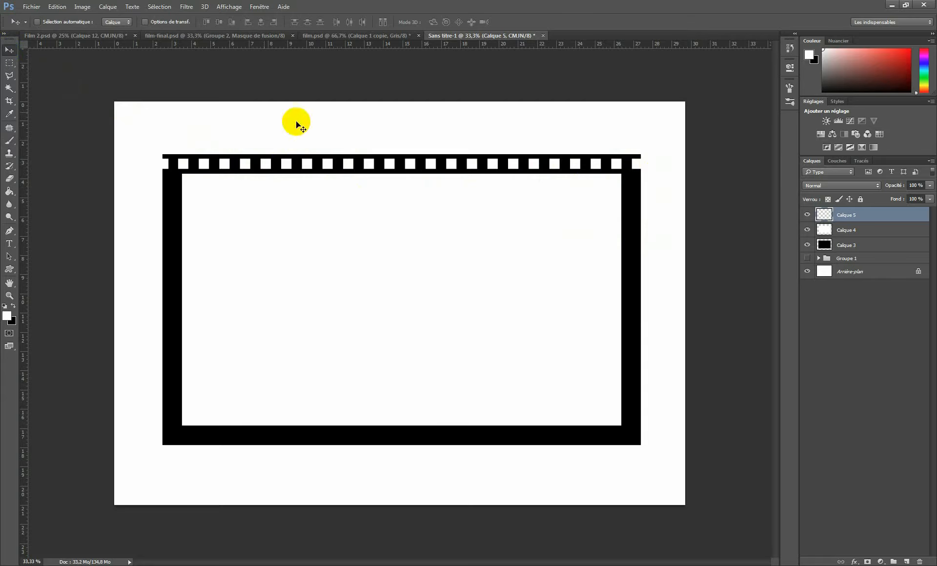
{"action": "left_click", "coordinate": [10, 51]}
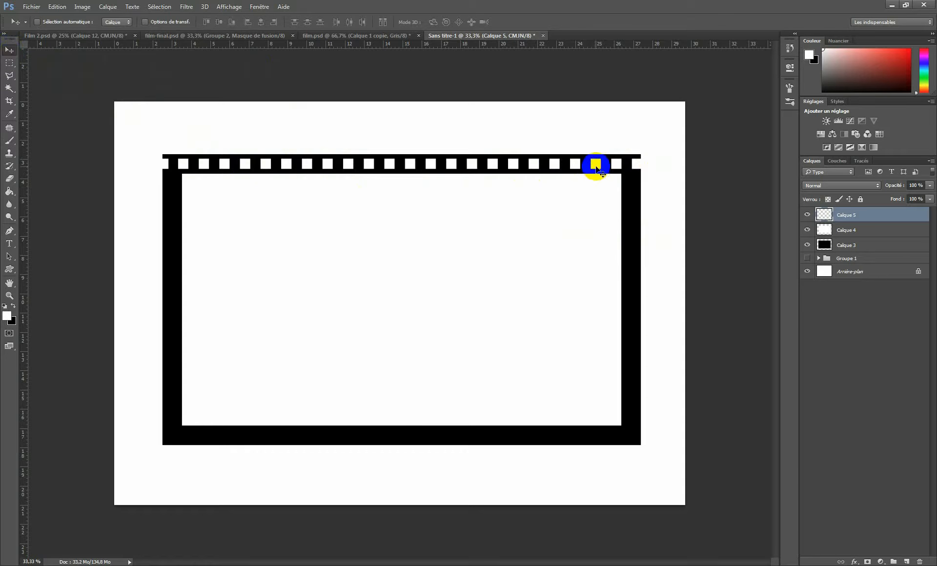
{"action": "left_click_drag", "start_coordinate": [597, 167], "coordinate": [604, 433]}
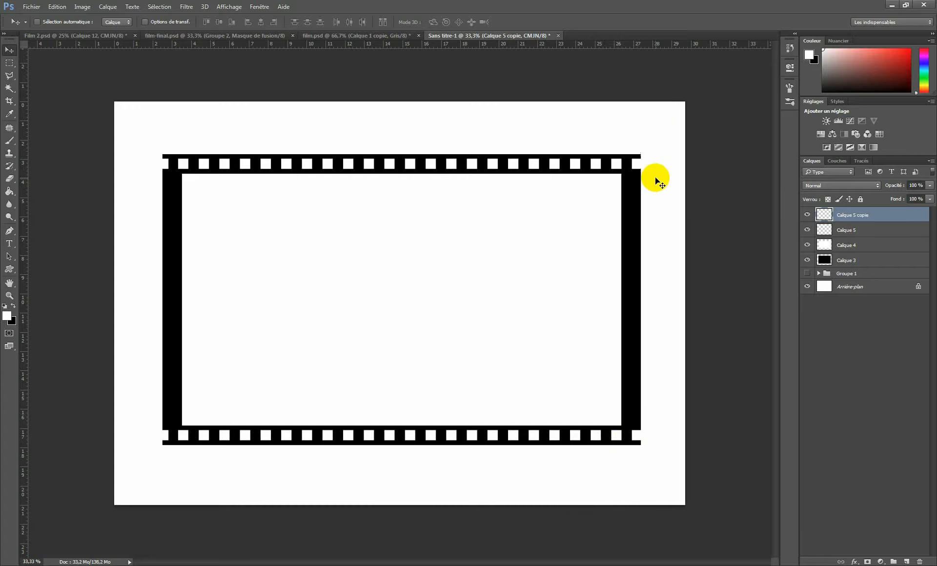
Group the two perforation layers, the white interior and the black frame, Calque 3 through Calque 5 copie.
{"action": "left_click", "coordinate": [861, 260]}
{"action": "left_click", "coordinate": [863, 215], "text": "shift"}
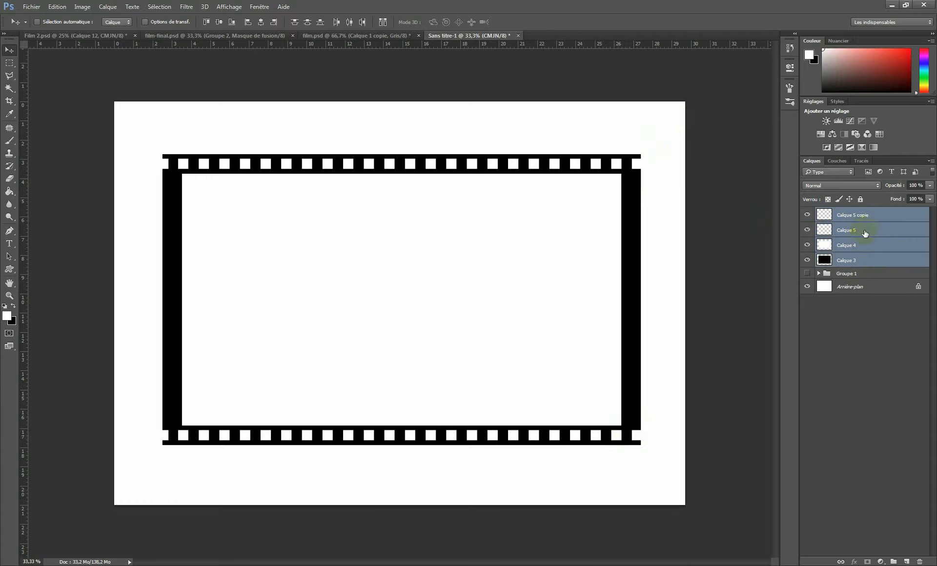
{"action": "key", "text": "ctrl+g"}
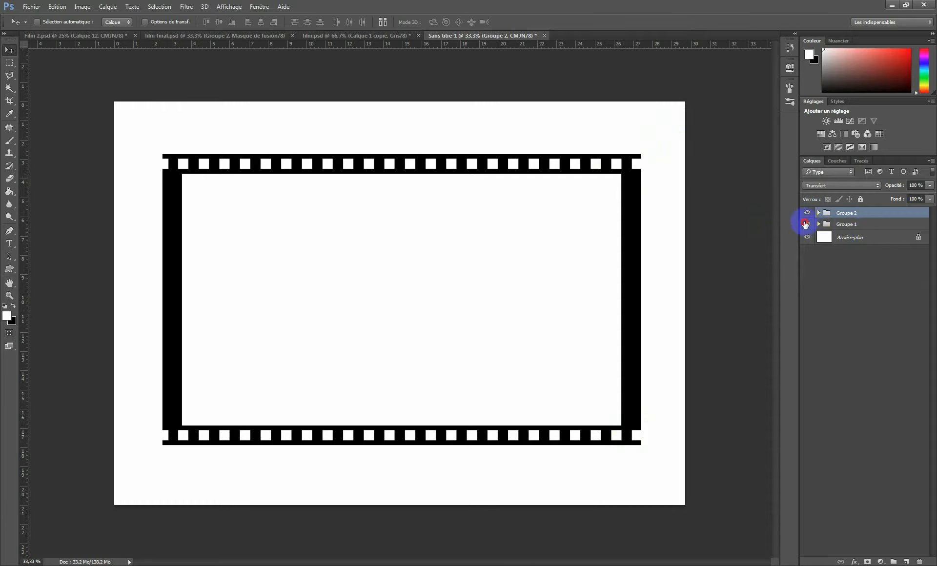
Show the car group, place it above the film-frame group, and shift the car slightly down inside the frame.
{"action": "left_click", "coordinate": [848, 225]}
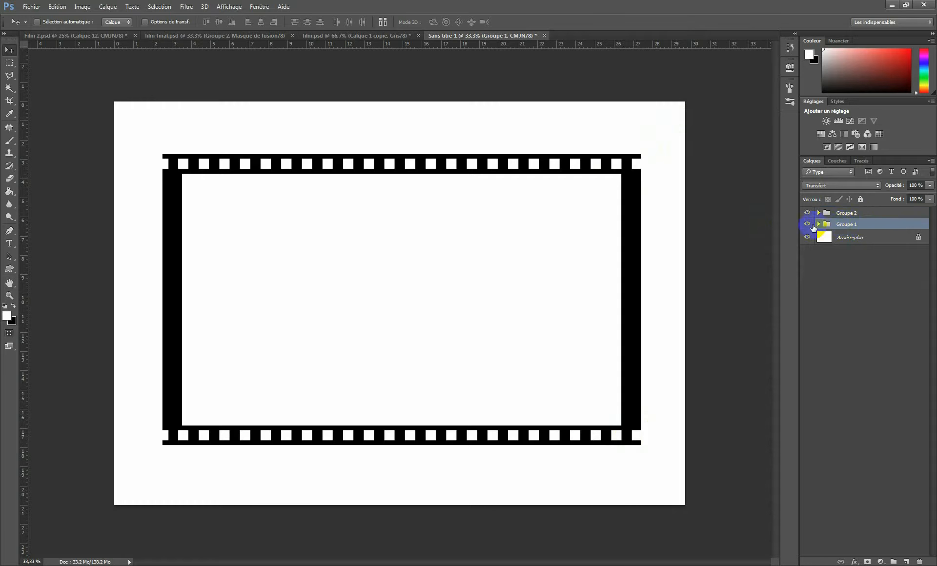
{"action": "left_click", "coordinate": [845, 213], "text": "shift"}
{"action": "left_click_drag", "start_coordinate": [846, 207], "coordinate": [847, 210]}
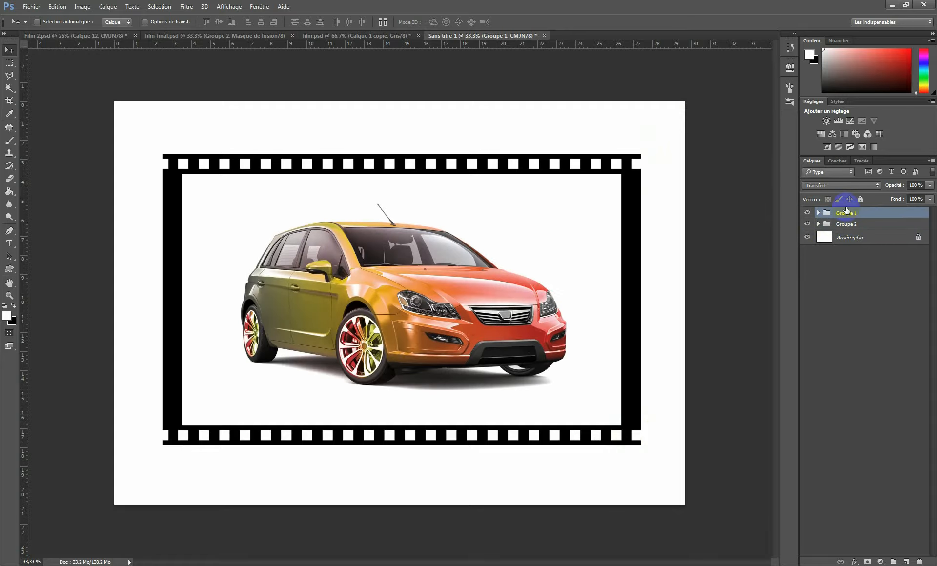
{"action": "left_click", "coordinate": [442, 318]}
{"action": "left_click_drag", "start_coordinate": [500, 300], "coordinate": [501, 308]}
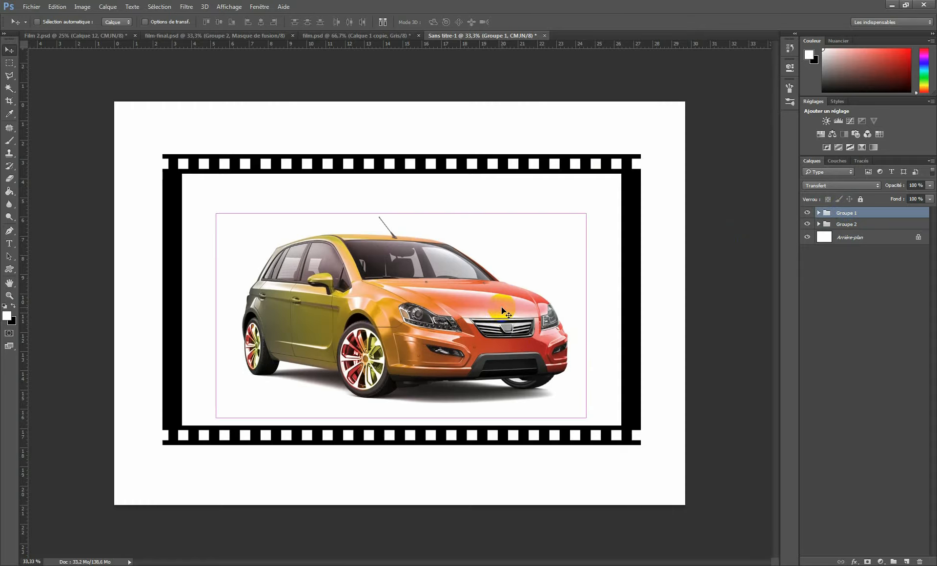
{"action": "key", "text": "ctrl+t"}
{"action": "left_click_drag", "start_coordinate": [216, 213], "coordinate": [184, 168]}
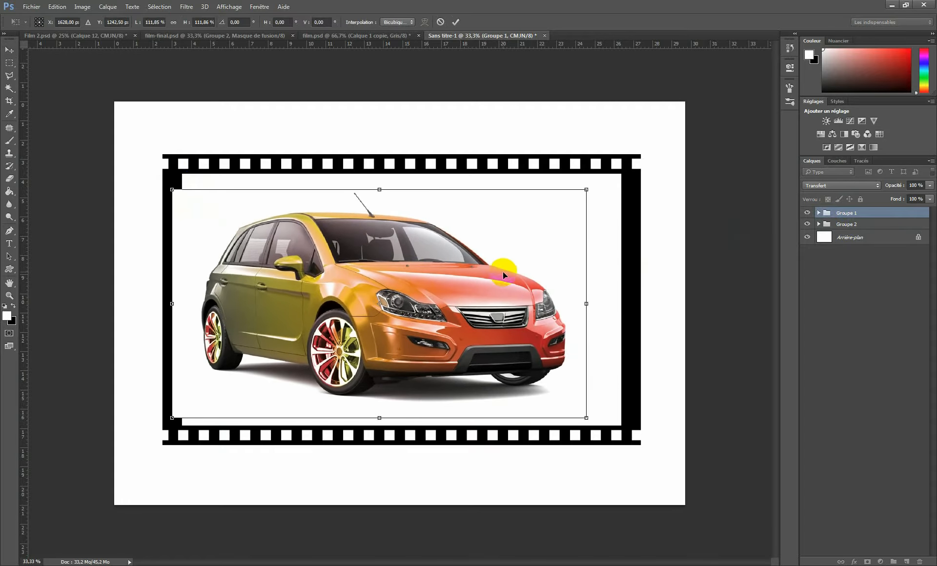
{"action": "left_click_drag", "start_coordinate": [510, 278], "coordinate": [526, 311]}
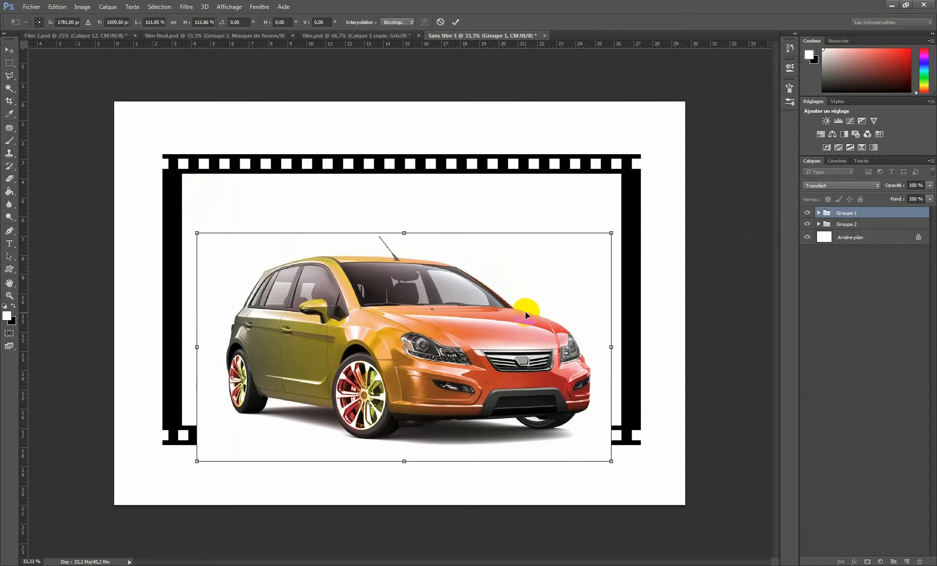
Check the tilted car and frame composition in film-final.psd, and return to the Sans titre-1 document.
{"action": "left_click", "coordinate": [184, 37]}
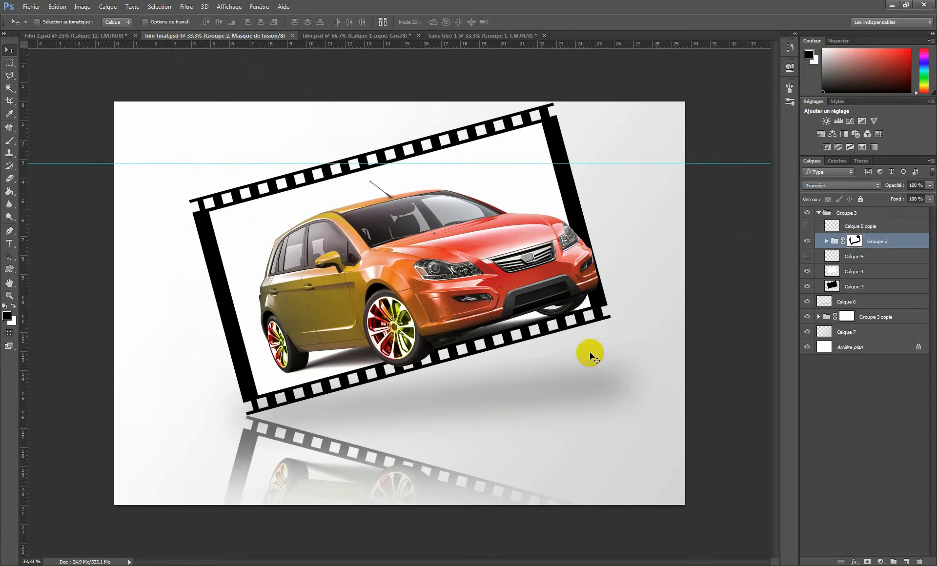
{"action": "left_click", "coordinate": [434, 36]}
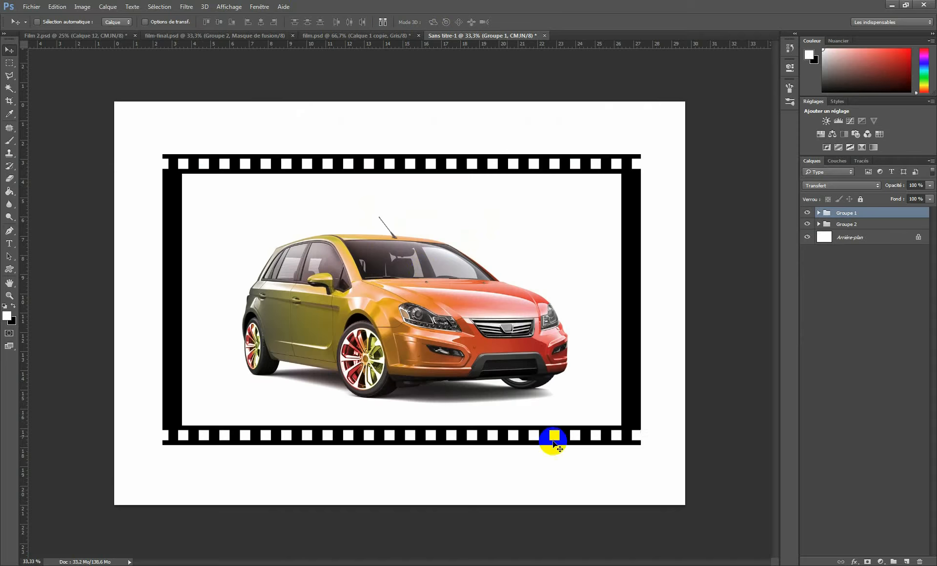
Enlarge the car group to about 118 % and move it down so its lower part overlaps the frame's bottom bar.
{"action": "key", "text": "ctrl+t"}
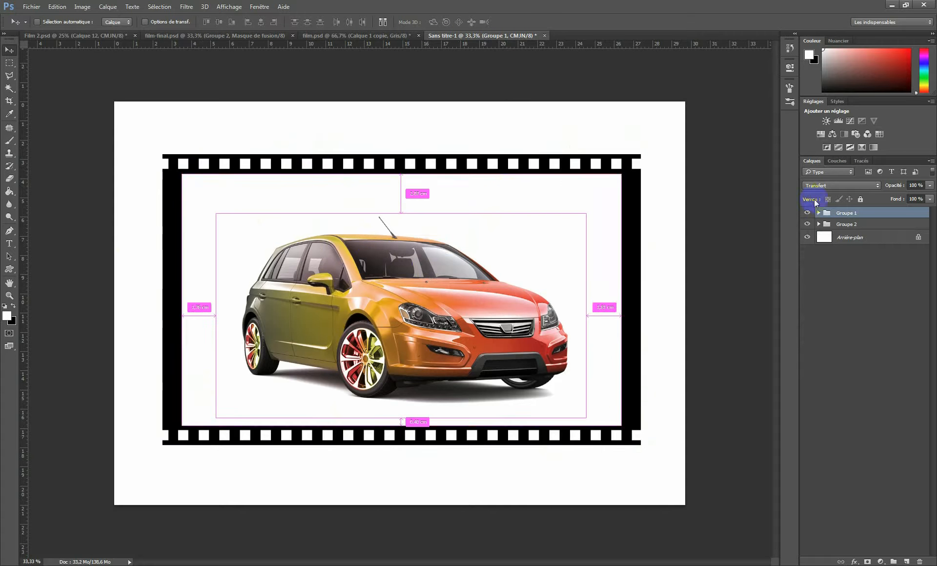
{"action": "left_click_drag", "start_coordinate": [217, 211], "coordinate": [161, 153]}
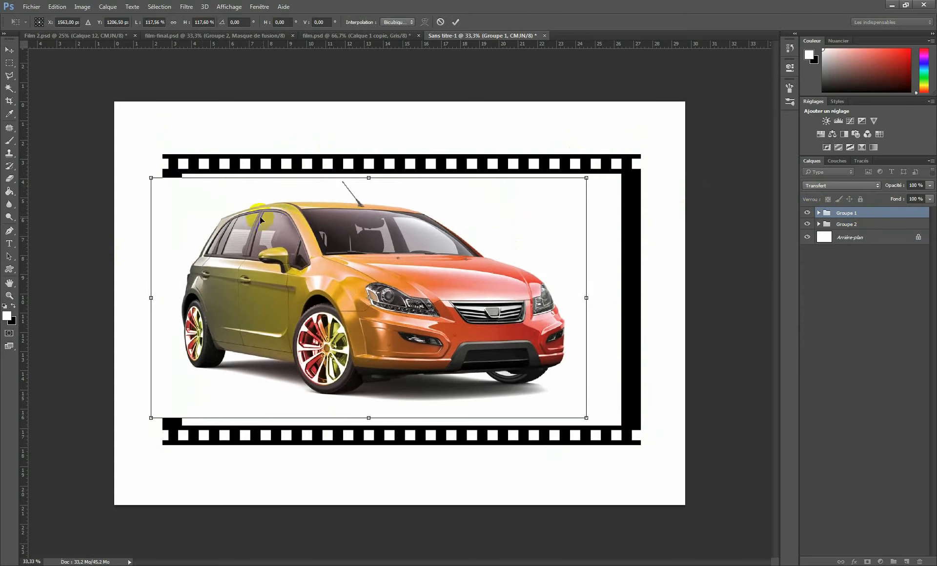
{"action": "key", "text": "Return"}
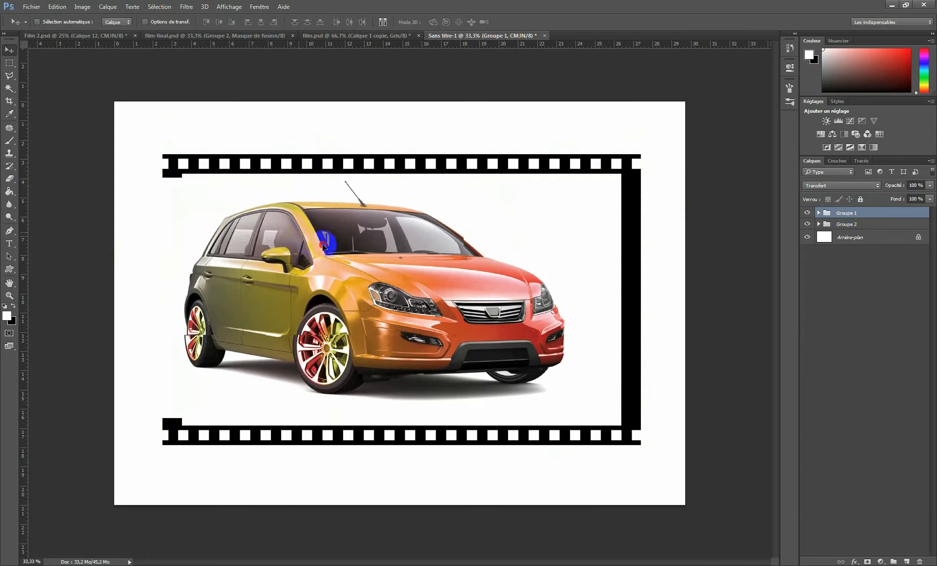
{"action": "left_click_drag", "start_coordinate": [297, 235], "coordinate": [344, 274]}
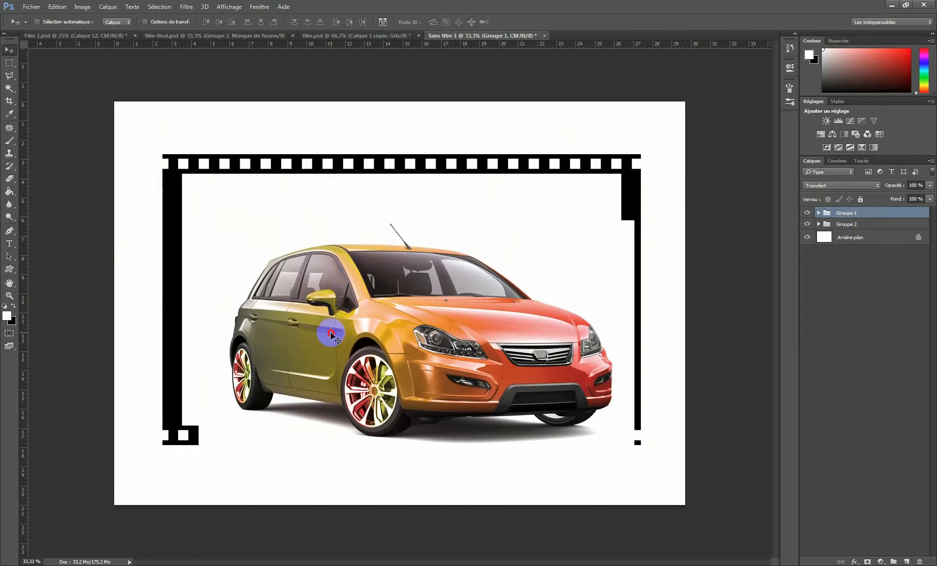
{"action": "left_click_drag", "start_coordinate": [331, 333], "coordinate": [328, 334]}
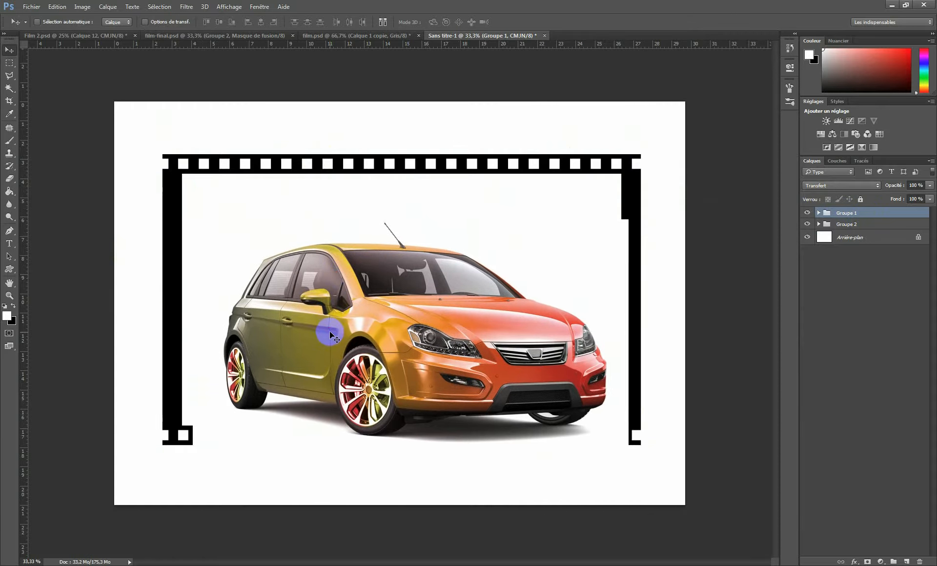
Enlarge the car group by a further scale of about 110 % until it spans the frame's width.
{"action": "key", "text": "ctrl+t"}
{"action": "left_click_drag", "start_coordinate": [194, 220], "coordinate": [151, 196]}
{"action": "left_click_drag", "start_coordinate": [282, 270], "coordinate": [295, 273]}
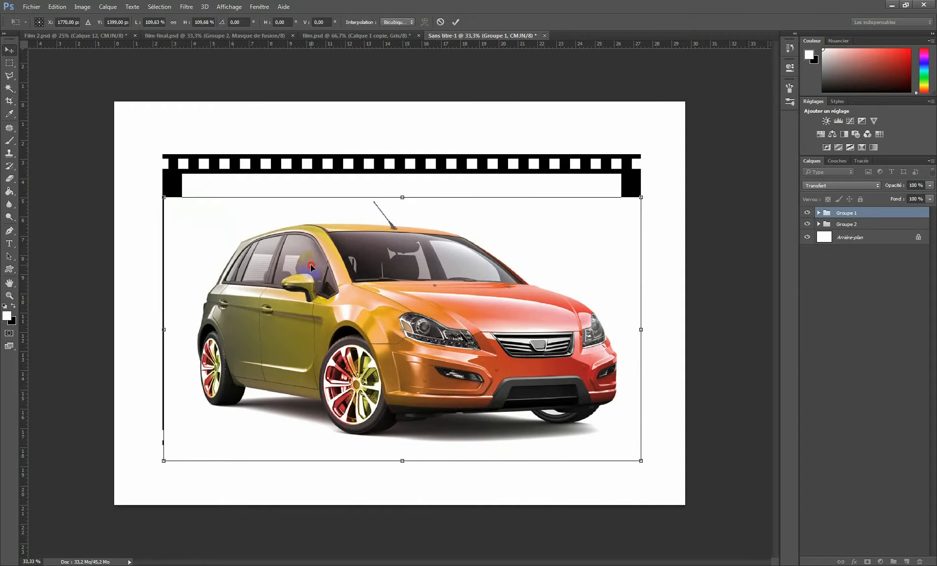
{"action": "double_click", "coordinate": [365, 241]}
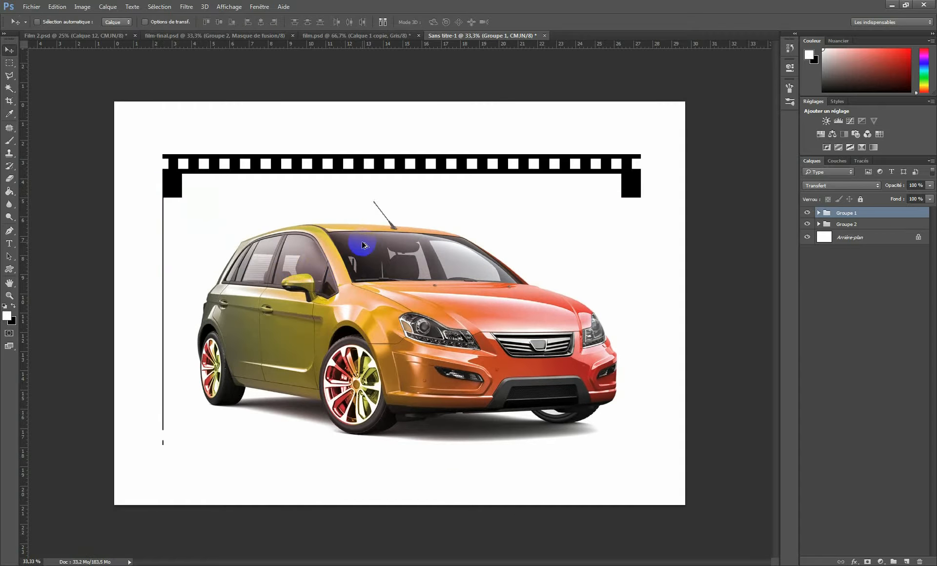
Examine the enlarged car's bodywork, wheels and headlight at 100 % zoom.
{"action": "key", "text": "ctrl+1"}
{"action": "left_click_drag", "start_coordinate": [225, 209], "coordinate": [302, 183]}
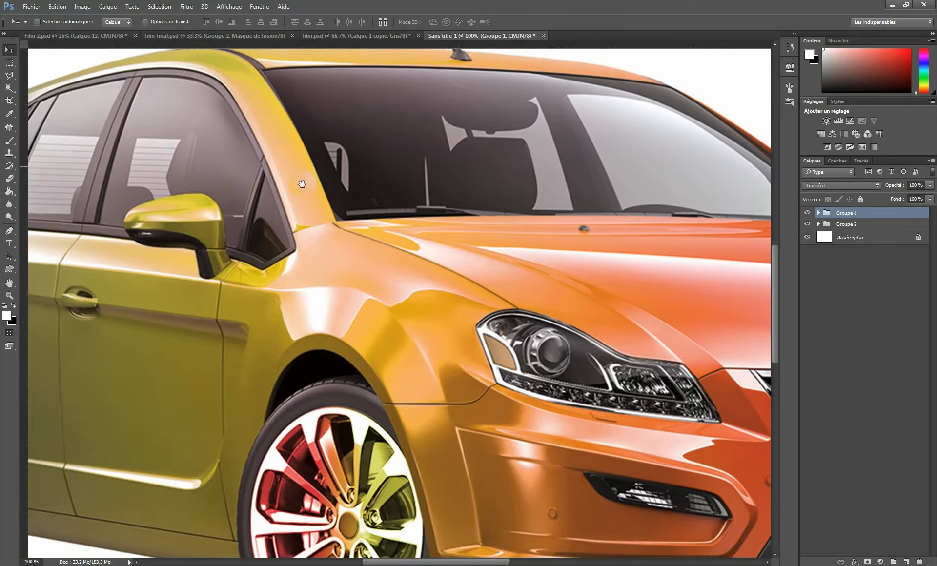
{"action": "left_click_drag", "start_coordinate": [247, 430], "coordinate": [316, 236]}
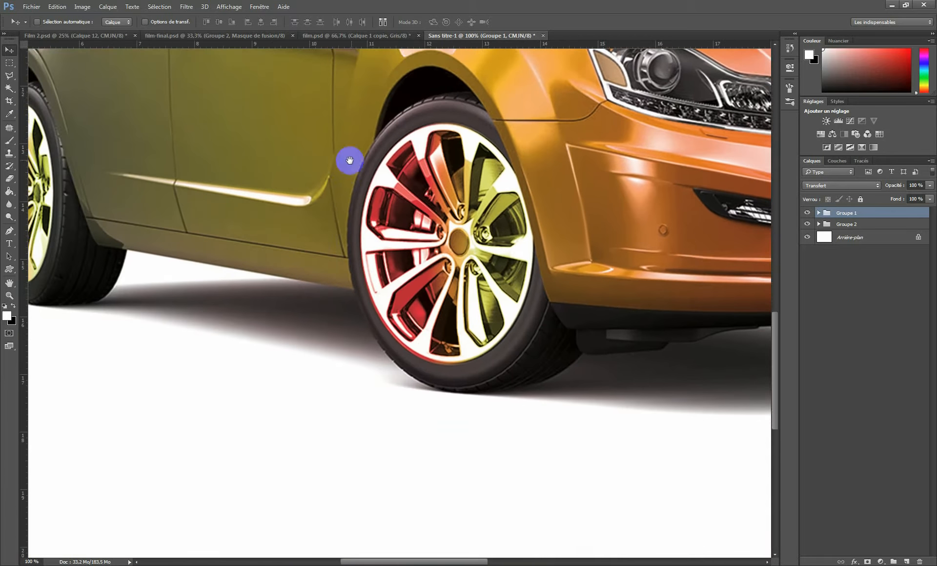
{"action": "left_click_drag", "start_coordinate": [248, 147], "coordinate": [335, 213]}
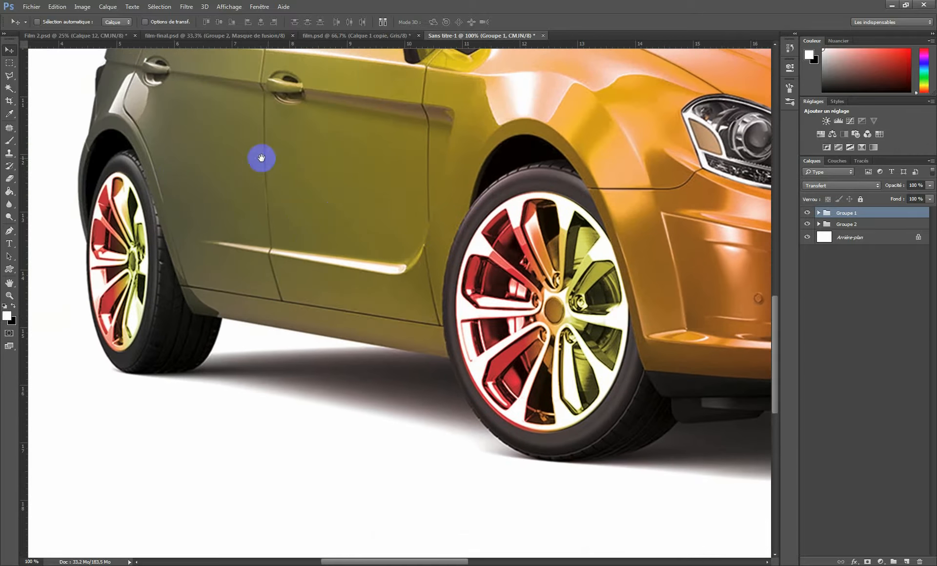
{"action": "left_click_drag", "start_coordinate": [363, 171], "coordinate": [273, 207]}
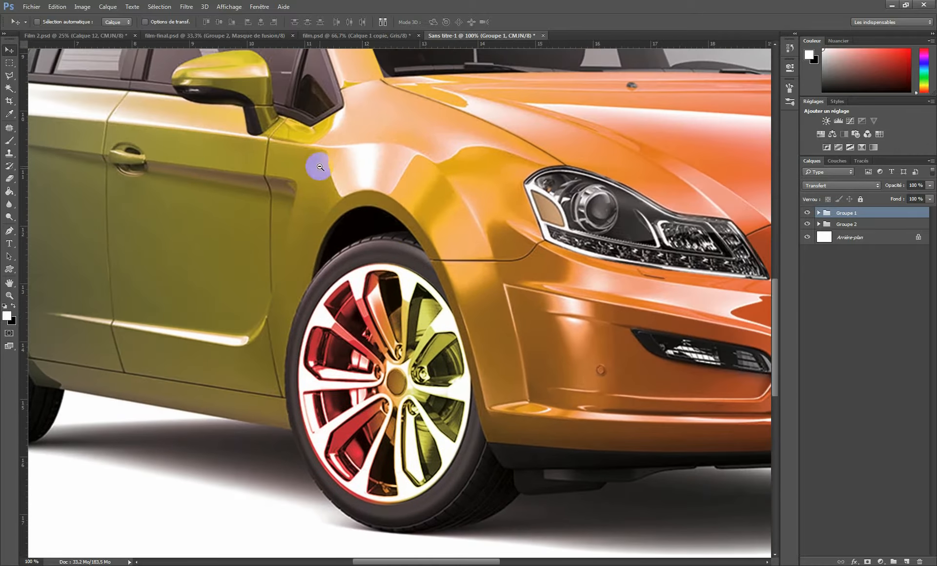
{"action": "left_click", "coordinate": [323, 166], "text": "alt"}
{"action": "left_click", "coordinate": [383, 207], "text": "alt"}
{"action": "left_click", "coordinate": [384, 206], "text": "alt"}
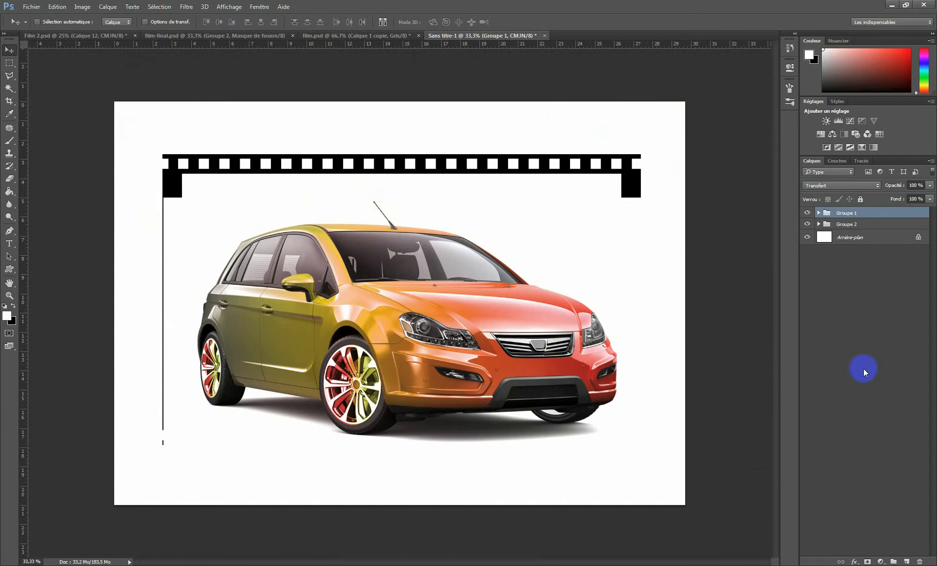
Add a layer mask to the car group and erase its white backdrop along the frame's left bar.
{"action": "left_click", "coordinate": [868, 561]}
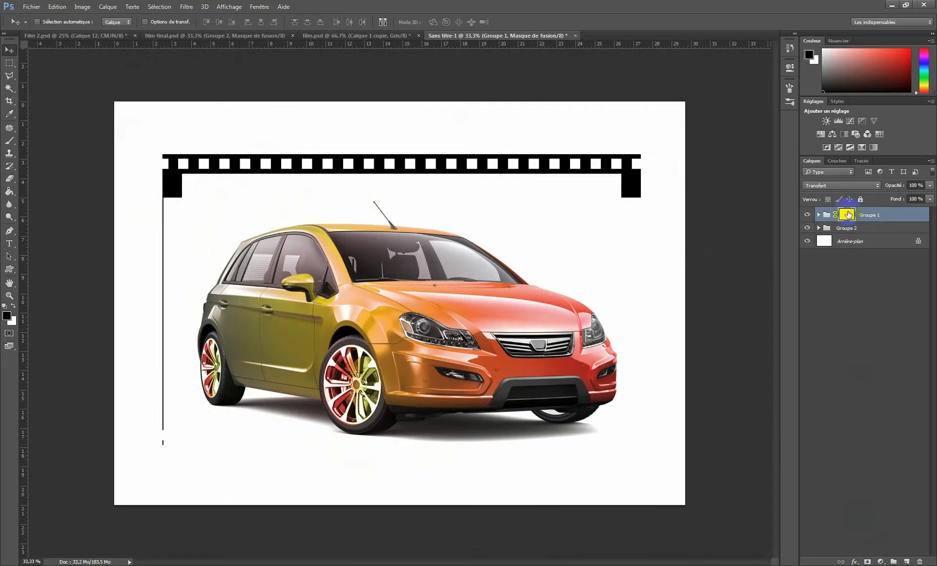
{"action": "left_click", "coordinate": [10, 182]}
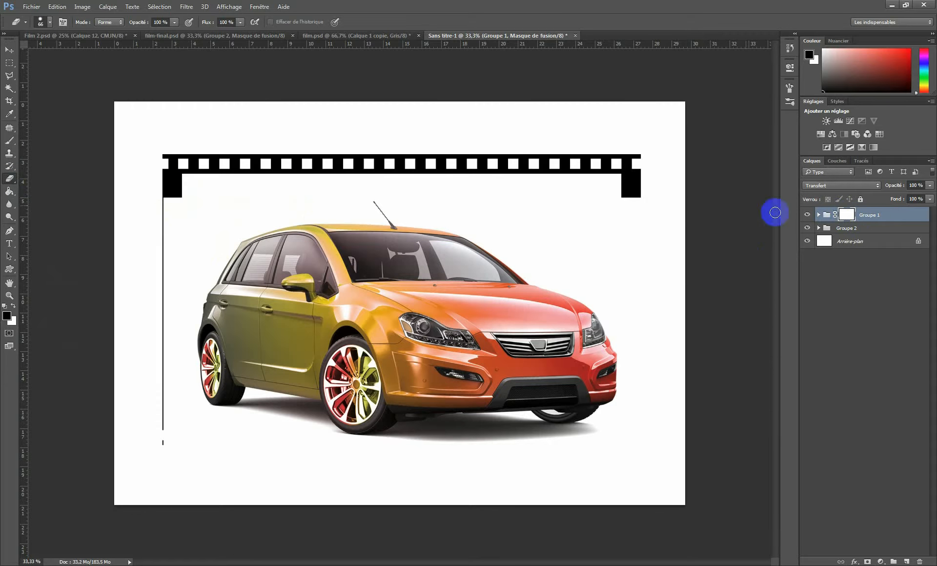
{"action": "left_click", "coordinate": [13, 307]}
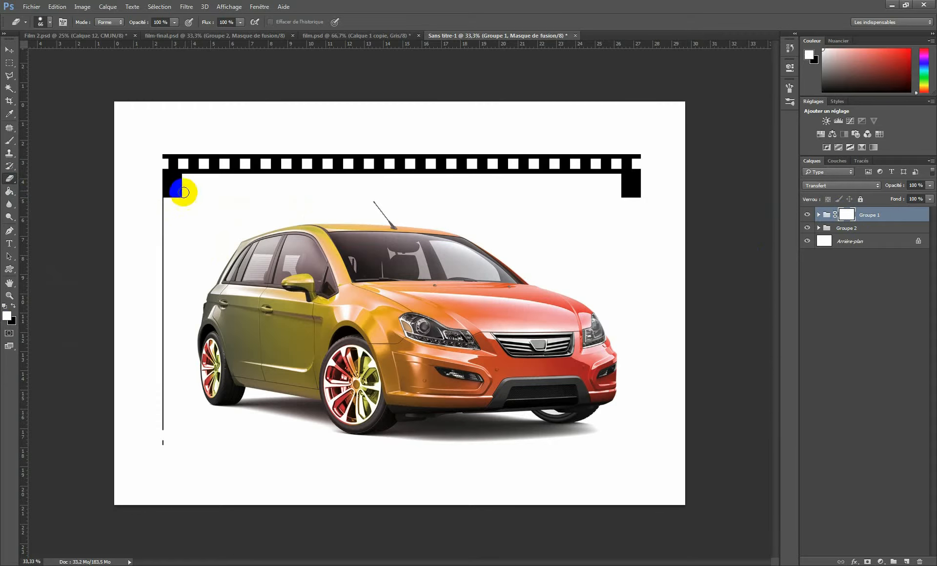
{"action": "mouse_move", "coordinate": [176, 188]}
{"action": "left_mouse_down"}
{"action": "mouse_move", "coordinate": [162, 217]}
{"action": "mouse_move", "coordinate": [184, 203]}
{"action": "mouse_move", "coordinate": [181, 236]}
{"action": "left_mouse_up"}
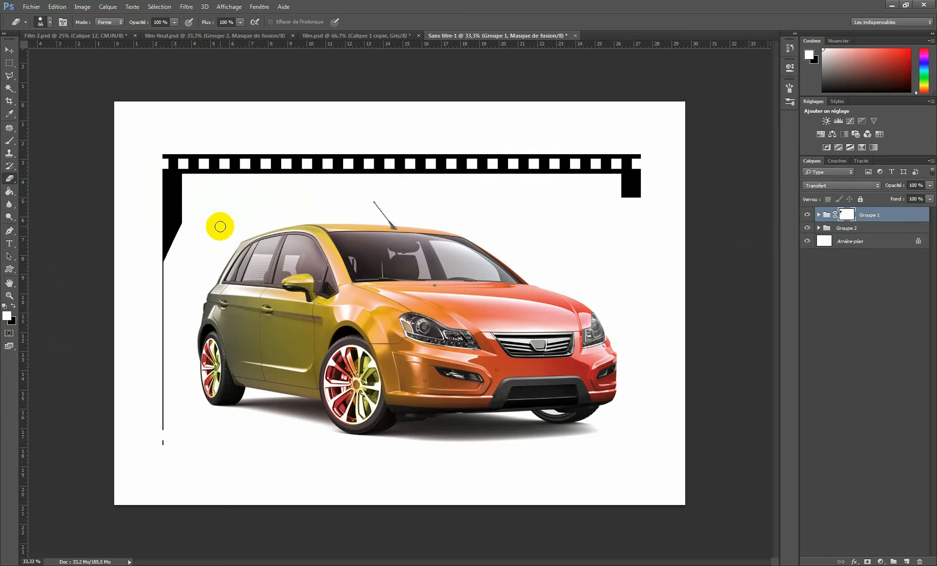
{"action": "mouse_move", "coordinate": [186, 219]}
{"action": "left_mouse_down"}
{"action": "mouse_move", "coordinate": [154, 281]}
{"action": "mouse_move", "coordinate": [186, 225]}
{"action": "mouse_move", "coordinate": [159, 309]}
{"action": "mouse_move", "coordinate": [184, 252]}
{"action": "mouse_move", "coordinate": [164, 340]}
{"action": "mouse_move", "coordinate": [170, 275]}
{"action": "mouse_move", "coordinate": [168, 294]}
{"action": "mouse_move", "coordinate": [187, 291]}
{"action": "mouse_move", "coordinate": [190, 277]}
{"action": "mouse_move", "coordinate": [167, 353]}
{"action": "mouse_move", "coordinate": [180, 302]}
{"action": "mouse_move", "coordinate": [176, 387]}
{"action": "mouse_move", "coordinate": [179, 308]}
{"action": "mouse_move", "coordinate": [163, 376]}
{"action": "left_mouse_up"}
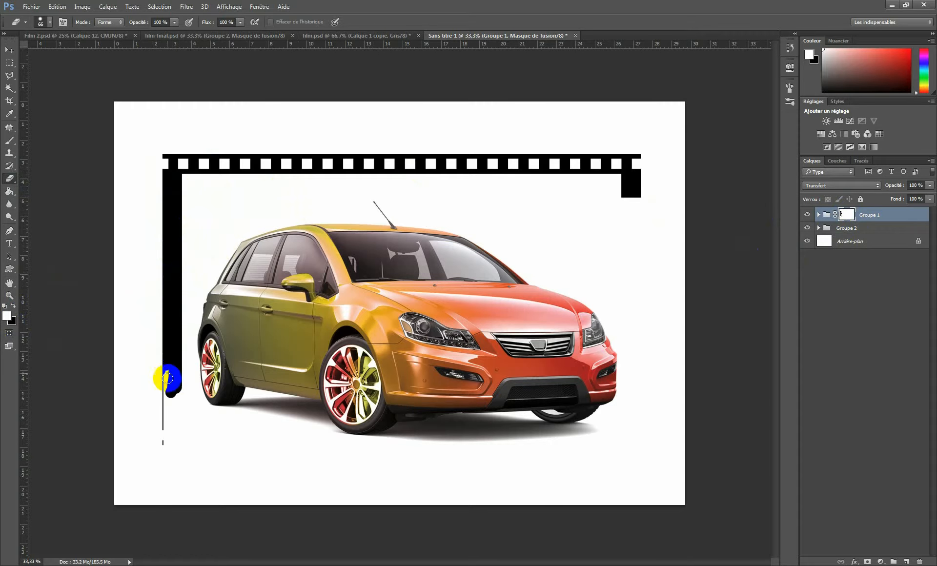
Isolate the car group, erase a patch of backdrop above the windscreen on its mask, and show the frame group again.
{"action": "left_click", "coordinate": [807, 215], "text": "alt"}
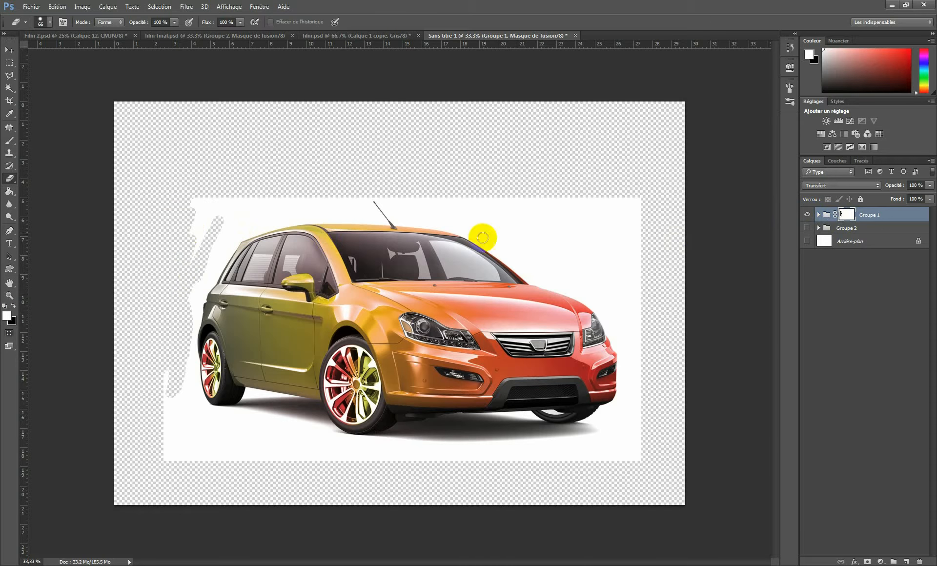
{"action": "mouse_move", "coordinate": [483, 234]}
{"action": "left_mouse_down"}
{"action": "mouse_move", "coordinate": [479, 211]}
{"action": "mouse_move", "coordinate": [492, 213]}
{"action": "mouse_move", "coordinate": [483, 221]}
{"action": "left_mouse_up"}
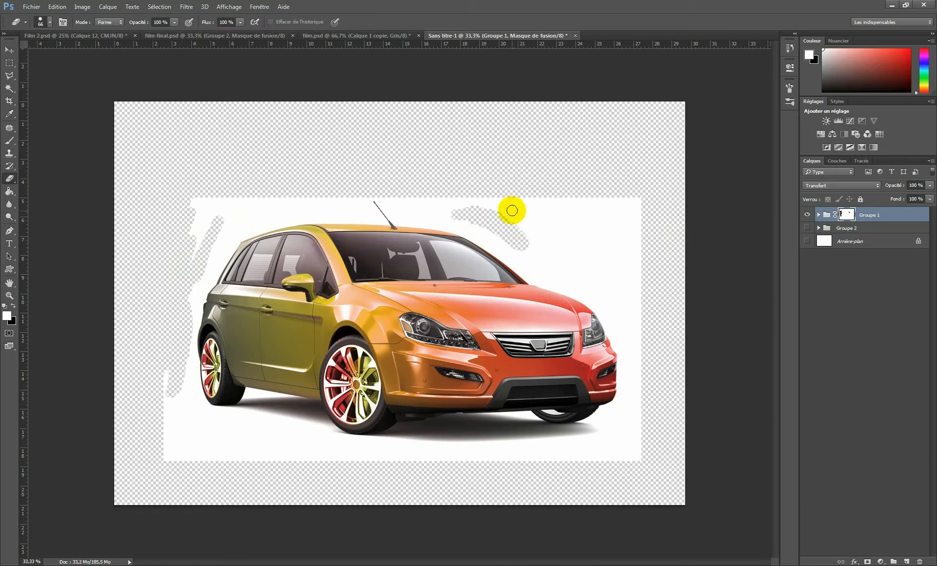
{"action": "left_click", "coordinate": [807, 228]}
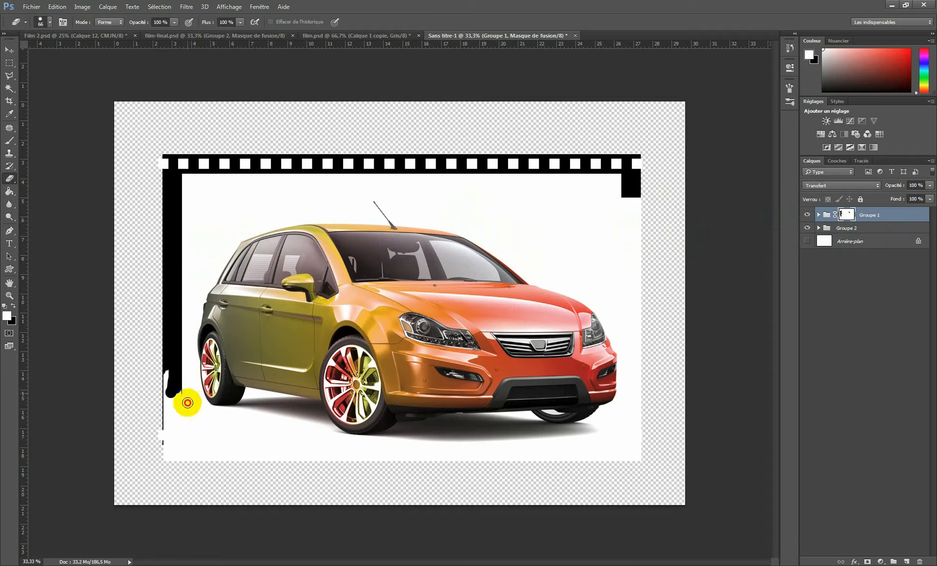
Erase the backdrop over the frame's bottom-left corner, right bar and bottom bar around the wheels, enlarging the eraser to 159 px.
{"action": "mouse_move", "coordinate": [173, 424]}
{"action": "left_mouse_down"}
{"action": "mouse_move", "coordinate": [178, 378]}
{"action": "mouse_move", "coordinate": [180, 399]}
{"action": "mouse_move", "coordinate": [170, 389]}
{"action": "mouse_move", "coordinate": [170, 402]}
{"action": "mouse_move", "coordinate": [169, 389]}
{"action": "mouse_move", "coordinate": [177, 442]}
{"action": "mouse_move", "coordinate": [163, 442]}
{"action": "mouse_move", "coordinate": [249, 454]}
{"action": "mouse_move", "coordinate": [182, 450]}
{"action": "mouse_move", "coordinate": [227, 460]}
{"action": "mouse_move", "coordinate": [266, 456]}
{"action": "mouse_move", "coordinate": [174, 431]}
{"action": "mouse_move", "coordinate": [212, 437]}
{"action": "mouse_move", "coordinate": [192, 424]}
{"action": "mouse_move", "coordinate": [259, 440]}
{"action": "left_mouse_up"}
{"action": "right_click", "coordinate": [597, 198]}
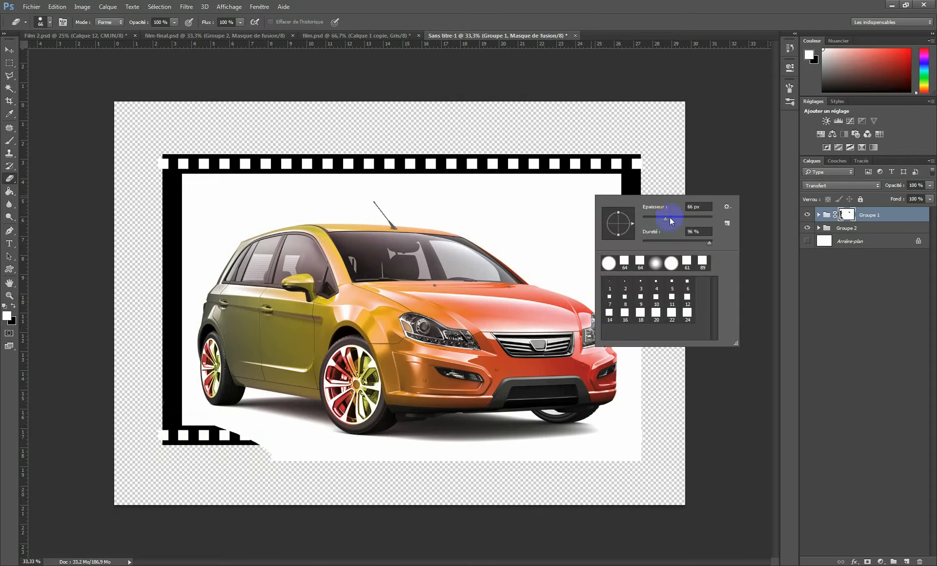
{"action": "left_click", "coordinate": [500, 176]}
{"action": "right_click", "coordinate": [589, 187]}
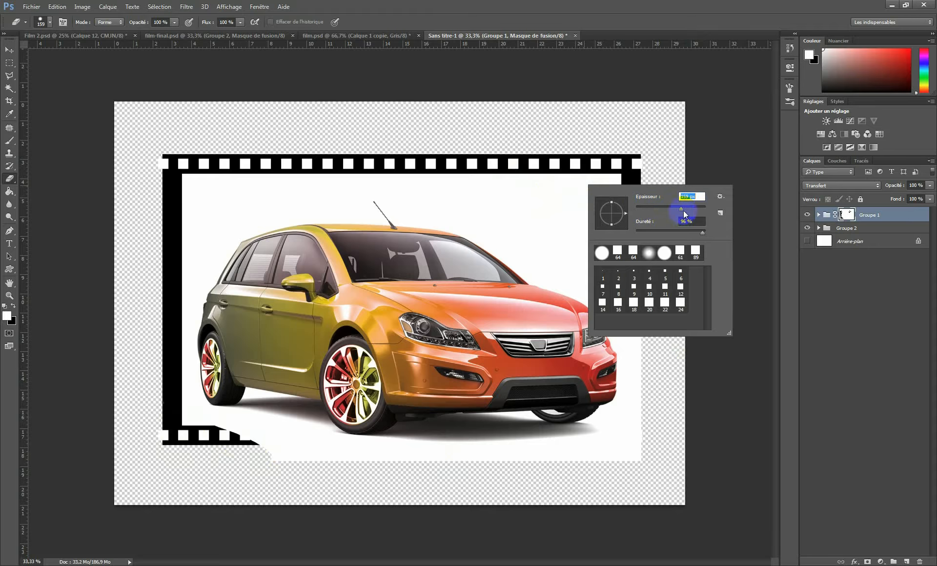
{"action": "left_click", "coordinate": [537, 151]}
{"action": "mouse_move", "coordinate": [572, 178]}
{"action": "left_mouse_down"}
{"action": "mouse_move", "coordinate": [638, 236]}
{"action": "mouse_move", "coordinate": [631, 191]}
{"action": "mouse_move", "coordinate": [617, 216]}
{"action": "mouse_move", "coordinate": [639, 292]}
{"action": "mouse_move", "coordinate": [578, 230]}
{"action": "mouse_move", "coordinate": [647, 267]}
{"action": "mouse_move", "coordinate": [652, 315]}
{"action": "mouse_move", "coordinate": [590, 267]}
{"action": "mouse_move", "coordinate": [650, 343]}
{"action": "mouse_move", "coordinate": [615, 300]}
{"action": "mouse_move", "coordinate": [641, 344]}
{"action": "mouse_move", "coordinate": [618, 320]}
{"action": "mouse_move", "coordinate": [637, 379]}
{"action": "mouse_move", "coordinate": [635, 398]}
{"action": "mouse_move", "coordinate": [630, 364]}
{"action": "mouse_move", "coordinate": [633, 393]}
{"action": "mouse_move", "coordinate": [616, 432]}
{"action": "mouse_move", "coordinate": [641, 428]}
{"action": "mouse_move", "coordinate": [618, 463]}
{"action": "mouse_move", "coordinate": [634, 437]}
{"action": "mouse_move", "coordinate": [542, 452]}
{"action": "mouse_move", "coordinate": [598, 458]}
{"action": "mouse_move", "coordinate": [338, 455]}
{"action": "mouse_move", "coordinate": [205, 434]}
{"action": "left_mouse_up"}
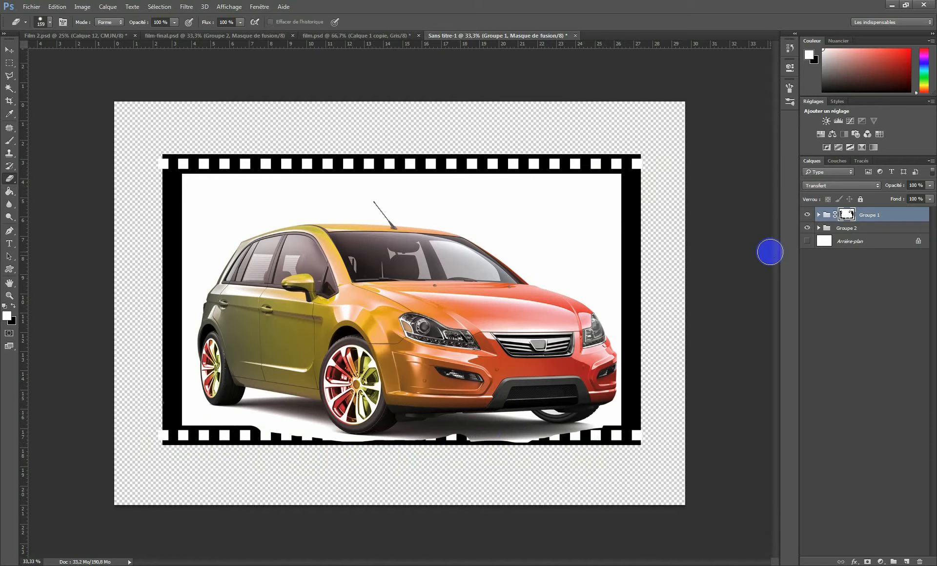
Load the outline of the white panel layer Calque 4 as a selection, target the Groupe 1 mask and invert the selection.
{"action": "left_click", "coordinate": [820, 228]}
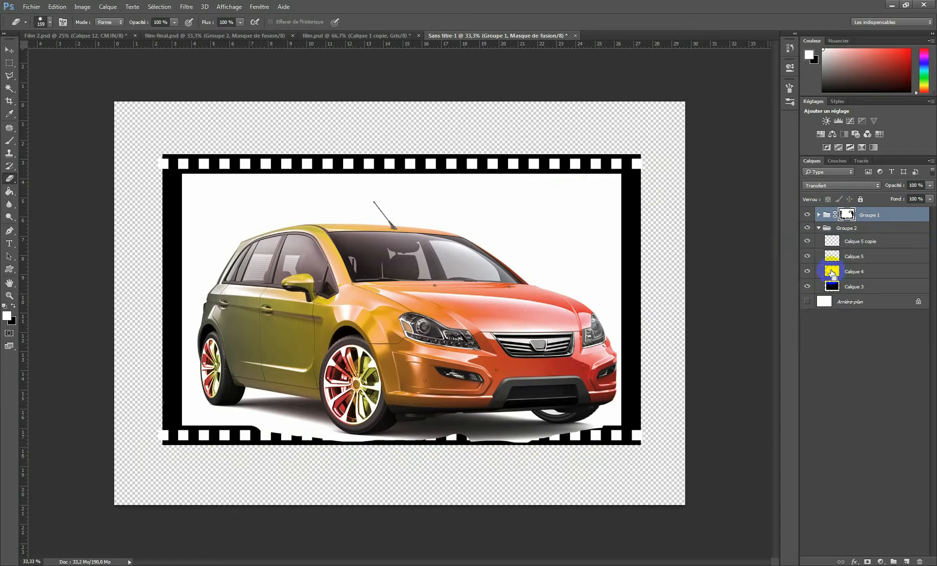
{"action": "left_click_drag", "start_coordinate": [832, 274], "coordinate": [843, 218]}
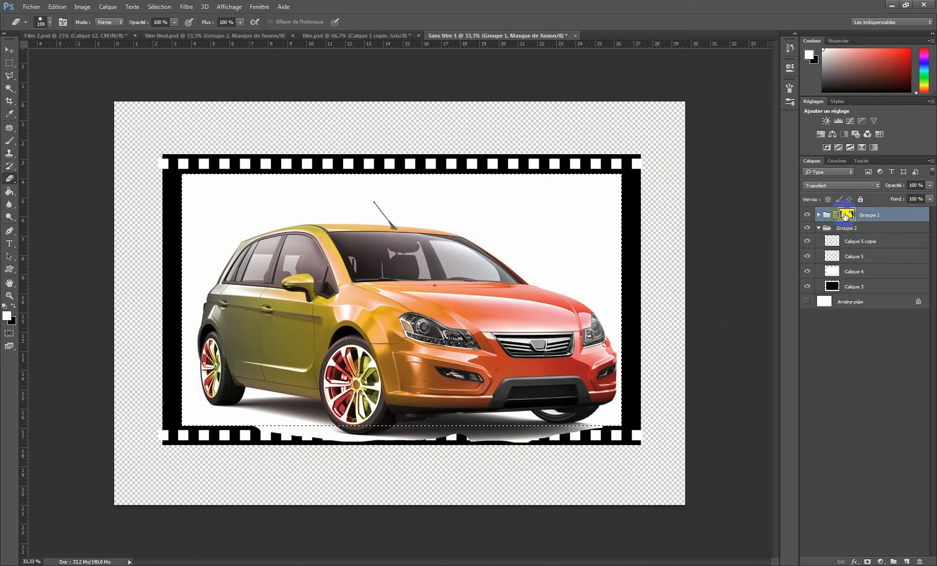
{"action": "left_click", "coordinate": [818, 228]}
{"action": "scroll", "coordinate": [524, 458], "scroll_direction": "up", "scroll_amount": 3}
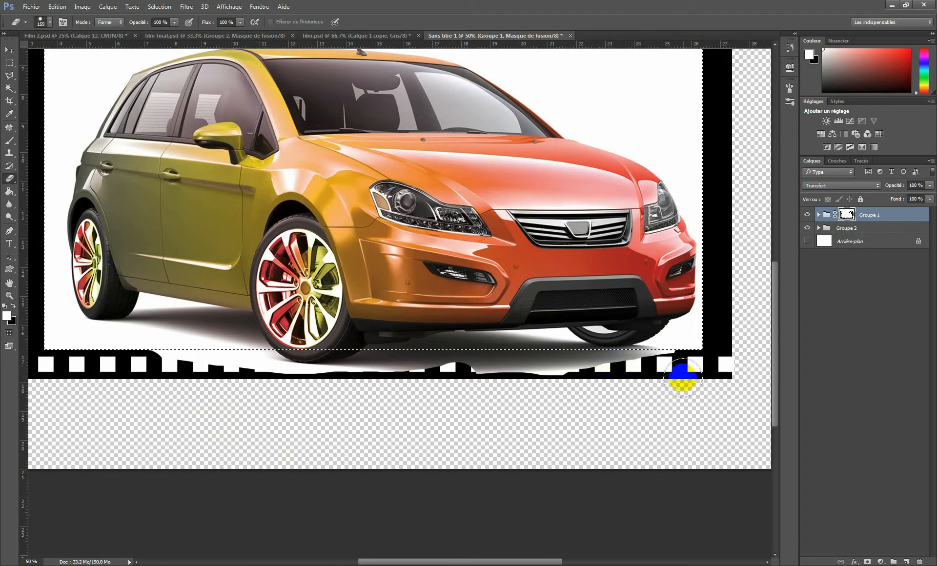
{"action": "mouse_move", "coordinate": [683, 375]}
{"action": "left_mouse_down"}
{"action": "mouse_move", "coordinate": [688, 362]}
{"action": "mouse_move", "coordinate": [613, 359]}
{"action": "mouse_move", "coordinate": [638, 341]}
{"action": "mouse_move", "coordinate": [620, 336]}
{"action": "left_mouse_up"}
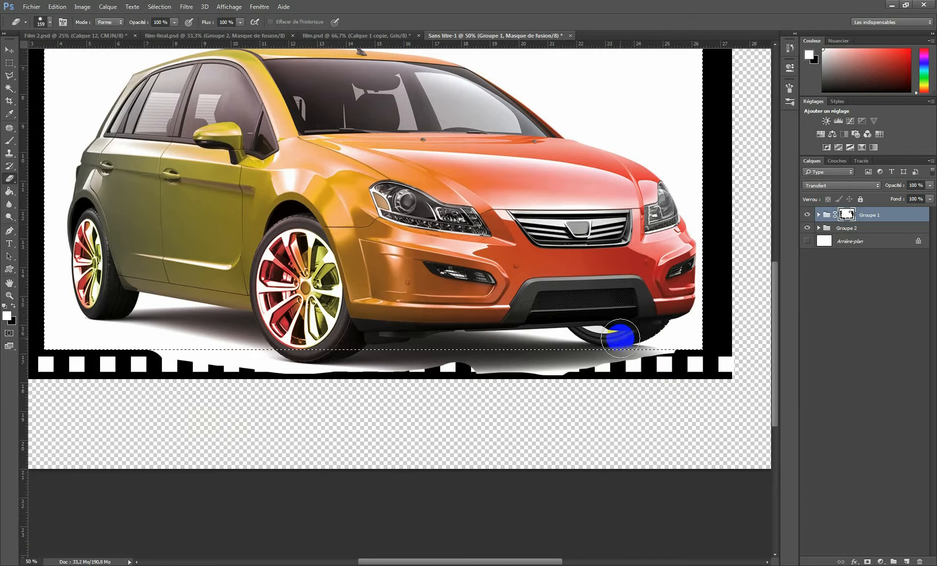
{"action": "left_click", "coordinate": [165, 7]}
{"action": "left_click", "coordinate": [178, 45]}
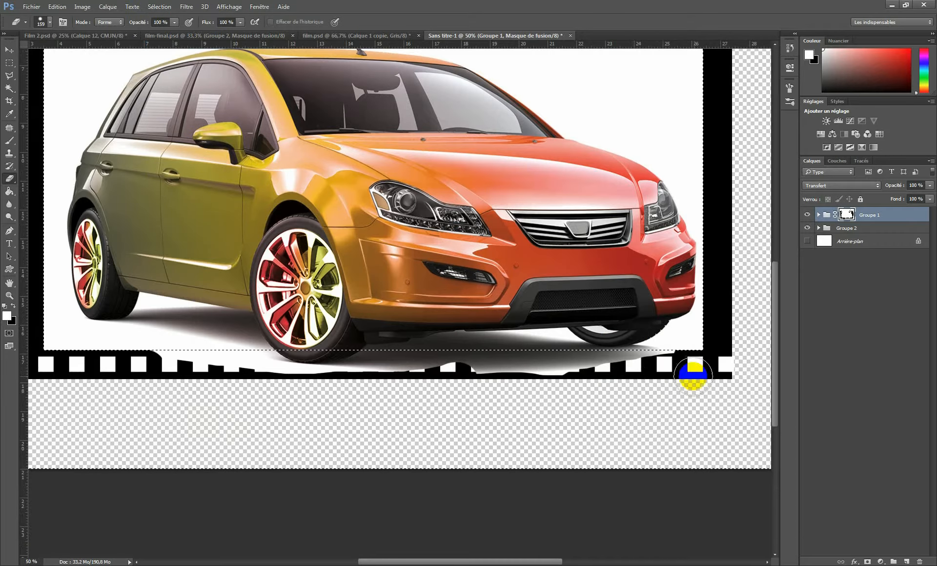
Erase the car's backdrop over the bottom film bar right of the front wheel, undoing the stroke that cuts into the tyre.
{"action": "mouse_move", "coordinate": [694, 375]}
{"action": "left_mouse_down"}
{"action": "mouse_move", "coordinate": [677, 366]}
{"action": "mouse_move", "coordinate": [274, 357]}
{"action": "left_mouse_up"}
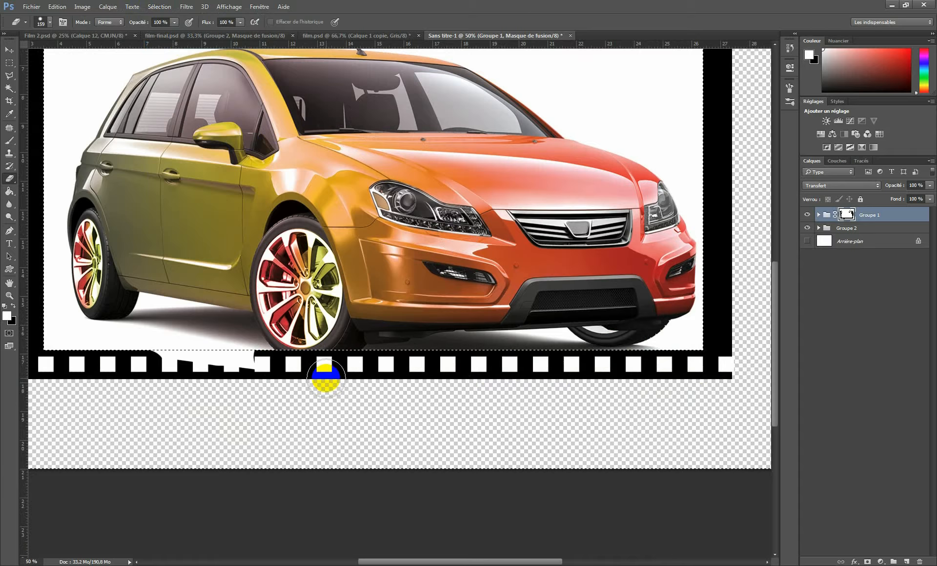
{"action": "key", "text": "ctrl+z"}
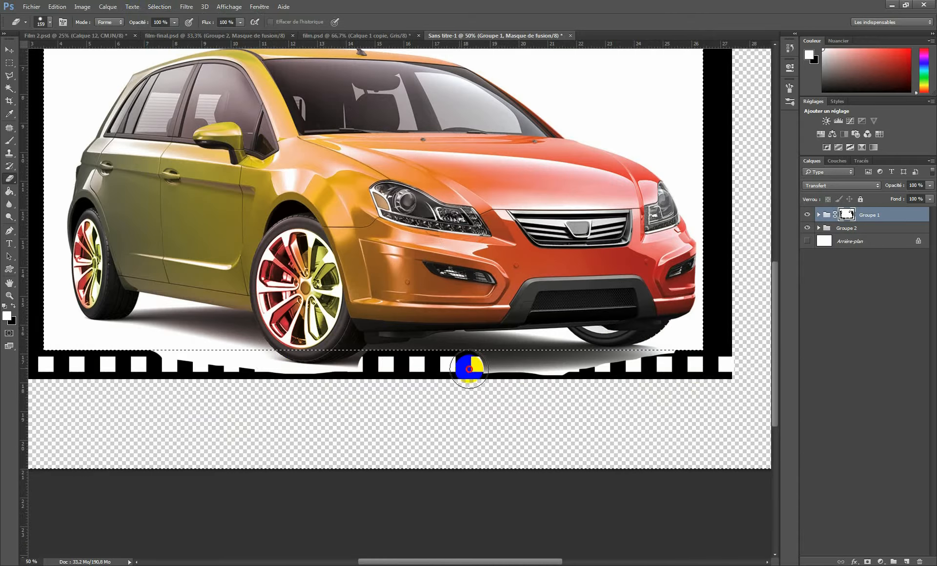
{"action": "left_click_drag", "start_coordinate": [469, 369], "coordinate": [592, 373]}
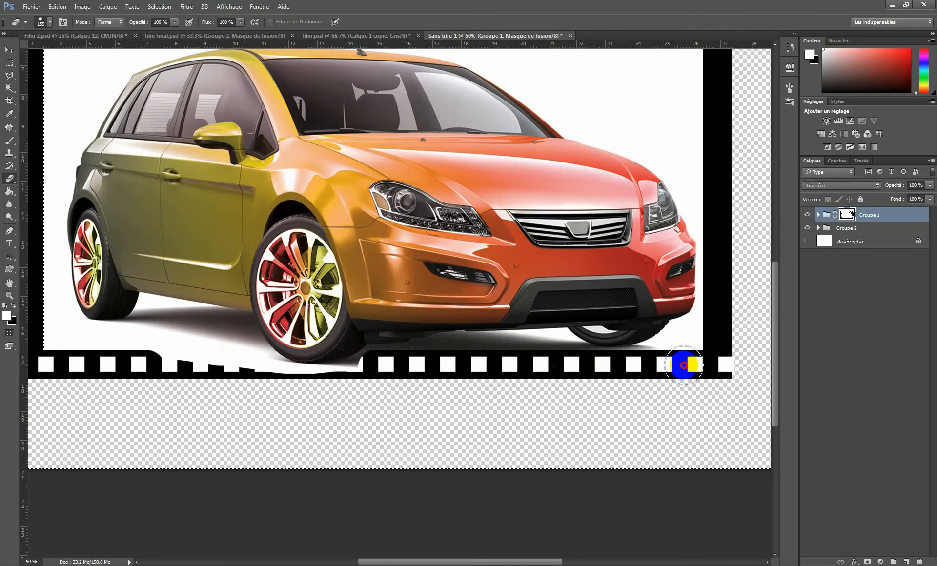
Erase the backdrop over the bottom film bar left of the front wheel and roughly beneath the tyre.
{"action": "left_click", "coordinate": [380, 367], "text": "ctrl"}
{"action": "left_click", "coordinate": [387, 362], "text": "ctrl"}
{"action": "left_click_drag", "start_coordinate": [342, 351], "coordinate": [424, 322]}
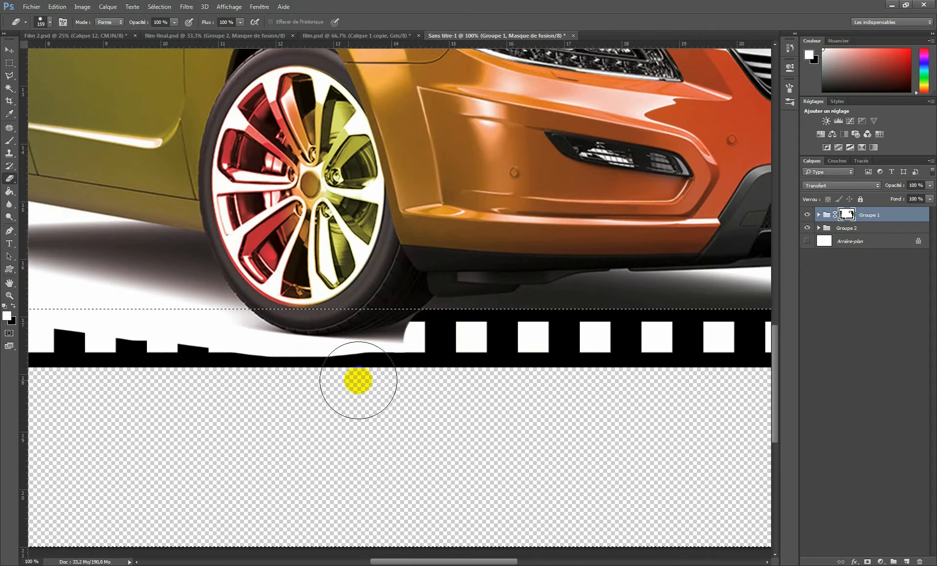
{"action": "mouse_move", "coordinate": [188, 331]}
{"action": "left_mouse_down"}
{"action": "mouse_move", "coordinate": [391, 335]}
{"action": "mouse_move", "coordinate": [157, 324]}
{"action": "left_mouse_up"}
{"action": "left_click_drag", "start_coordinate": [236, 325], "coordinate": [430, 319]}
{"action": "mouse_move", "coordinate": [407, 324]}
{"action": "left_mouse_down"}
{"action": "mouse_move", "coordinate": [130, 229]}
{"action": "mouse_move", "coordinate": [124, 315]}
{"action": "mouse_move", "coordinate": [139, 365]}
{"action": "left_mouse_up"}
{"action": "left_click_drag", "start_coordinate": [639, 382], "coordinate": [423, 368]}
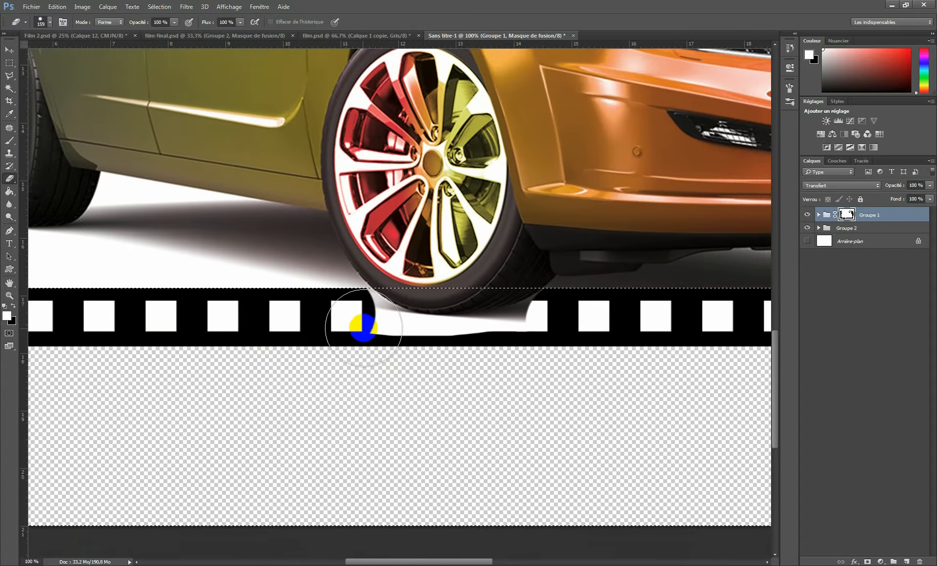
{"action": "mouse_move", "coordinate": [364, 339]}
{"action": "left_mouse_down"}
{"action": "mouse_move", "coordinate": [454, 377]}
{"action": "mouse_move", "coordinate": [546, 356]}
{"action": "left_mouse_up"}
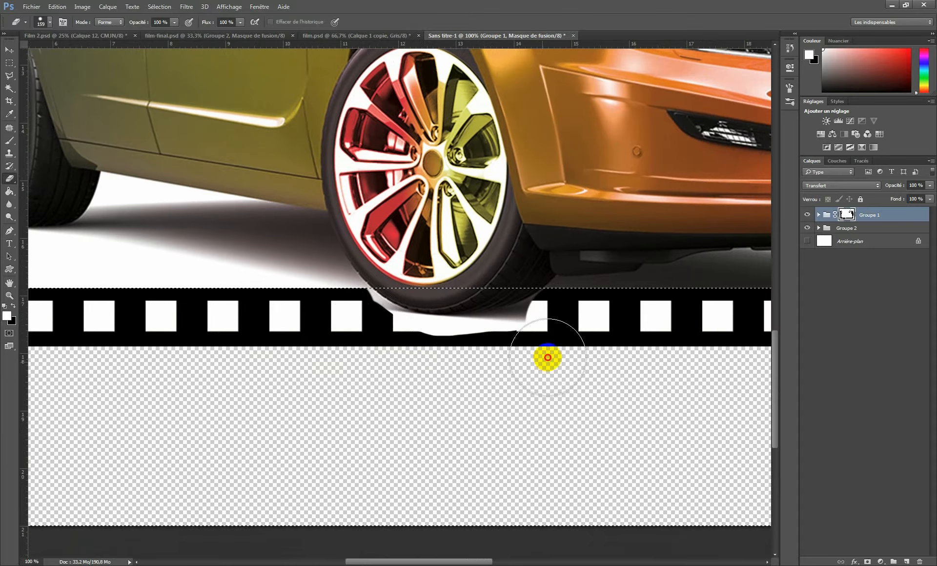
Reduce the eraser to 29 px and erase the backdrop along the front tyre's lower-left edge.
{"action": "right_click", "coordinate": [541, 354]}
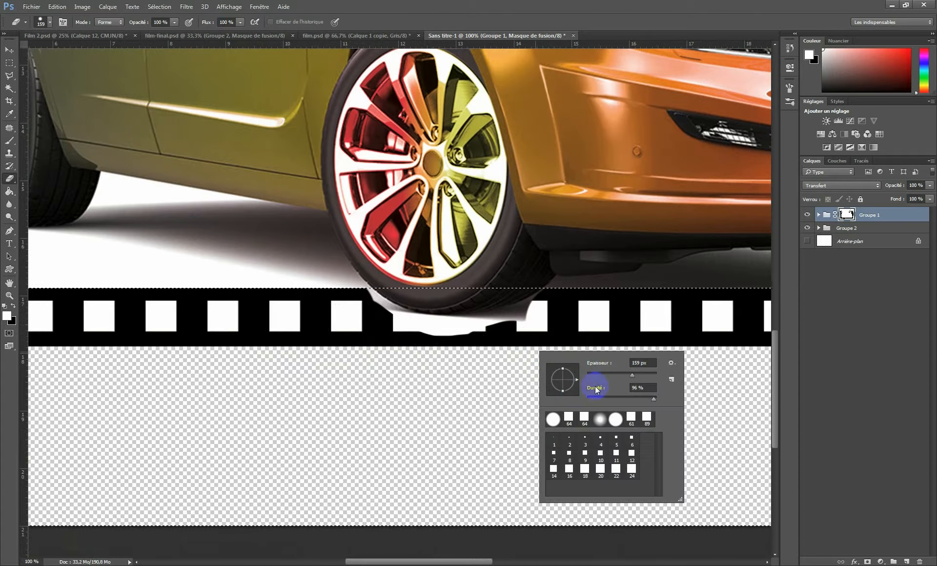
{"action": "left_click_drag", "start_coordinate": [608, 372], "coordinate": [595, 372]}
{"action": "left_click", "coordinate": [617, 4]}
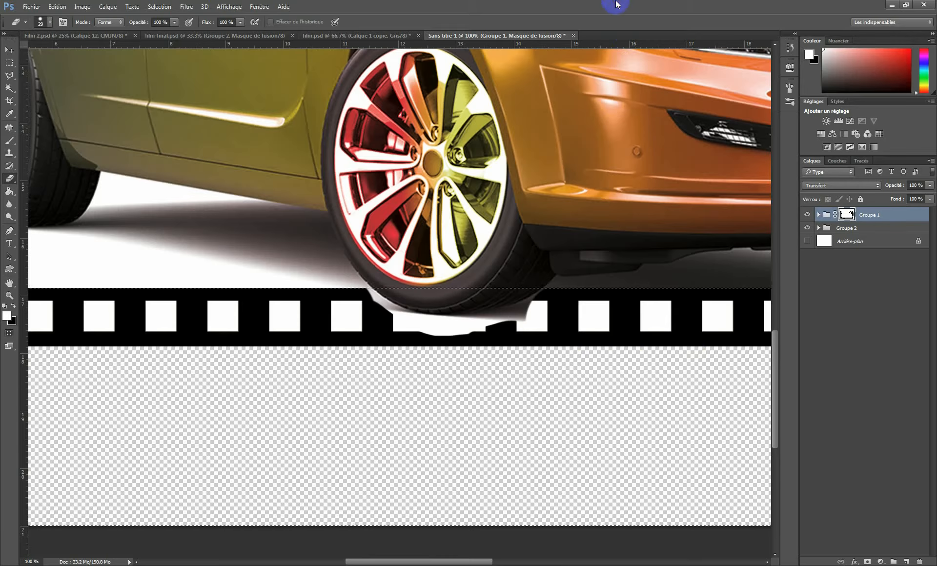
{"action": "scroll", "coordinate": [408, 297], "scroll_direction": "up", "scroll_amount": 1}
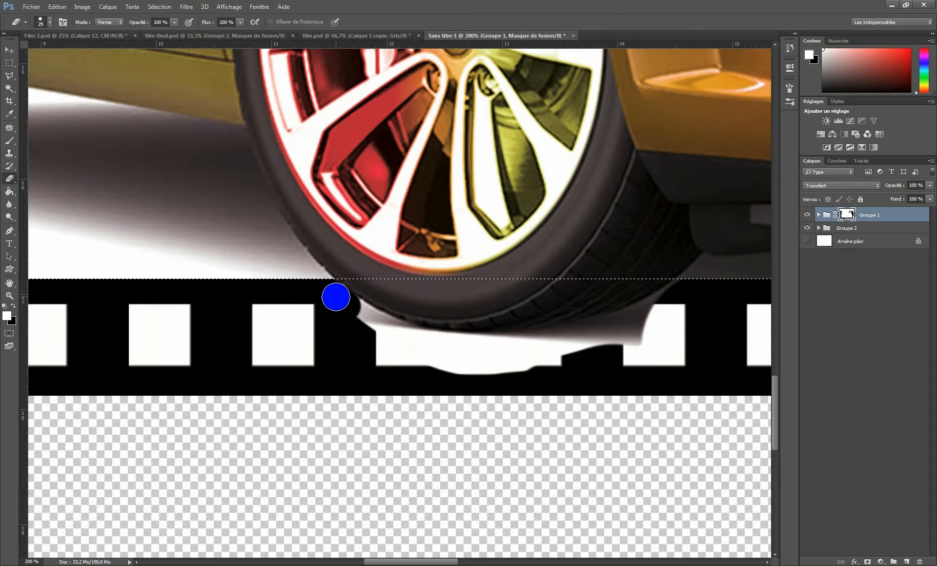
{"action": "left_click", "coordinate": [323, 291]}
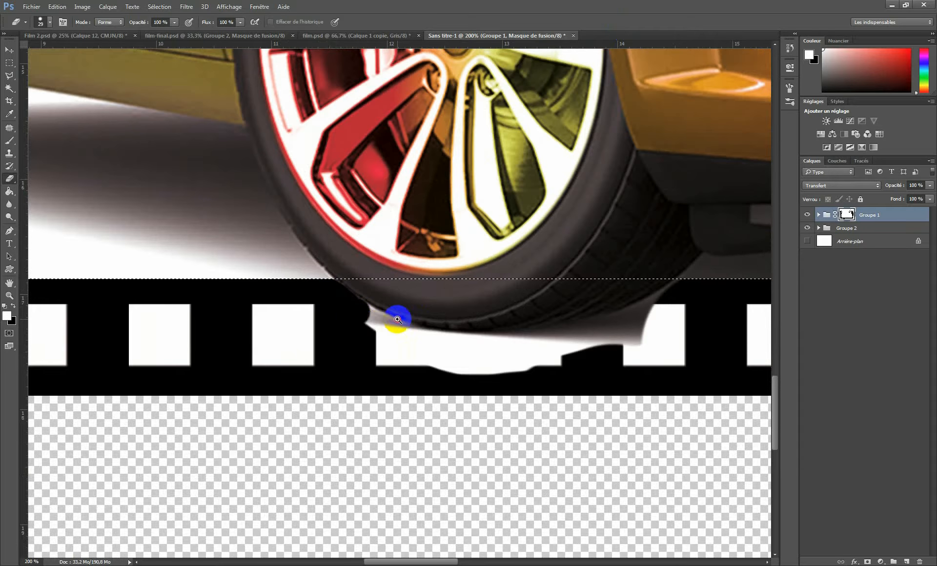
Erase the backdrop and shadow closely along the underside and right tread edge of the front tyre over the film bar.
{"action": "scroll", "coordinate": [395, 316], "scroll_direction": "up", "scroll_amount": 1}
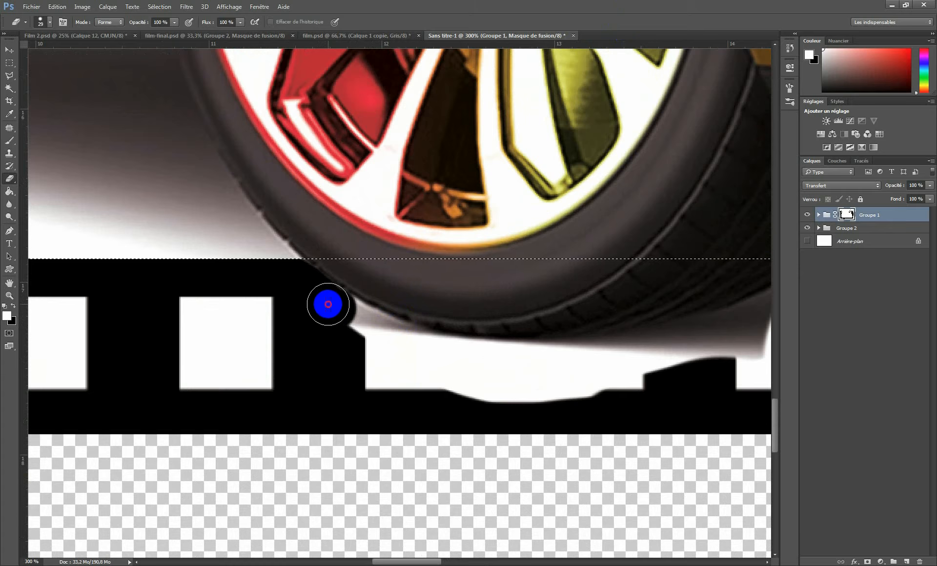
{"action": "mouse_move", "coordinate": [337, 311]}
{"action": "left_mouse_down"}
{"action": "mouse_move", "coordinate": [442, 356]}
{"action": "mouse_move", "coordinate": [502, 366]}
{"action": "mouse_move", "coordinate": [617, 360]}
{"action": "left_mouse_up"}
{"action": "left_click_drag", "start_coordinate": [656, 335], "coordinate": [443, 370]}
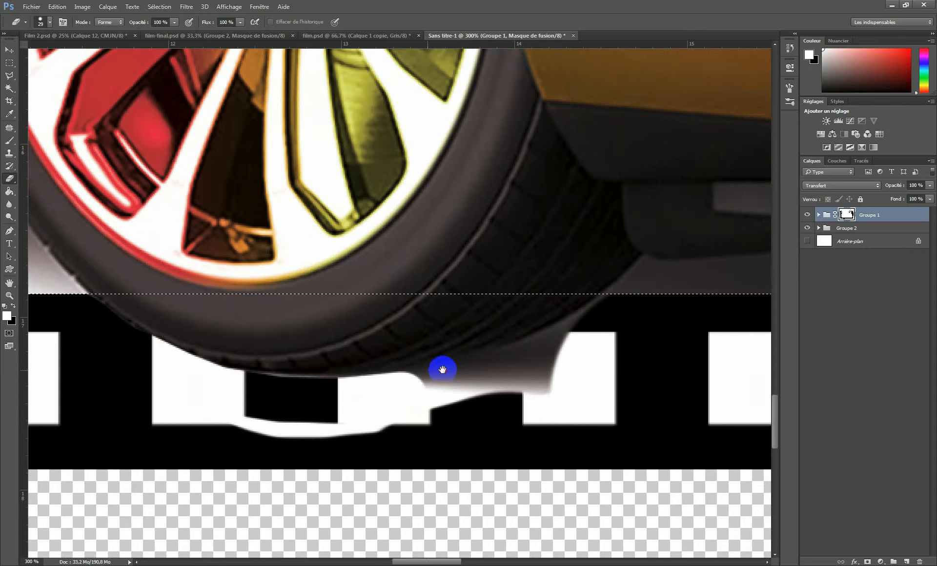
{"action": "left_click", "coordinate": [463, 378]}
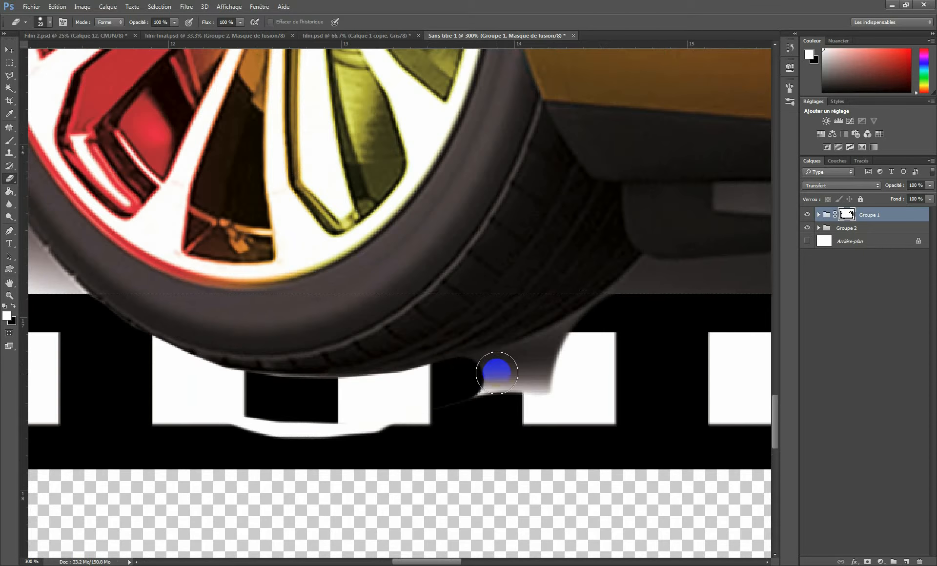
{"action": "left_click", "coordinate": [548, 354], "text": "shift"}
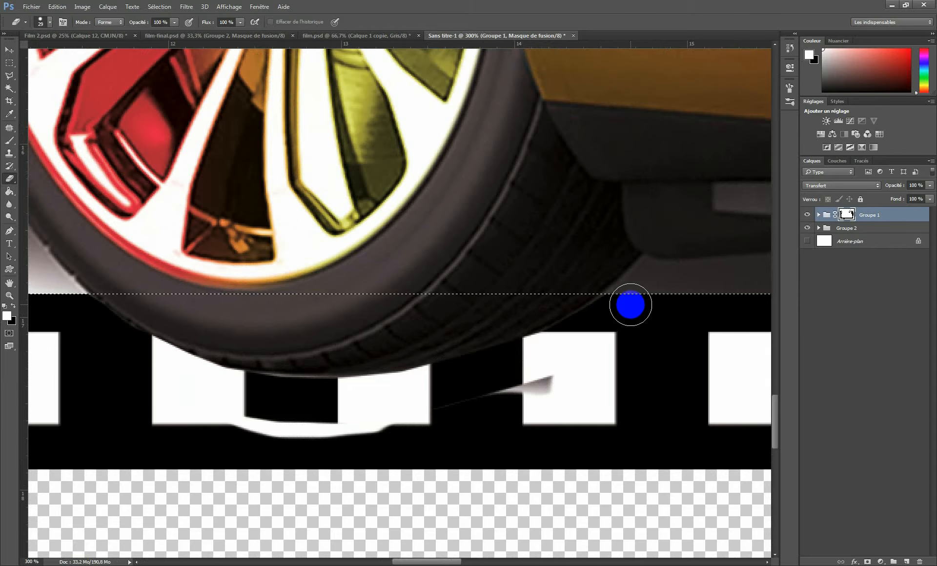
{"action": "left_click_drag", "start_coordinate": [561, 378], "coordinate": [435, 414]}
Erase the remaining white patches beneath the front tyre on the bottom film bar and clear the selection.
{"action": "scroll", "coordinate": [432, 373], "scroll_direction": "down", "scroll_amount": 1}
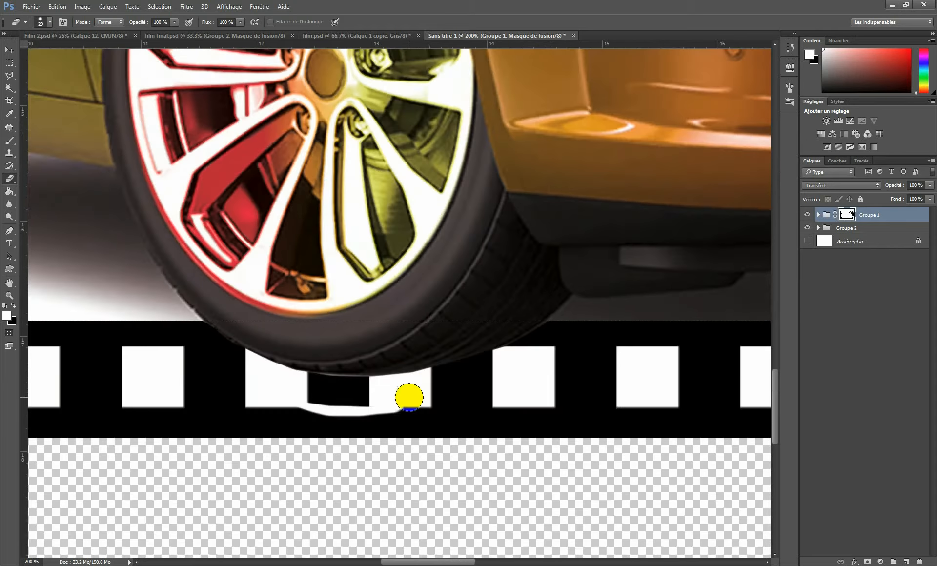
{"action": "mouse_move", "coordinate": [396, 389]}
{"action": "left_mouse_down"}
{"action": "mouse_move", "coordinate": [313, 388]}
{"action": "mouse_move", "coordinate": [348, 389]}
{"action": "left_mouse_up"}
{"action": "key", "text": "ctrl+z"}
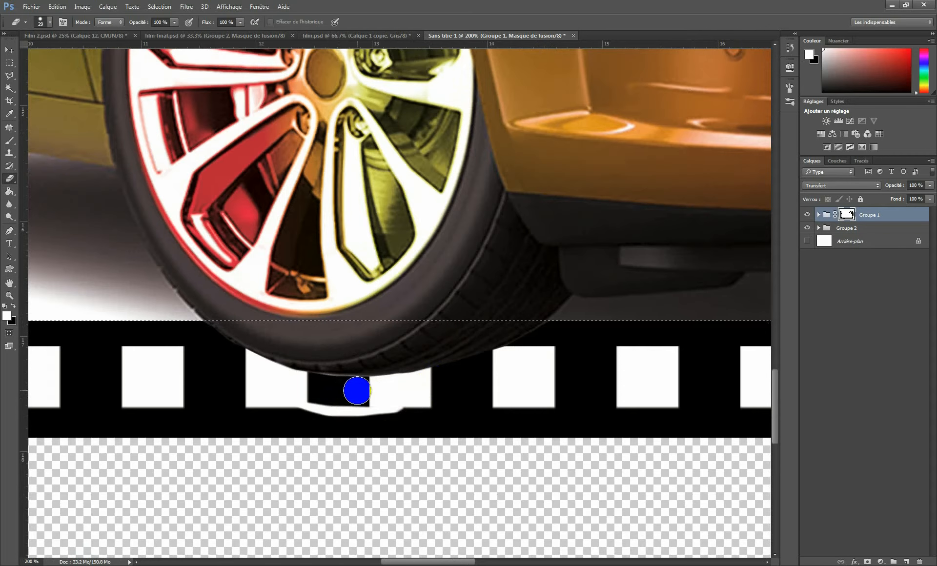
{"action": "left_click", "coordinate": [377, 390]}
{"action": "left_click", "coordinate": [476, 415]}
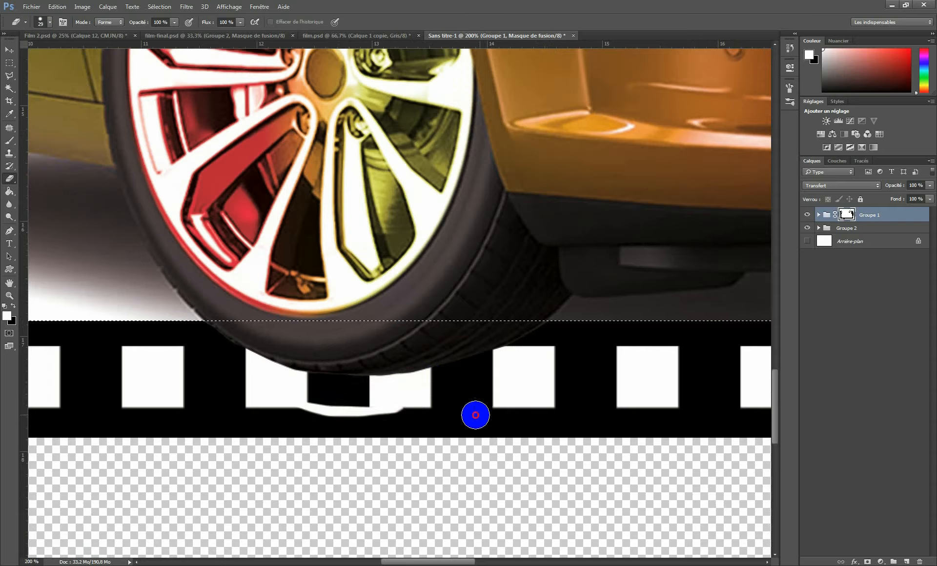
{"action": "left_click", "coordinate": [557, 400], "text": "ctrl+alt"}
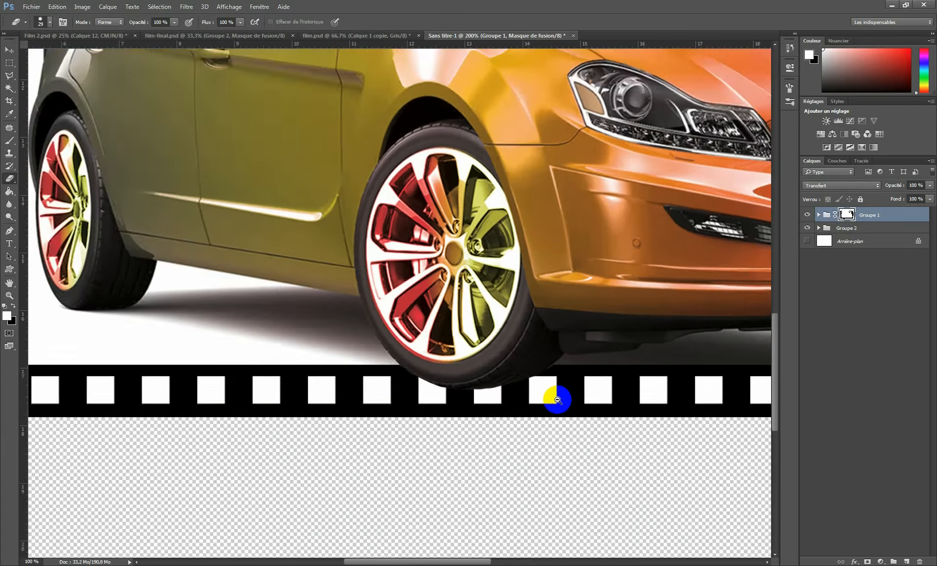
{"action": "left_click", "coordinate": [558, 400], "text": "ctrl+alt"}
{"action": "left_click", "coordinate": [555, 397], "text": "ctrl+alt"}
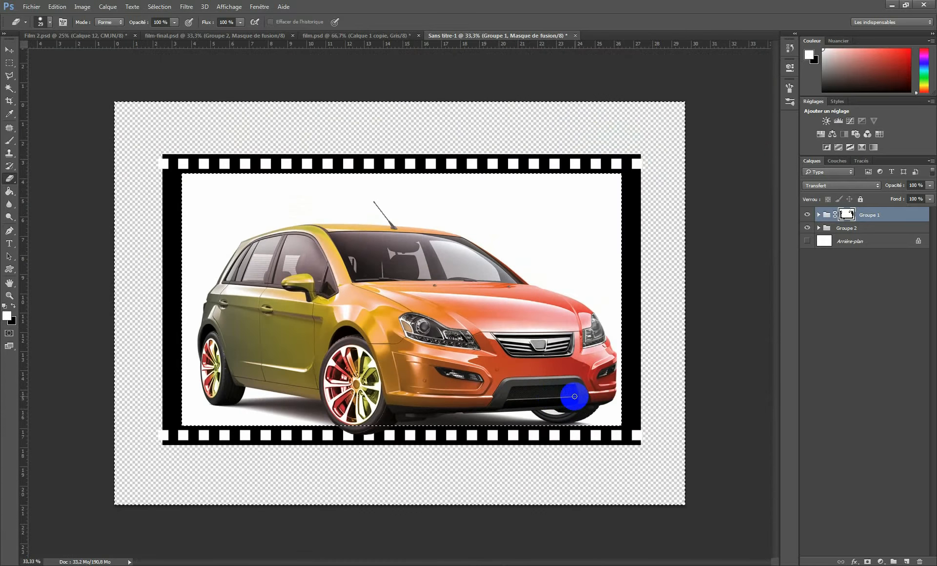
{"action": "key", "text": "ctrl+d"}
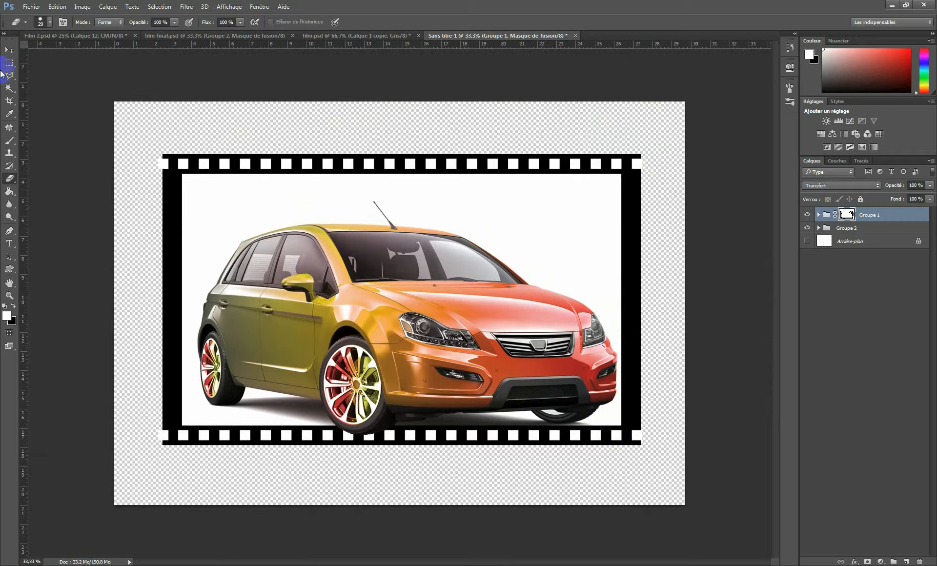
Cut the lower perforations of Calque 5 copie out of the black film layer Calque 3, clear the selection and hide Calque 5 copie.
{"action": "left_click", "coordinate": [10, 51]}
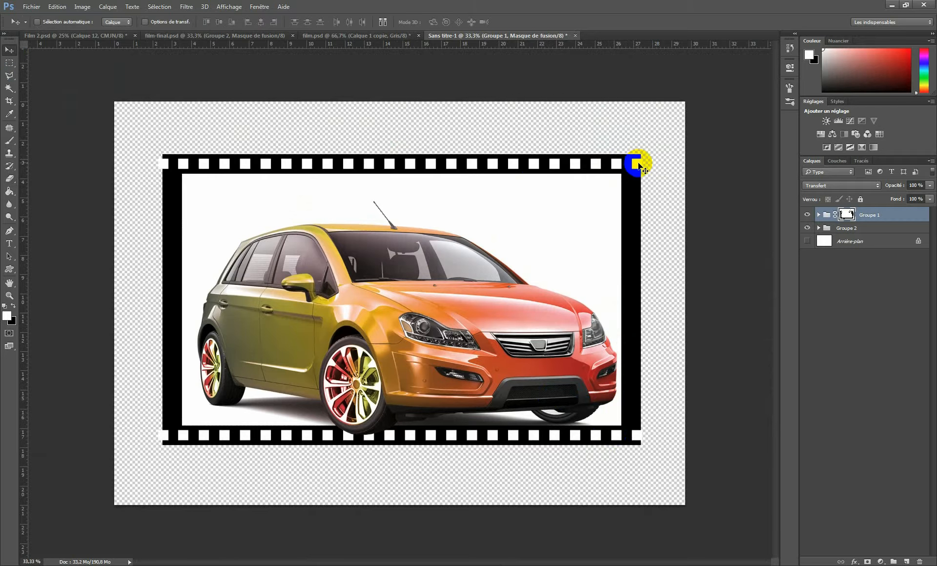
{"action": "scroll", "coordinate": [642, 164], "scroll_direction": "up", "scroll_amount": 2}
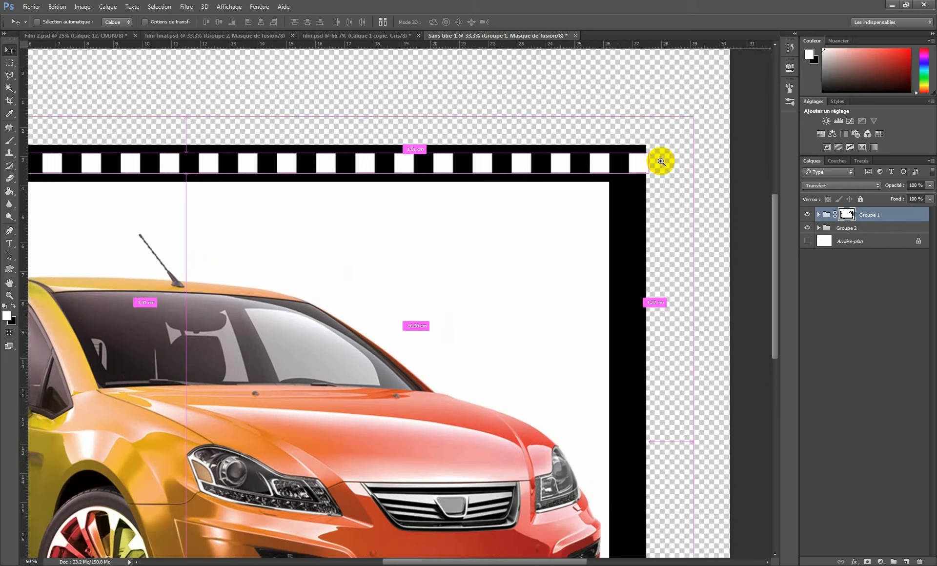
{"action": "scroll", "coordinate": [596, 160], "scroll_direction": "up", "scroll_amount": 1}
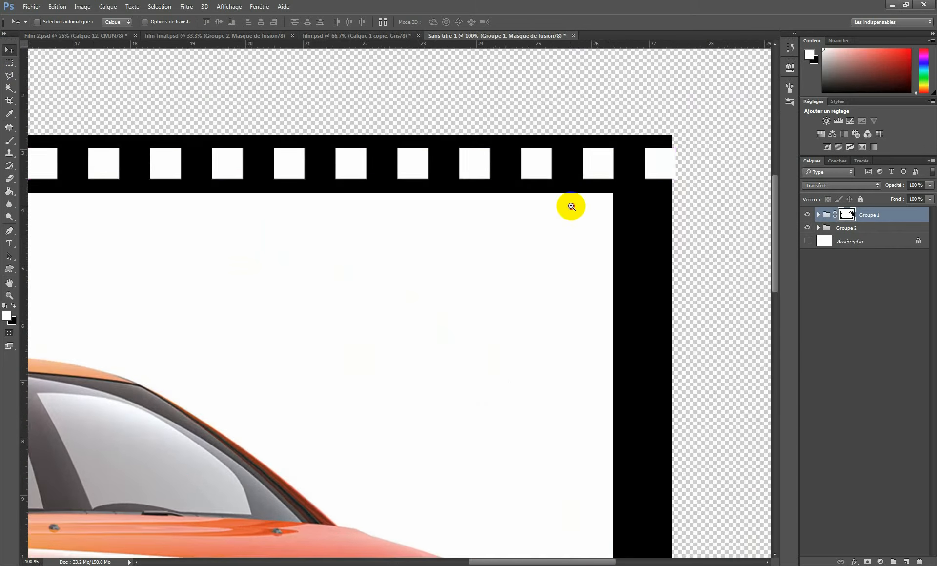
{"action": "scroll", "coordinate": [570, 207], "scroll_direction": "down", "scroll_amount": 2}
{"action": "scroll", "coordinate": [584, 207], "scroll_direction": "down", "scroll_amount": 1}
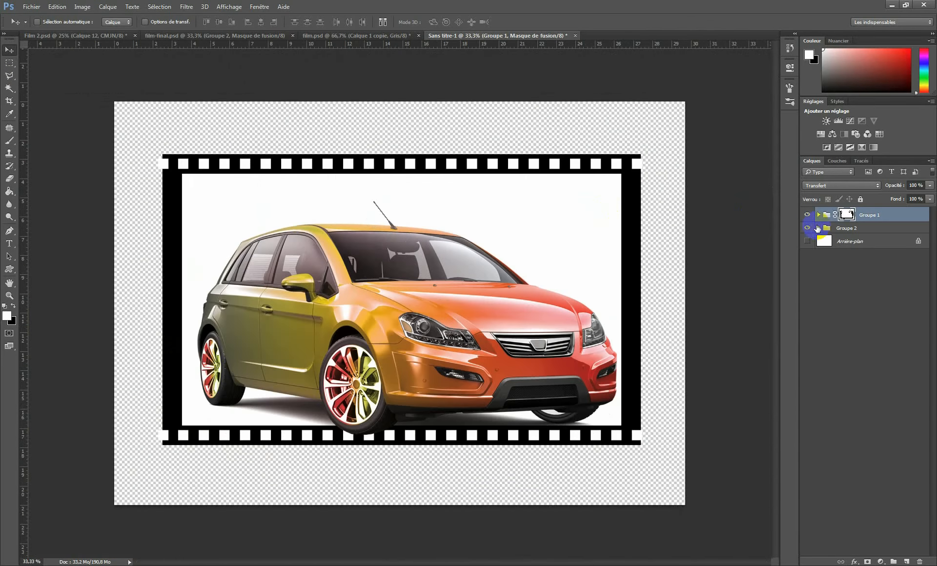
{"action": "left_click", "coordinate": [819, 228]}
{"action": "left_click", "coordinate": [832, 241]}
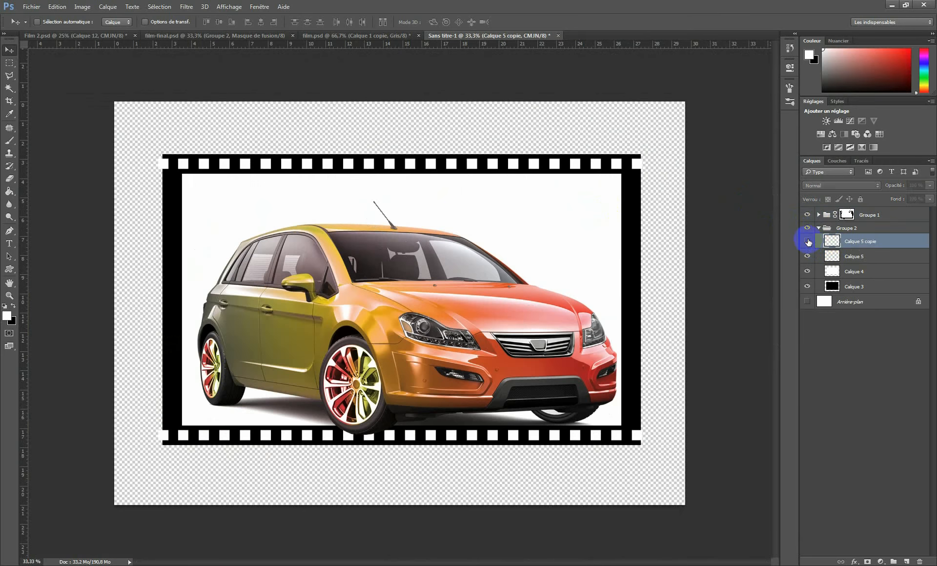
{"action": "left_click", "coordinate": [808, 241]}
{"action": "left_click", "coordinate": [808, 241]}
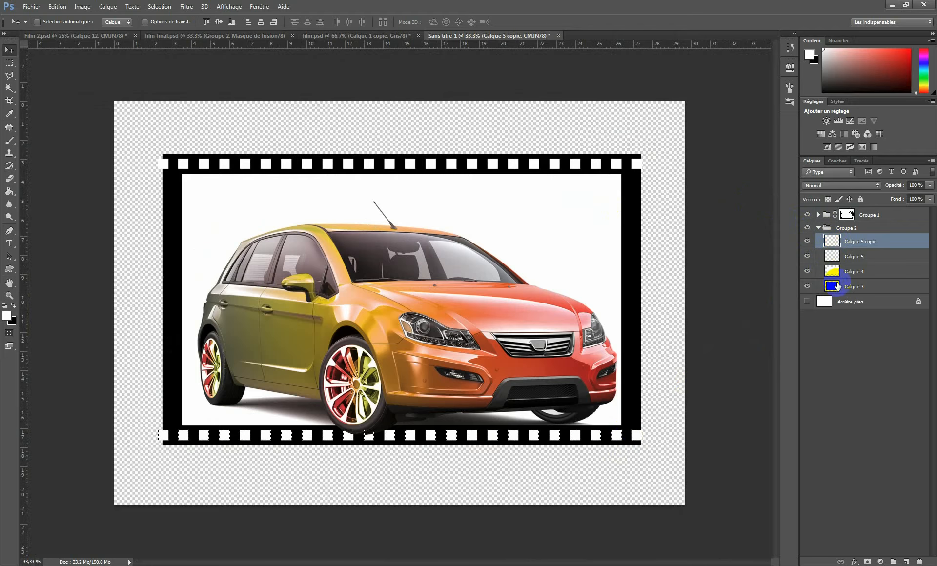
{"action": "left_click", "coordinate": [833, 289]}
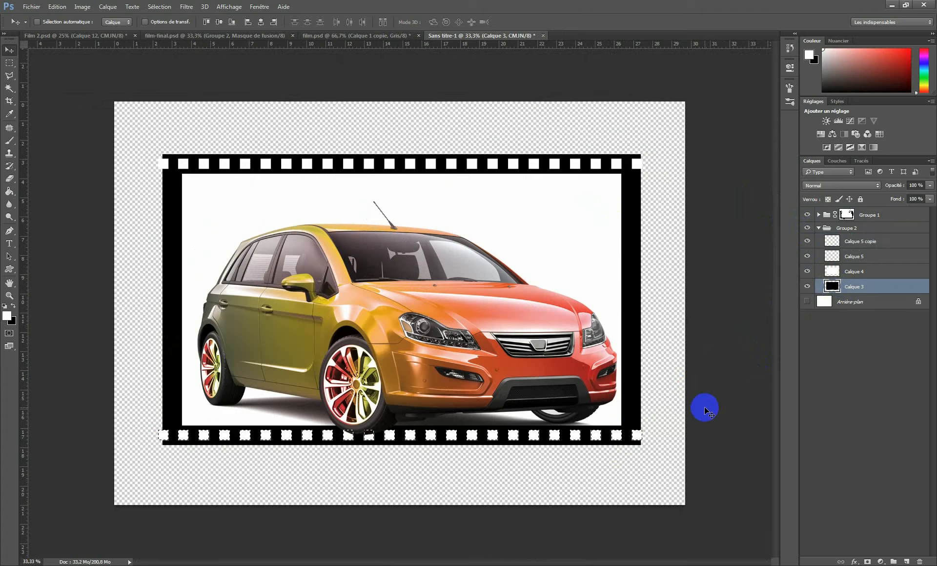
{"action": "key", "text": "ctrl+d"}
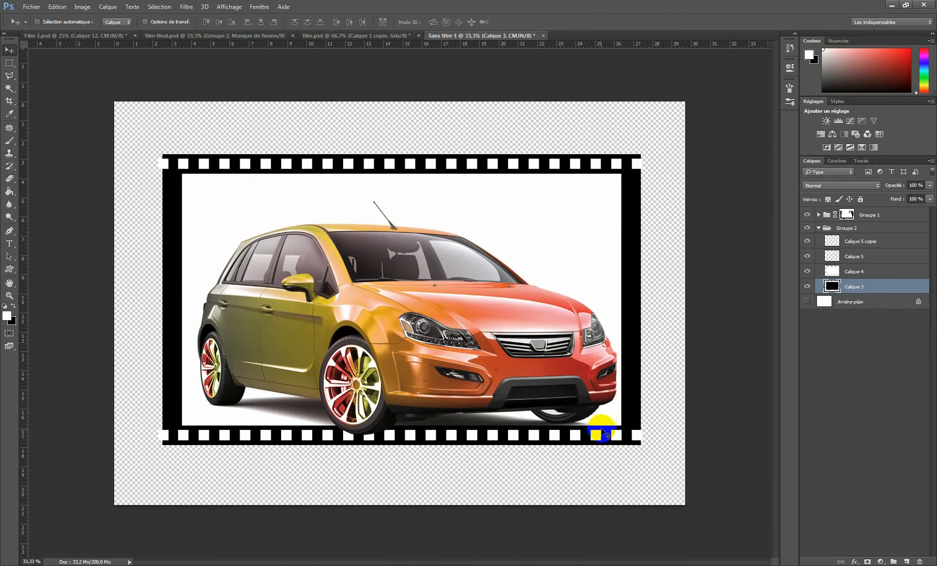
{"action": "left_click", "coordinate": [808, 241]}
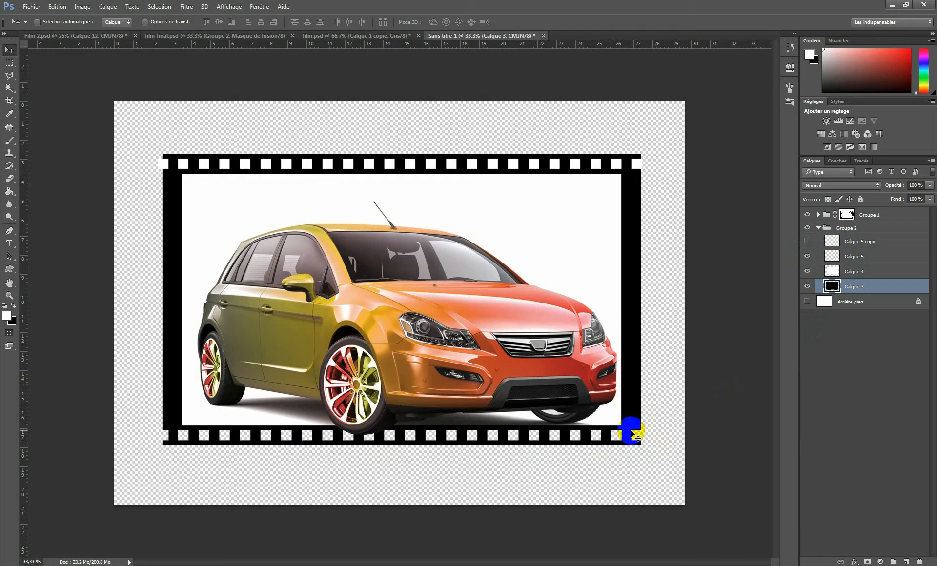
Cut the upper perforations of Calque 5 out of the black film layer Calque 3, hide Calque 5 and clear the selection.
{"action": "left_click", "coordinate": [826, 259]}
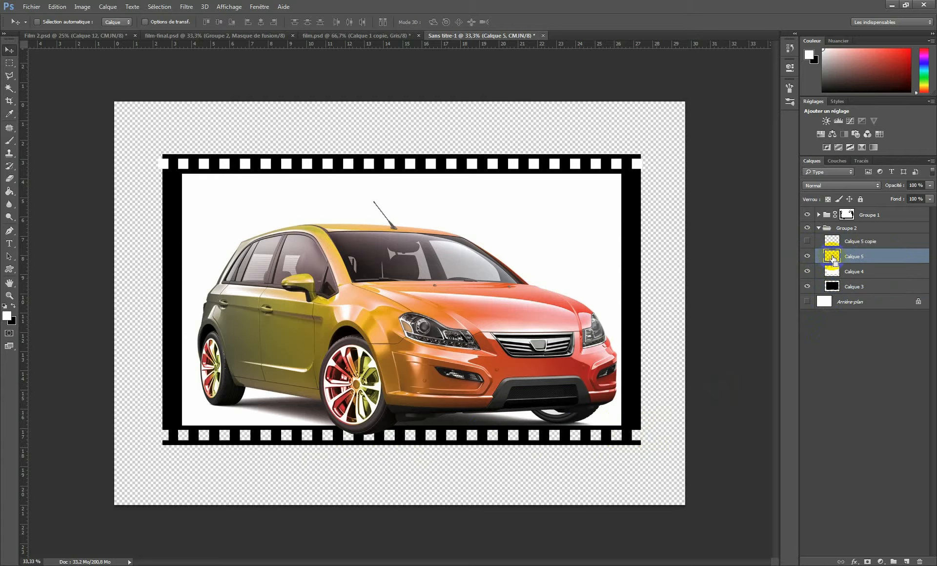
{"action": "left_click", "coordinate": [834, 259], "text": "ctrl"}
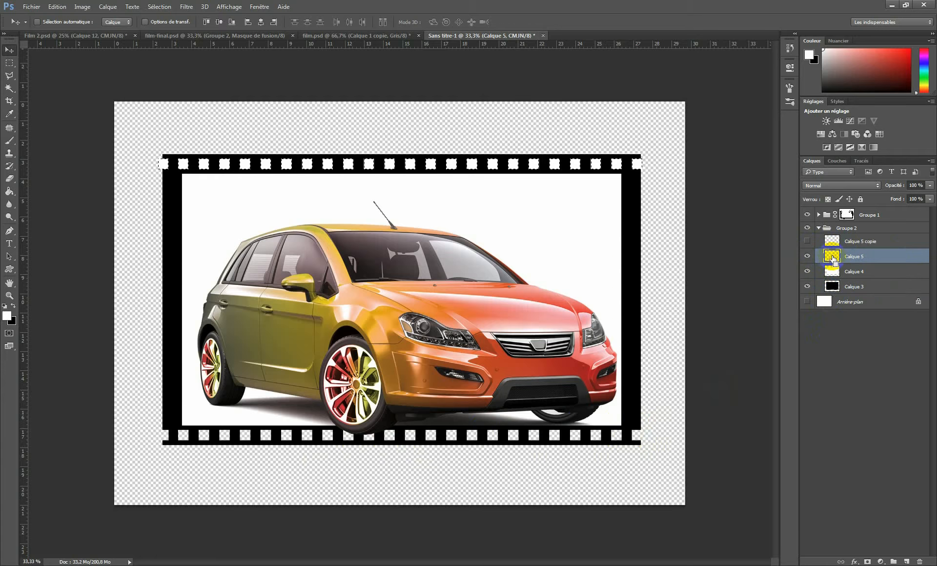
{"action": "left_click", "coordinate": [807, 256]}
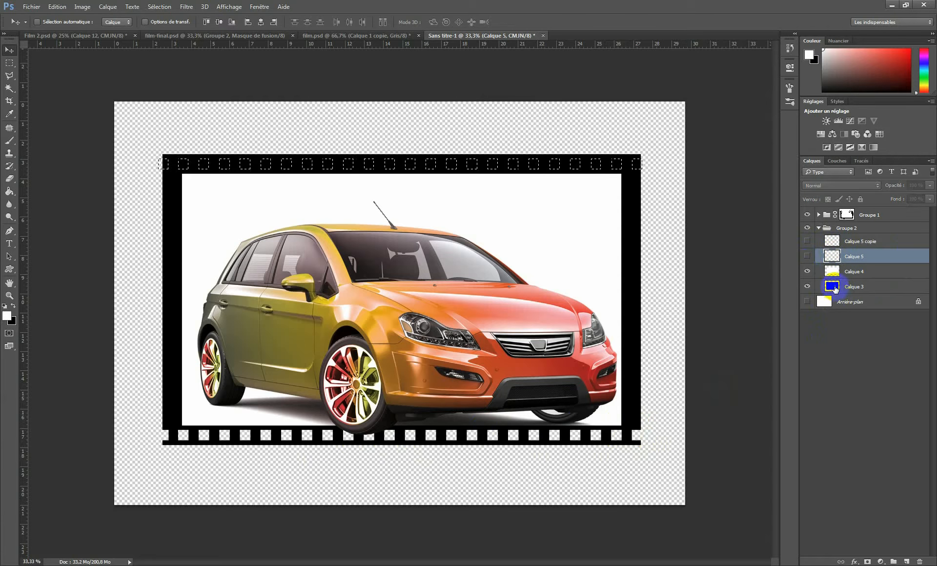
{"action": "left_click", "coordinate": [830, 287]}
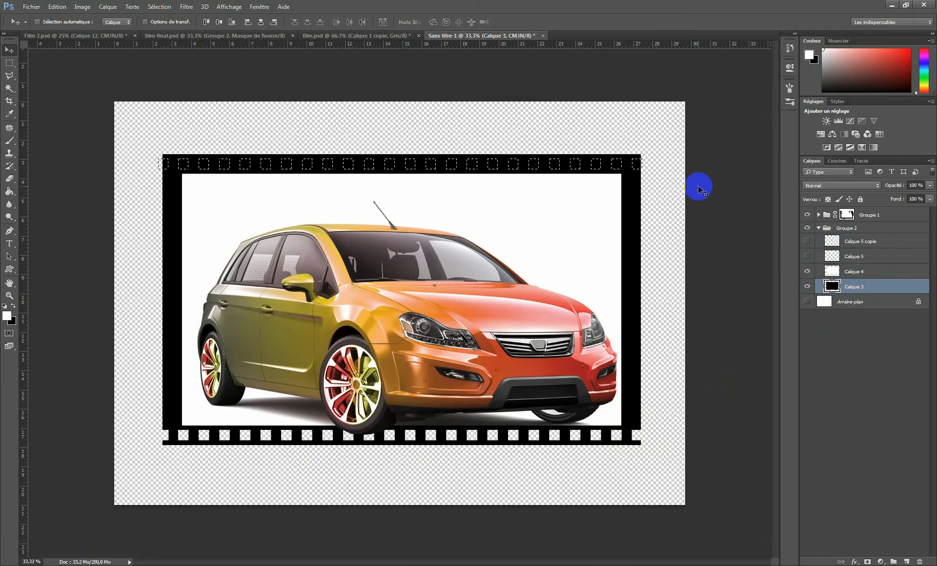
{"action": "key", "text": "Delete"}
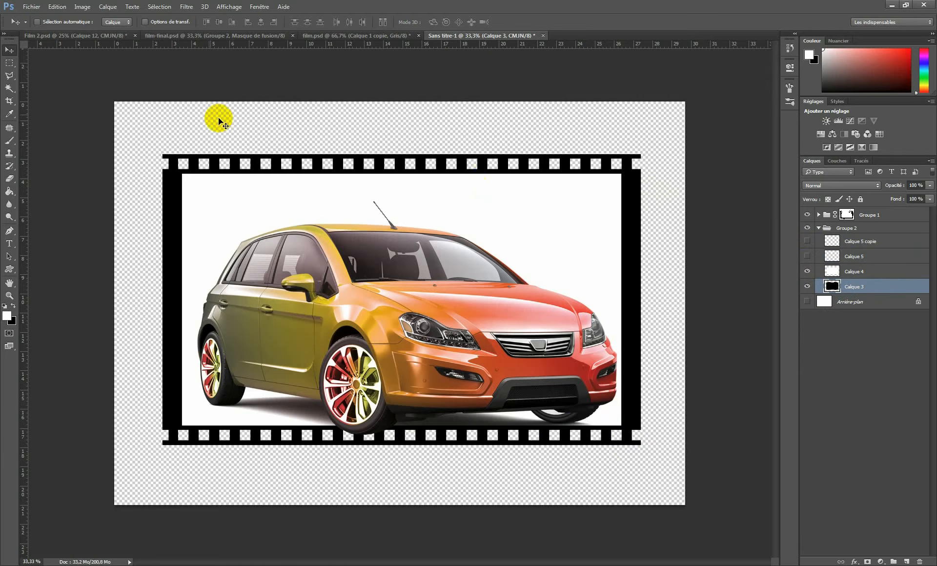
{"action": "key", "text": "ctrl+d"}
Check the reference film-final.psd, return to Sans titre-1 and combine Groupe 1 and Groupe 2 into one parent group.
{"action": "key", "text": "ctrl+minus"}
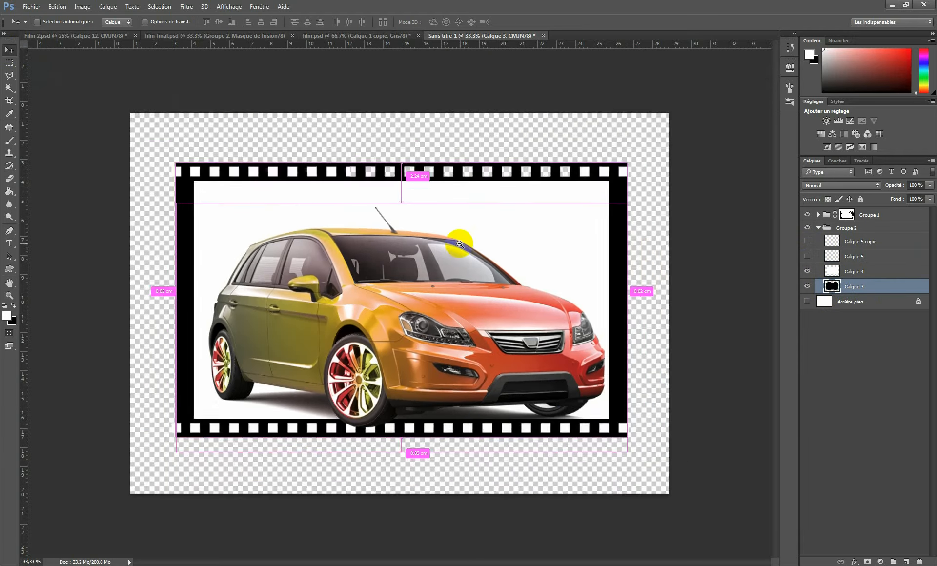
{"action": "left_click", "coordinate": [183, 36]}
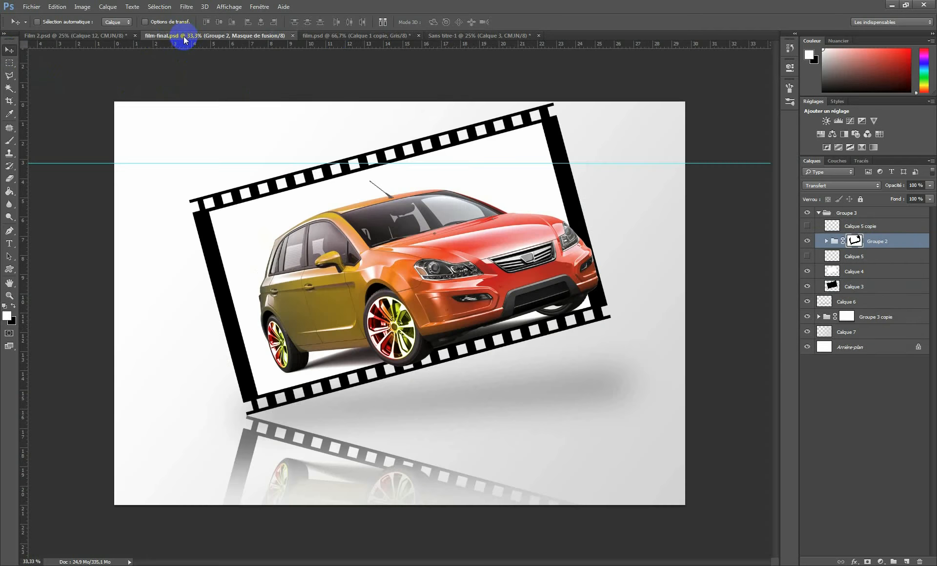
{"action": "left_click", "coordinate": [472, 36]}
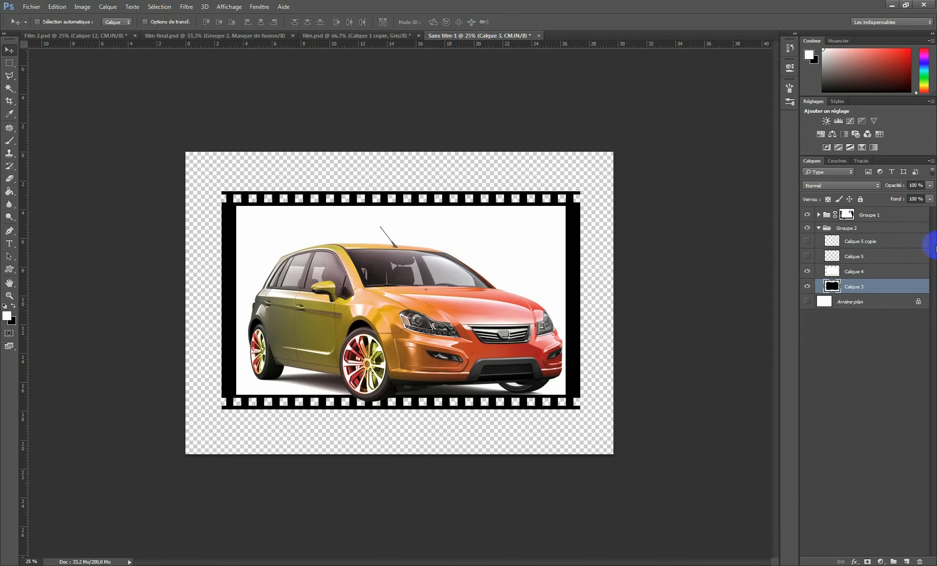
{"action": "left_click", "coordinate": [819, 228]}
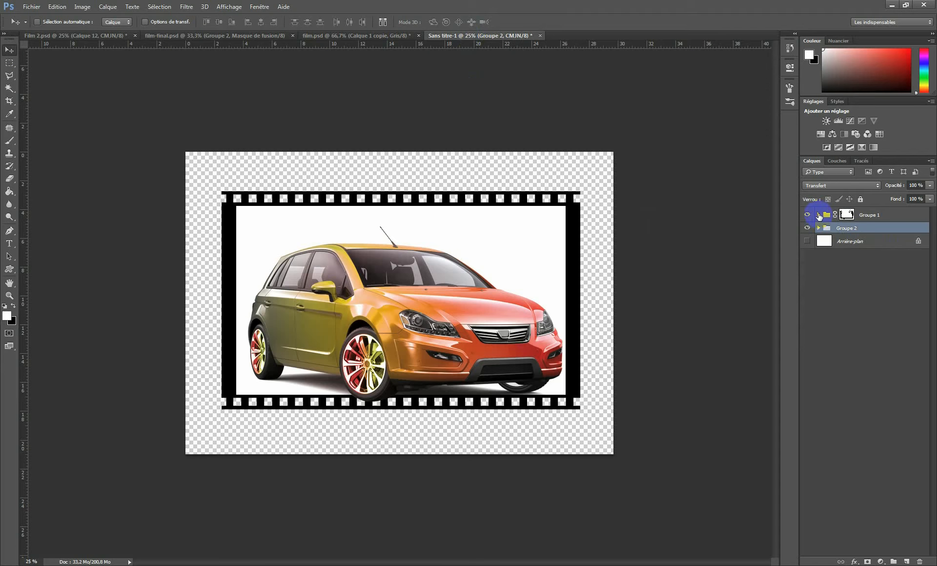
{"action": "left_click", "coordinate": [864, 215], "text": "shift"}
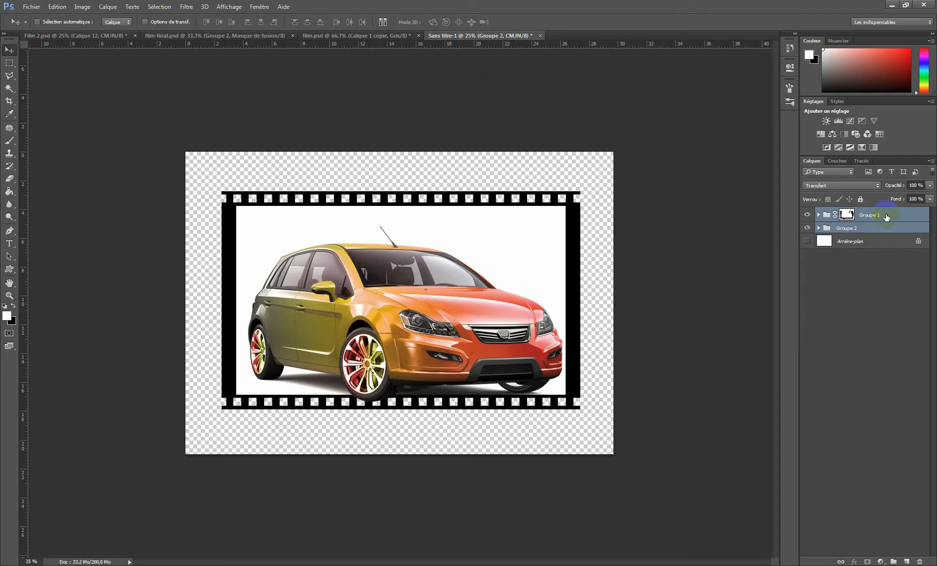
{"action": "key", "text": "ctrl+g"}
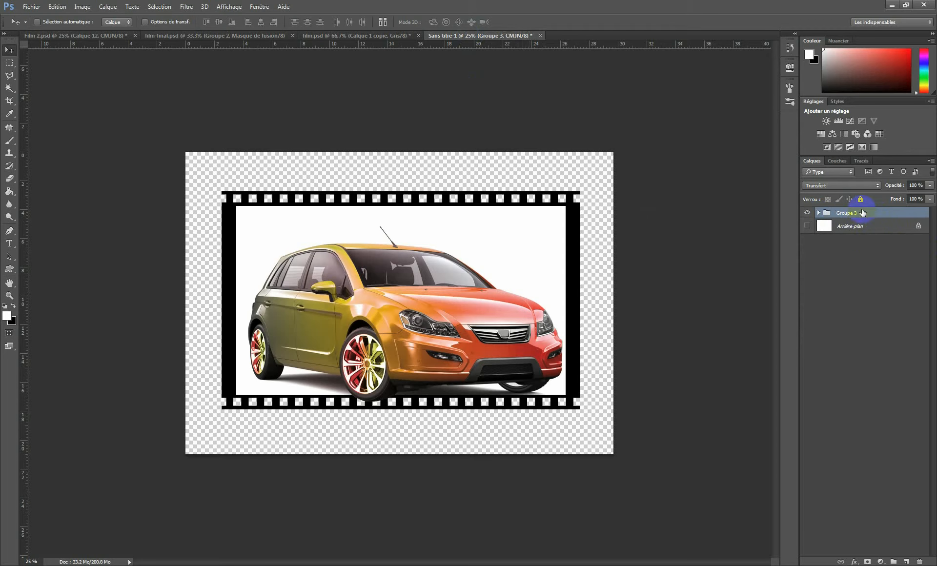
Rotate Groupe 3 about -7.87°, scale it proportionally to about 79.92 % and position it in the upper middle of the page.
{"action": "key", "text": "ctrl+t"}
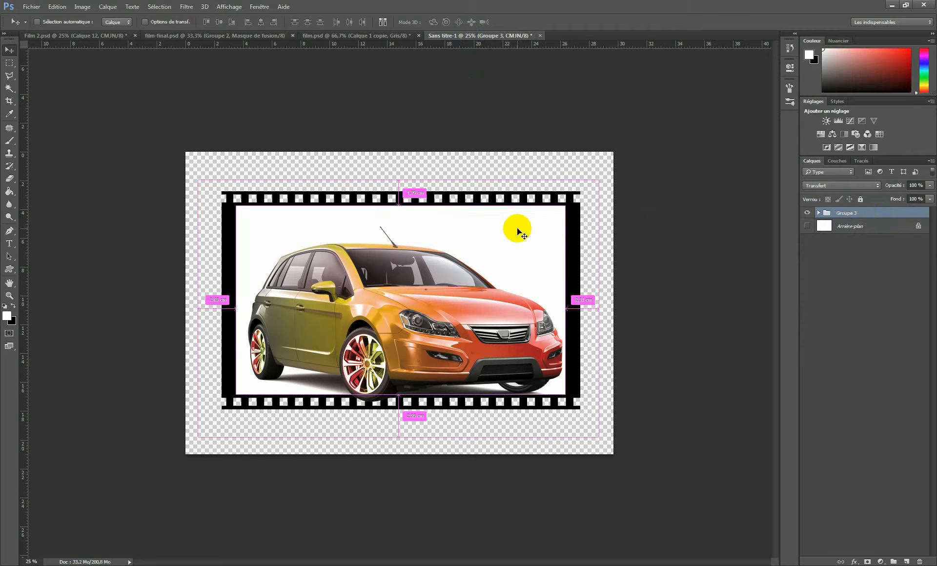
{"action": "left_click_drag", "start_coordinate": [617, 184], "coordinate": [599, 154]}
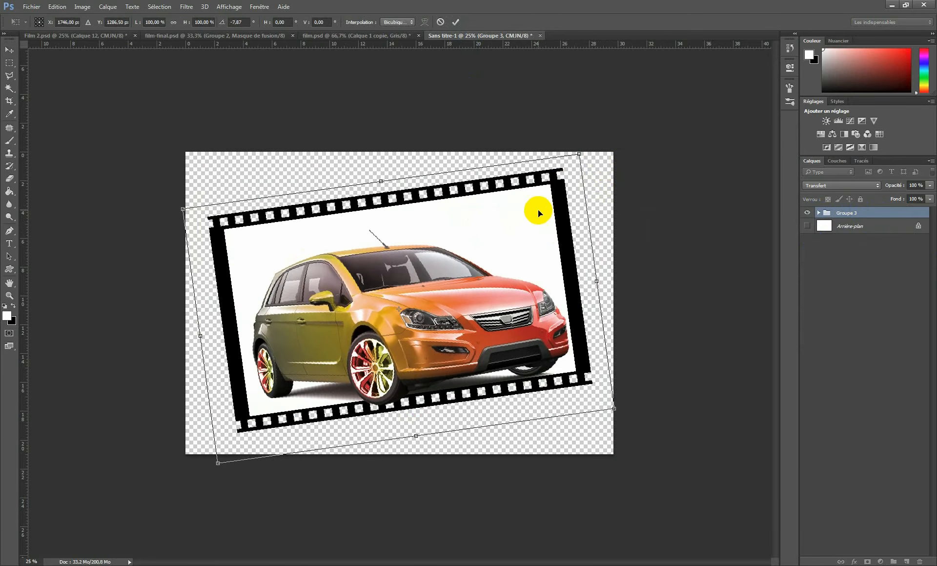
{"action": "left_click_drag", "start_coordinate": [537, 211], "coordinate": [536, 198]}
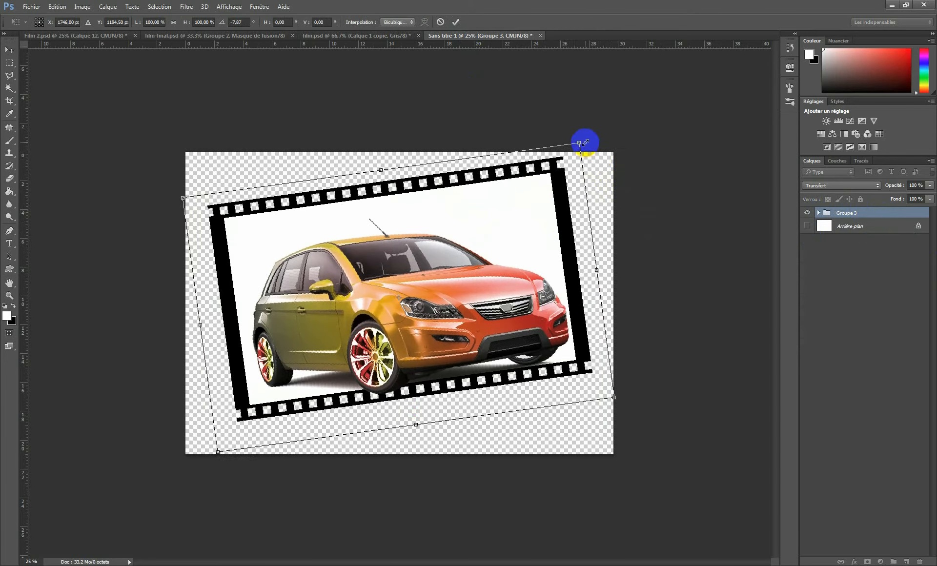
{"action": "left_click_drag", "start_coordinate": [577, 142], "coordinate": [509, 218]}
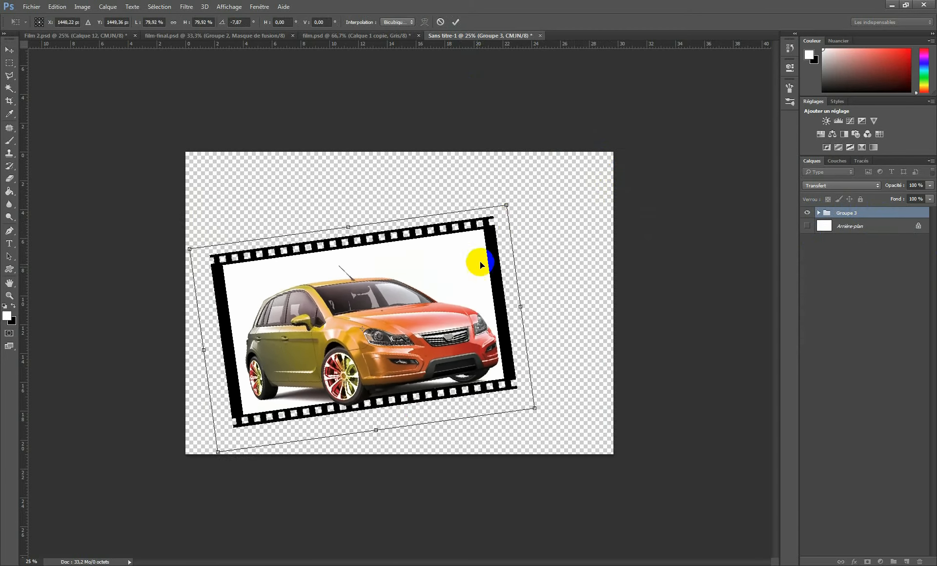
{"action": "left_click_drag", "start_coordinate": [476, 264], "coordinate": [498, 208]}
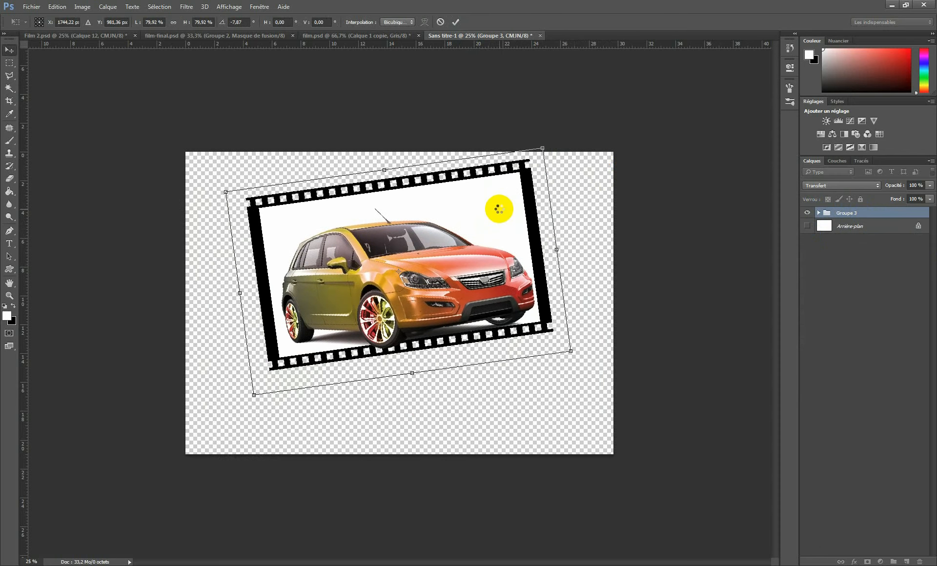
{"action": "left_click", "coordinate": [844, 241]}
Duplicate Groupe 3 and place the copy below the original in the layer order.
{"action": "left_click", "coordinate": [846, 211]}
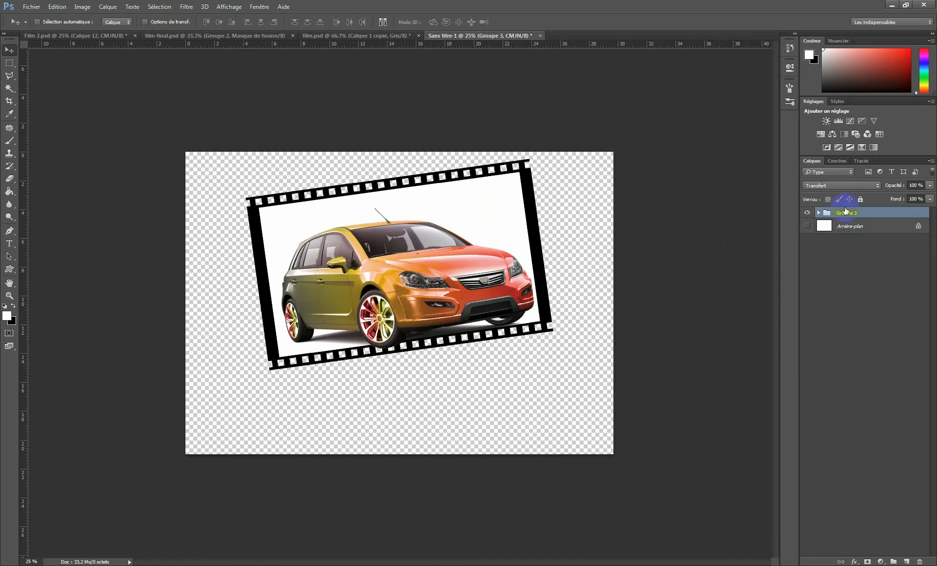
{"action": "left_click_drag", "start_coordinate": [840, 213], "coordinate": [906, 562]}
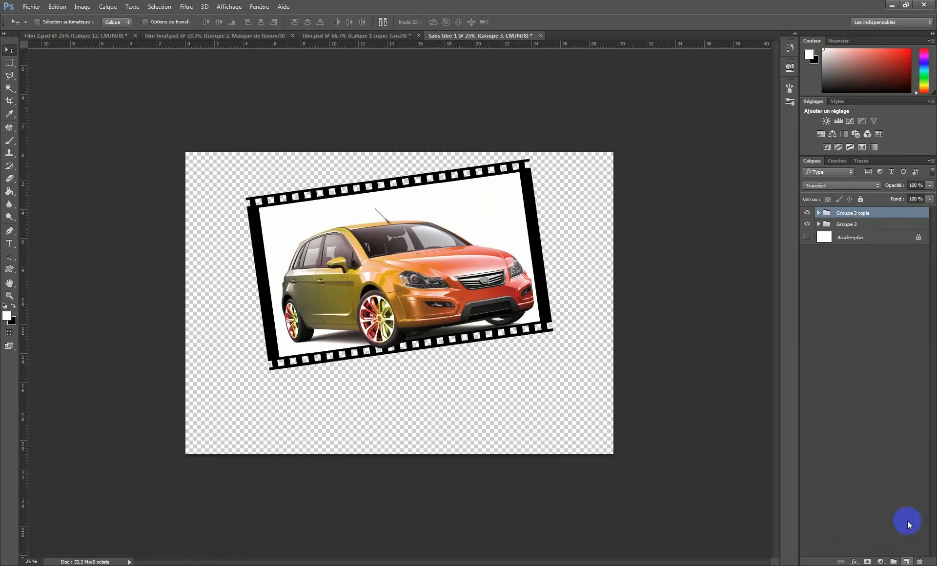
{"action": "left_click", "coordinate": [846, 214]}
{"action": "left_click_drag", "start_coordinate": [843, 215], "coordinate": [843, 232]}
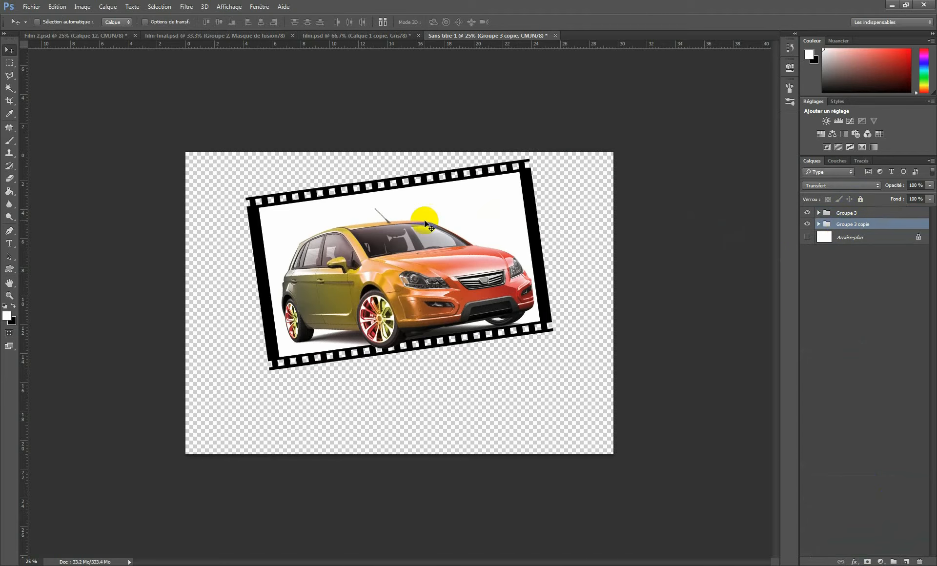
Flip Groupe 3 copie vertically and place it under the original film strip as a reflection, with their lower-left corners meeting.
{"action": "left_click_drag", "start_coordinate": [424, 222], "coordinate": [421, 291]}
{"action": "key", "text": "ctrl"}
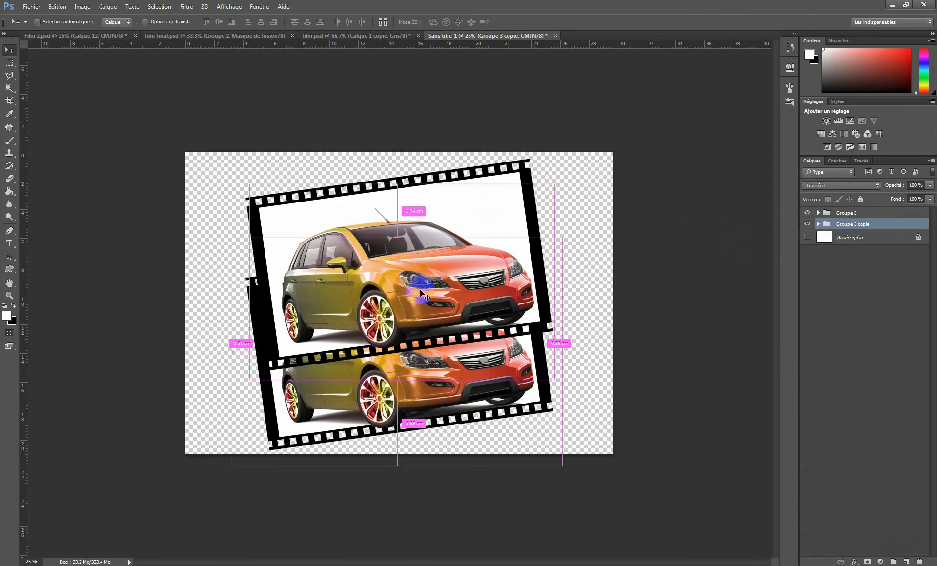
{"action": "key", "text": "ctrl+t"}
{"action": "right_click", "coordinate": [488, 356]}
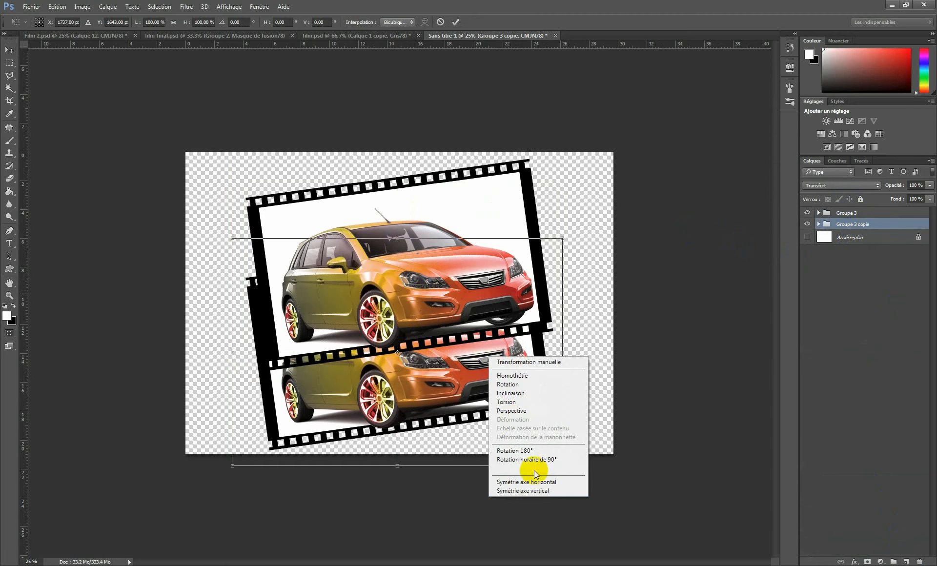
{"action": "left_click", "coordinate": [534, 491]}
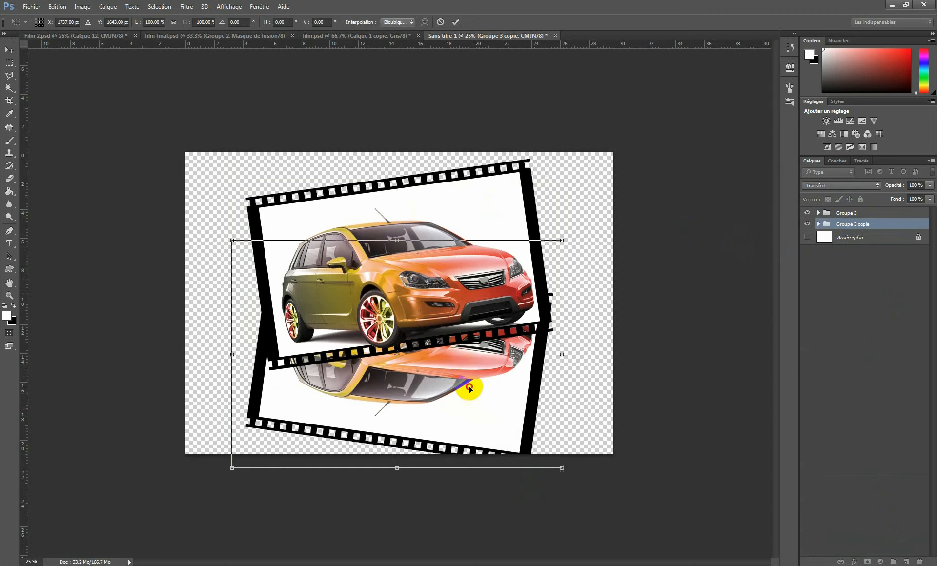
{"action": "left_click_drag", "start_coordinate": [469, 388], "coordinate": [482, 421]}
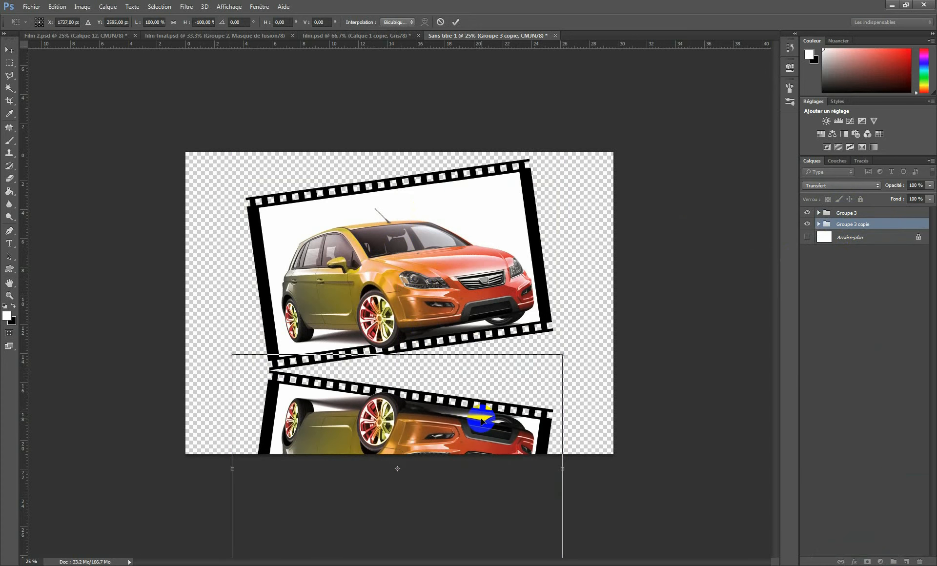
{"action": "key", "text": "Return"}
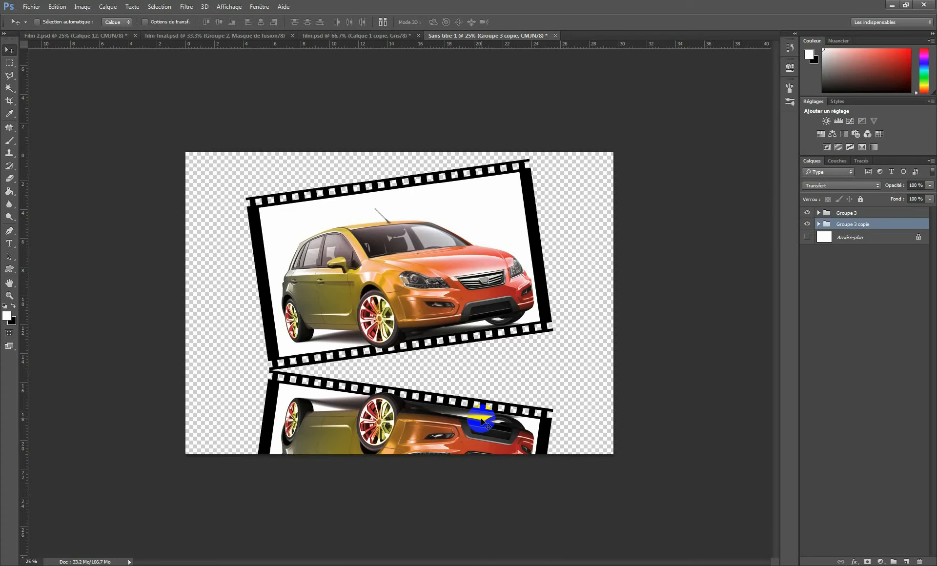
Show the Arrière-plan layer and add a layer mask to Groupe 3 copie.
{"action": "left_click", "coordinate": [808, 237]}
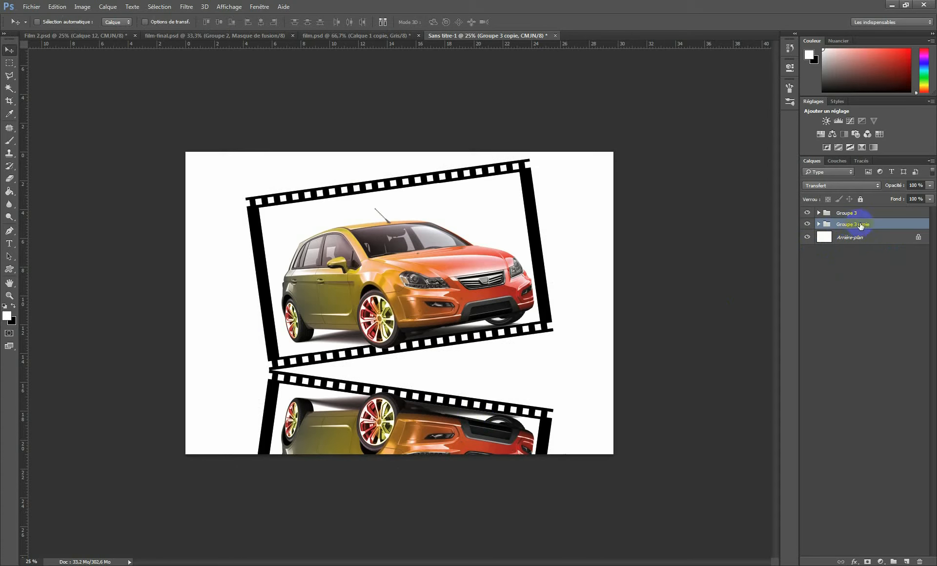
{"action": "left_click", "coordinate": [868, 562]}
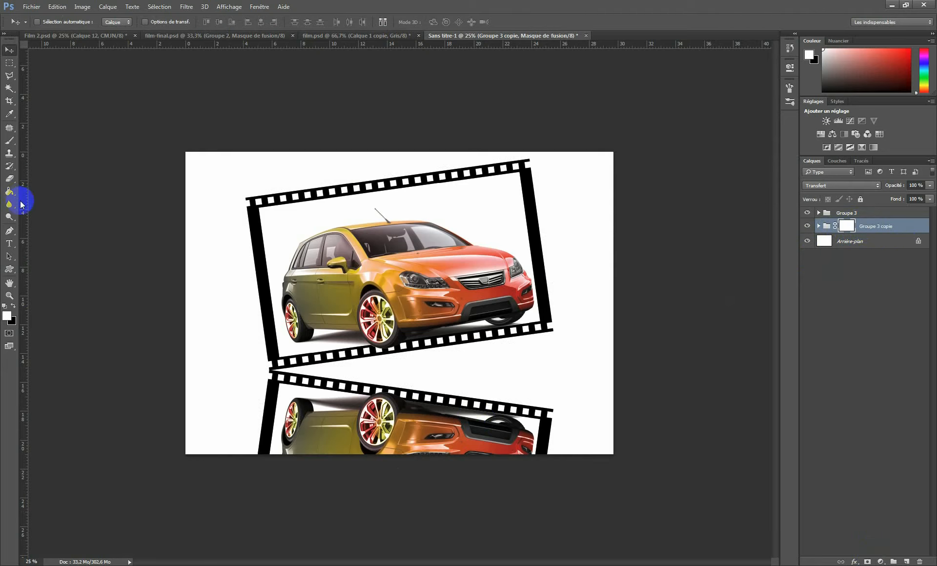
Fade the reflection toward the page's lower edge with a linear black-to-transparent gradient on its mask and set the group's opacity to 43 %.
{"action": "right_click", "coordinate": [8, 192]}
{"action": "left_click", "coordinate": [45, 188]}
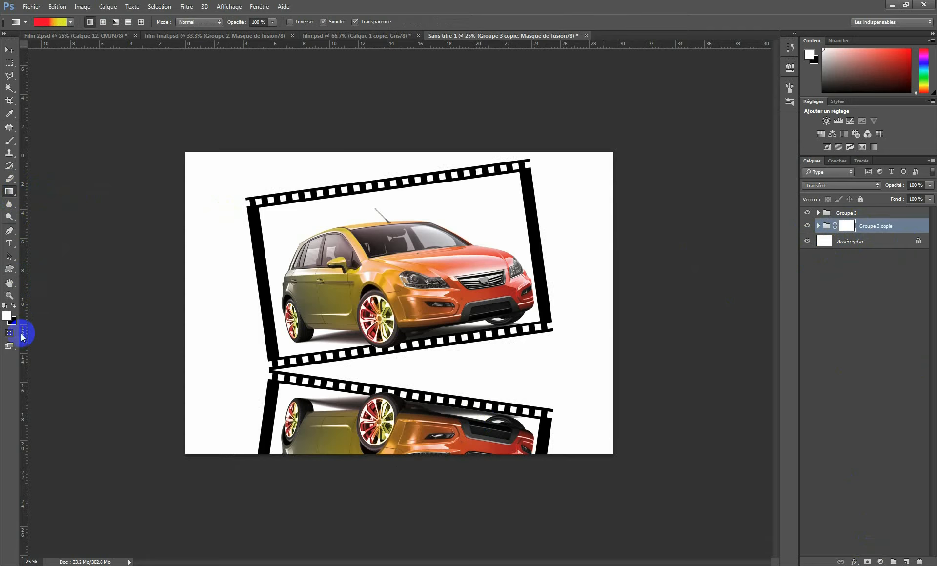
{"action": "left_click", "coordinate": [5, 305]}
{"action": "left_click", "coordinate": [70, 23]}
{"action": "left_click", "coordinate": [36, 41]}
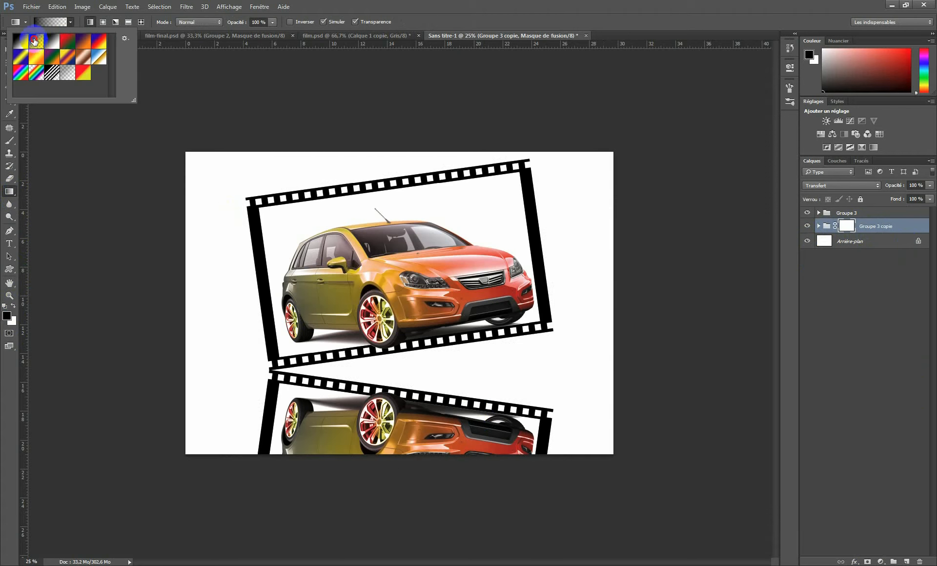
{"action": "left_click", "coordinate": [517, 19]}
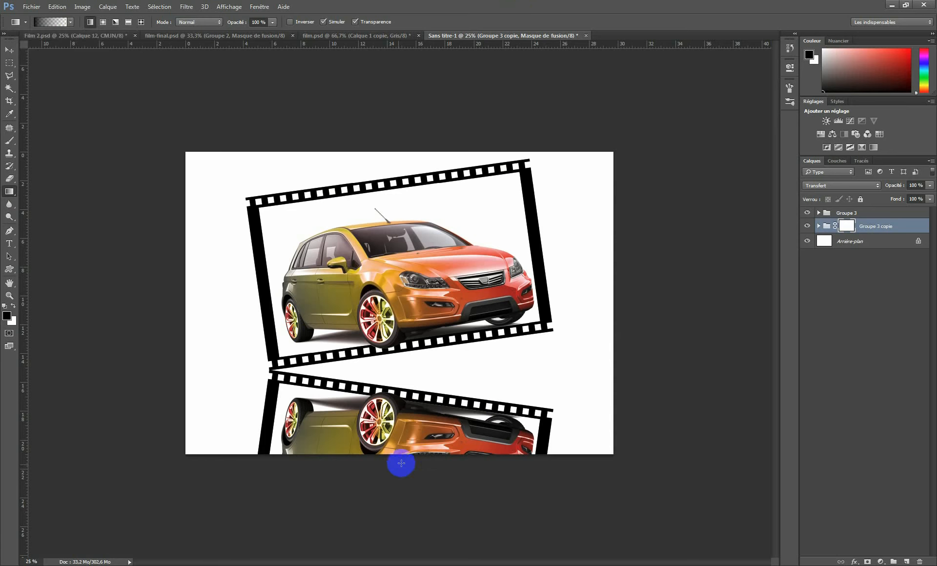
{"action": "left_click_drag", "start_coordinate": [364, 479], "coordinate": [366, 366]}
{"action": "left_click_drag", "start_coordinate": [347, 508], "coordinate": [318, 346]}
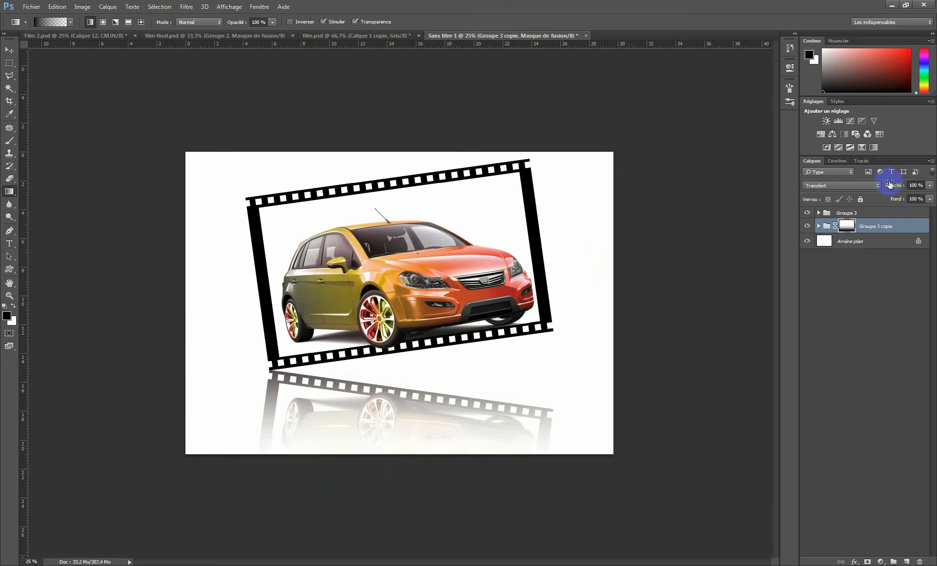
{"action": "left_click_drag", "start_coordinate": [885, 188], "coordinate": [899, 189]}
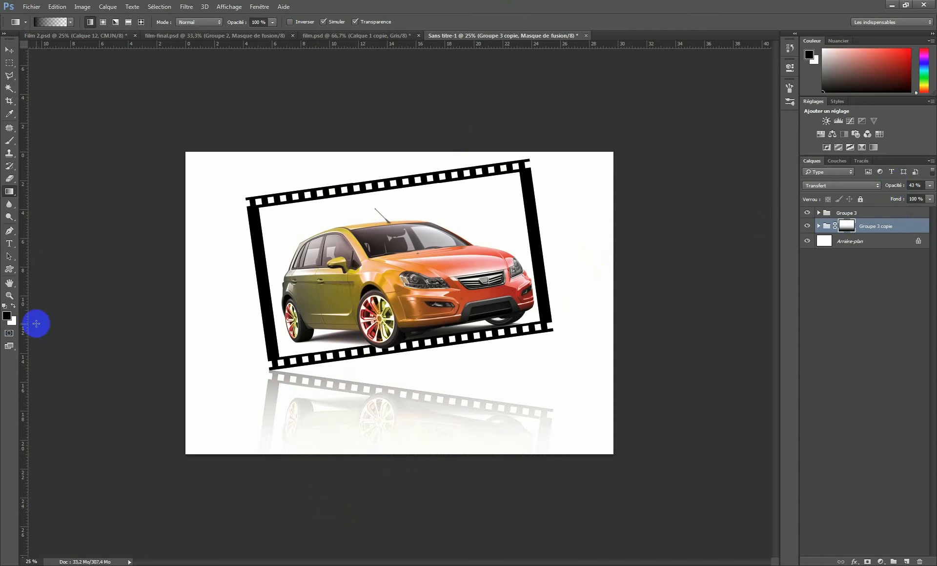
Restore the upper part of the reflection with a white-to-transparent gradient on its mask and compare the result with film-final.psd.
{"action": "left_click", "coordinate": [12, 307]}
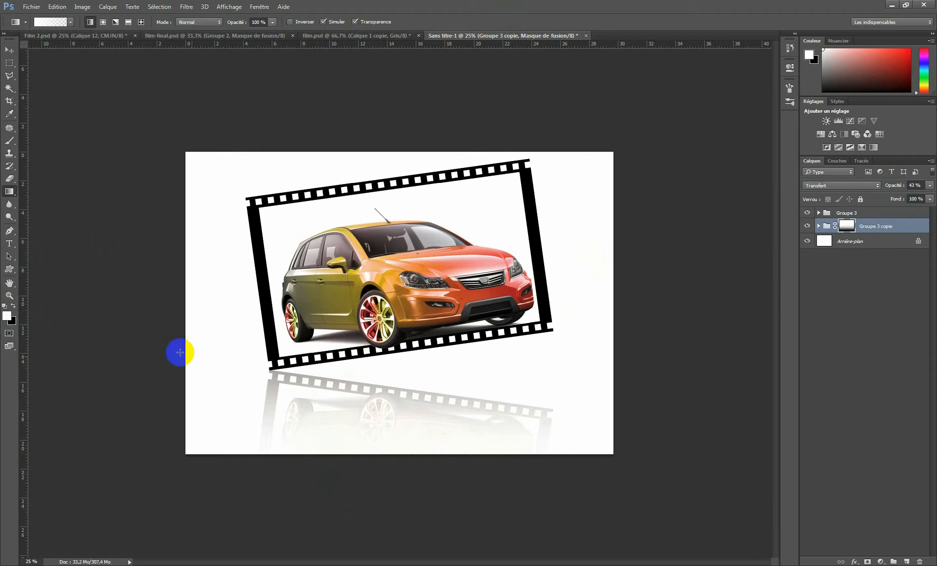
{"action": "left_click_drag", "start_coordinate": [286, 401], "coordinate": [285, 426]}
{"action": "left_click_drag", "start_coordinate": [288, 344], "coordinate": [290, 427]}
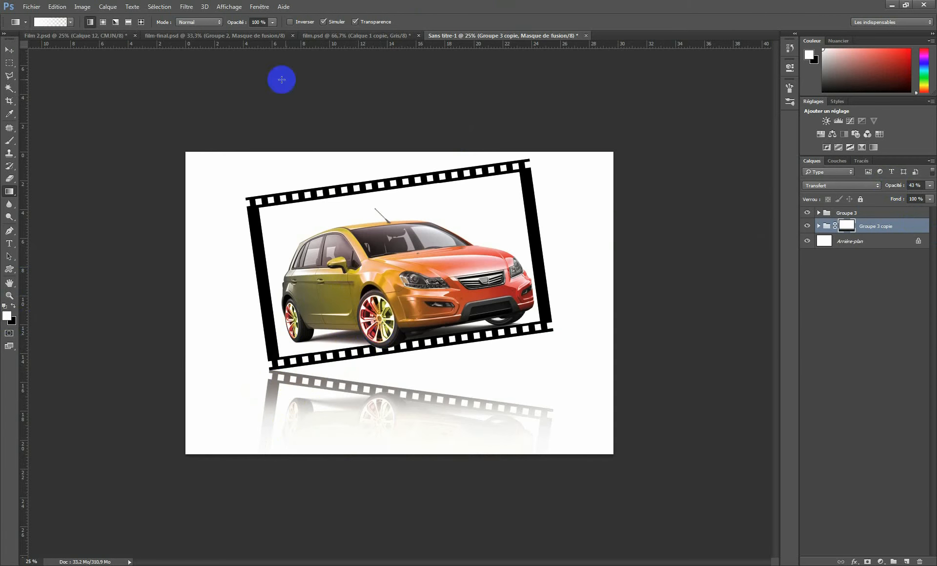
{"action": "left_click", "coordinate": [272, 36]}
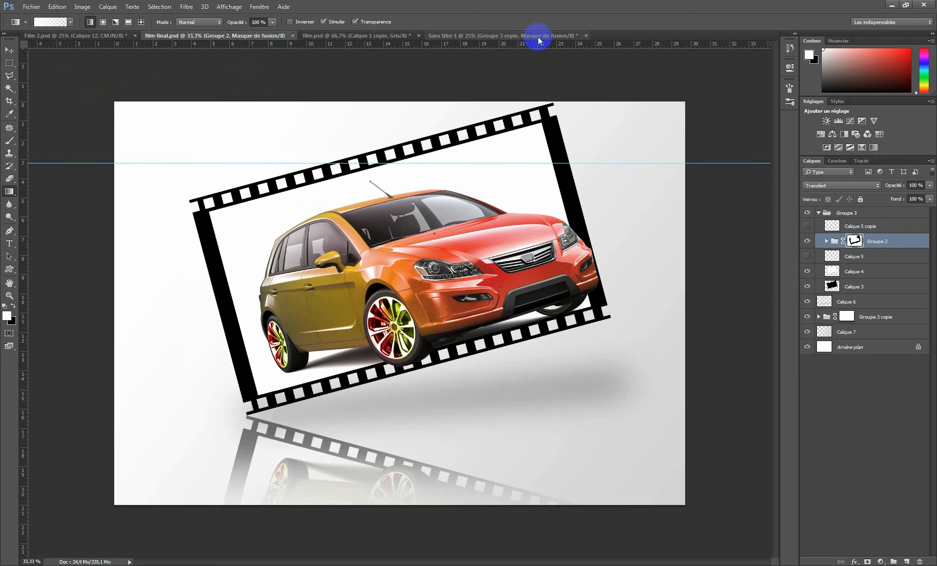
{"action": "left_click", "coordinate": [517, 37]}
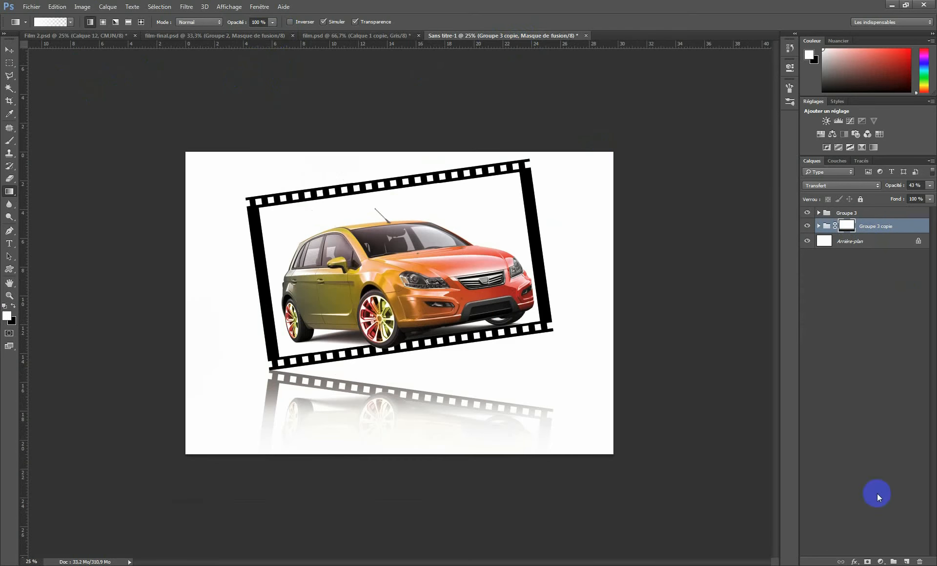
Add a new layer above Groupe 3 copie and prepare a round 80 px brush with black as the foreground colour.
{"action": "left_click", "coordinate": [906, 561]}
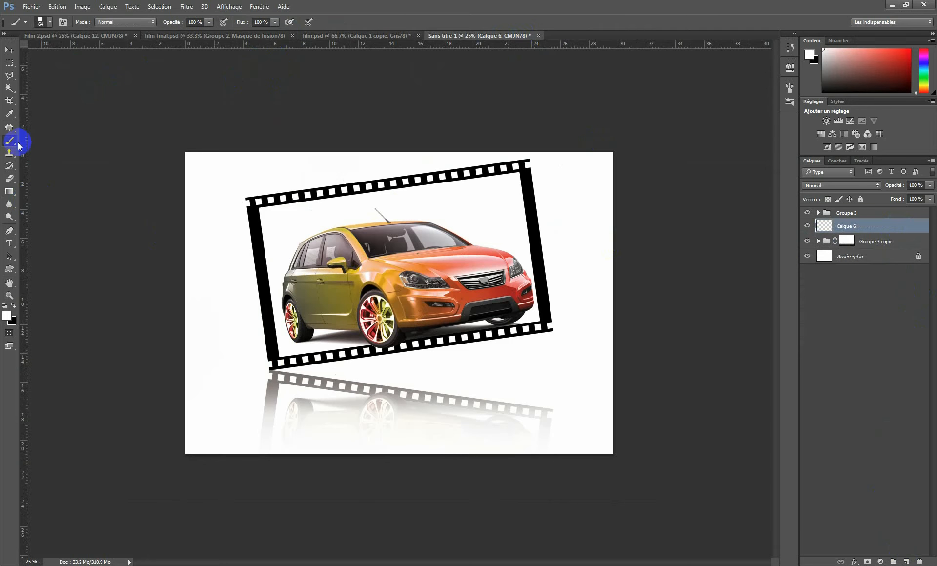
{"action": "left_click", "coordinate": [51, 23]}
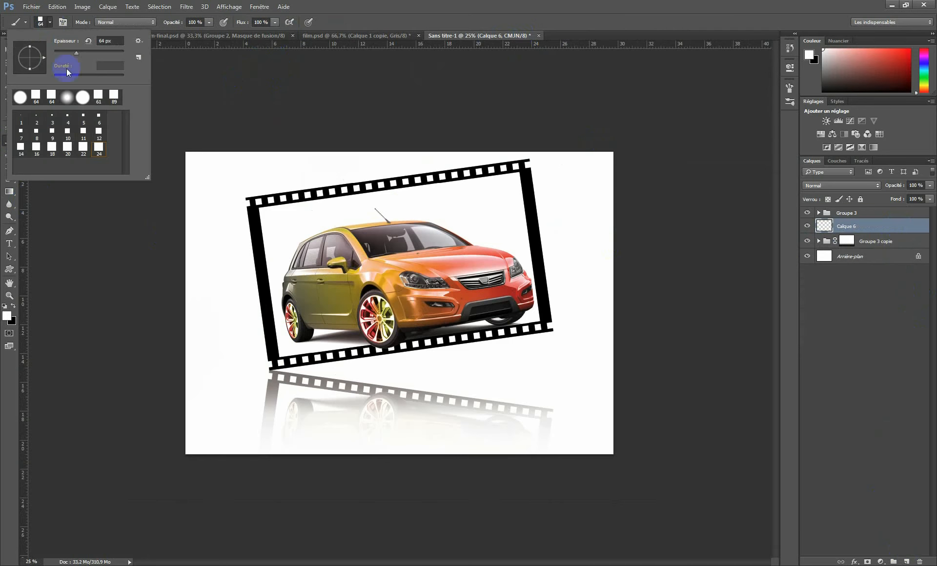
{"action": "left_click", "coordinate": [83, 97]}
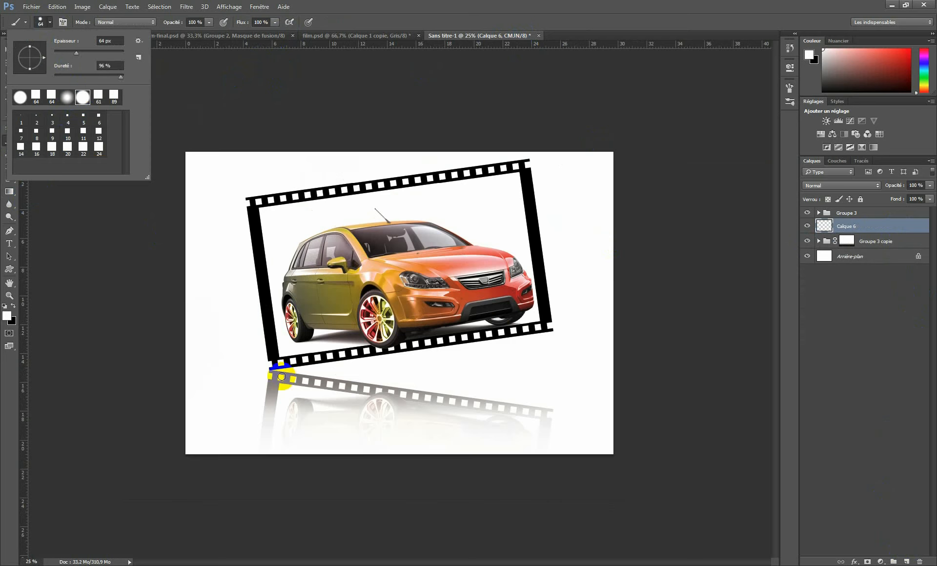
{"action": "left_click", "coordinate": [111, 41]}
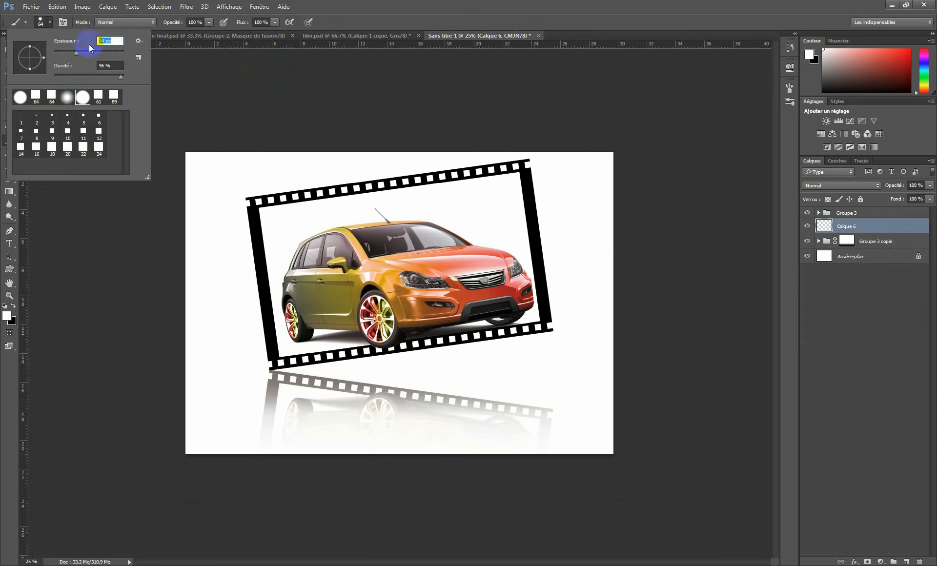
{"action": "type", "text": "80"}
{"action": "key", "text": "Return"}
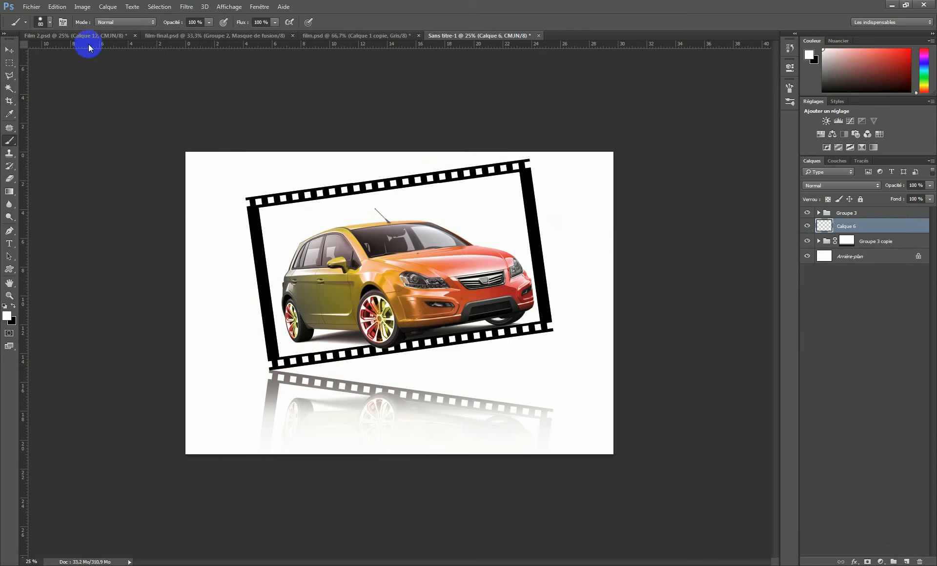
{"action": "left_click", "coordinate": [369, 374]}
{"action": "left_click", "coordinate": [278, 373]}
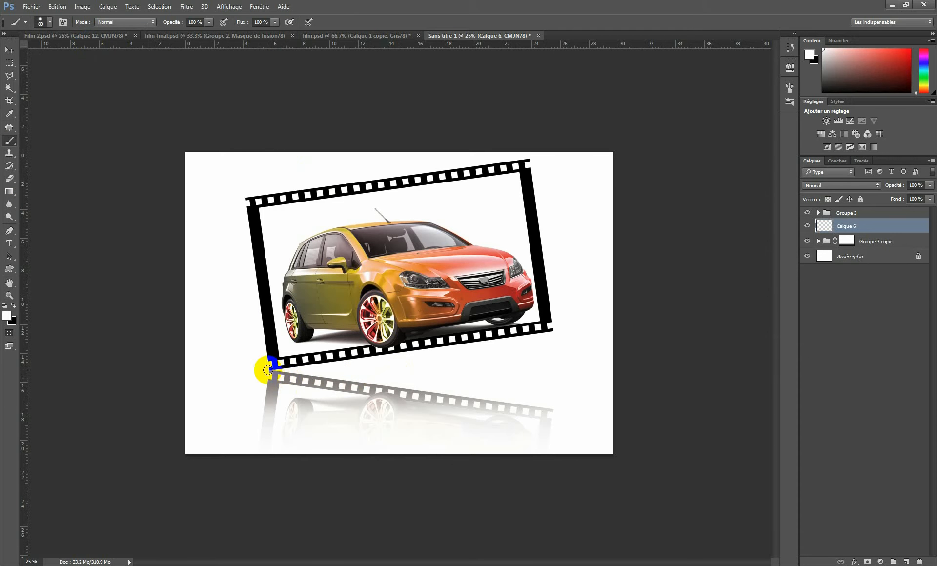
{"action": "left_click", "coordinate": [13, 306]}
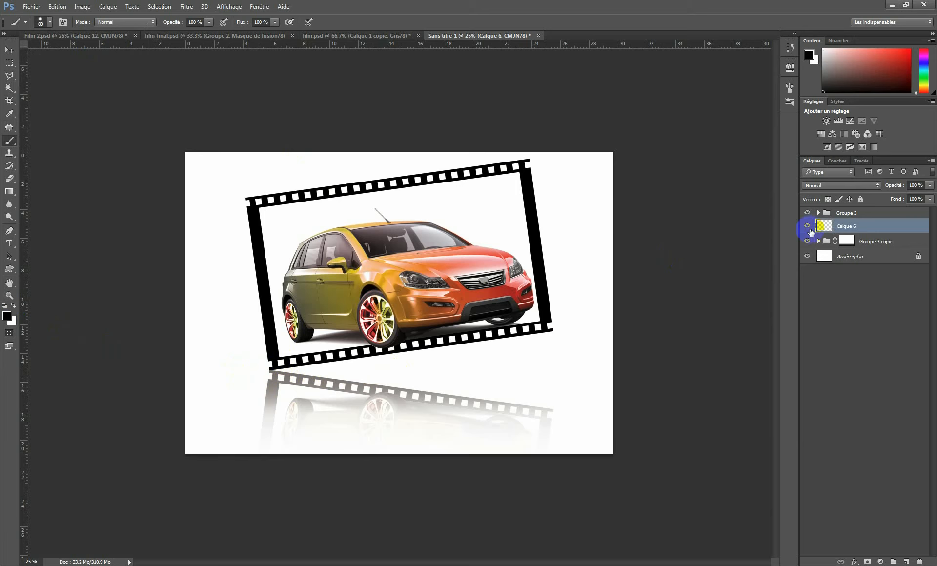
Try a straight black brush stroke from the film strip's lower-left corner to below its lower-right corner, and undo it.
{"action": "left_click", "coordinate": [276, 369]}
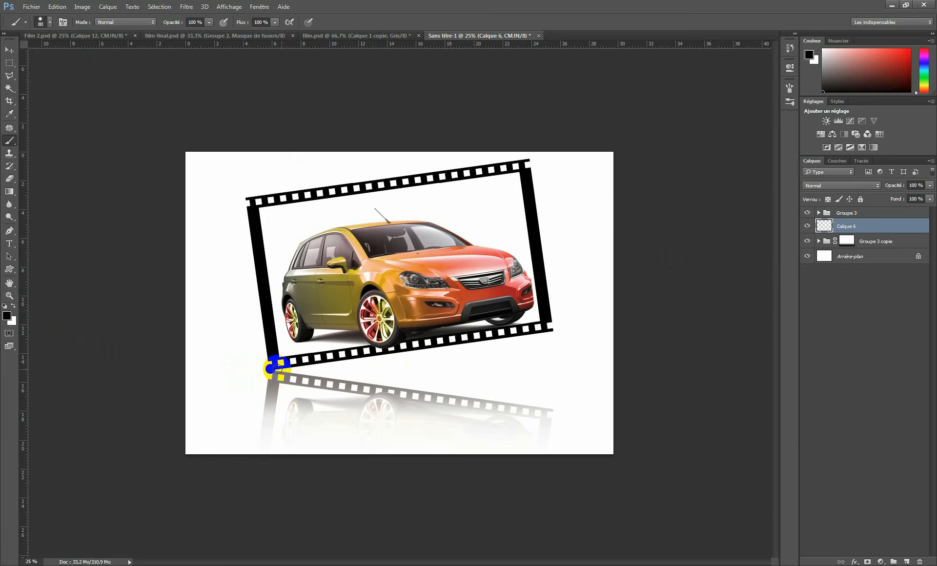
{"action": "left_click", "coordinate": [553, 352], "text": "shift"}
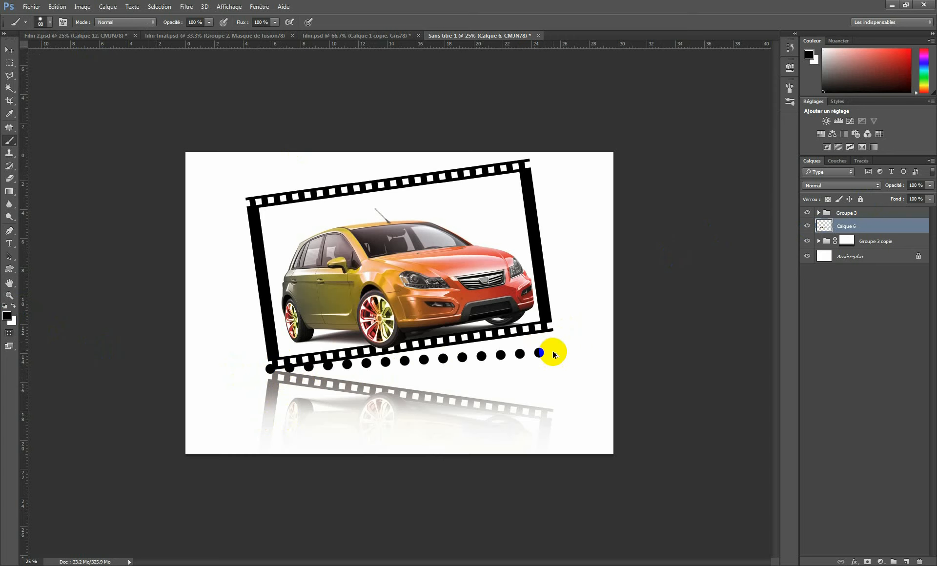
{"action": "key", "text": "ctrl+alt+z"}
{"action": "key", "text": "ctrl+alt+z"}
{"action": "left_click", "coordinate": [756, 62]}
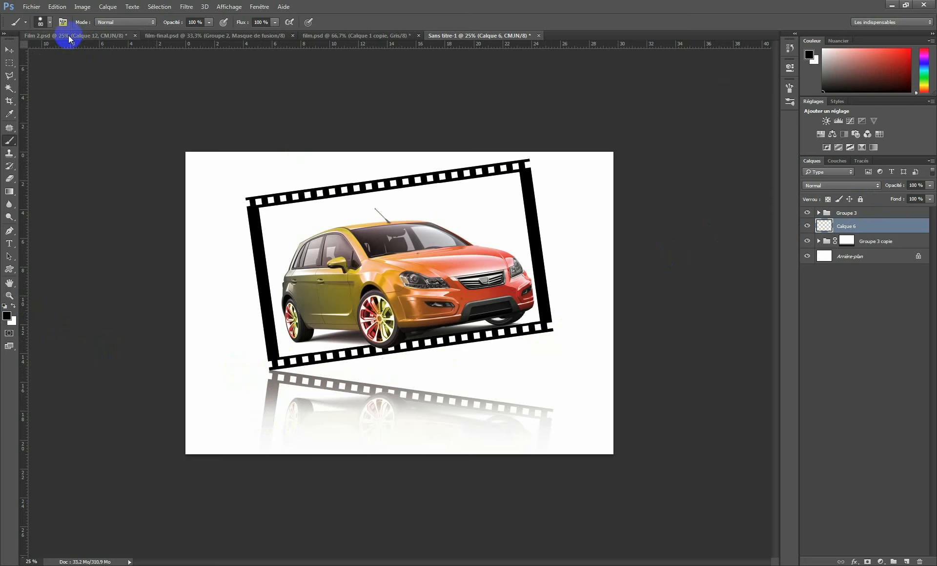
Set the brush spacing to 1 % and paint a straight black stroke under the film strip's lower edge on Calque 6.
{"action": "left_click", "coordinate": [62, 22]}
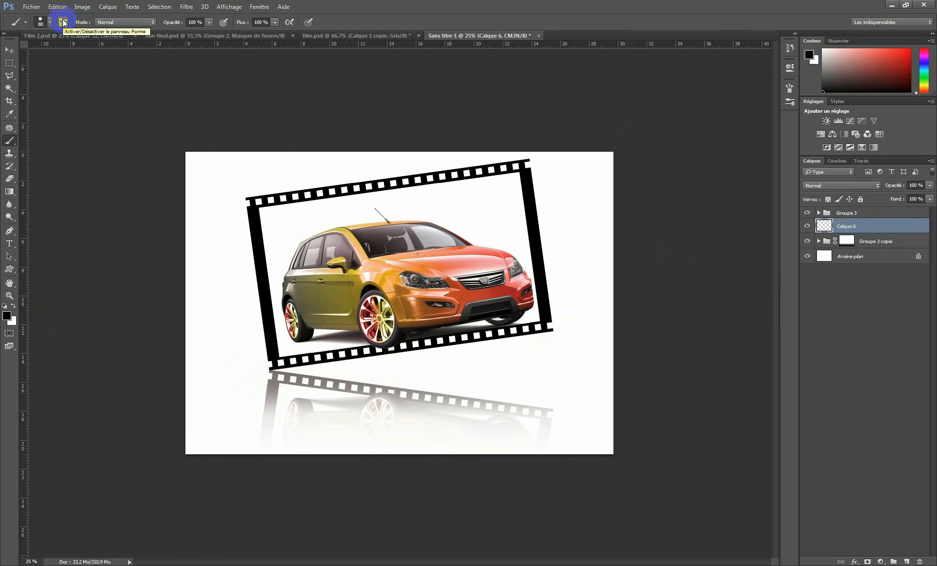
{"action": "left_click", "coordinate": [64, 22]}
{"action": "mouse_move", "coordinate": [743, 255]}
{"action": "left_mouse_down"}
{"action": "mouse_move", "coordinate": [724, 263]}
{"action": "mouse_move", "coordinate": [651, 255]}
{"action": "left_mouse_up"}
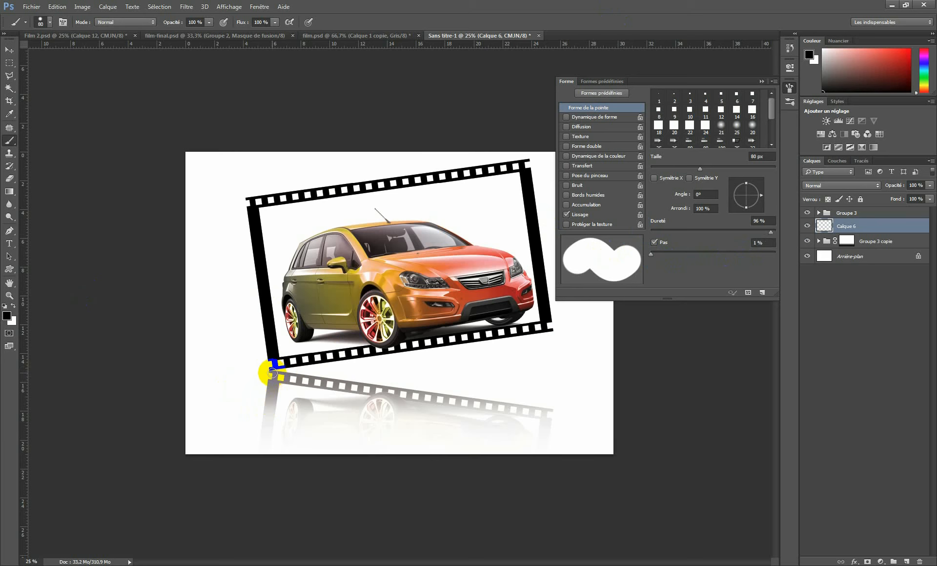
{"action": "left_click", "coordinate": [271, 373]}
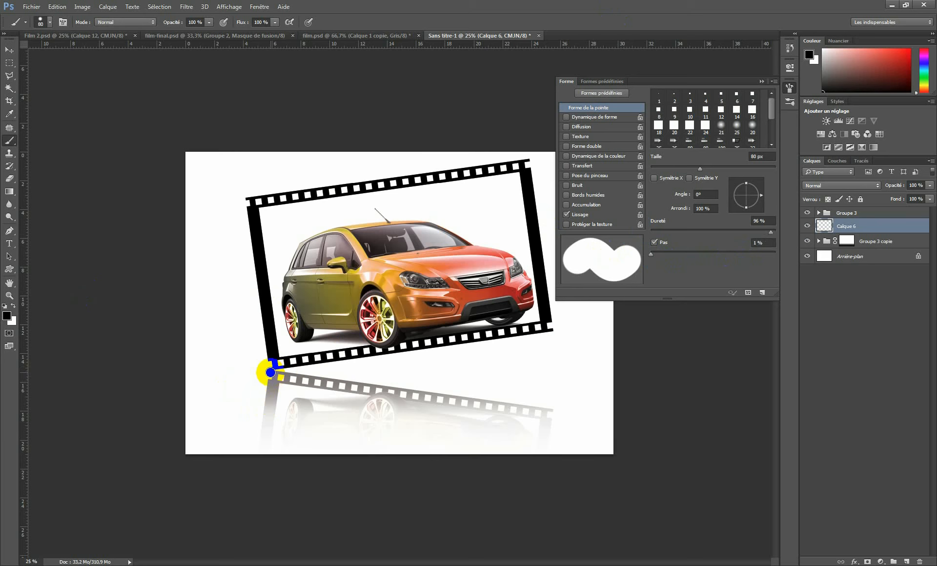
{"action": "left_click", "coordinate": [556, 349], "text": "shift"}
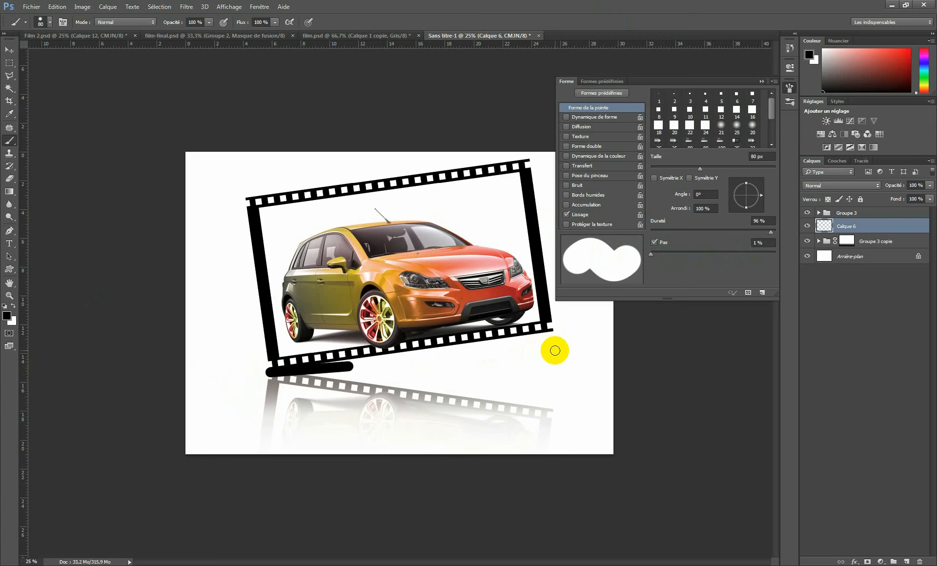
{"action": "left_click", "coordinate": [763, 81]}
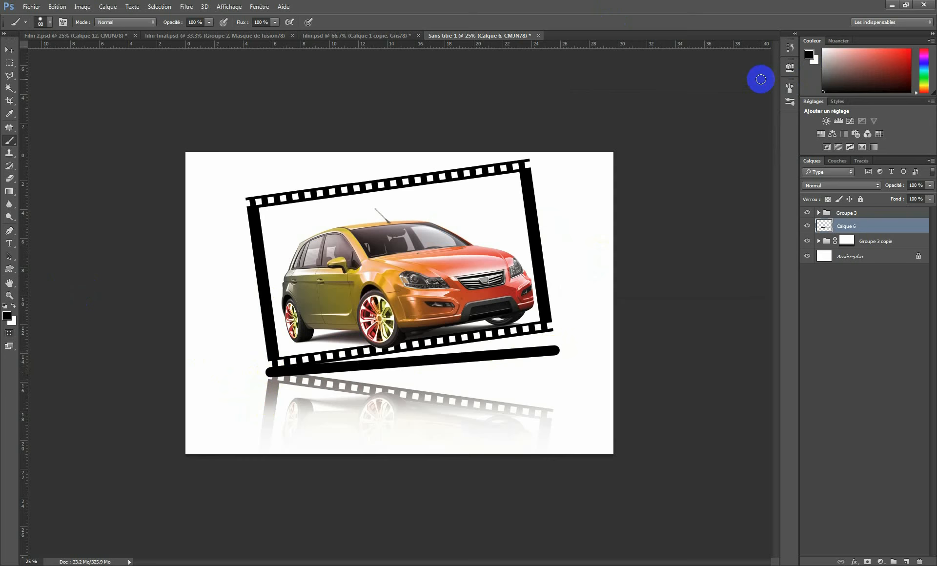
Soften the black stroke into a shadow with a Gaussian blur of 131.9 pixels.
{"action": "left_click", "coordinate": [187, 6]}
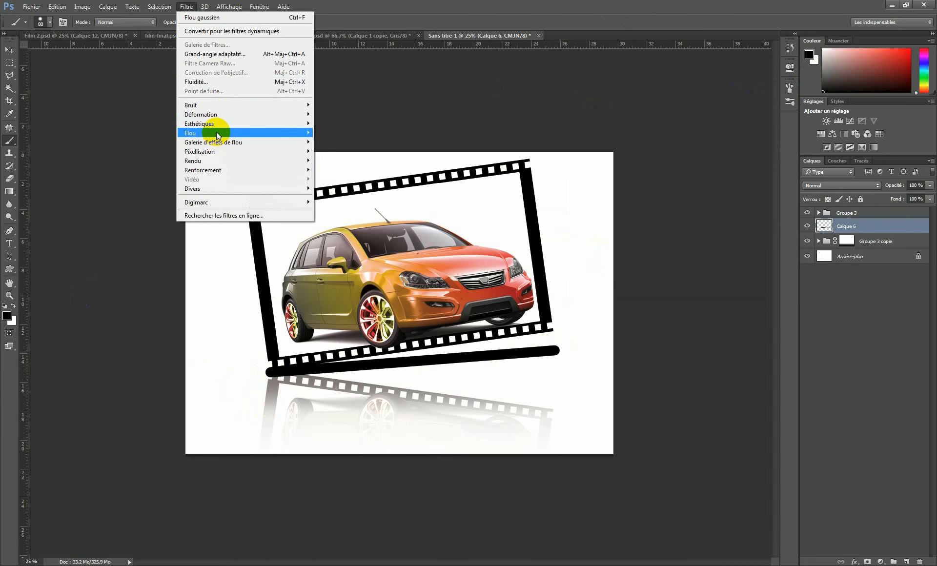
{"action": "mouse_move", "coordinate": [215, 133]}
{"action": "left_click", "coordinate": [356, 179]}
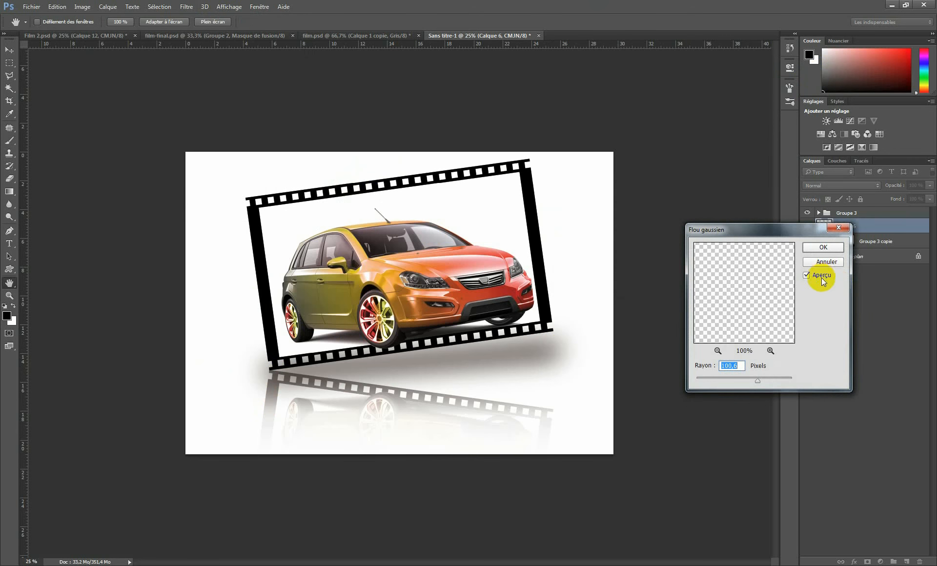
{"action": "left_click_drag", "start_coordinate": [758, 379], "coordinate": [764, 381]}
{"action": "left_click", "coordinate": [629, 372]}
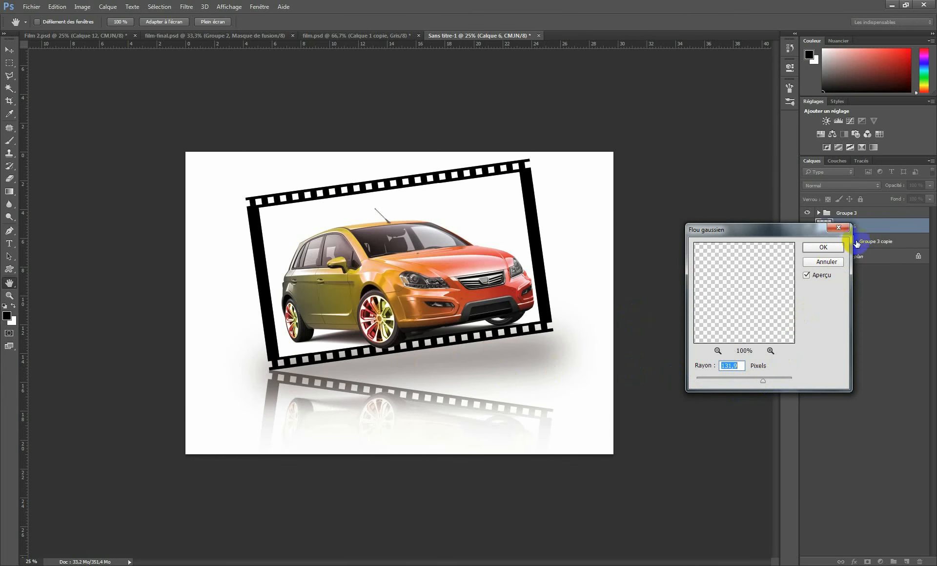
{"action": "left_click", "coordinate": [823, 248]}
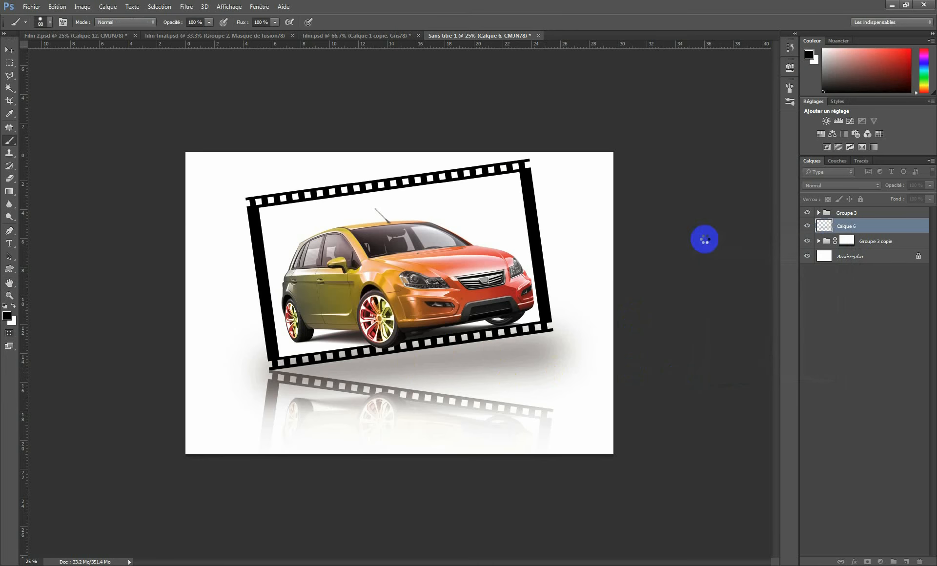
Set the opacity of the blurred shadow layer Calque 6 to 85 %.
{"action": "left_click", "coordinate": [9, 50]}
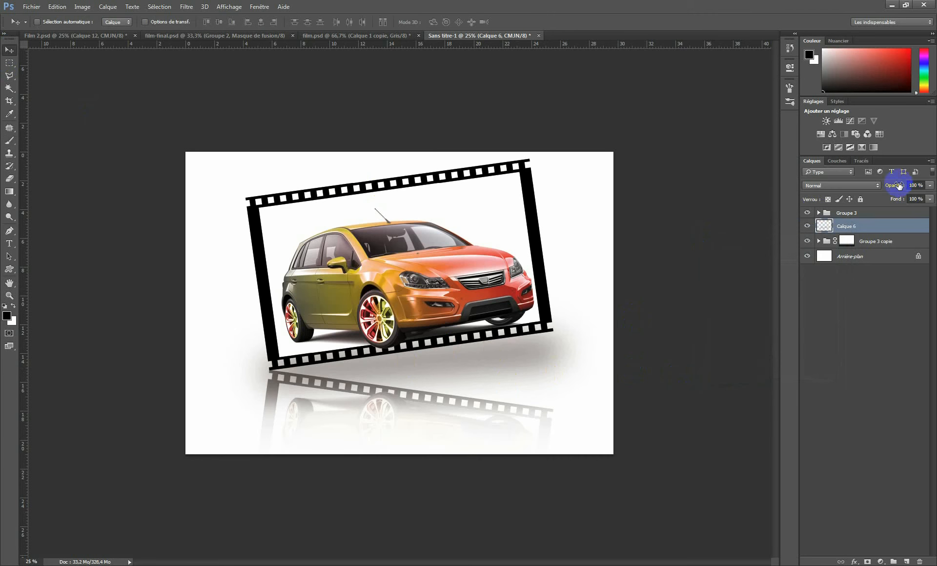
{"action": "left_click_drag", "start_coordinate": [898, 185], "coordinate": [889, 193]}
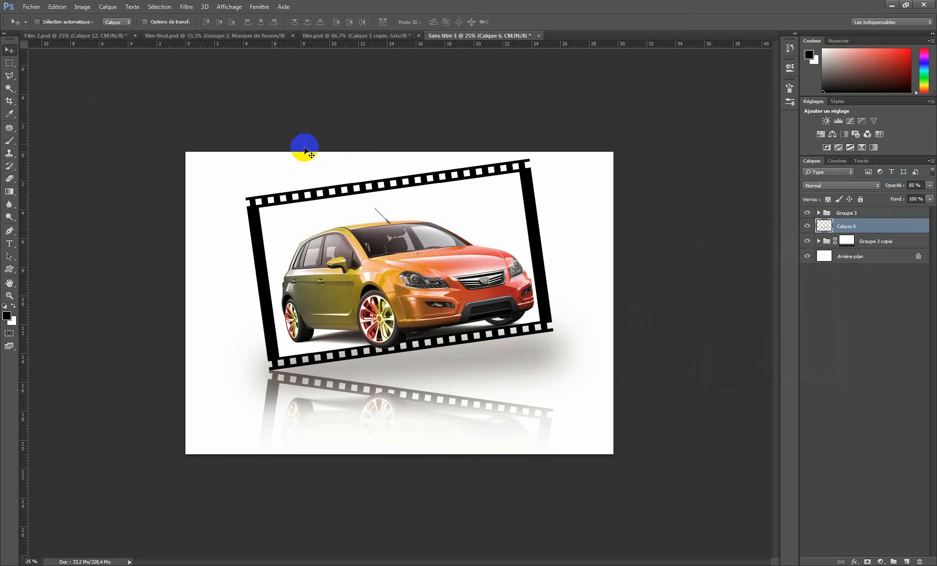
{"action": "left_click", "coordinate": [8, 50]}
Compare the composition with the reference film-final.psd and the source car image in film.psd.
{"action": "left_click", "coordinate": [209, 36]}
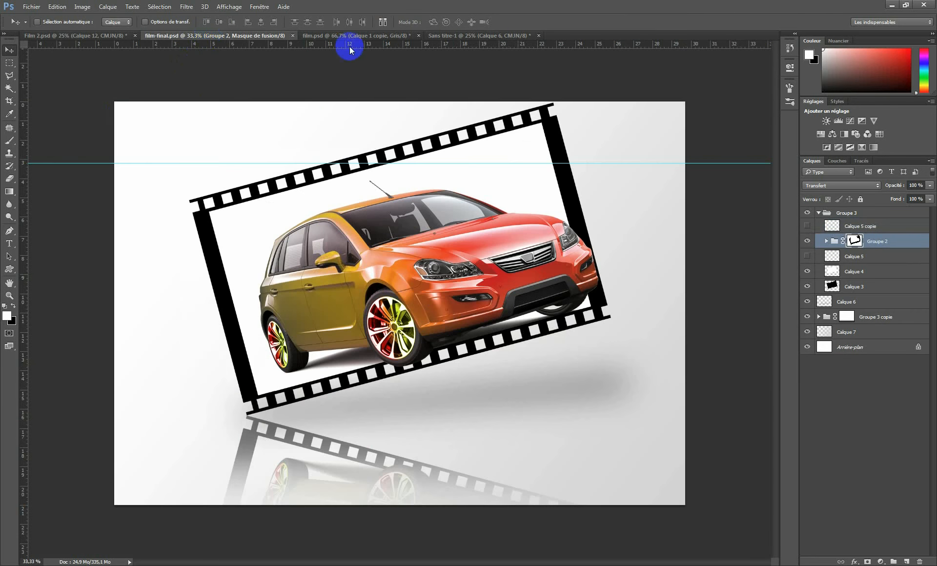
{"action": "left_click", "coordinate": [379, 37]}
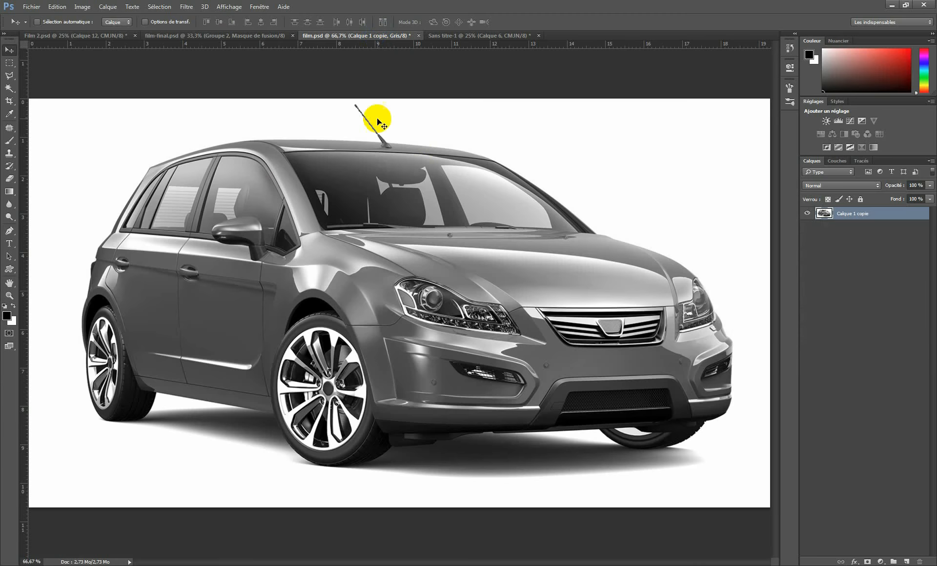
{"action": "left_click", "coordinate": [472, 37]}
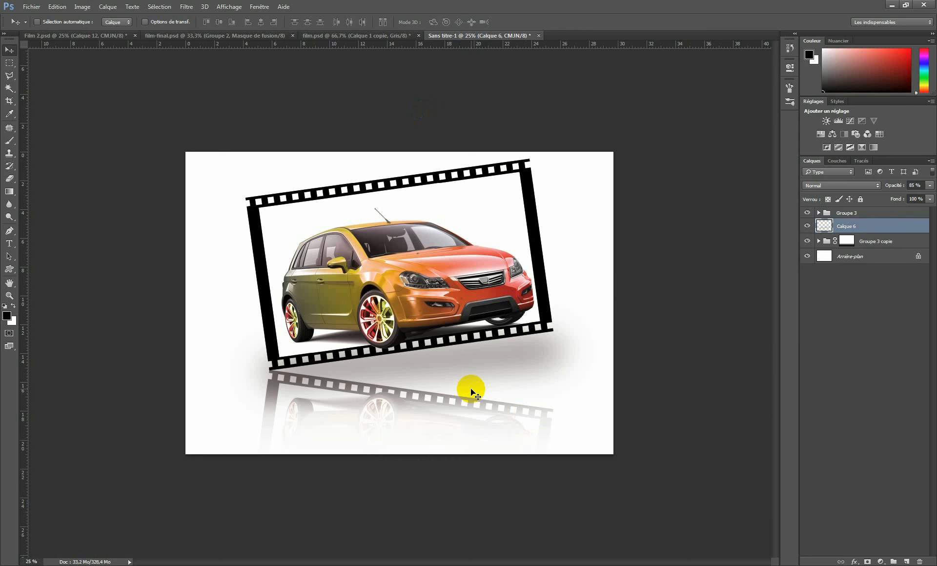
{"action": "left_click", "coordinate": [223, 38]}
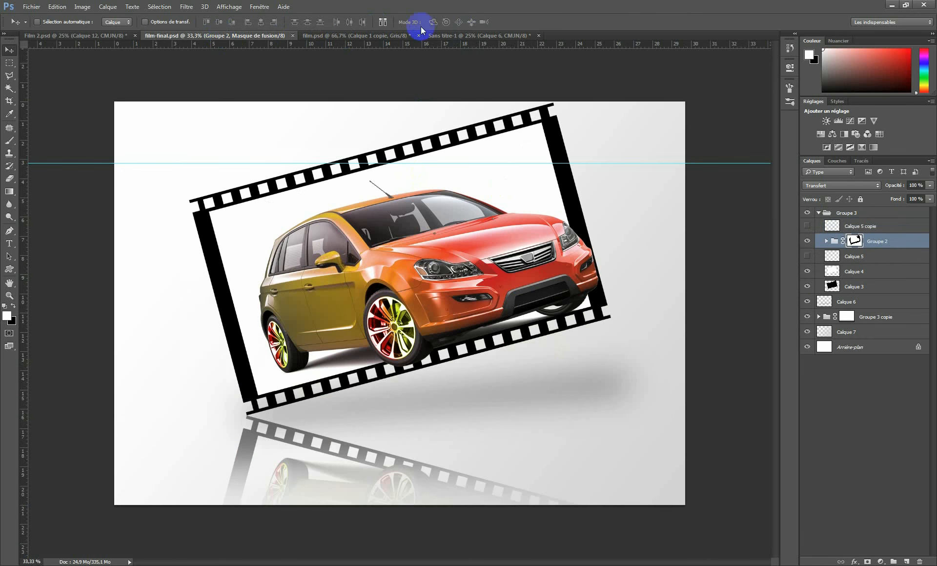
{"action": "left_click", "coordinate": [476, 37]}
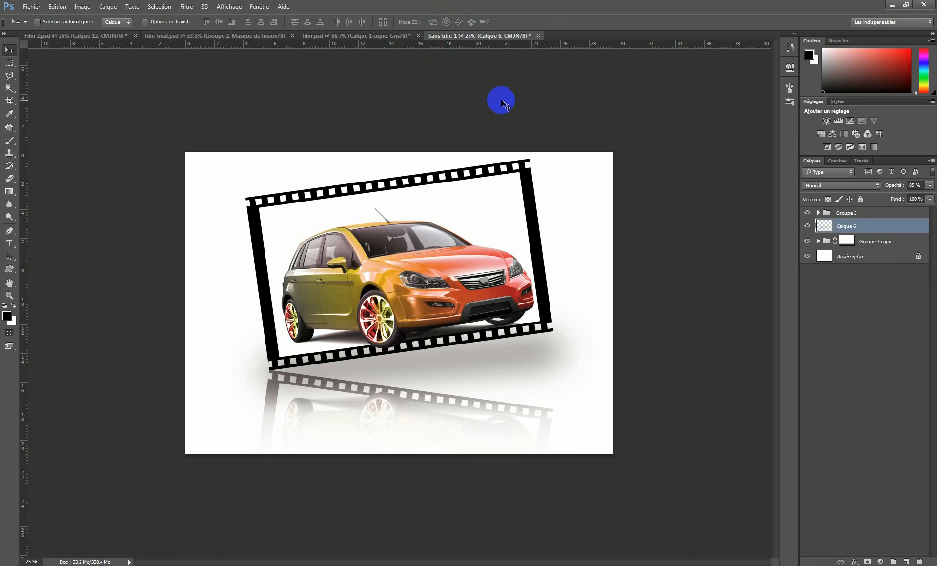
{"action": "left_click", "coordinate": [515, 167]}
Show groups 1 and Groupe 2 in Film 2.psd to view the wavy film-strip designs, and return to Sans titre-1.
{"action": "left_click", "coordinate": [81, 36]}
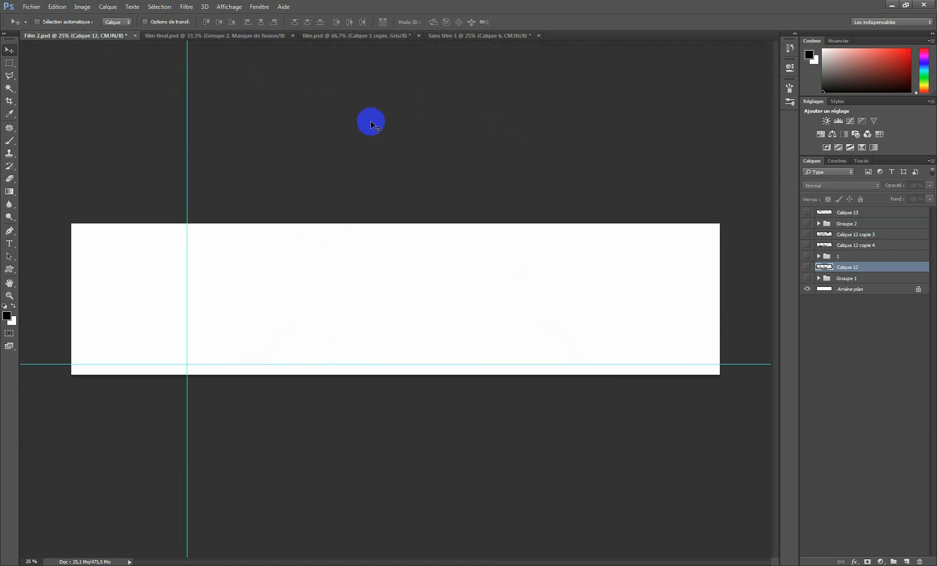
{"action": "left_click", "coordinate": [808, 256]}
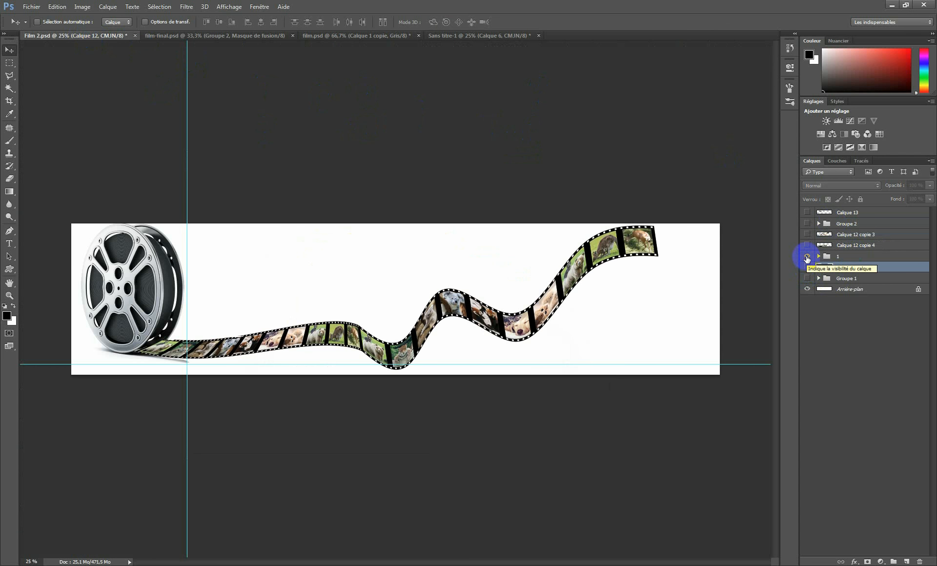
{"action": "left_click", "coordinate": [808, 224]}
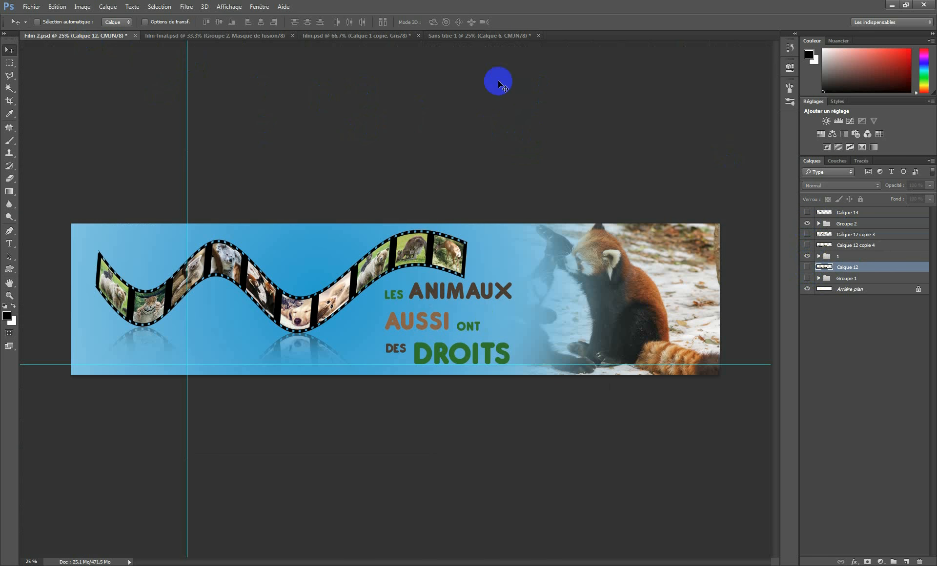
{"action": "left_click", "coordinate": [460, 37]}
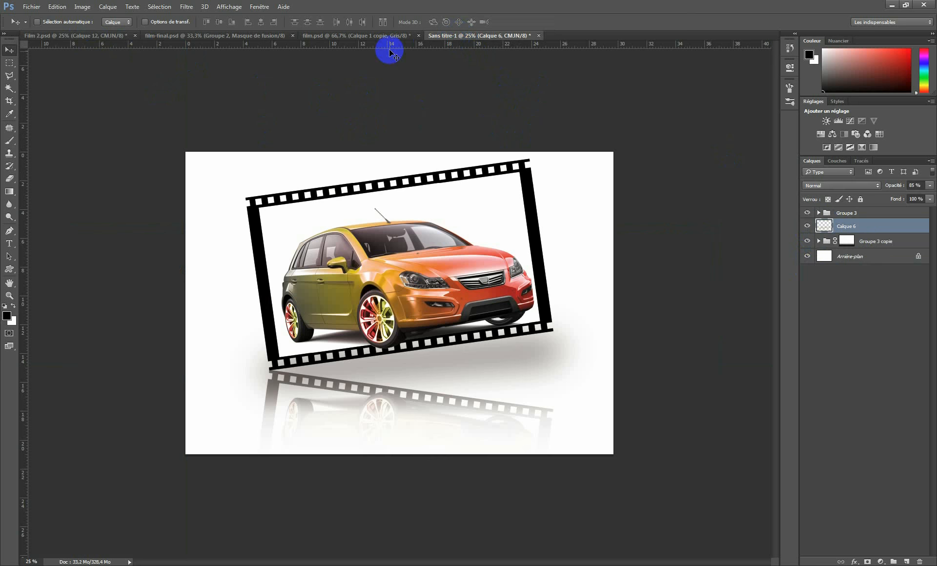